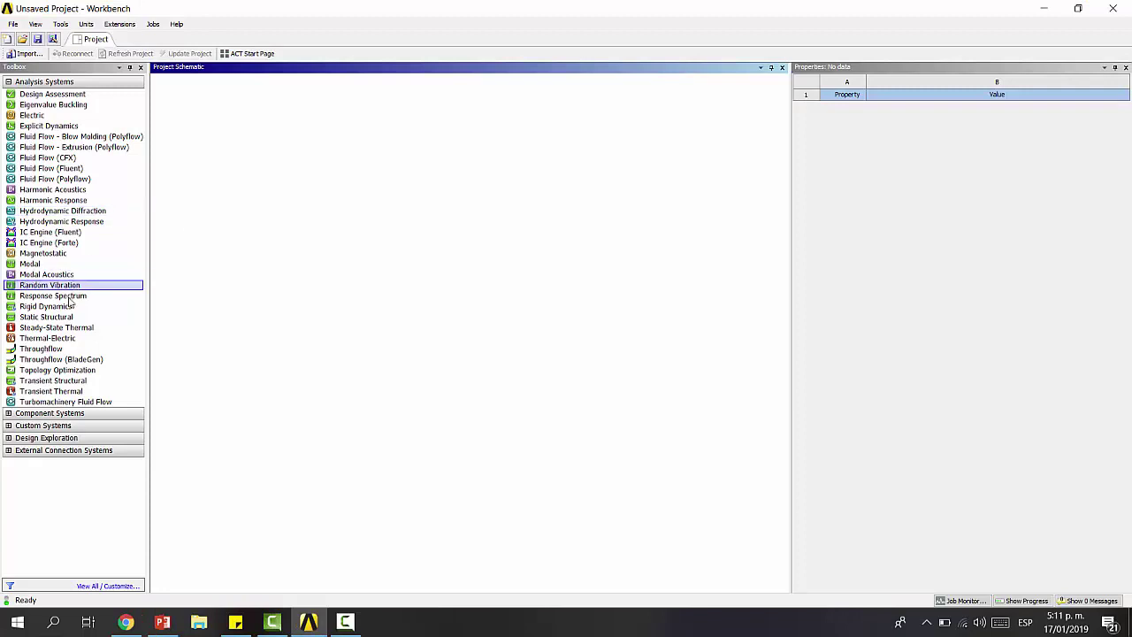
- Add a Static Structural analysis system to the project schematic and open its Engineering Data
left_click_drag(55, 320, 252, 119)
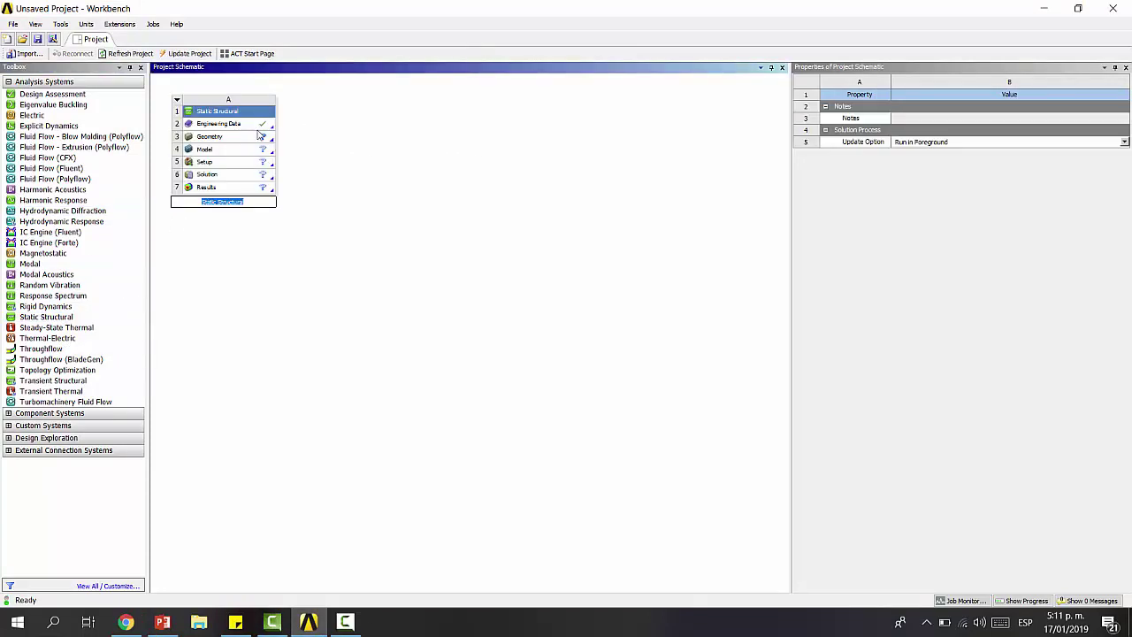
double_click(216, 125)
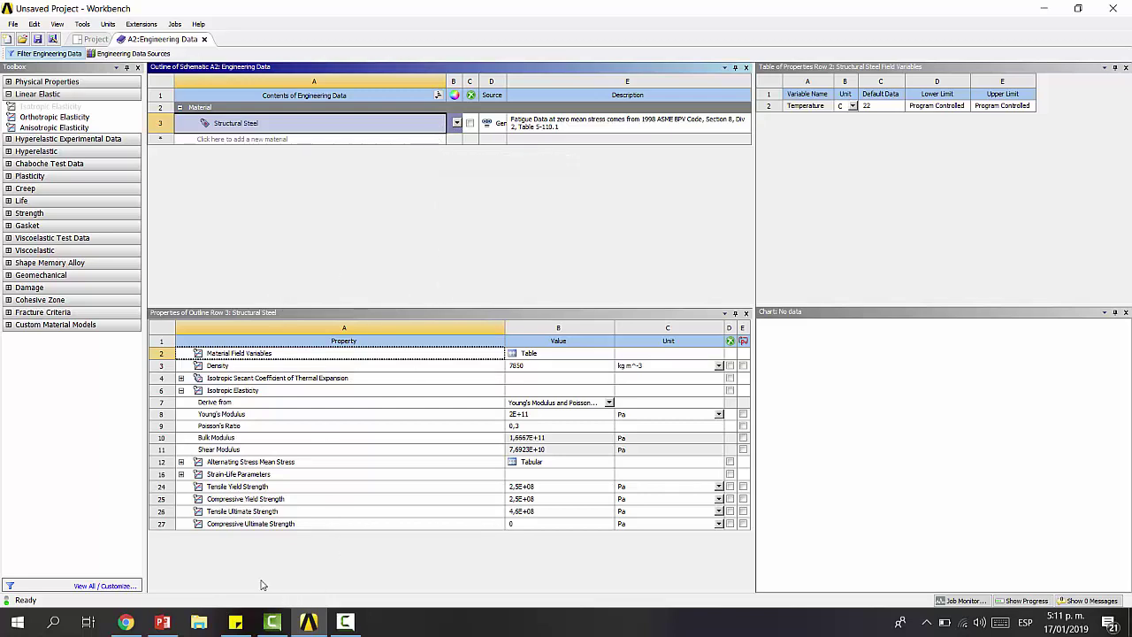
- Compare the AISI 1040 elastic modulus and Poisson's ratio on the second PowerPoint slide with the Structural Steel properties in Workbench
left_click(163, 622)
left_click(43, 176)
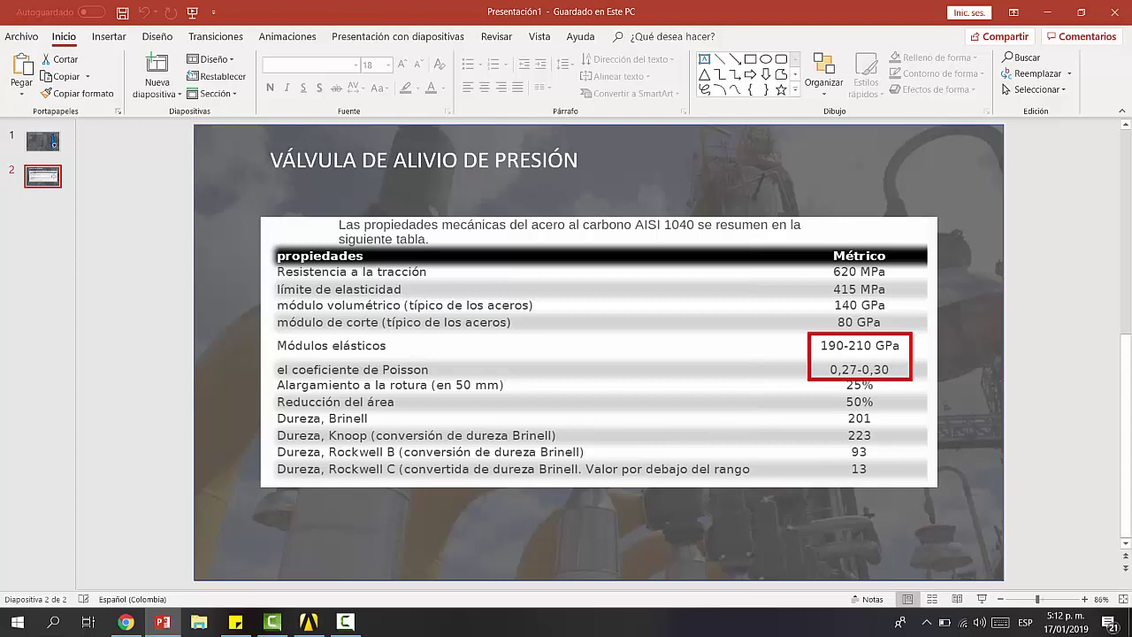
key("alt+Tab")
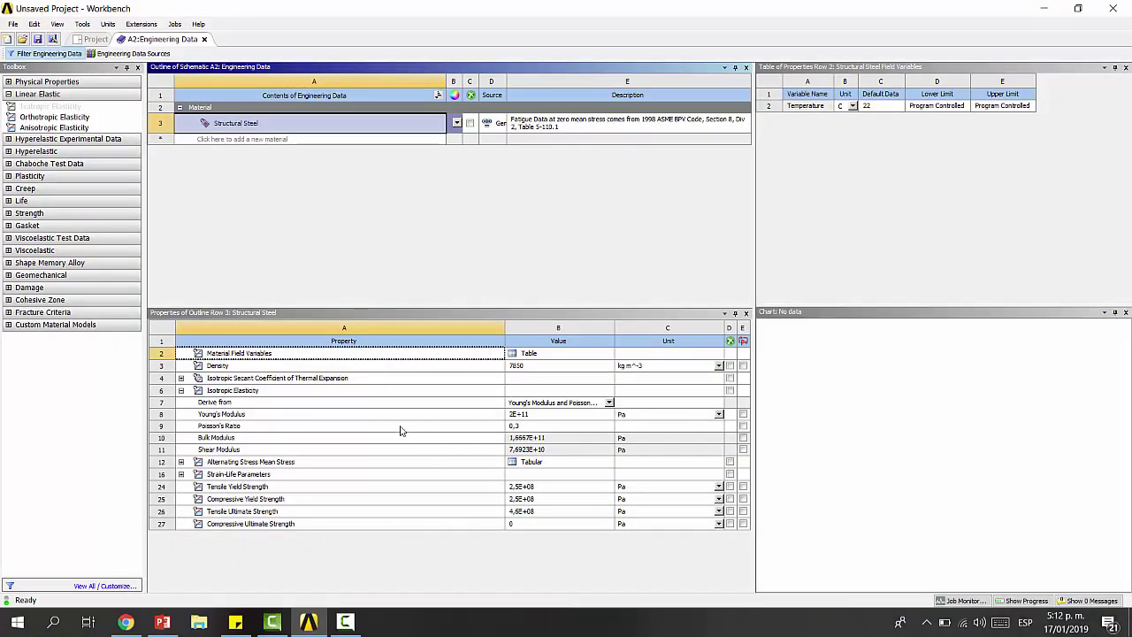
left_click(306, 415)
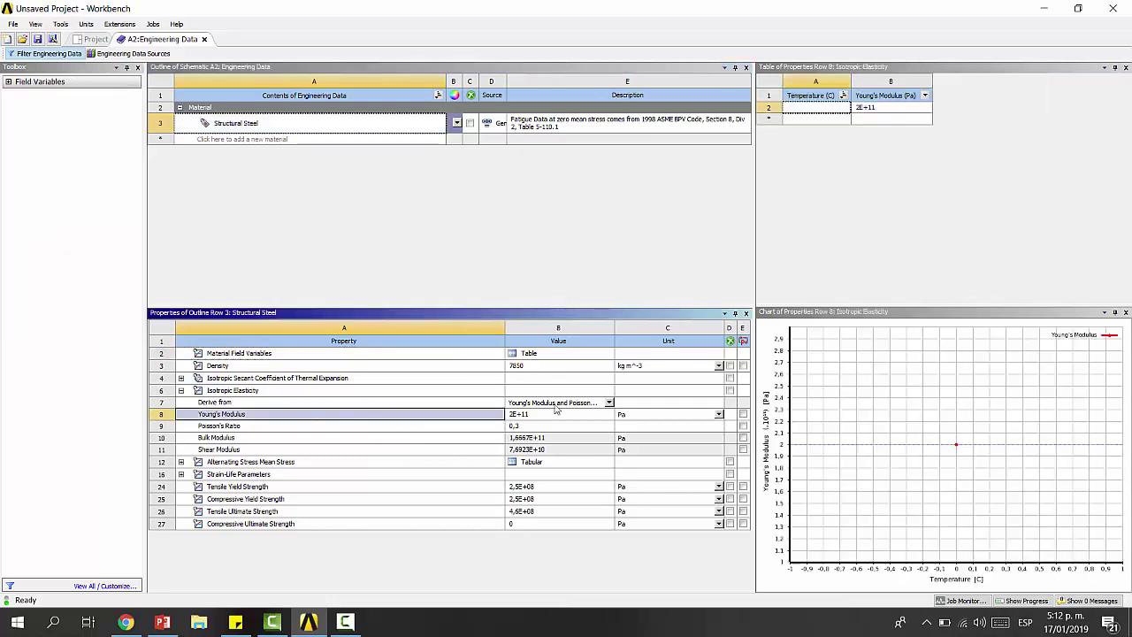
left_click(519, 415)
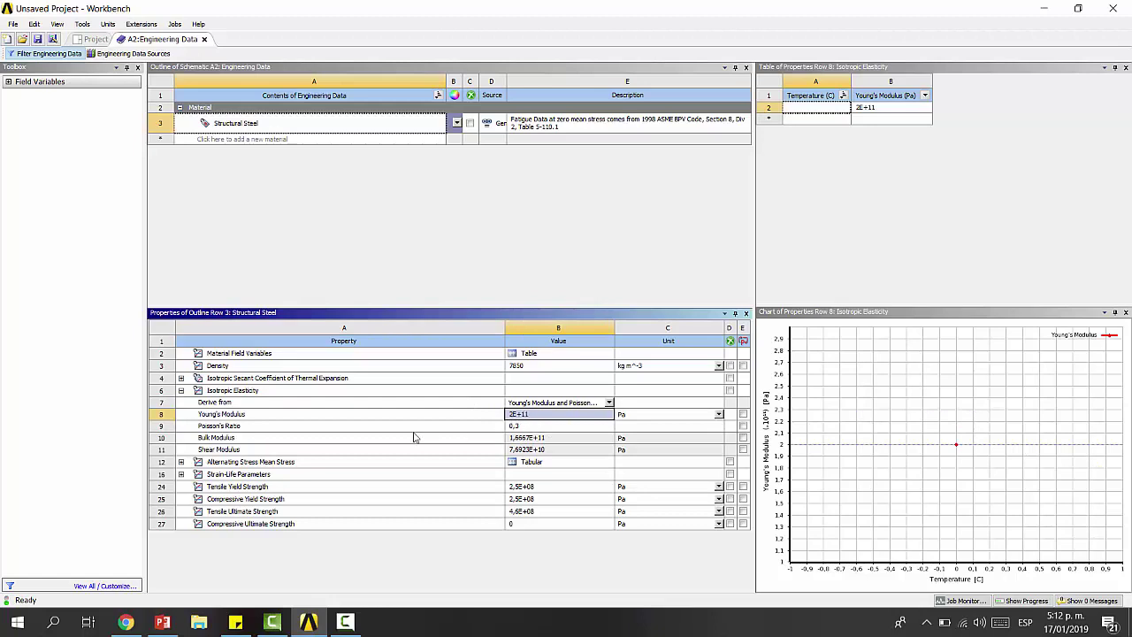
left_click(290, 428)
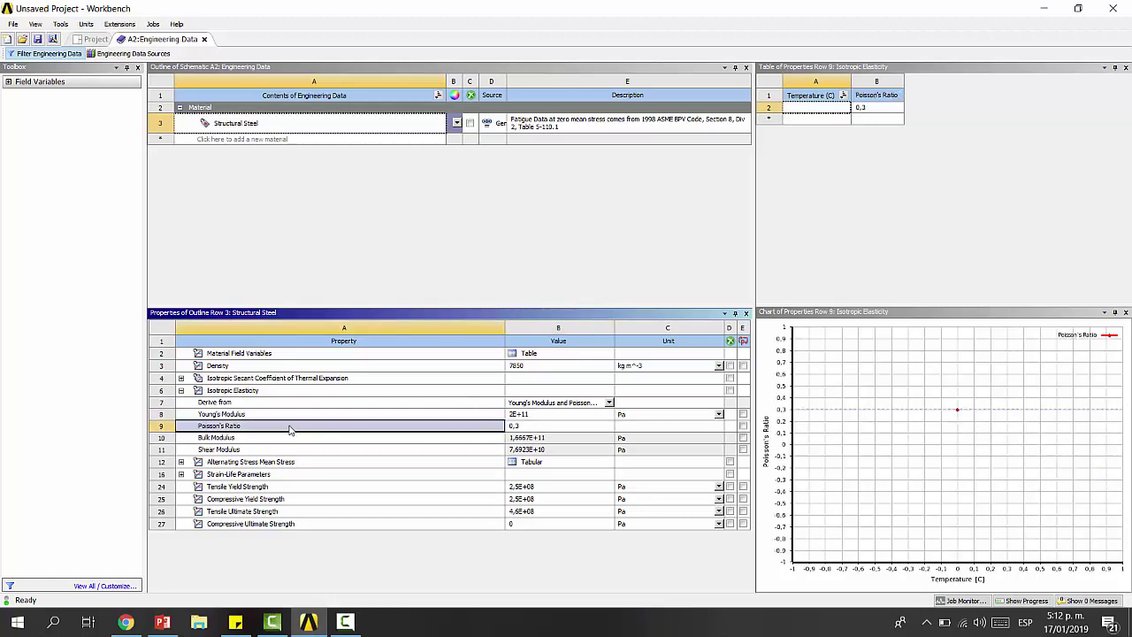
left_click(520, 426)
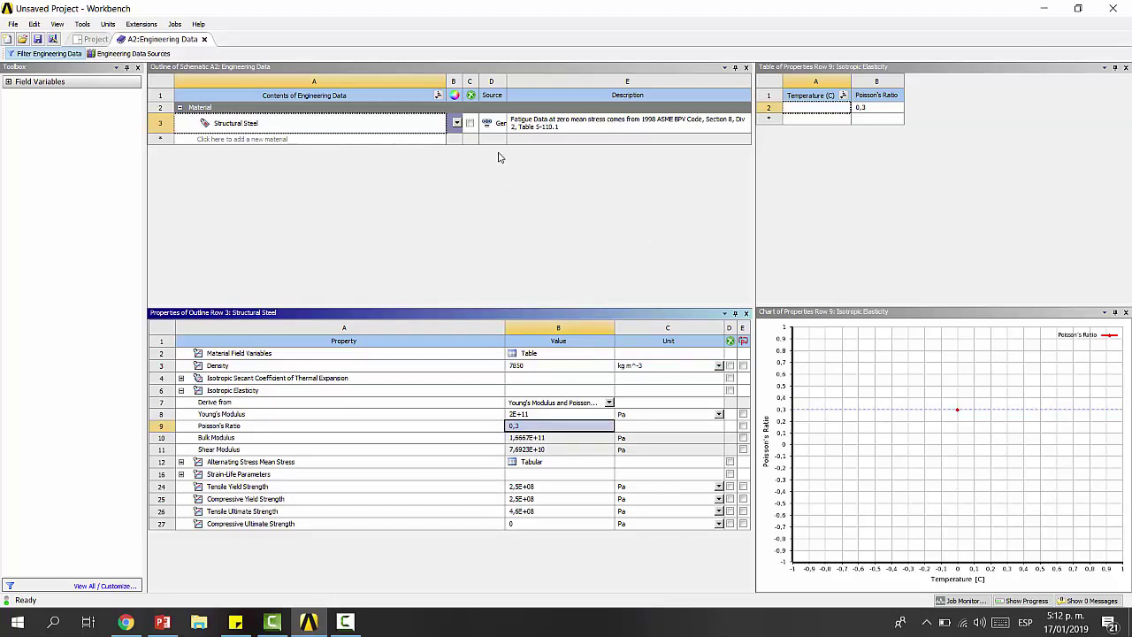
- Close the Engineering Data and create a new DesignModeler geometry for the Static Structural system
left_click(204, 40)
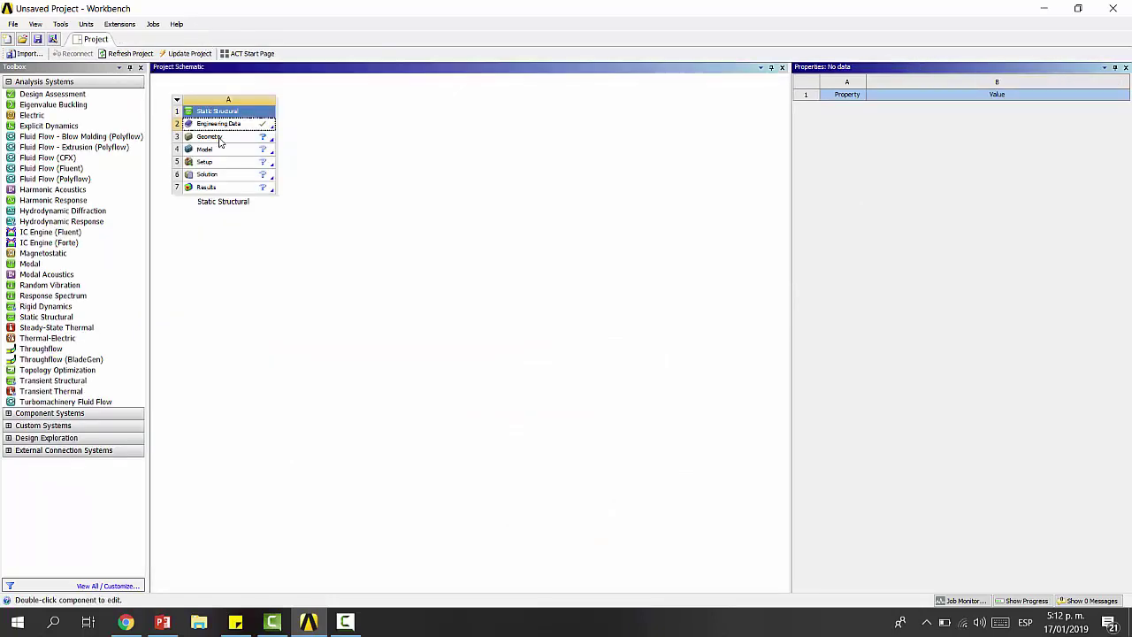
left_click(220, 140)
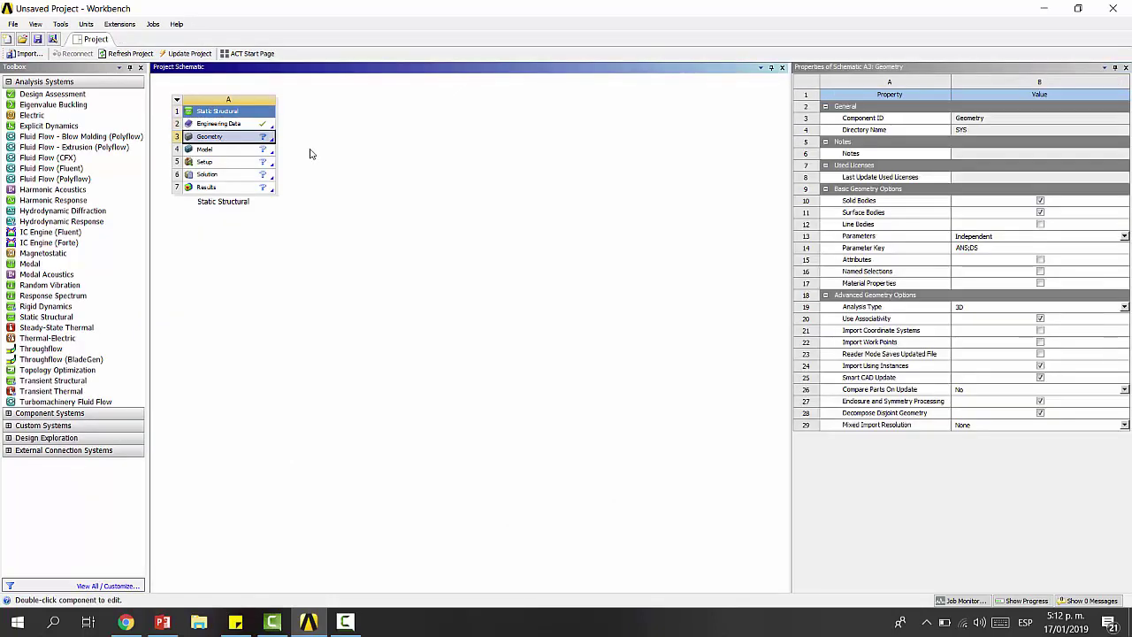
right_click(196, 140)
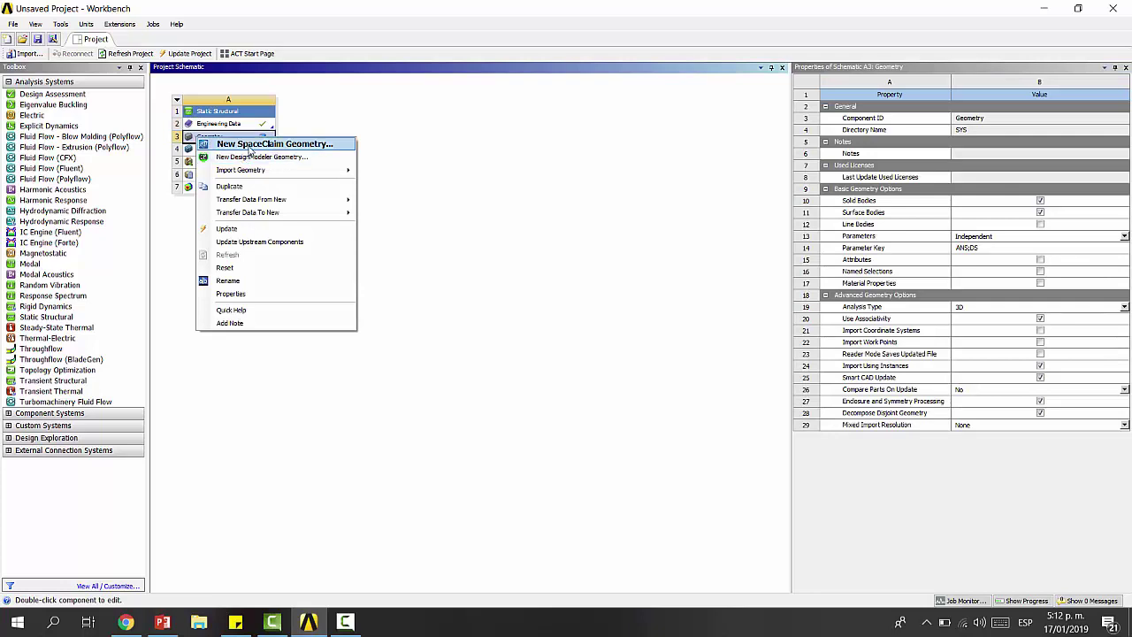
left_click(233, 157)
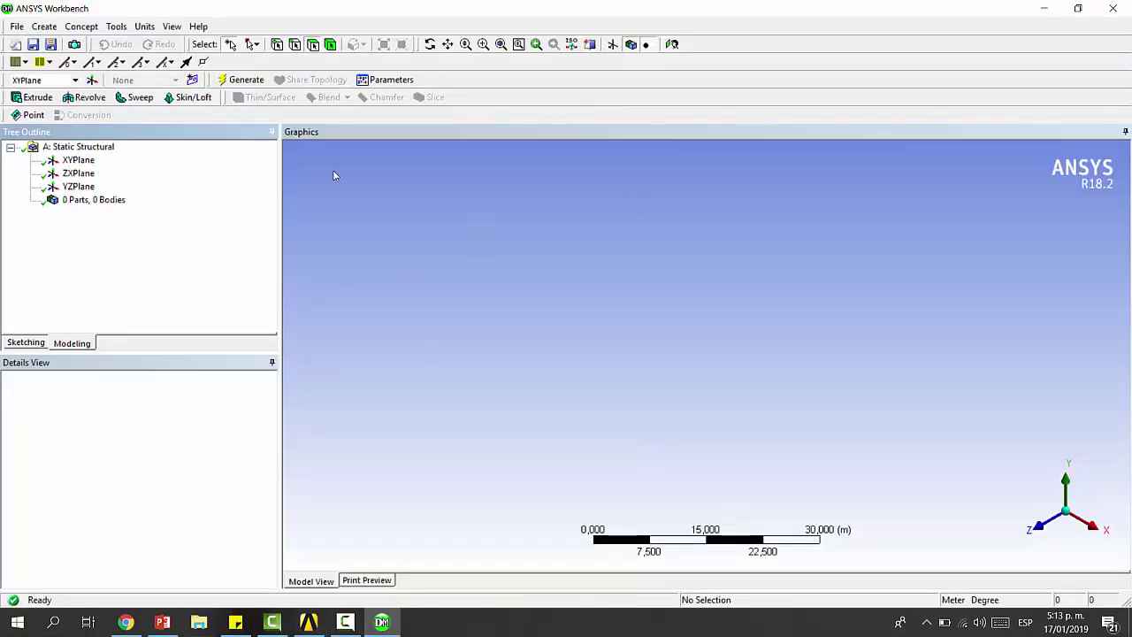
- Import the external geometry file SV911-80_125.stp from the desktop with the default XYPlane base and generate it
left_click(17, 27)
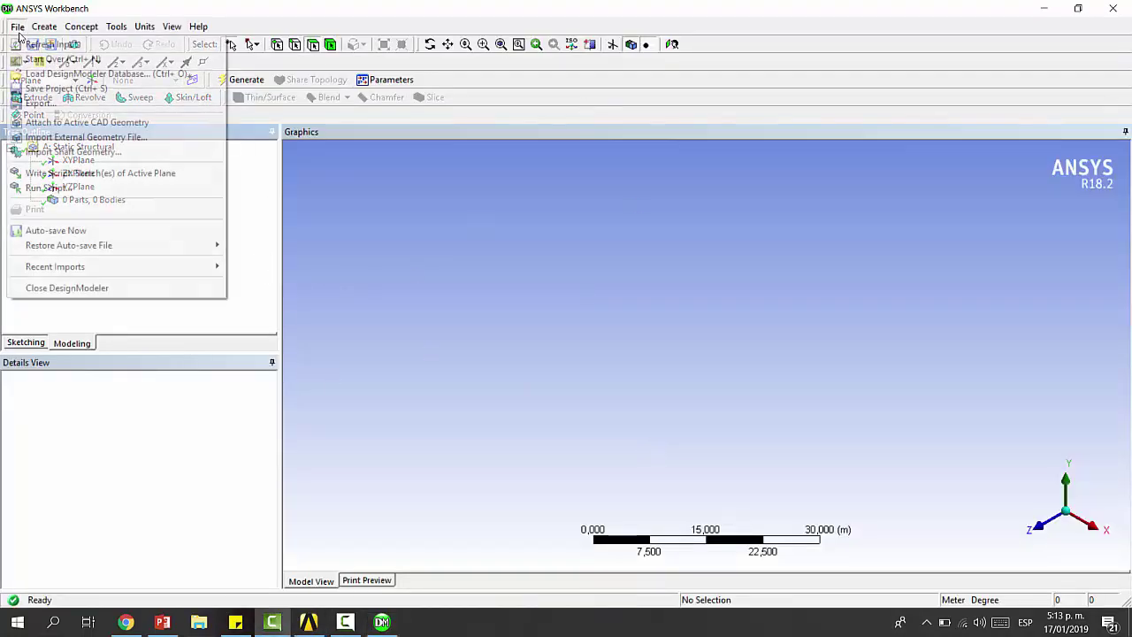
left_click(85, 140)
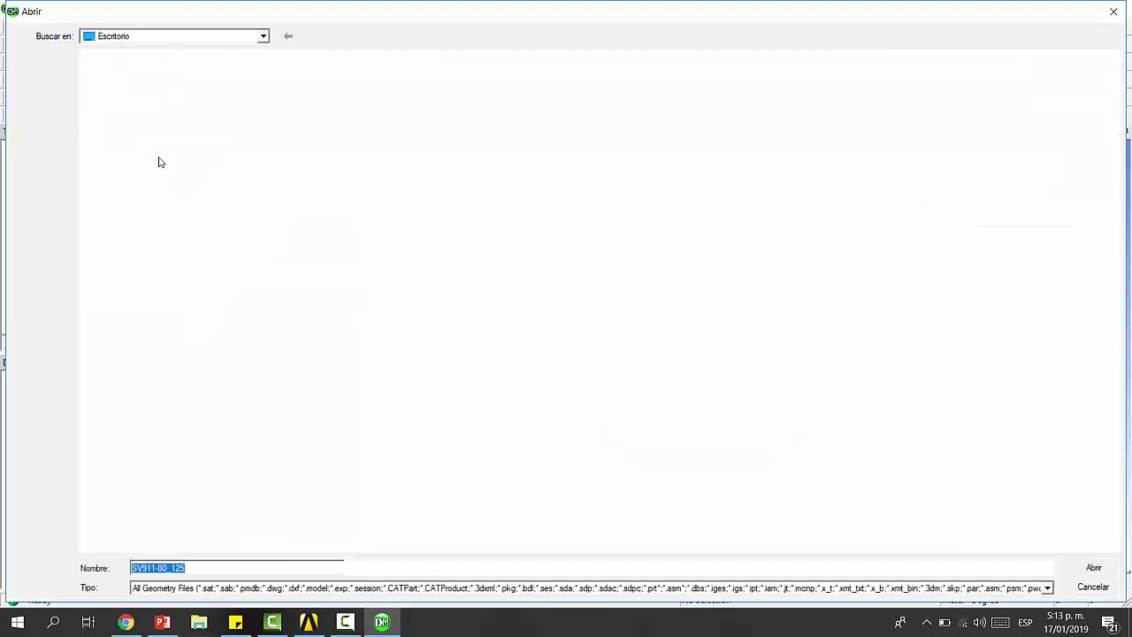
left_click(224, 127)
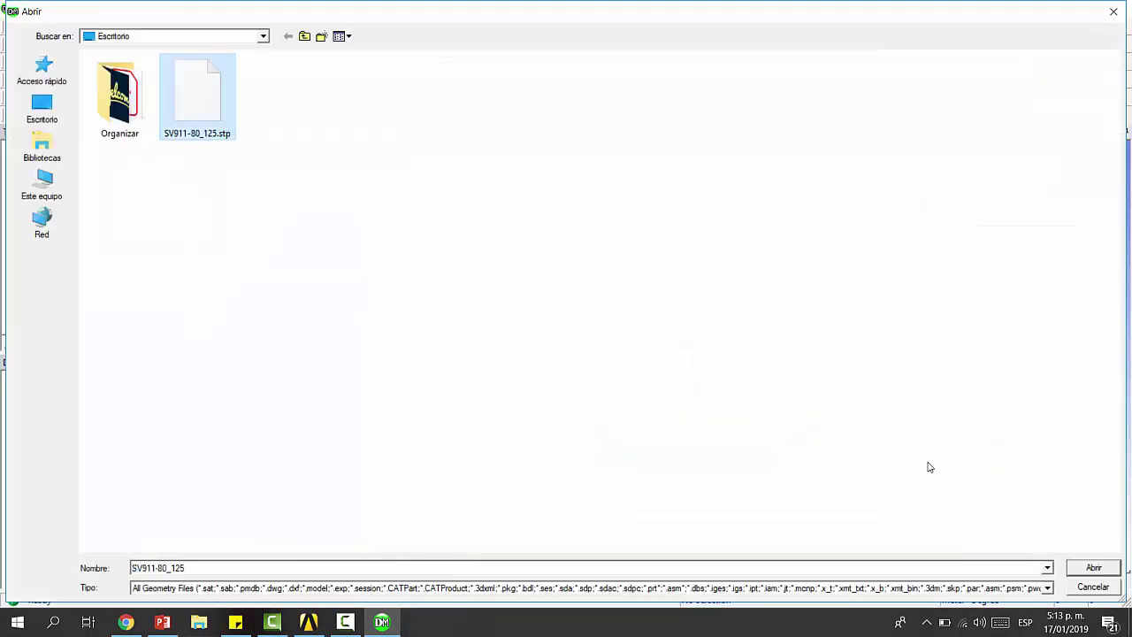
left_click(1094, 566)
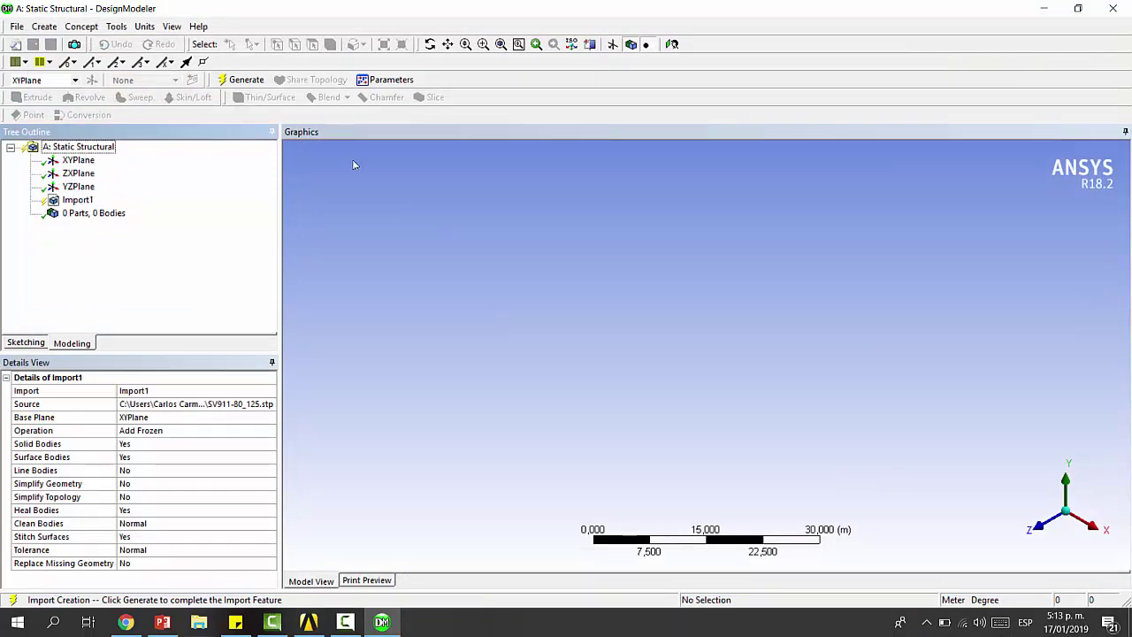
left_click(248, 82)
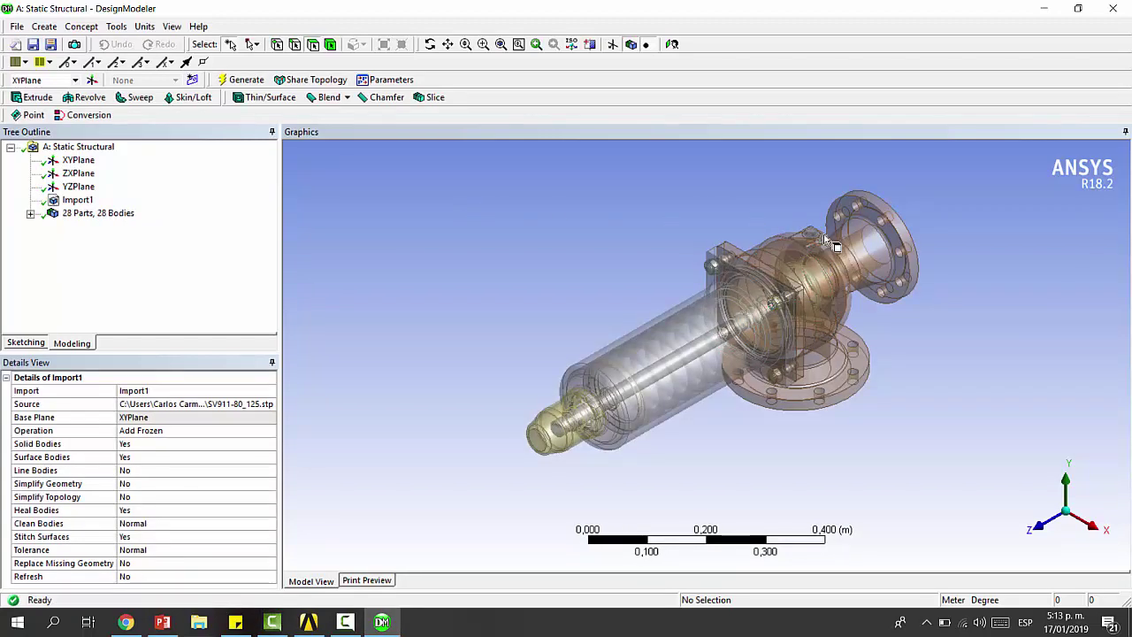
- Look over the imported valve assembly and delete its import feature from the model tree
mouse_move(827, 246)
middle_mouse_down()
mouse_move(841, 273)
mouse_move(889, 278)
mouse_move(840, 239)
middle_mouse_up()
scroll(841, 238, "up", 6)
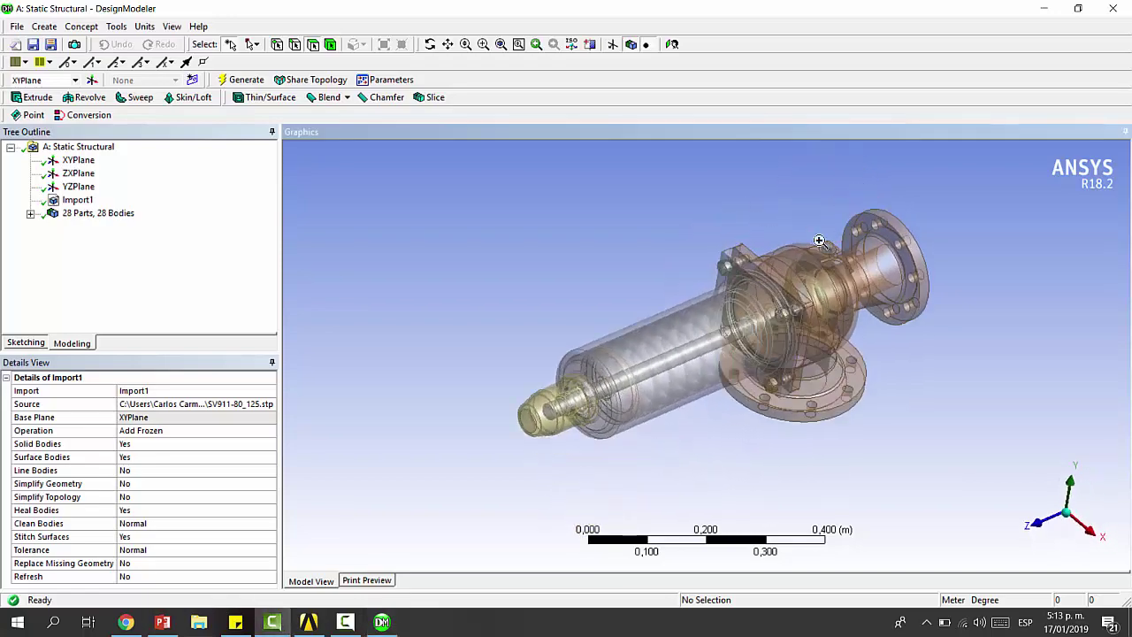
scroll(765, 257, "down", 2)
scroll(766, 259, "down", 3)
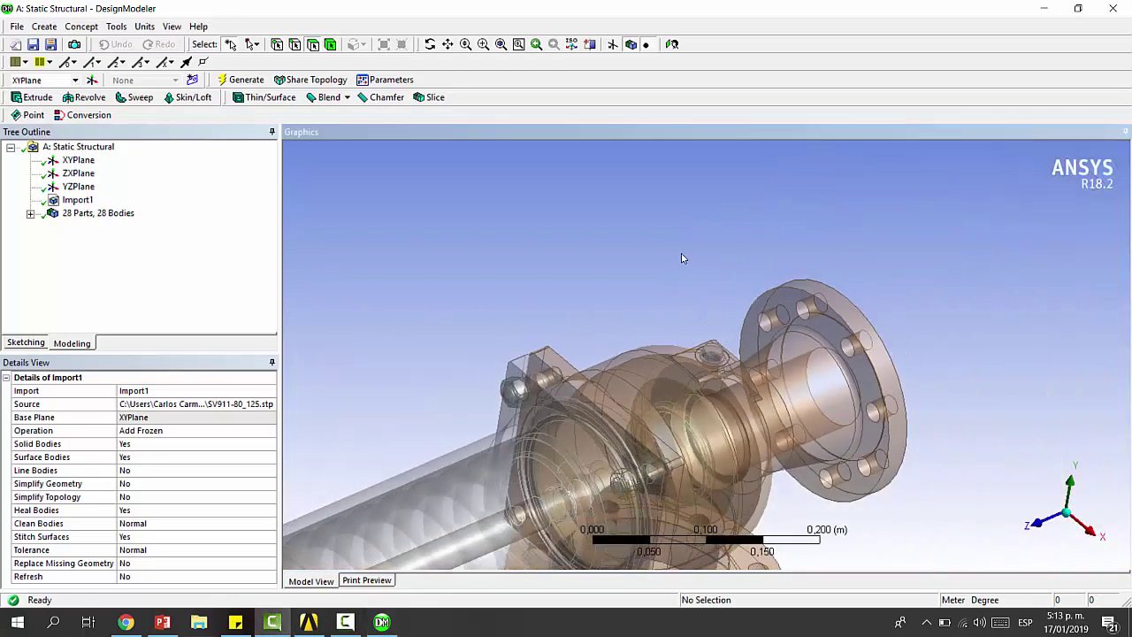
middle_click_drag(682, 255, 478, 375)
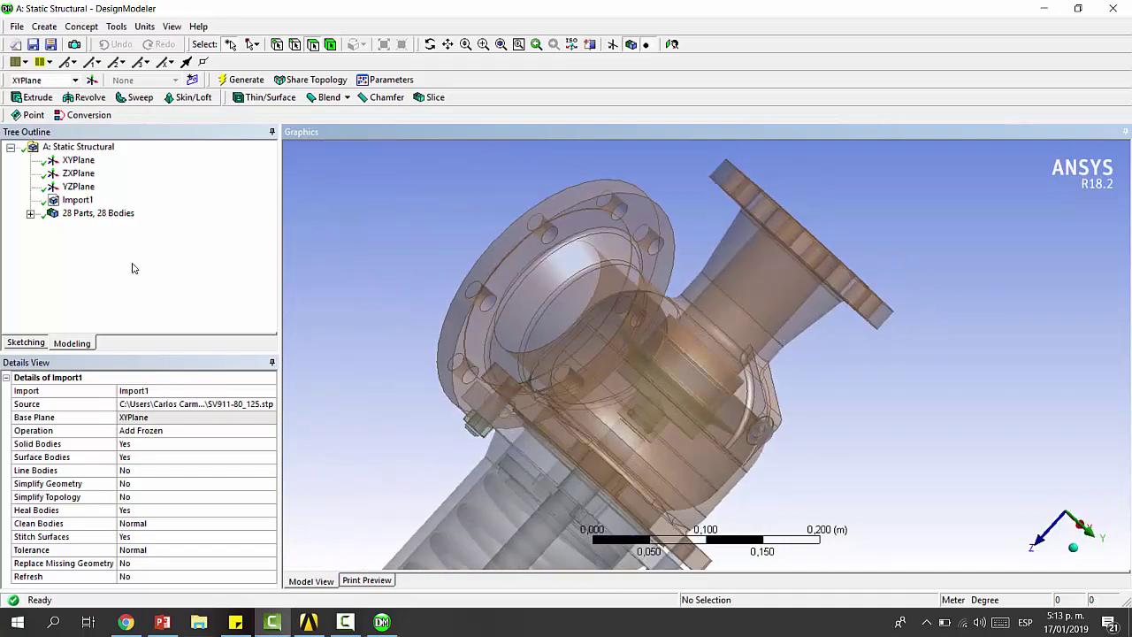
left_click(78, 200)
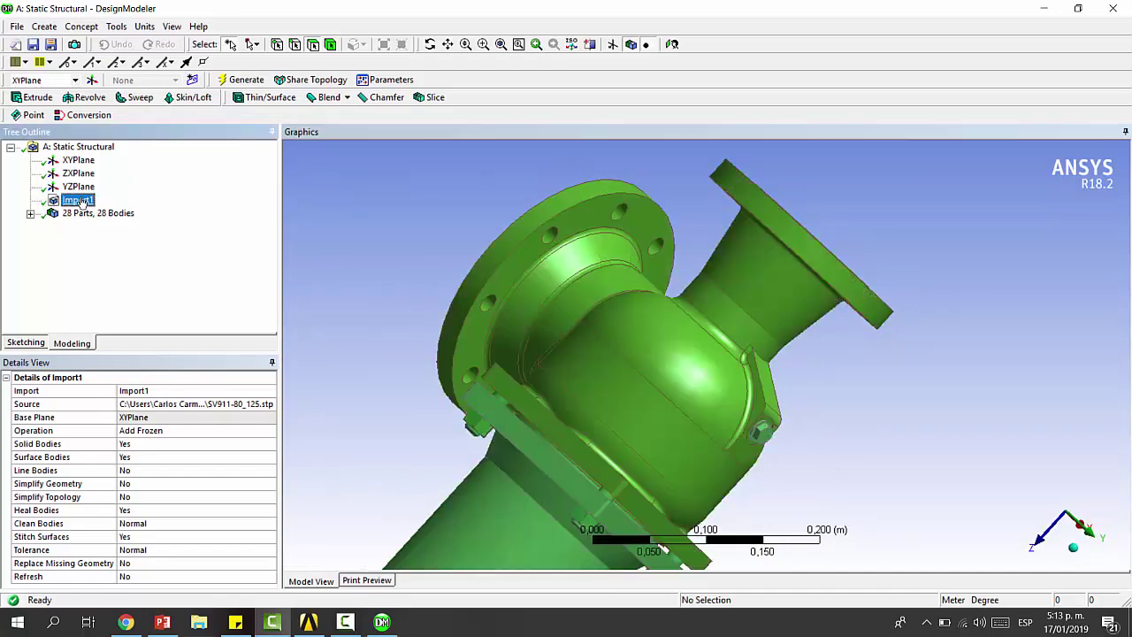
key("Delete")
key("Return")
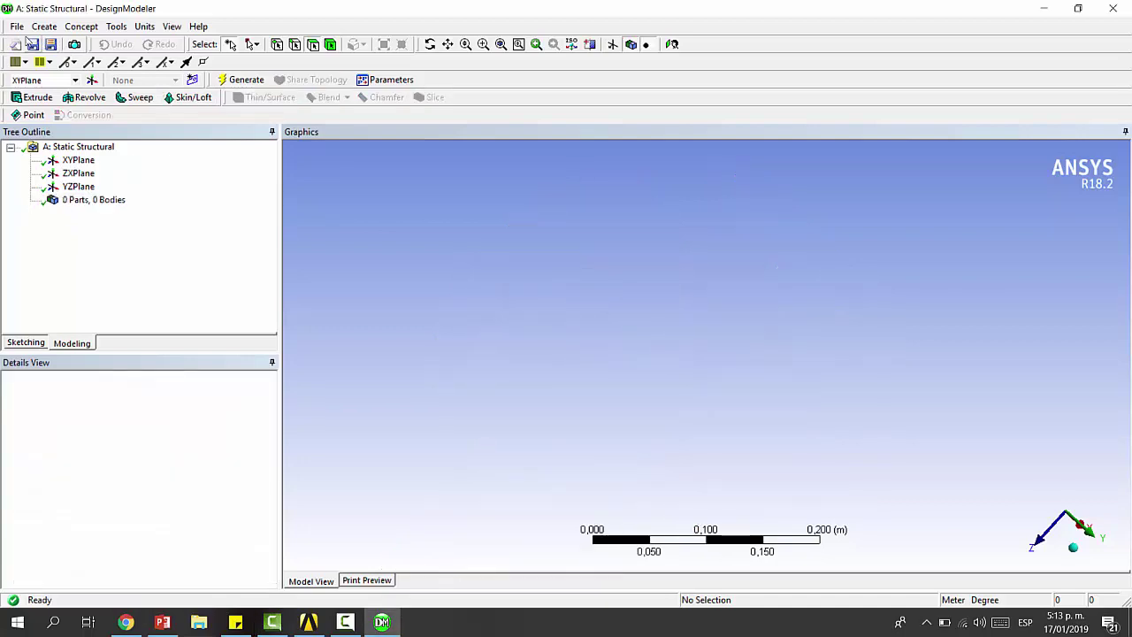
- Import SV911-80_125.stp again with ZXPlane as its base plane and generate the valve geometry
left_click(17, 27)
left_click(86, 137)
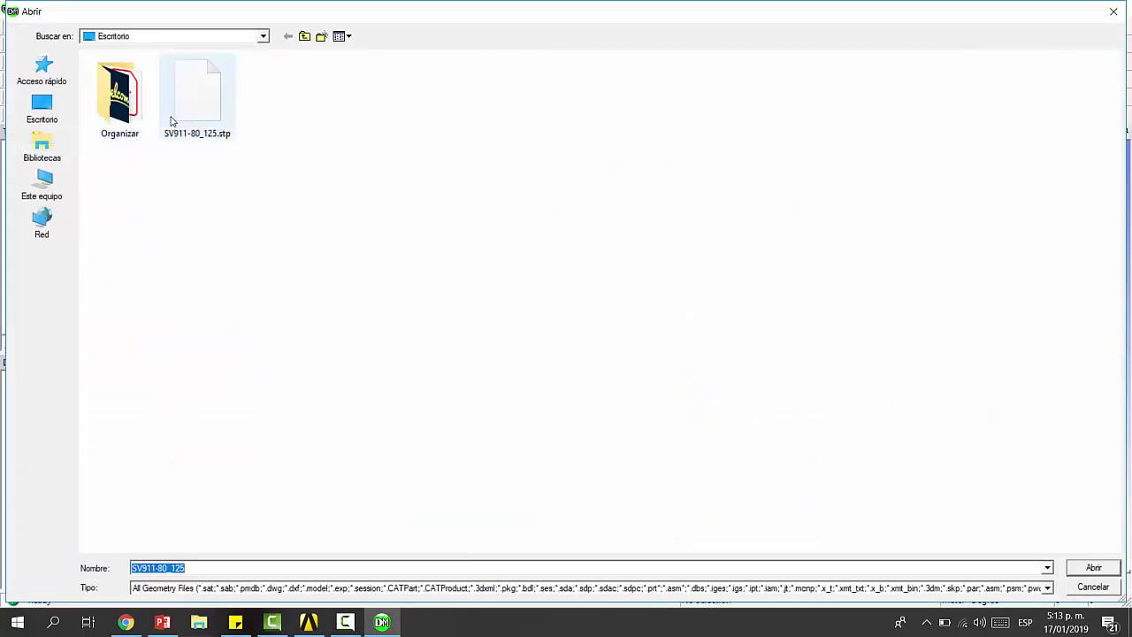
double_click(169, 116)
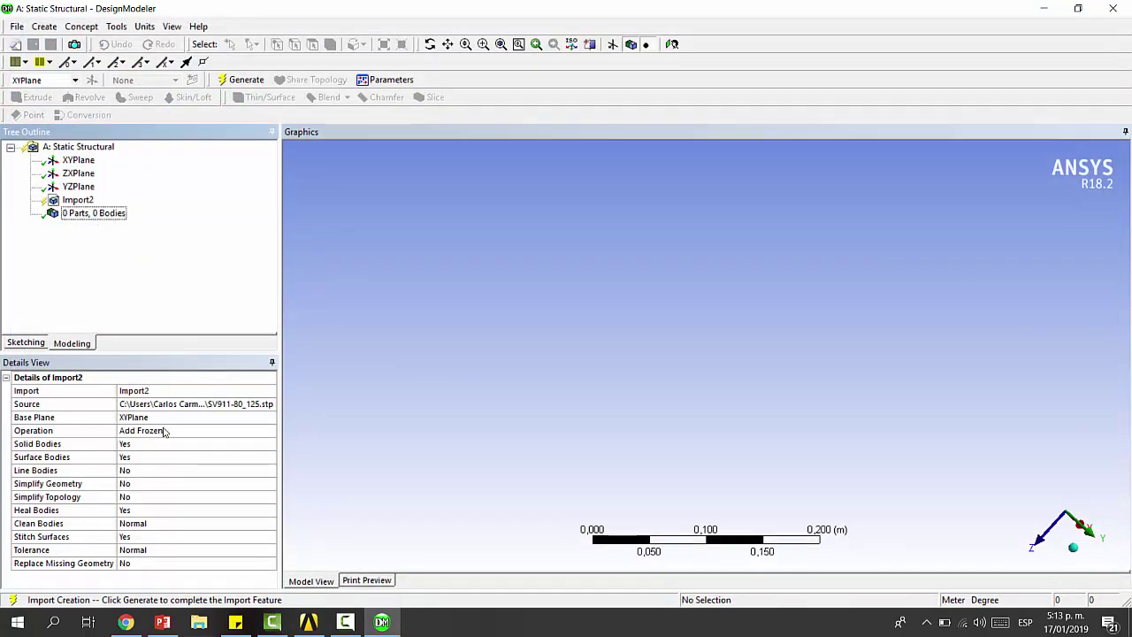
left_click(139, 418)
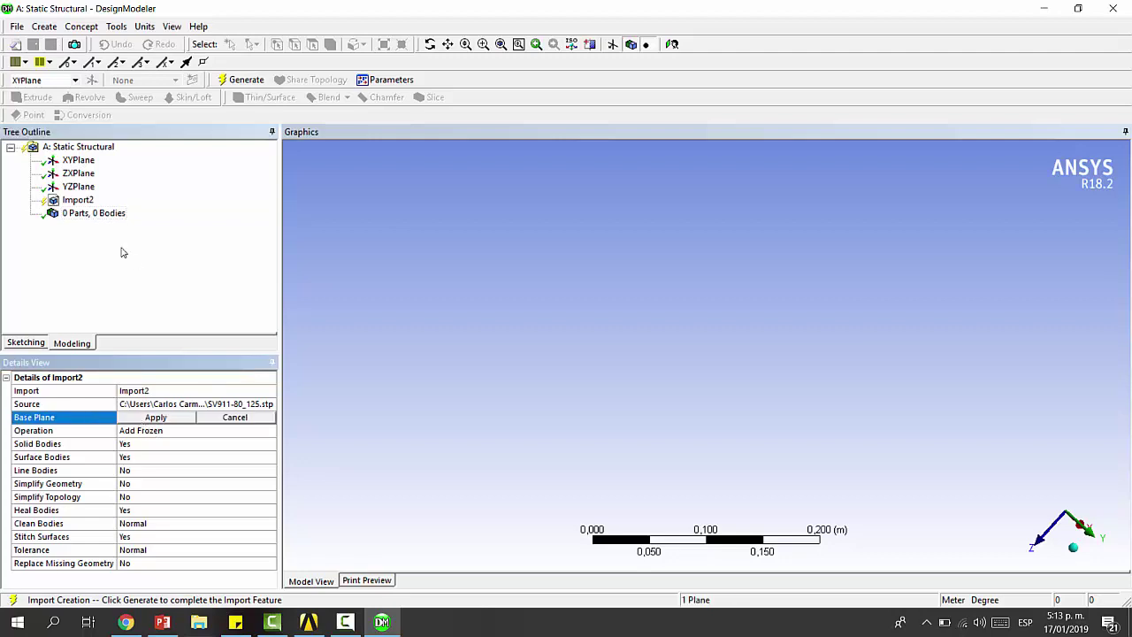
left_click(76, 174)
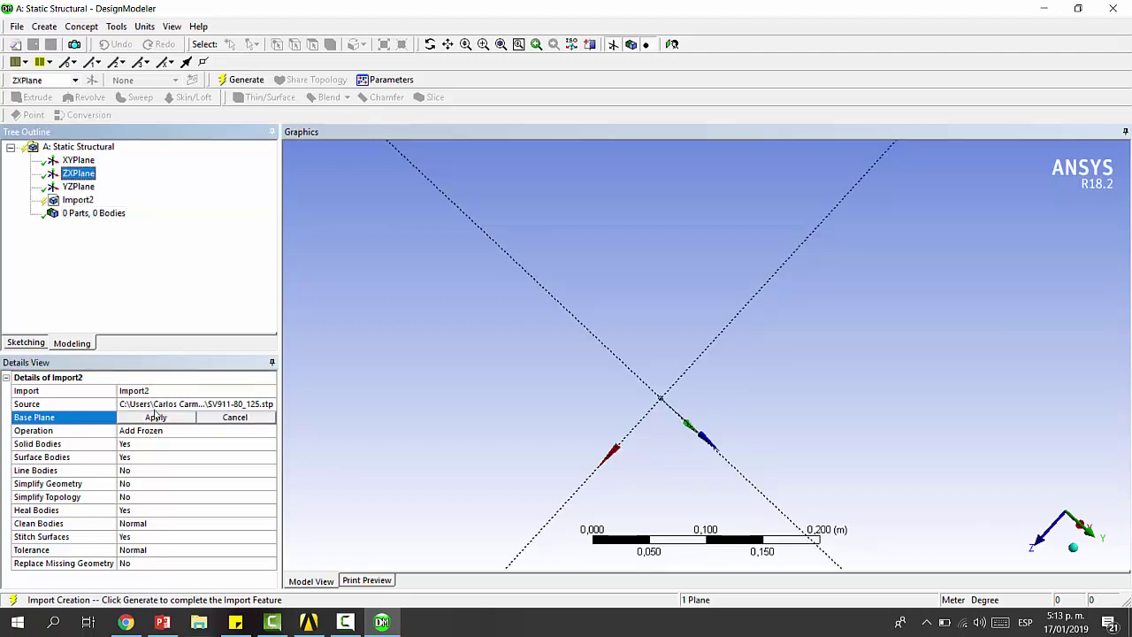
left_click(155, 416)
left_click(251, 83)
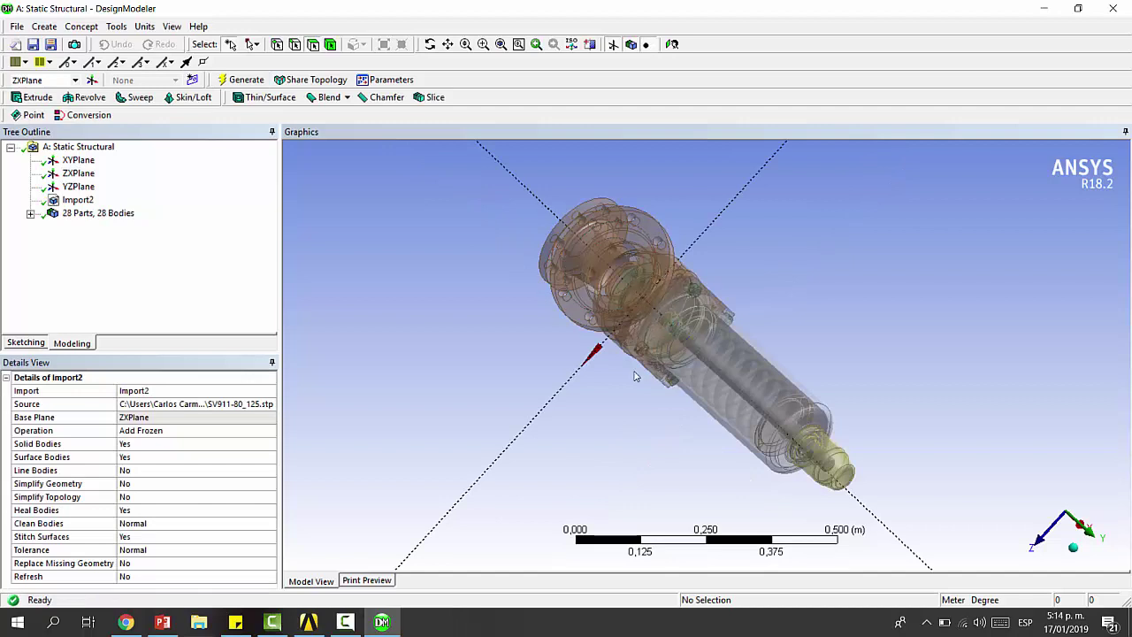
- Inspect the stud and nut that join the valve body to the spring housing
middle_click_drag(629, 397, 710, 338)
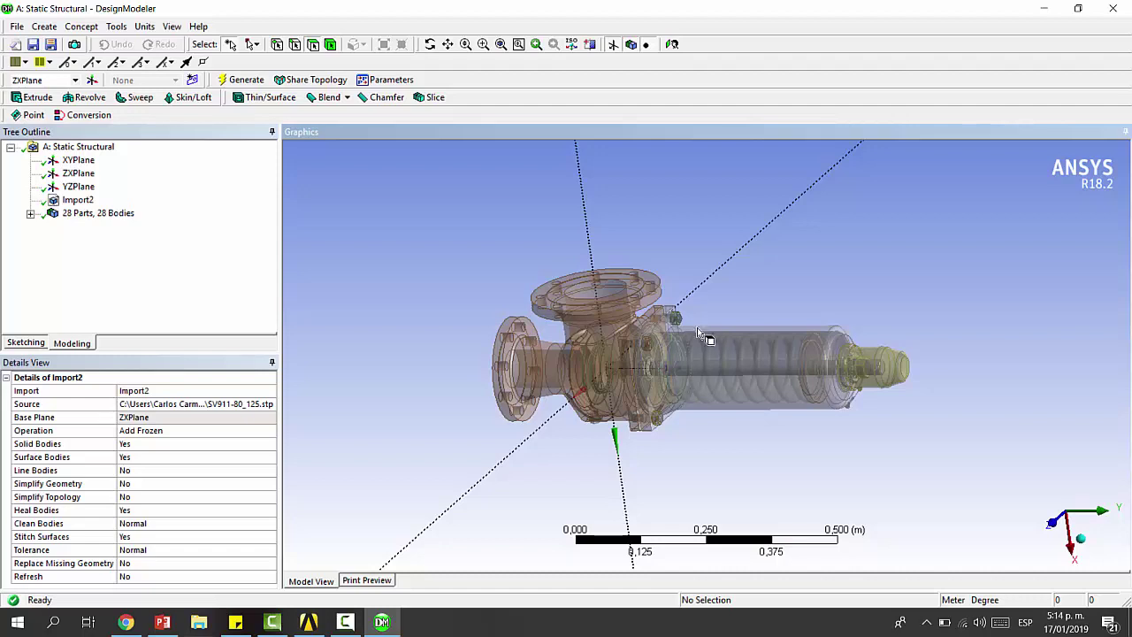
scroll(733, 404, "up", 5)
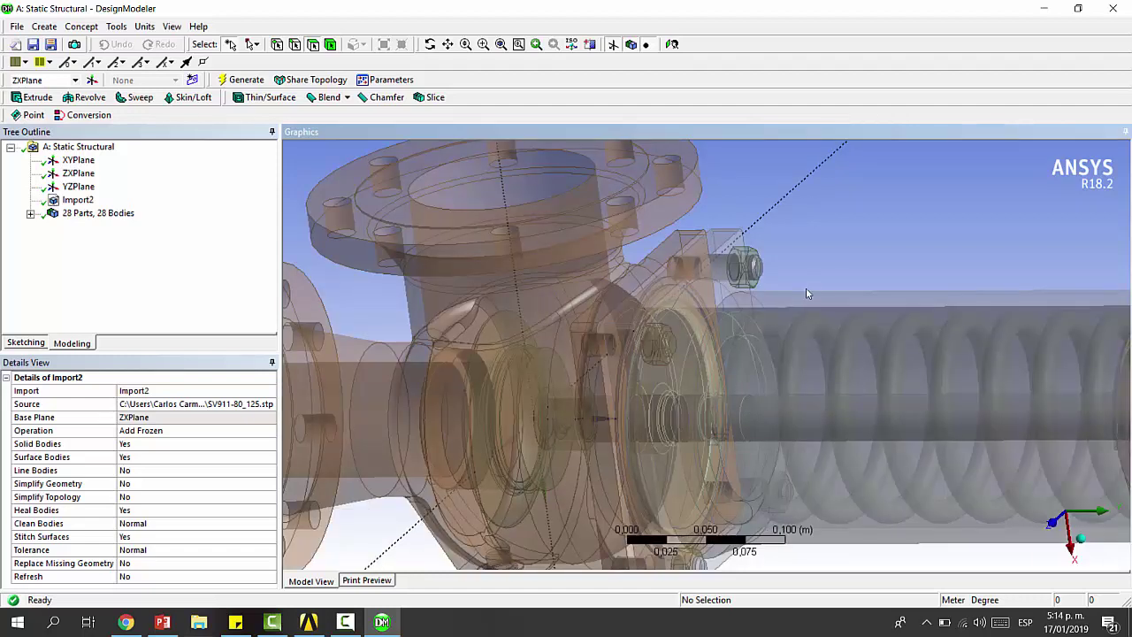
left_click(754, 271)
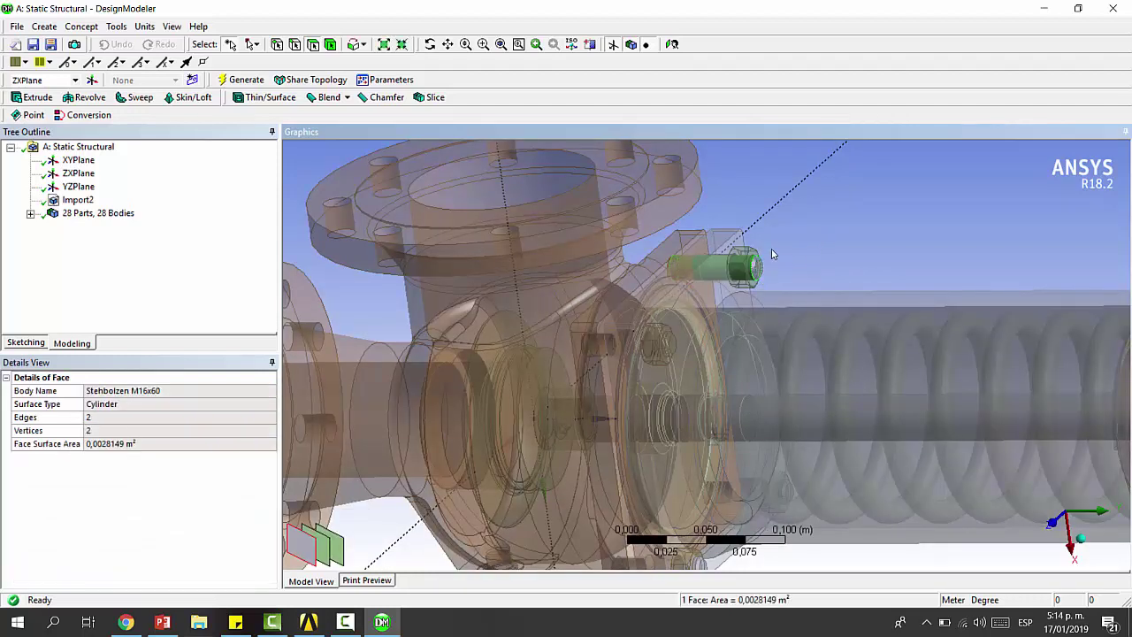
left_click(736, 265)
scroll(778, 282, "down", 2)
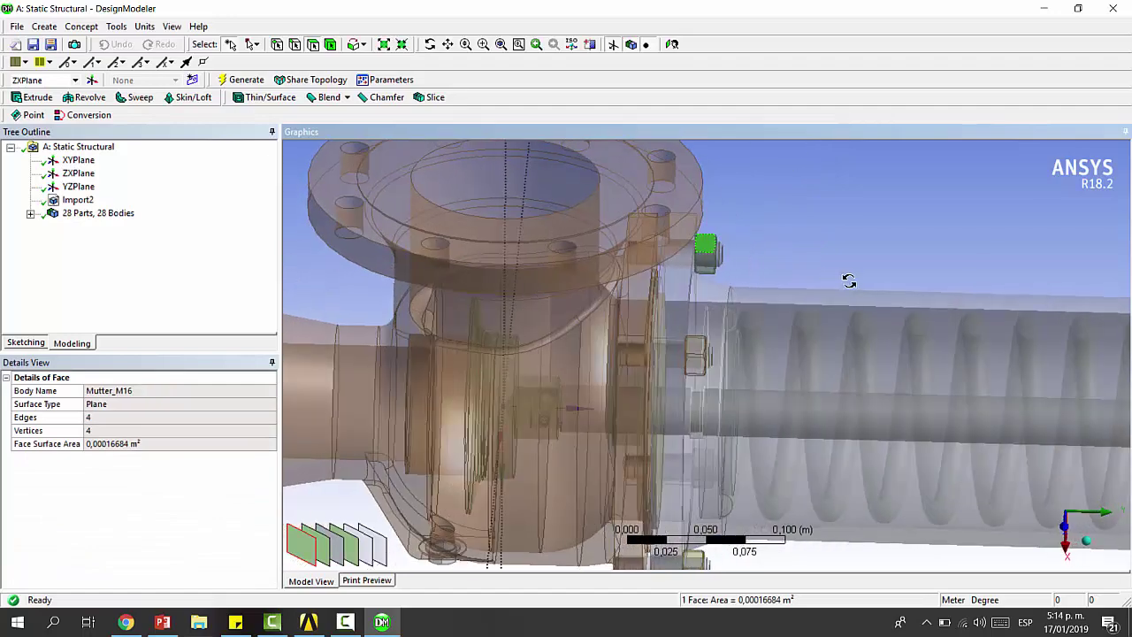
scroll(770, 290, "down", 1)
middle_click_drag(770, 290, 619, 333)
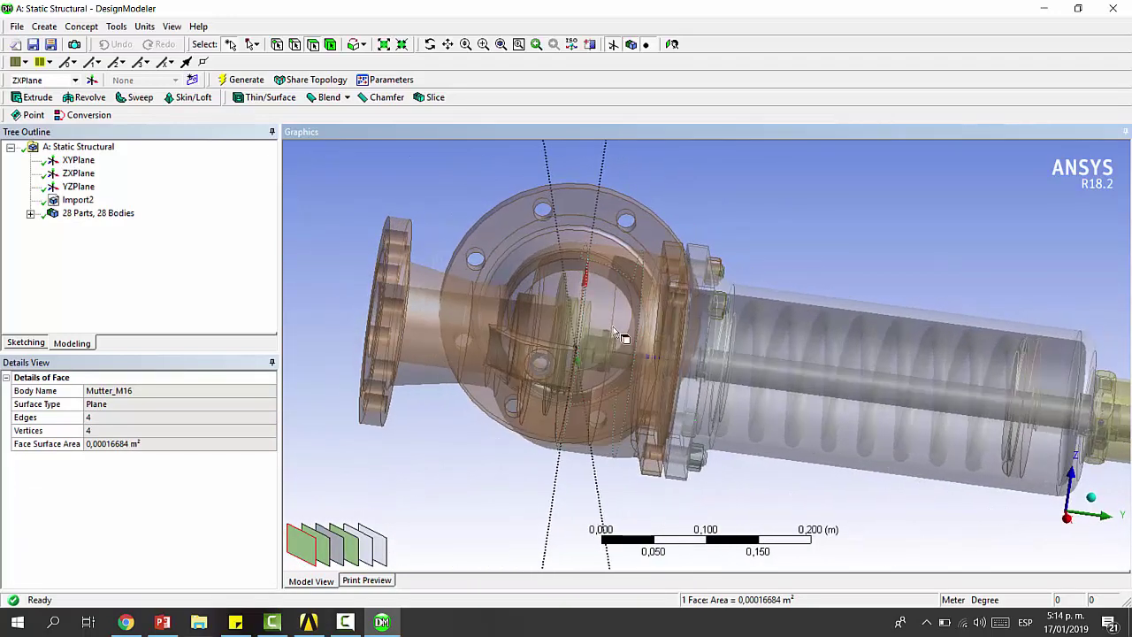
- Hide the SV911-80_125-Body valve body and examine the pin that joins the disc to the spindle
scroll(619, 344, "up", 5)
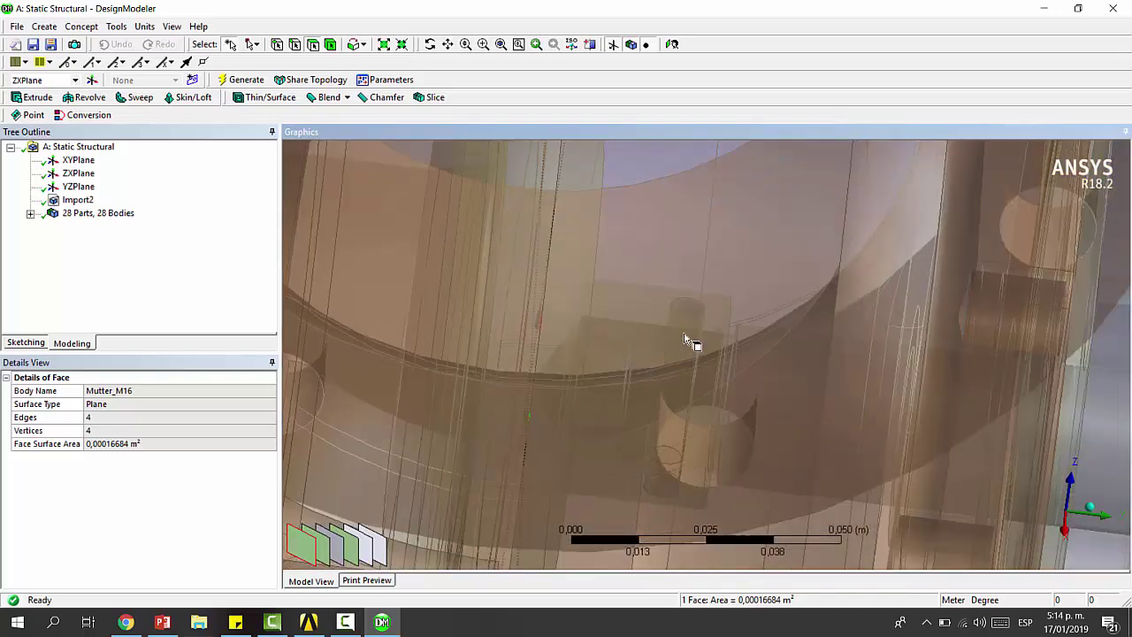
left_click(688, 315)
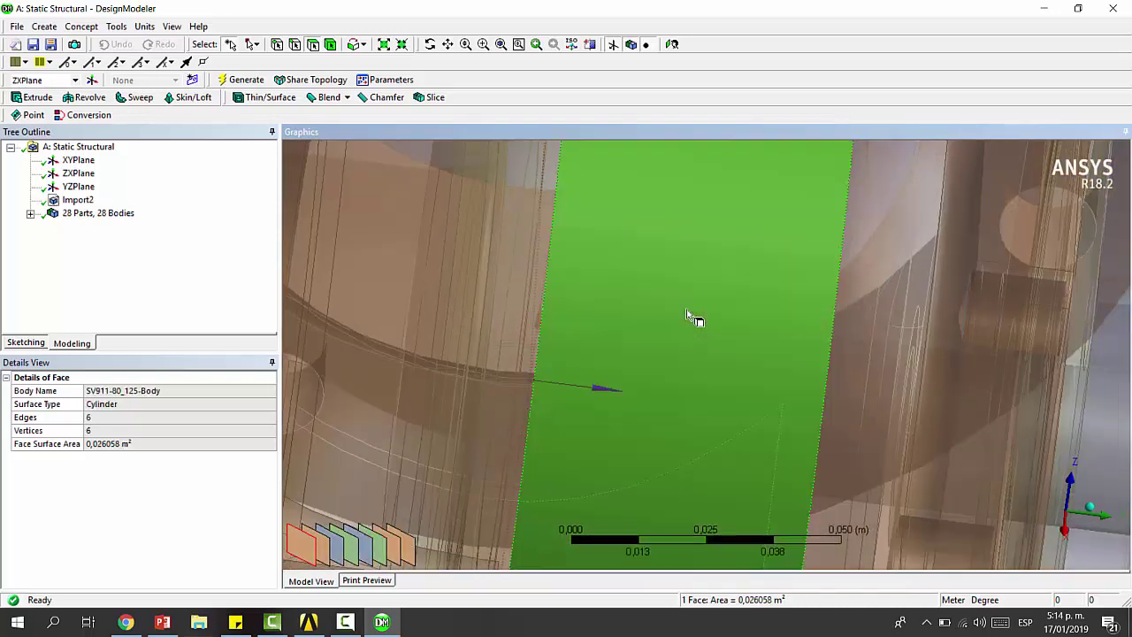
right_click(687, 316)
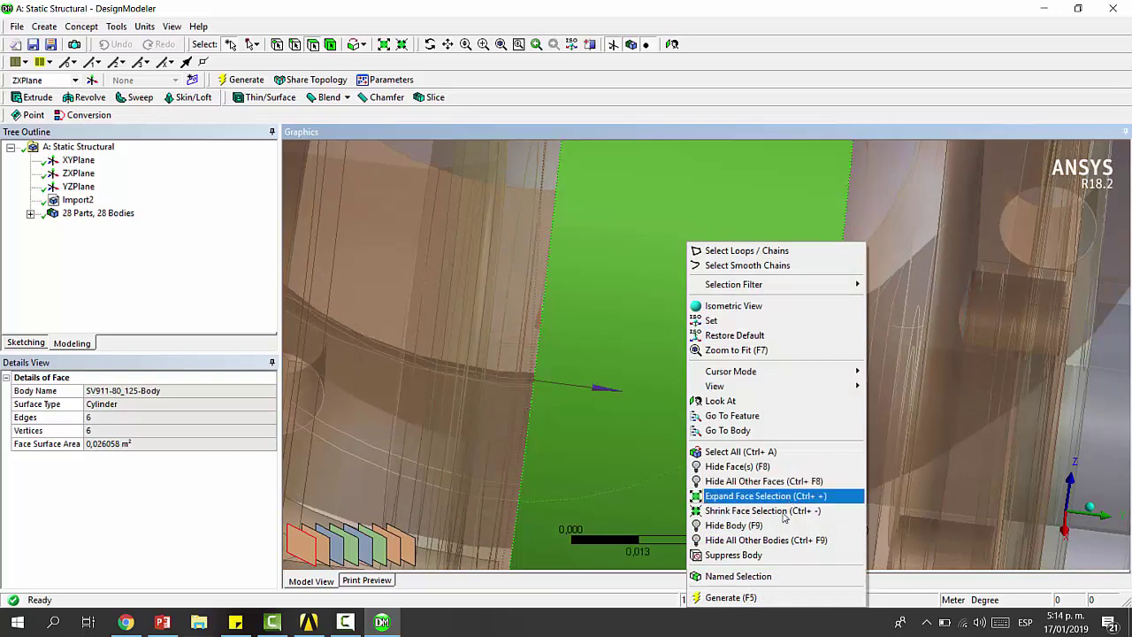
left_click(774, 530)
left_click(690, 310)
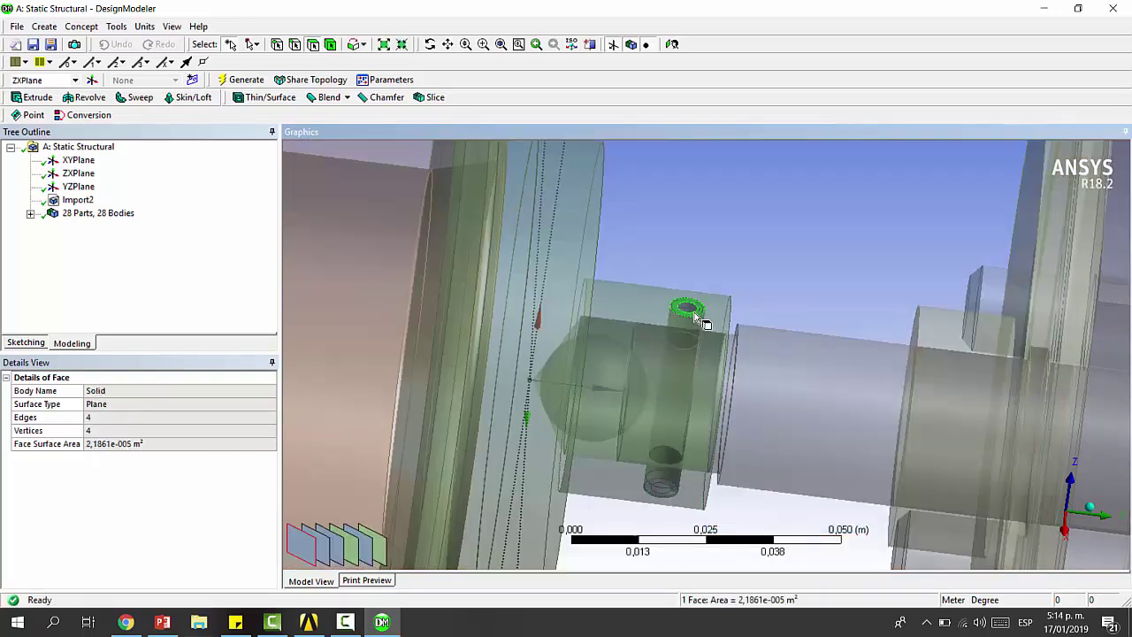
left_click(693, 311)
middle_click_drag(719, 308, 694, 307)
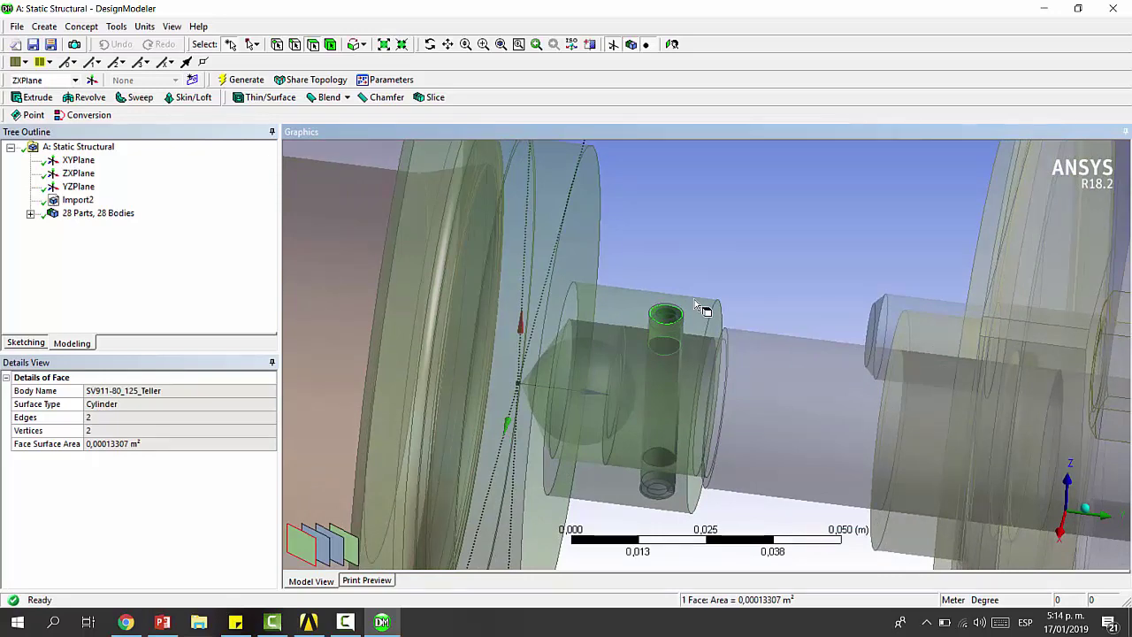
scroll(694, 299, "down", 8)
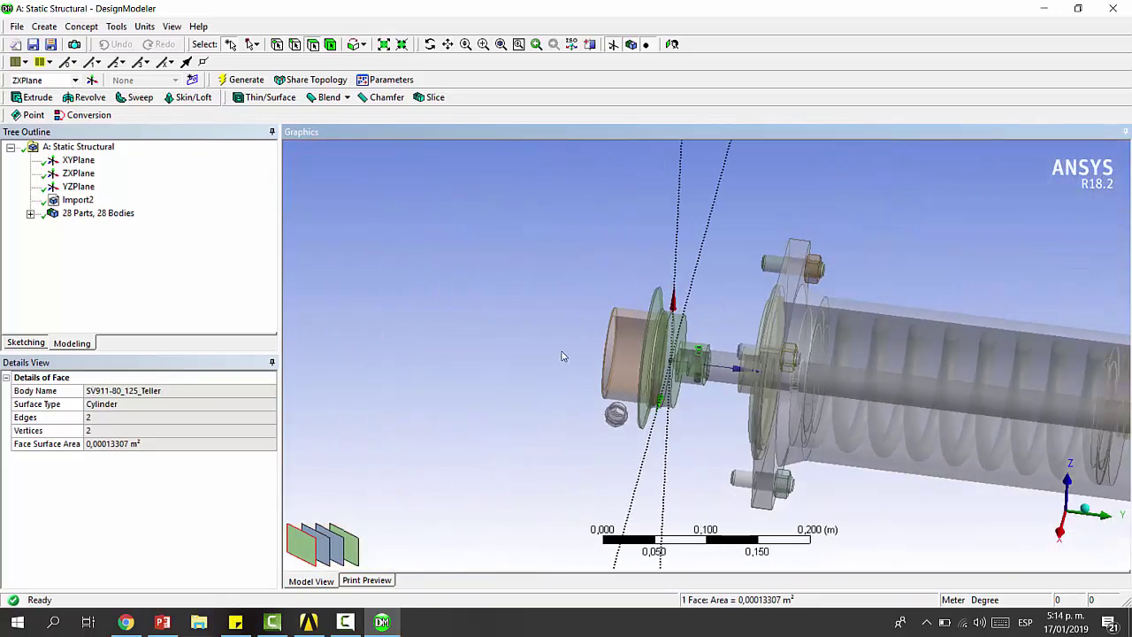
middle_click_drag(755, 316, 824, 292)
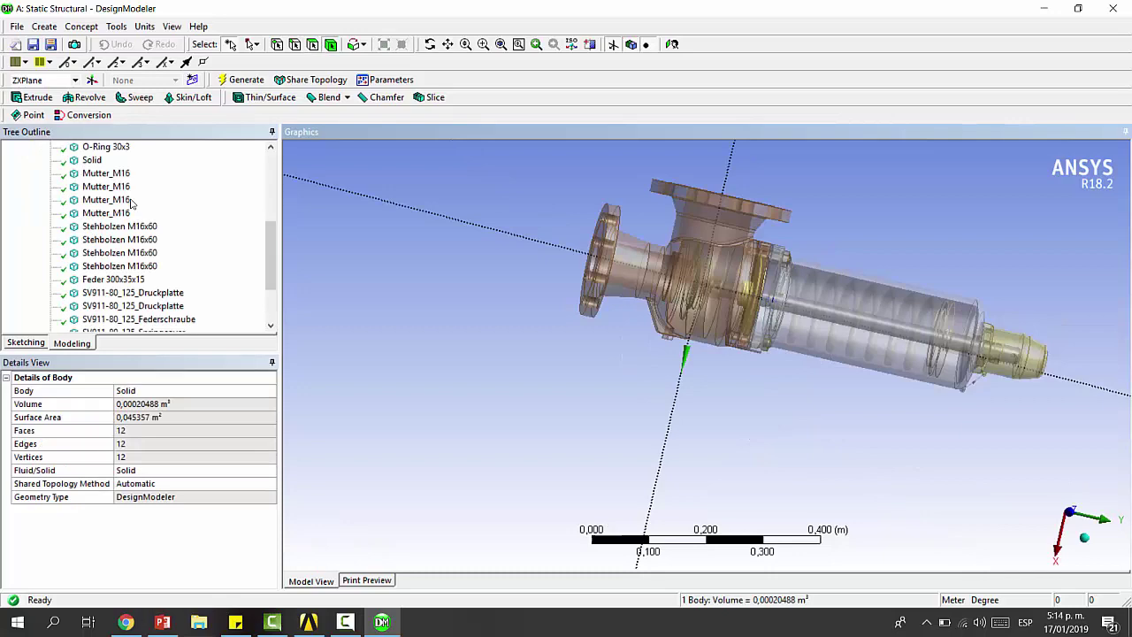
- Start a Body Delete operation and select the Wire 1mm body for it
scroll(132, 217, "down", 2)
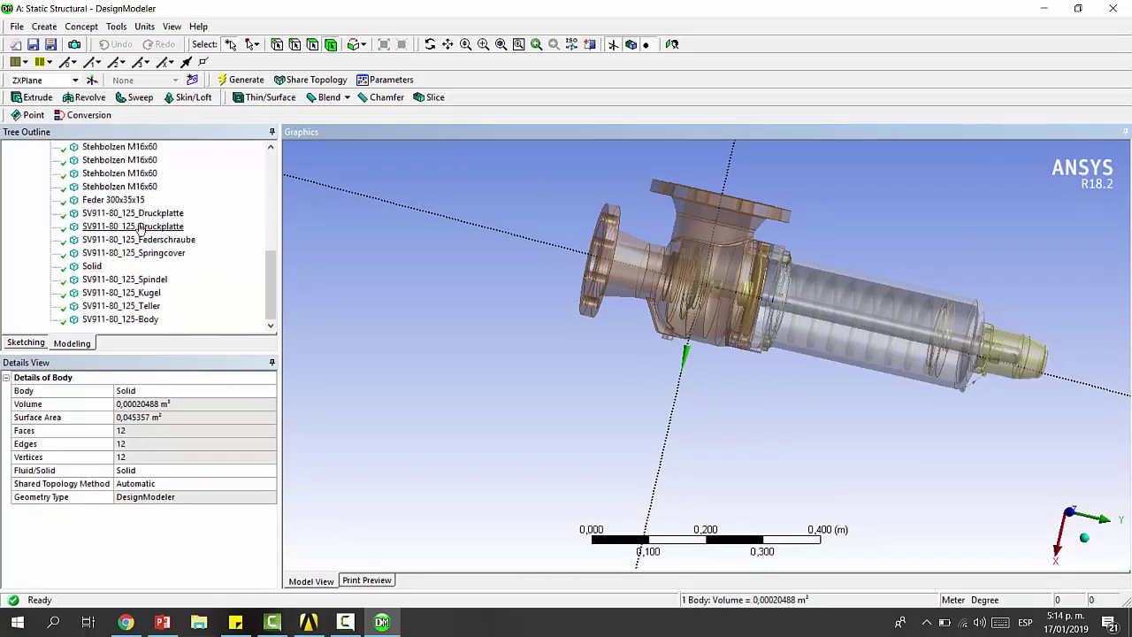
scroll(113, 218, "up", 6)
left_click(104, 201)
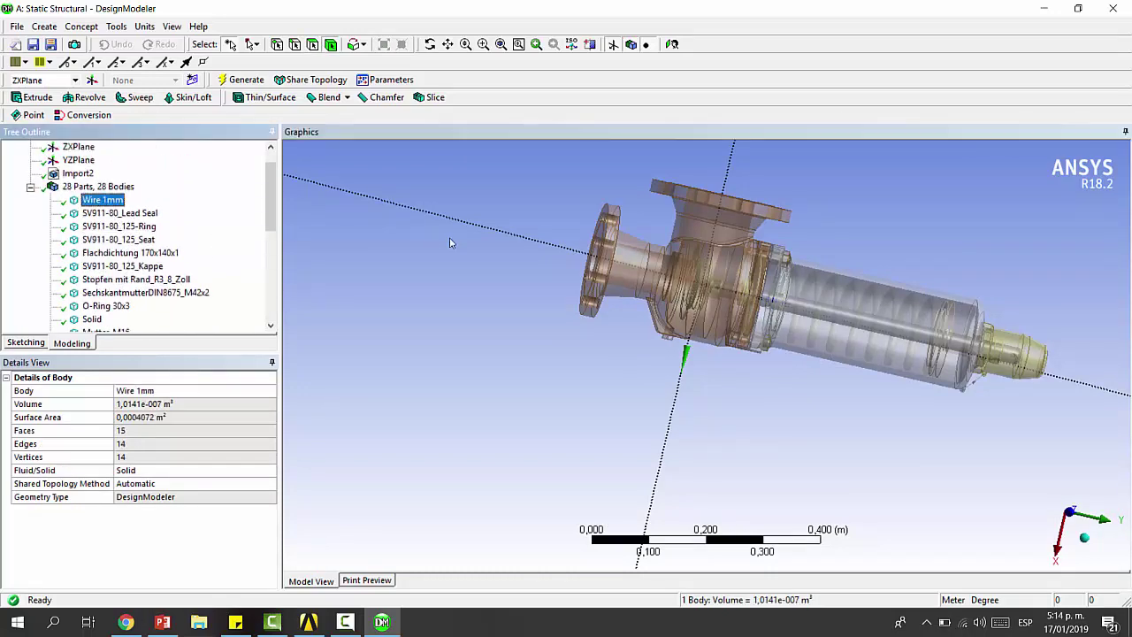
middle_click_drag(917, 262, 786, 270)
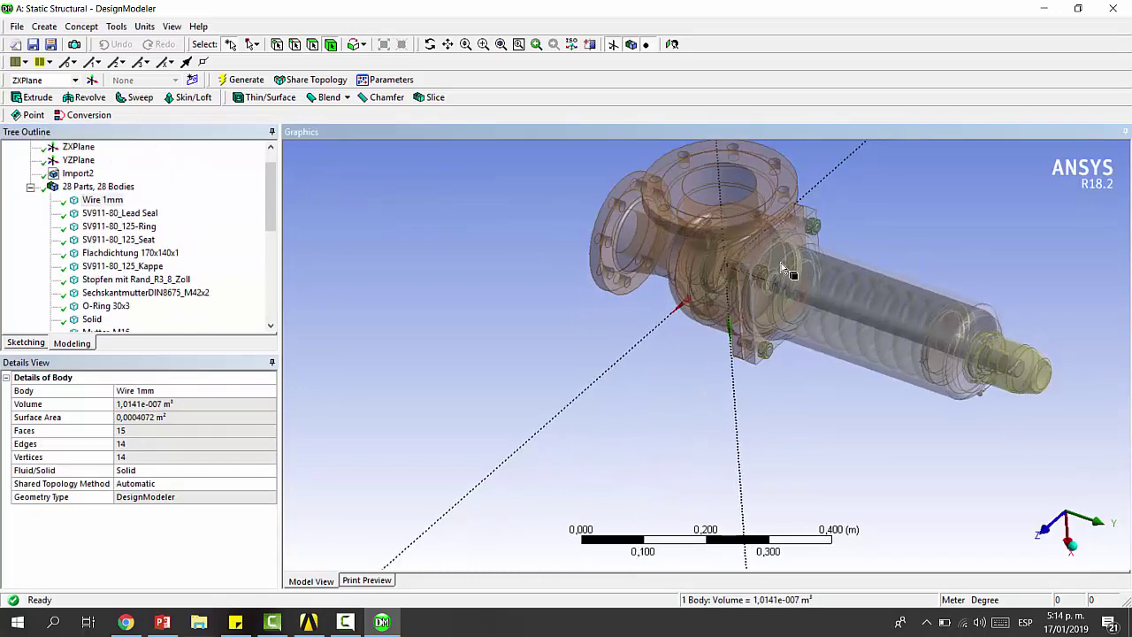
left_click(102, 200)
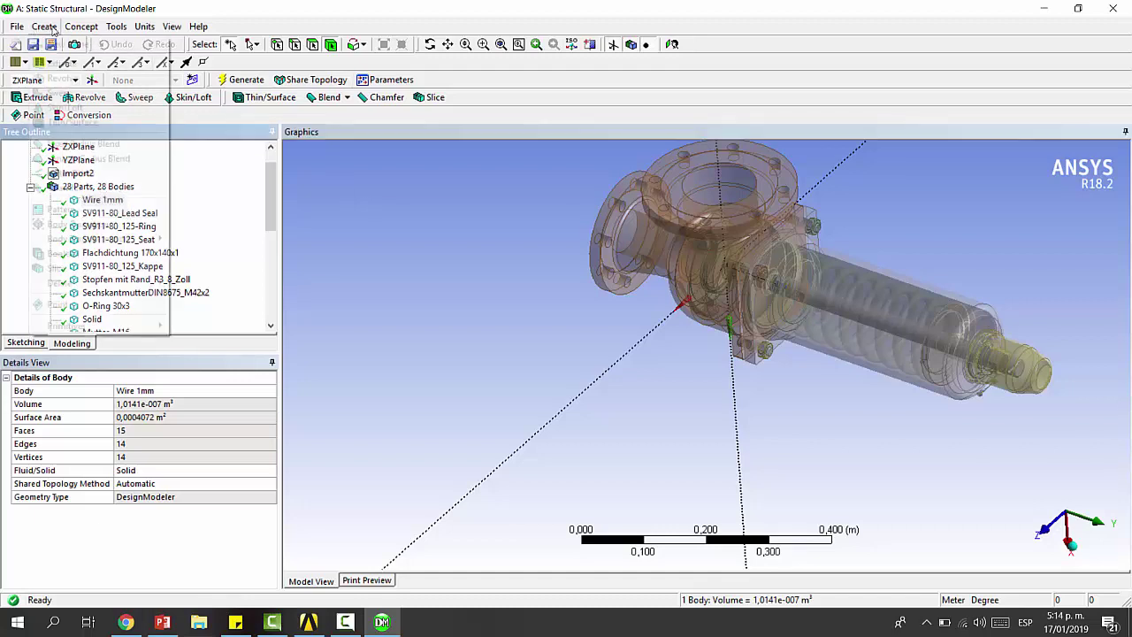
left_click(48, 28)
mouse_move(76, 285)
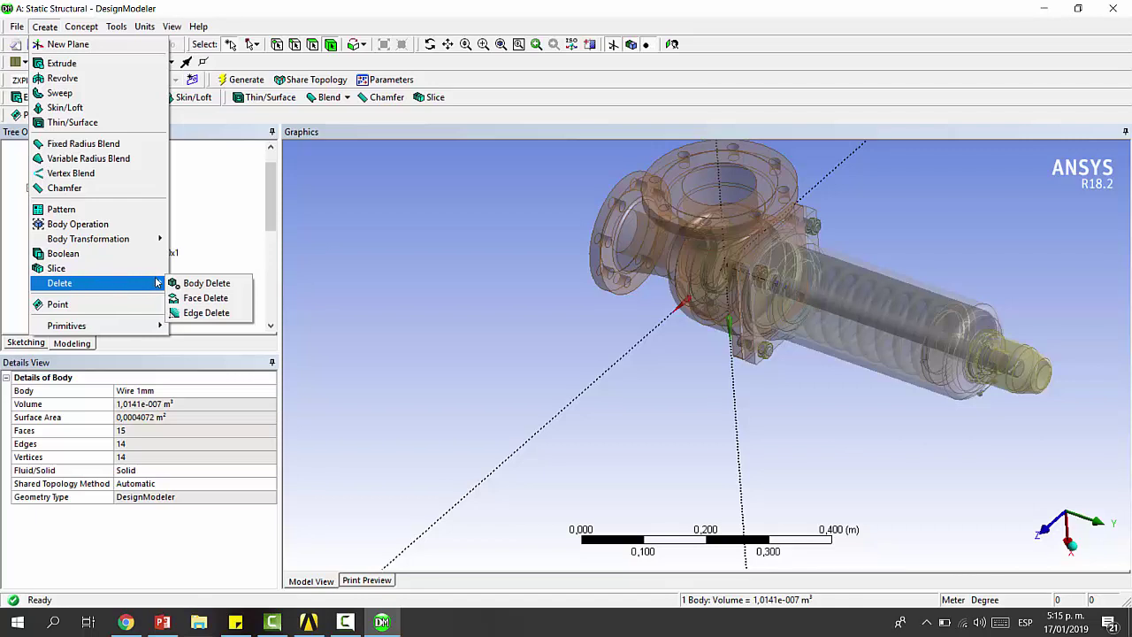
left_click(191, 285)
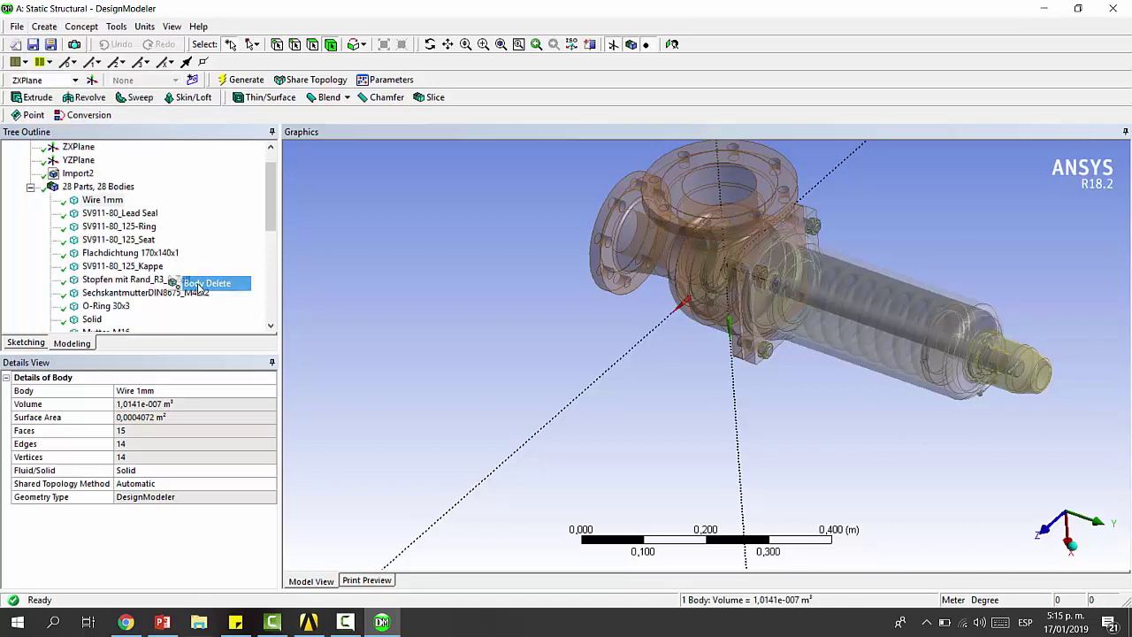
left_click(106, 213)
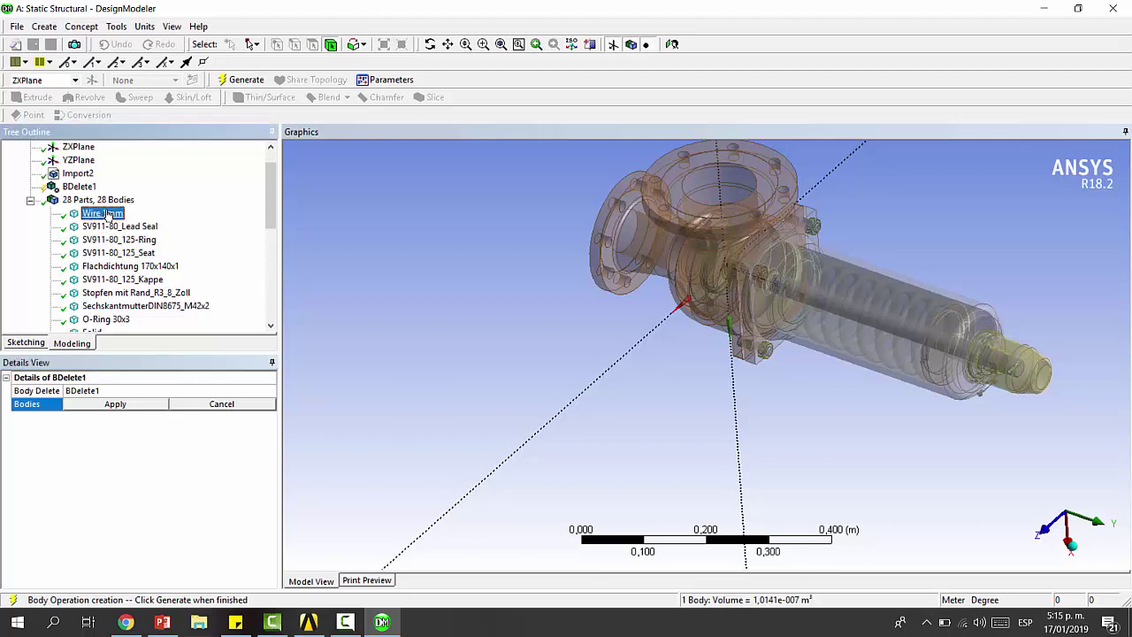
- Add SV911-80_Lead Seal, SV911-80_125-Ring, Flachdichtung 170x140x1 and Stopfen mit Rand_R3_8_Zoll to the bodies selected for deletion
scroll(121, 230, "down", 1)
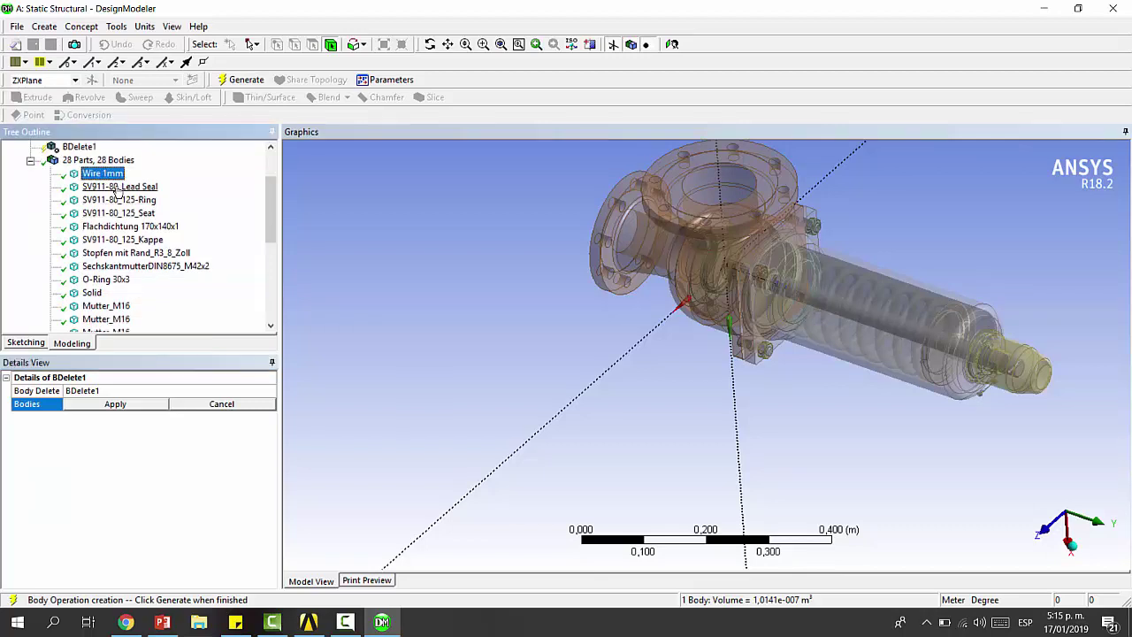
left_click(118, 187, "ctrl")
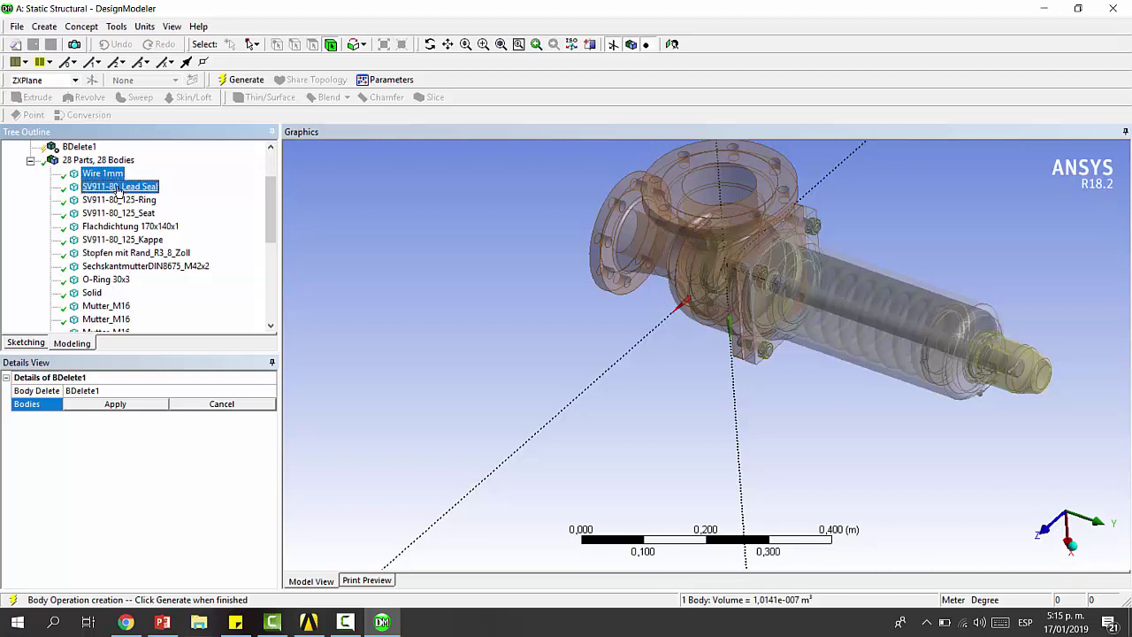
left_click(120, 201, "ctrl")
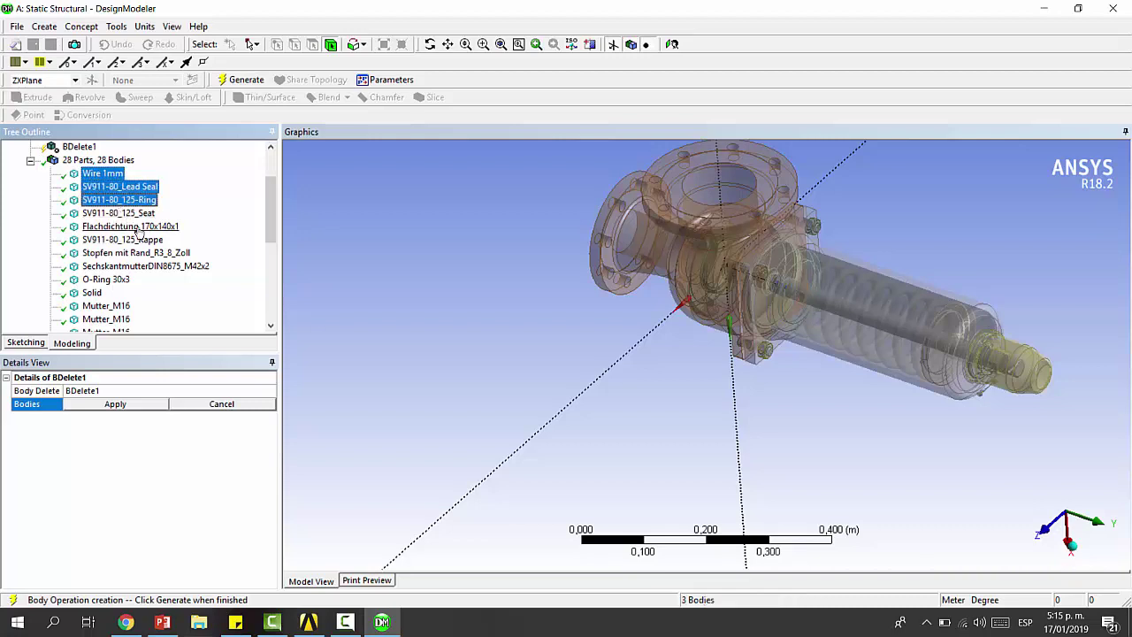
left_click(137, 227, "ctrl")
left_click(133, 253, "ctrl")
- Add the four Mutter_M16 nuts and the four Stehbolzen M16x60 studs to the deletion selection
scroll(133, 252, "down", 1)
left_click(108, 266, "ctrl")
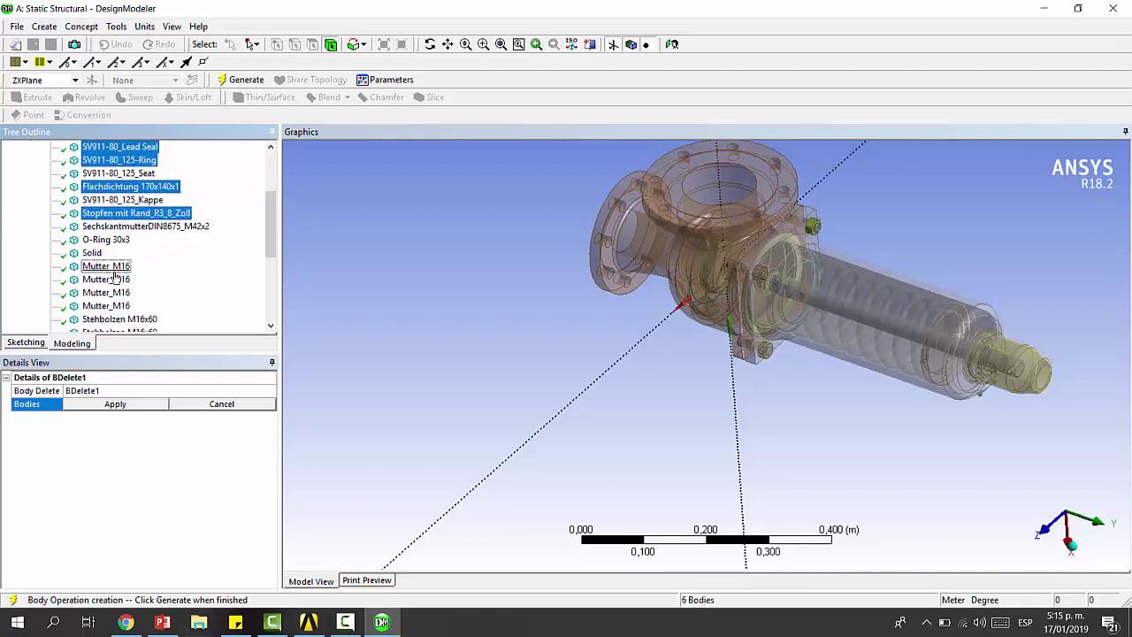
left_click(115, 279, "ctrl")
left_click(114, 293, "ctrl")
left_click(115, 306, "ctrl")
scroll(116, 314, "down", 2)
left_click(123, 240, "ctrl")
left_click(125, 253, "ctrl")
left_click(126, 267, "ctrl")
left_click(128, 279, "ctrl")
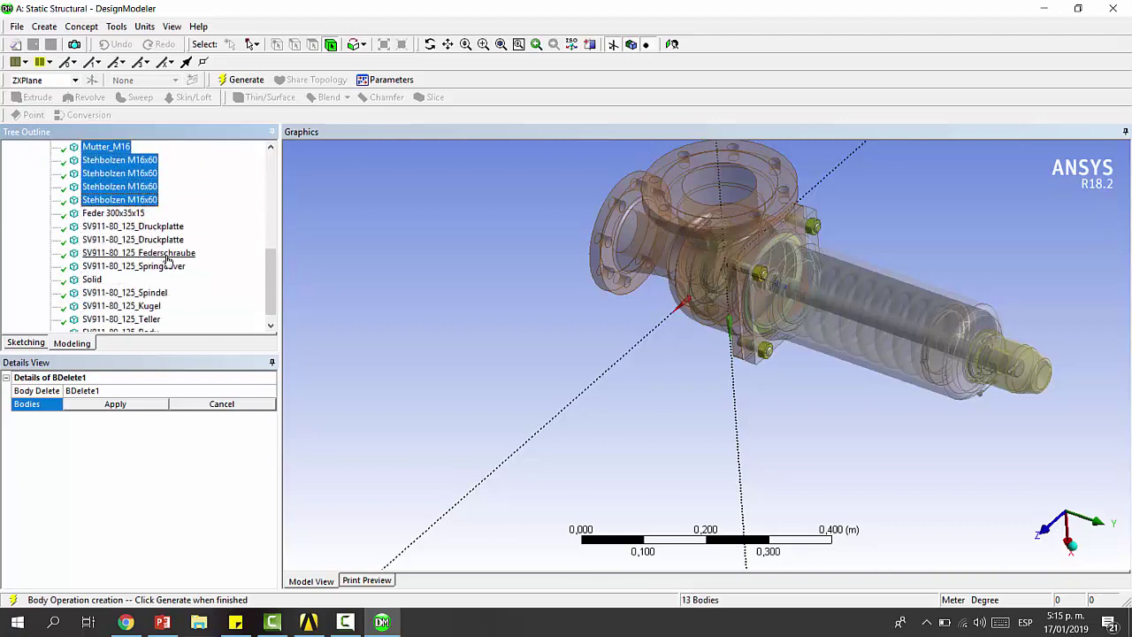
- Add SV911-80_125_Federschraube, SV911-80_125_Kugel, O-Ring 30x3, SechskantmutterDIN8675_M42x2 and the Solid listed after the O-ring to the deletion selection
left_click(142, 253, "ctrl")
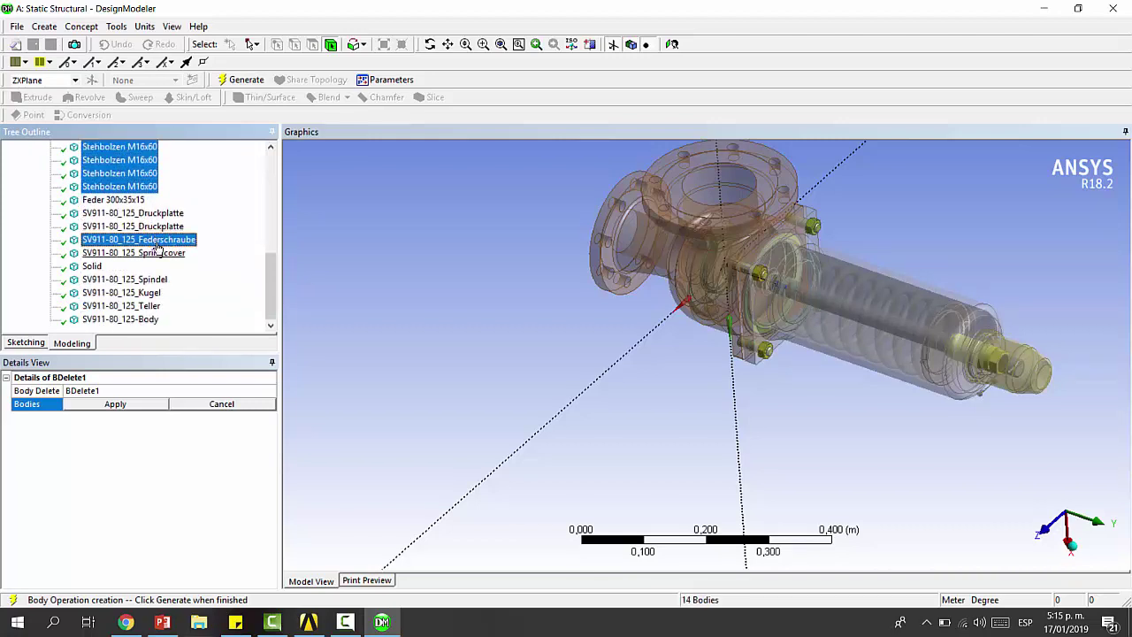
left_click(141, 294, "ctrl")
scroll(150, 283, "up", 5)
left_click(120, 267, "ctrl")
left_click(146, 254, "ctrl")
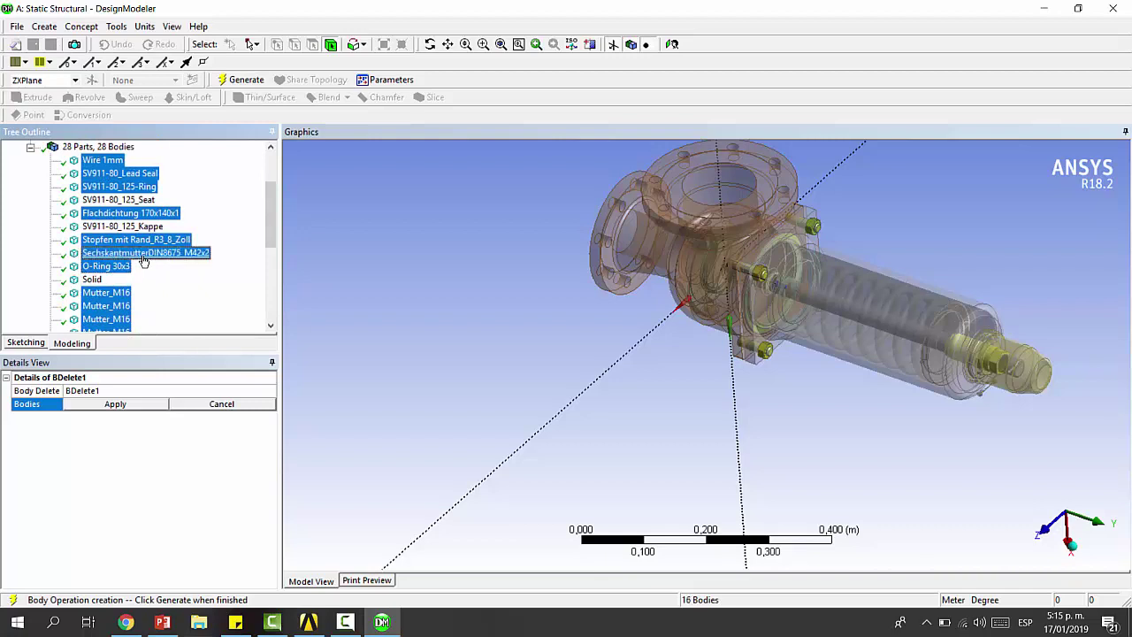
scroll(151, 257, "up", 2)
scroll(153, 261, "down", 1)
scroll(159, 268, "down", 2)
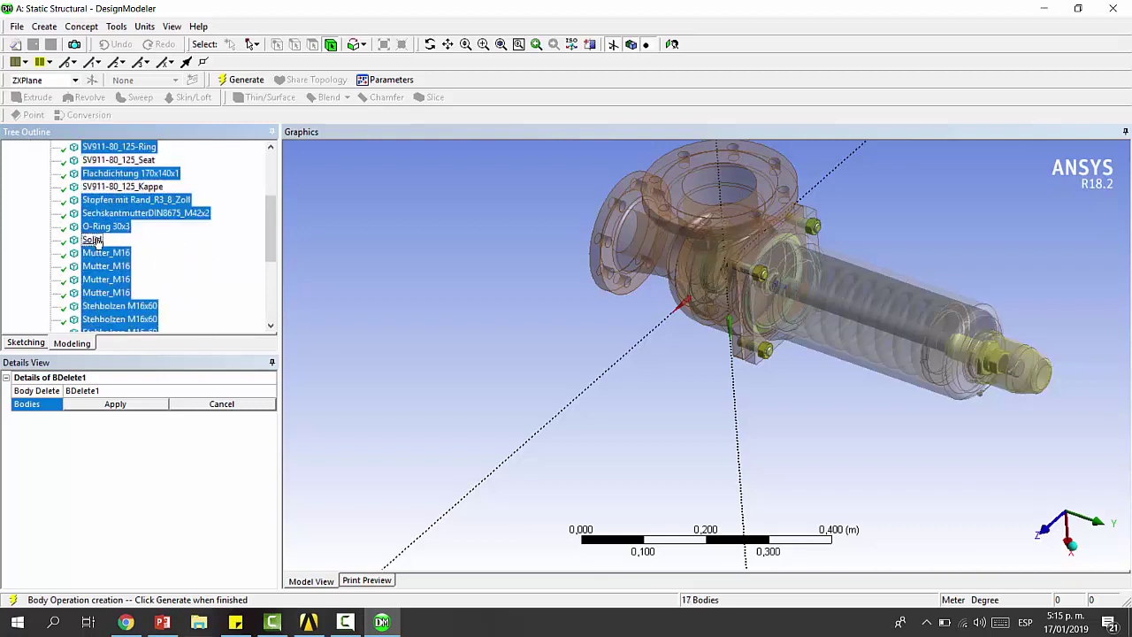
- Keep the Springcover, Spindel, Teller, Body and second Solid out of the selection, then apply it and generate the Body Delete
scroll(159, 268, "down", 3)
left_click(162, 255, "ctrl")
scroll(162, 256, "down", 1)
left_click(162, 253, "ctrl")
left_click(162, 253, "ctrl")
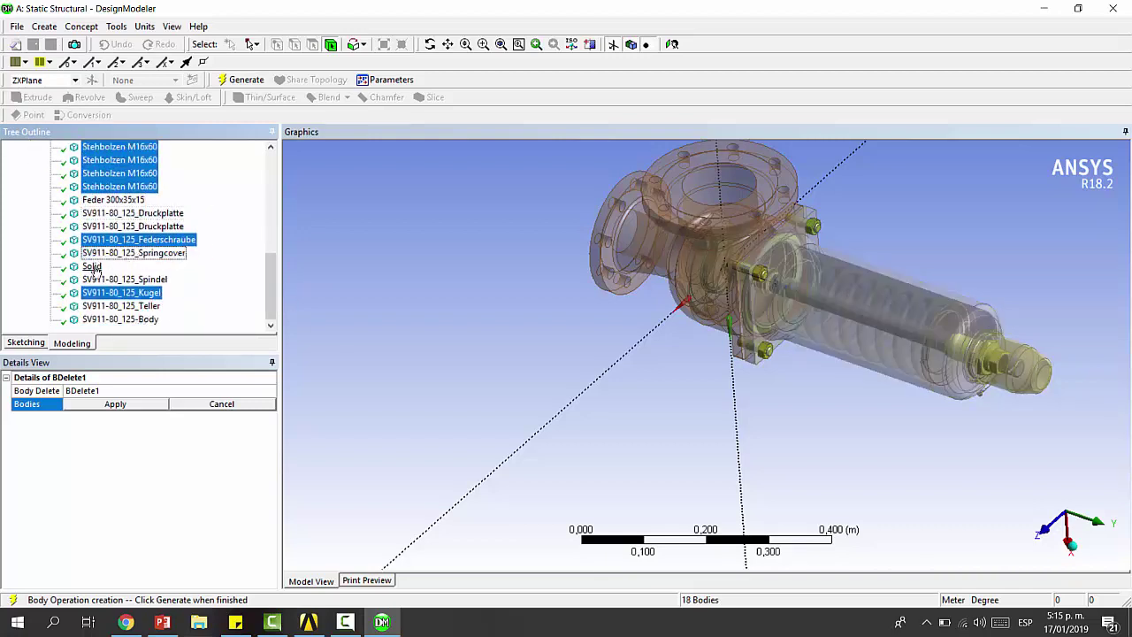
left_click(94, 267, "ctrl")
left_click(141, 280, "ctrl")
left_click(142, 280, "ctrl")
left_click(152, 319, "ctrl")
left_click(152, 319, "ctrl")
left_click(147, 308, "ctrl")
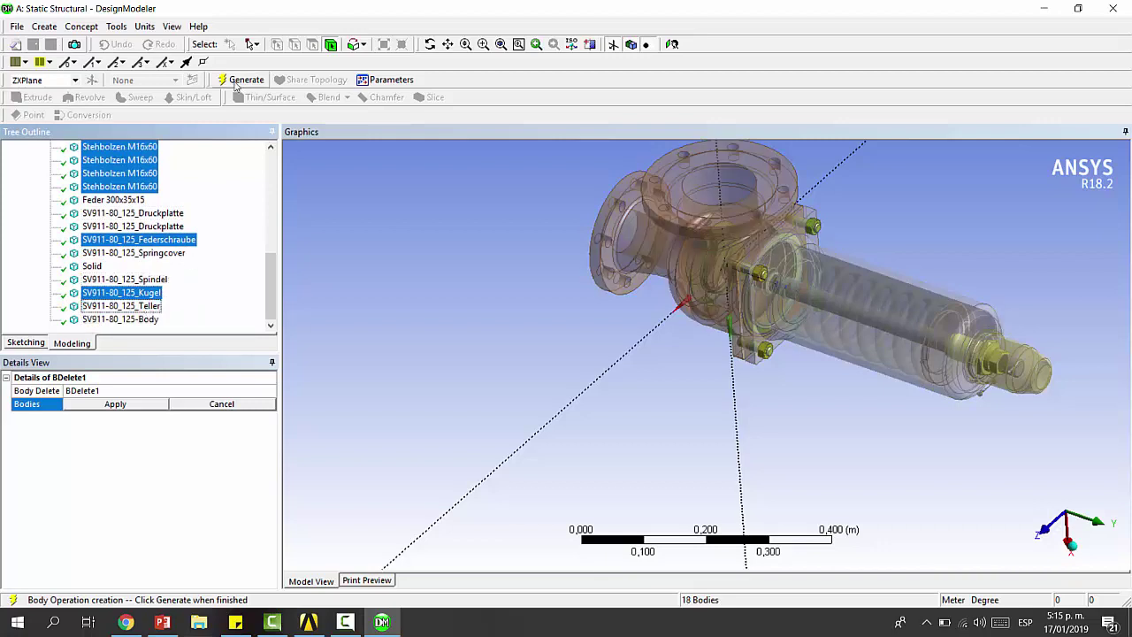
left_click(116, 404)
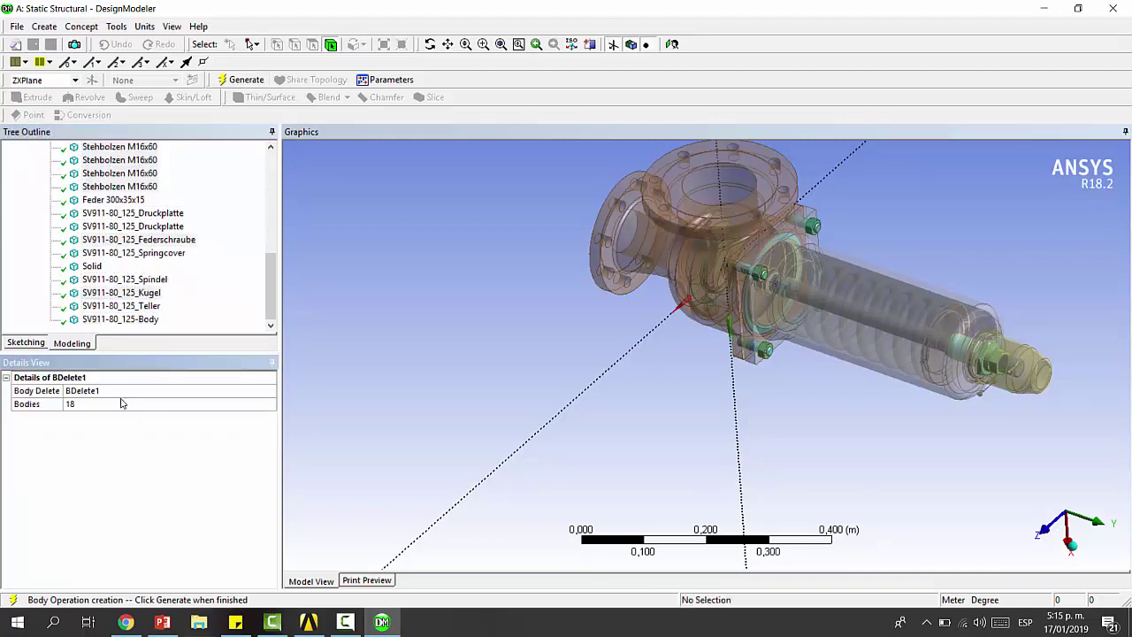
left_click(252, 81)
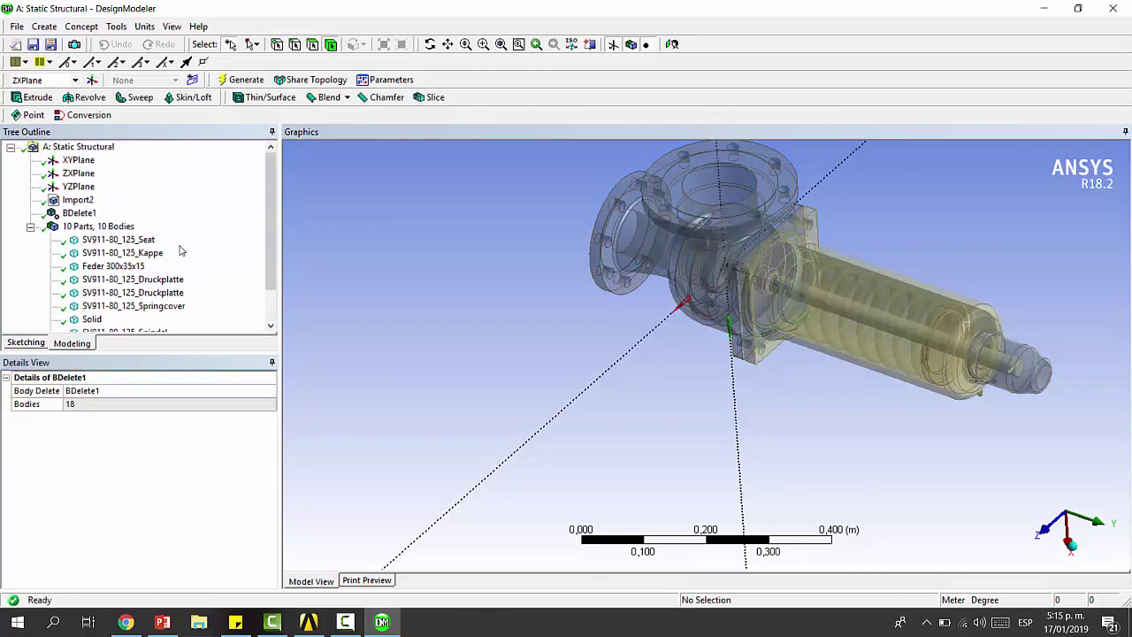
- Highlight the SV911-80_125_Seat body and examine where it sits inside the valve body
left_click(138, 203)
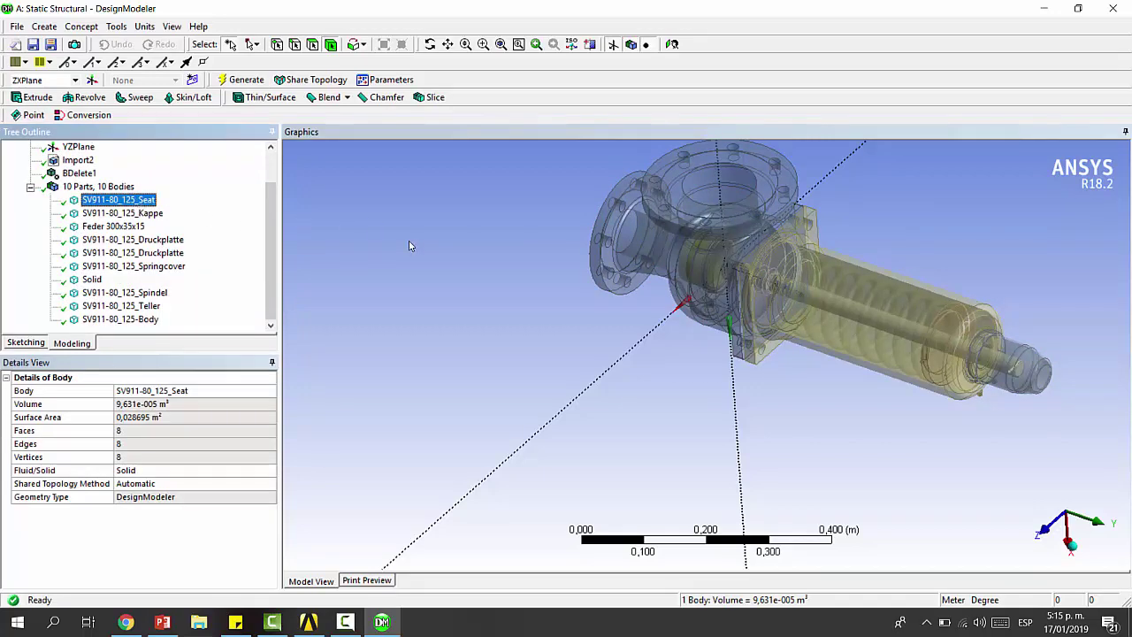
middle_click_drag(410, 246, 511, 227)
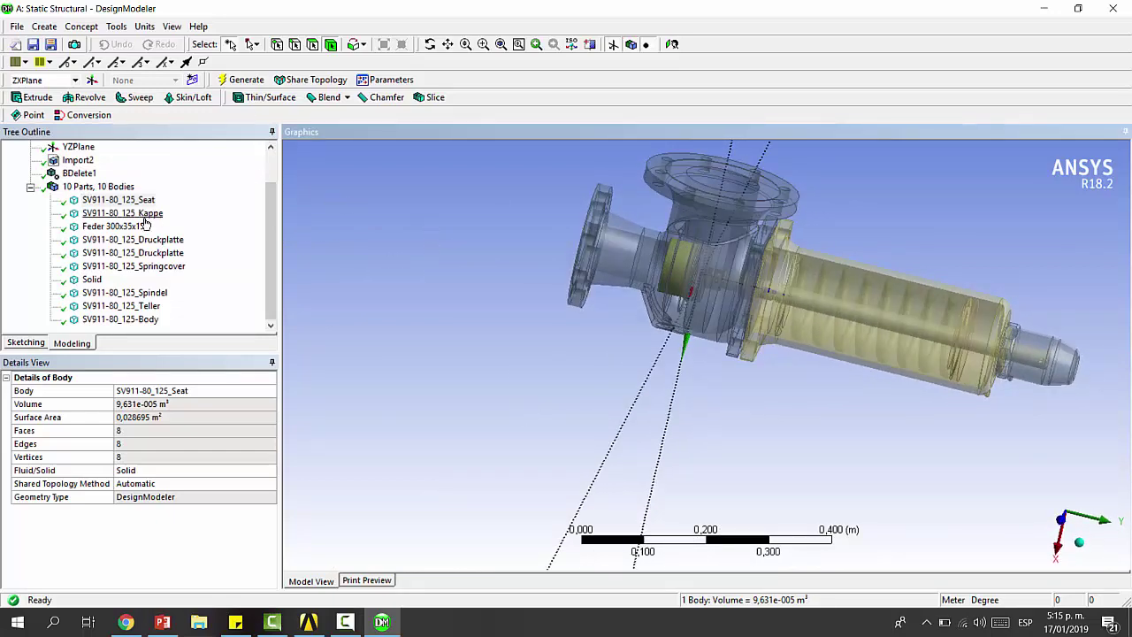
middle_click_drag(468, 249, 417, 258)
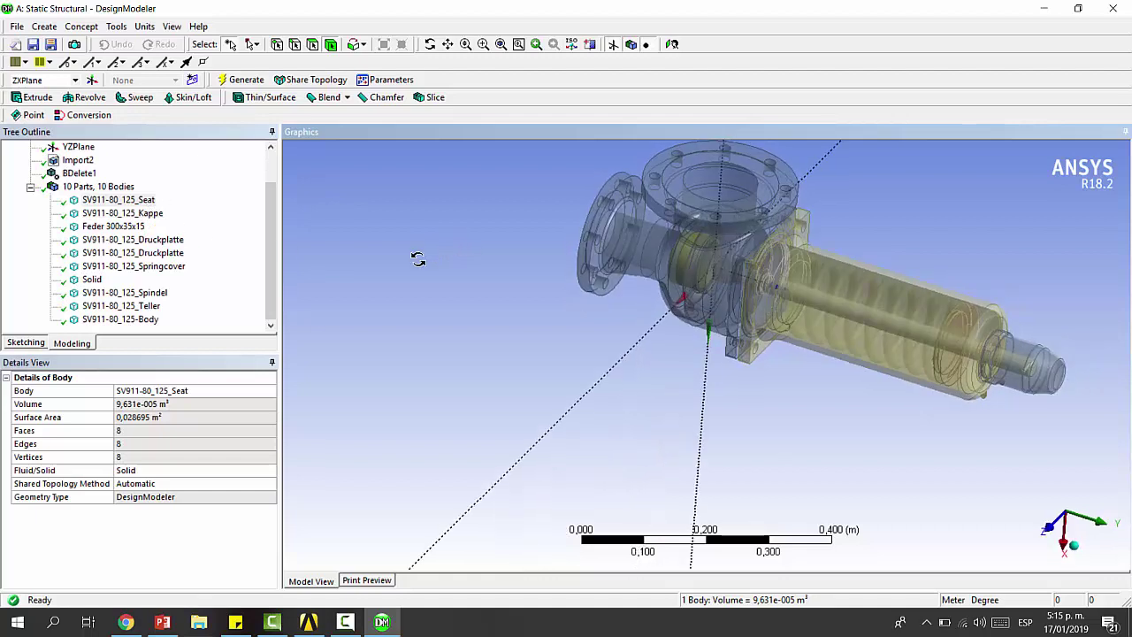
left_click(131, 216)
left_click(130, 201)
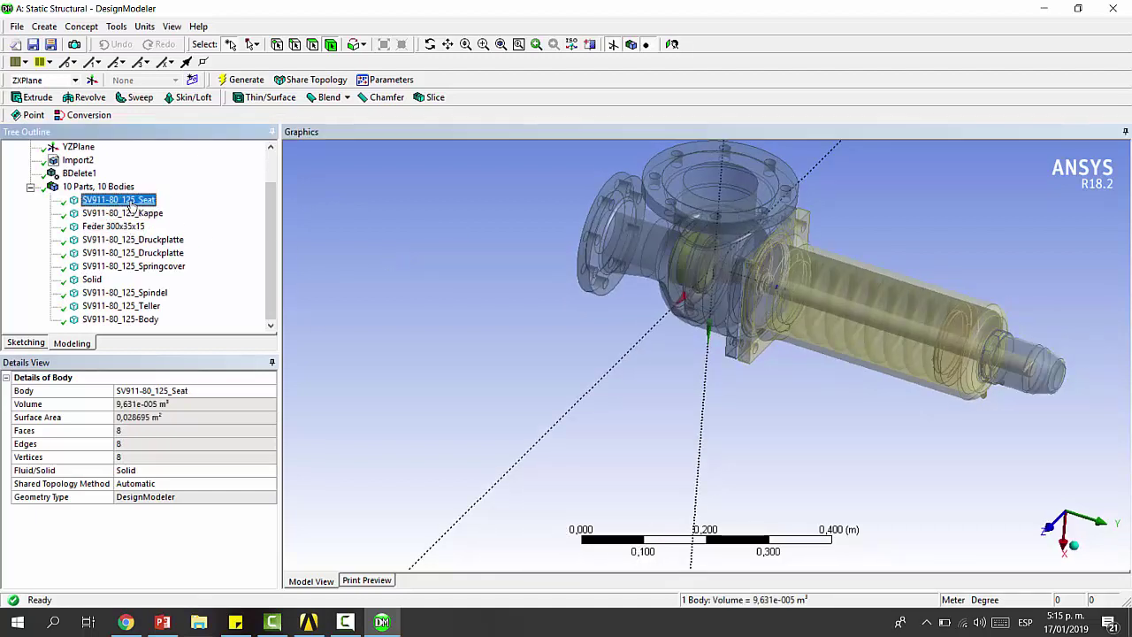
middle_click_drag(638, 332, 587, 356)
left_click(132, 203)
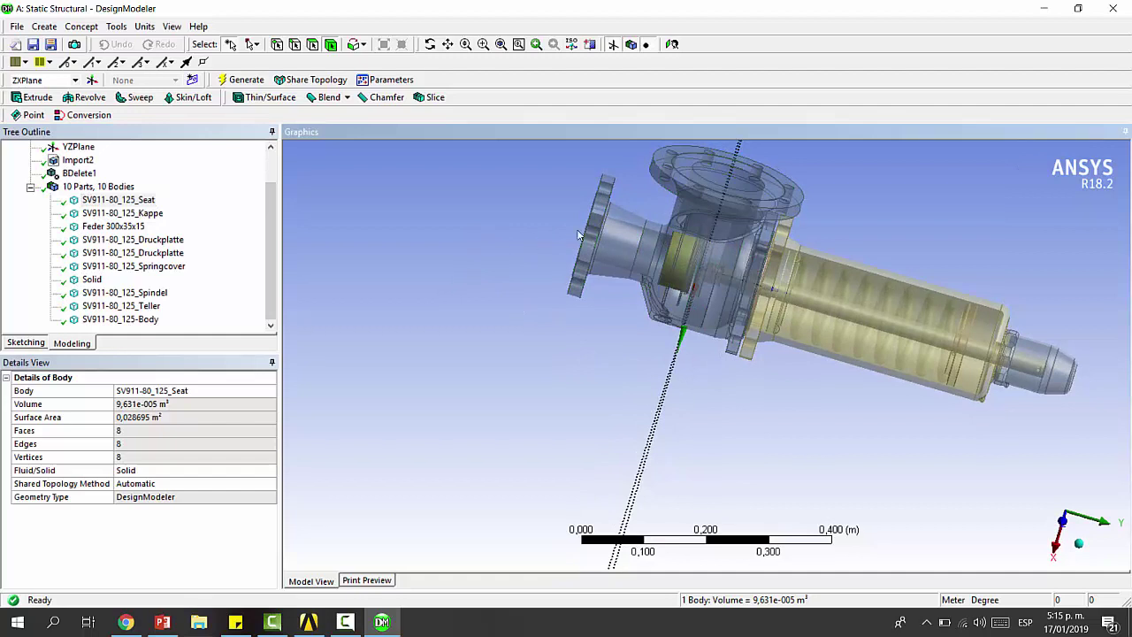
- Highlight the Kappe, Feder 300x35x15, both Druckplatte, Springcover and Solid bodies one by one to identify each part in the assembly
left_click(148, 220)
left_click(131, 227)
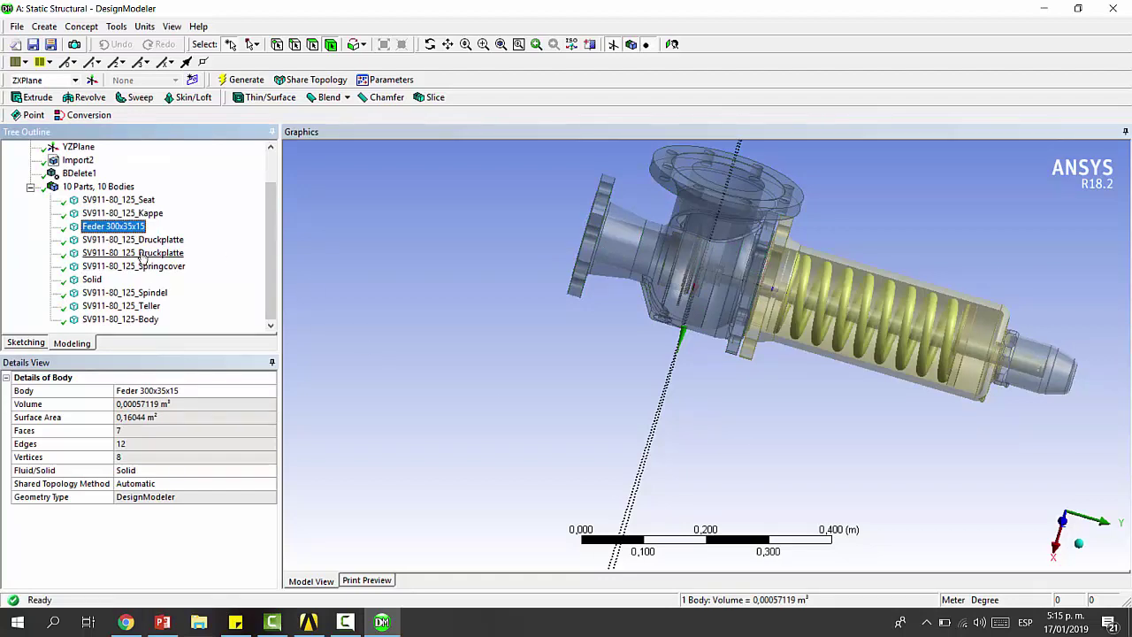
left_click(147, 243)
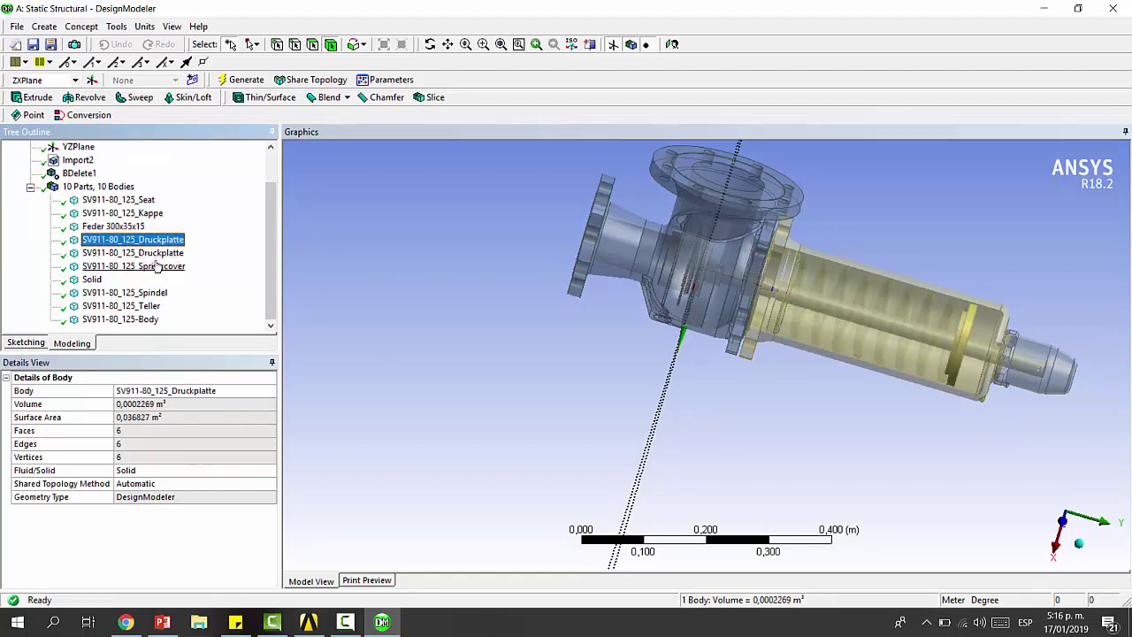
left_click(159, 252)
left_click(157, 244)
left_click(159, 253)
left_click(165, 267)
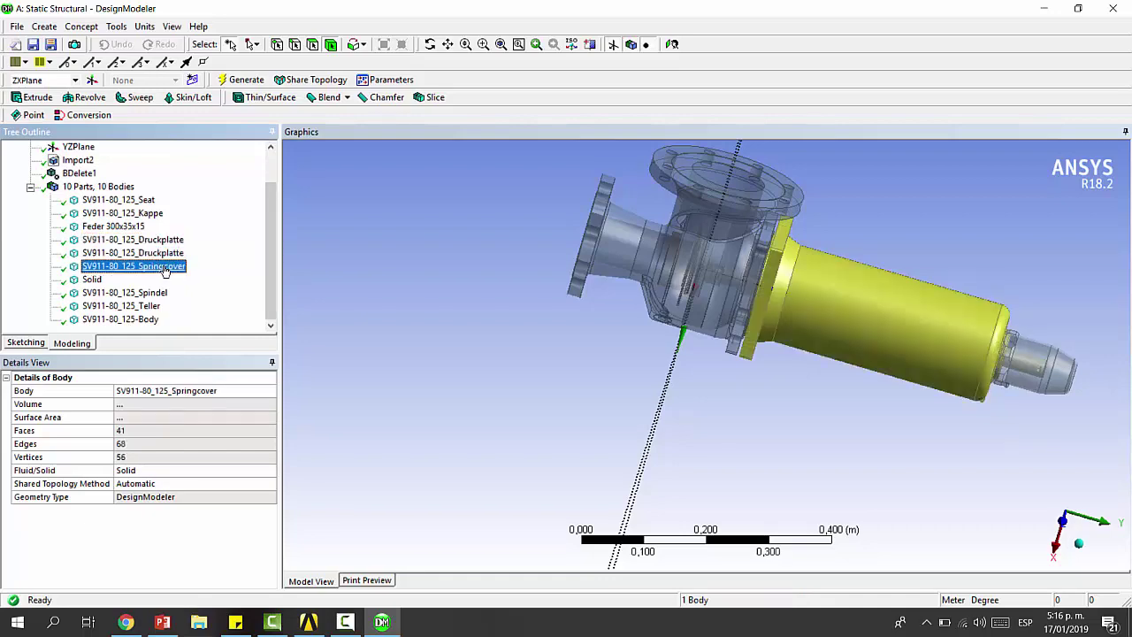
left_click(93, 279)
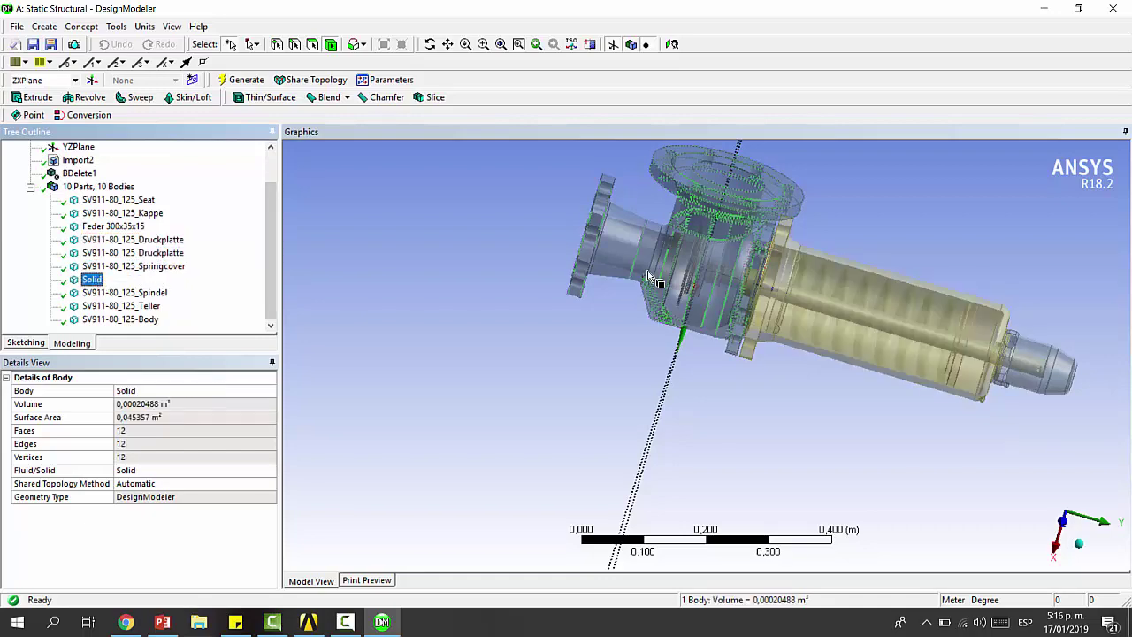
- Delete the remaining Solid body with a second Body Delete, checking where the Spindel, Teller and Body parts sit first
middle_click_drag(566, 282, 621, 250)
left_click(148, 295)
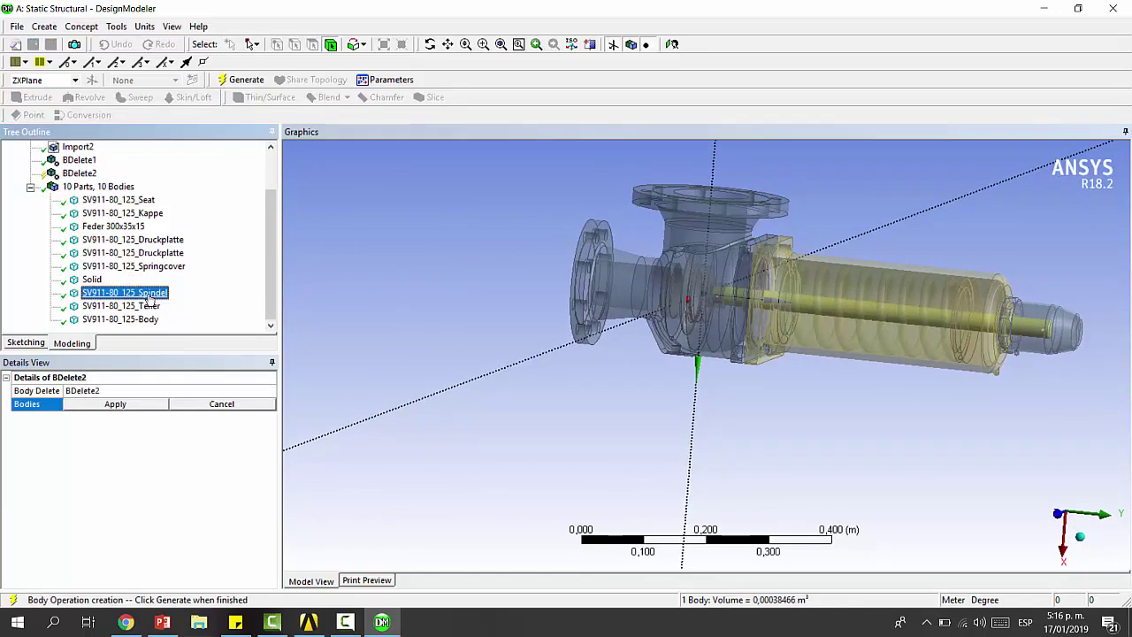
mouse_move(550, 310)
middle_mouse_down()
mouse_move(575, 325)
mouse_move(559, 316)
middle_mouse_up()
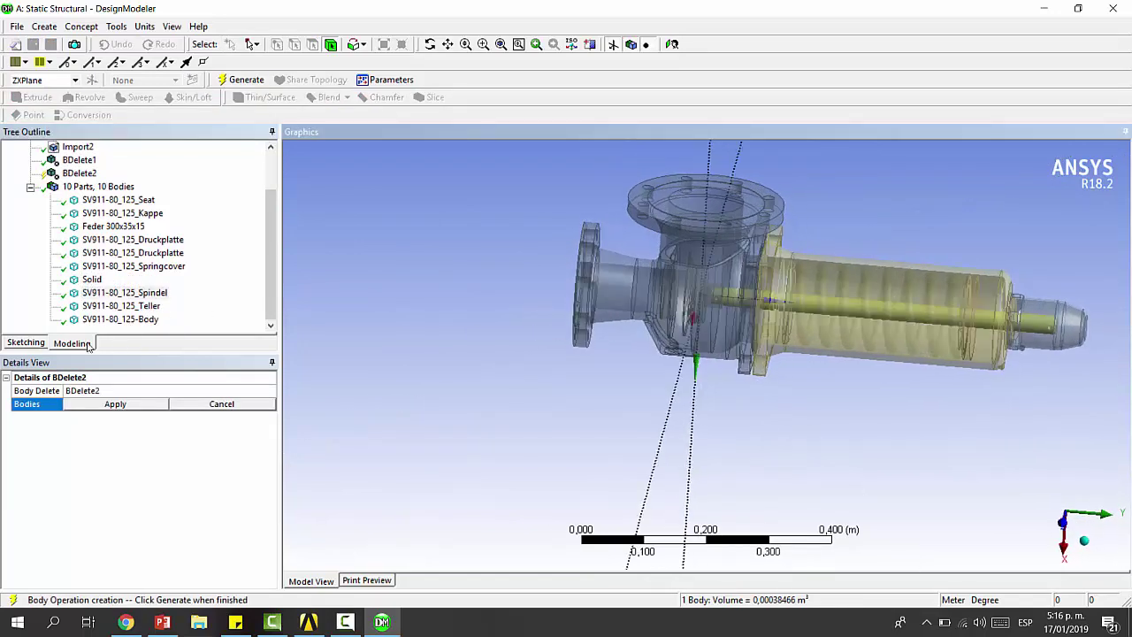
left_click(112, 309)
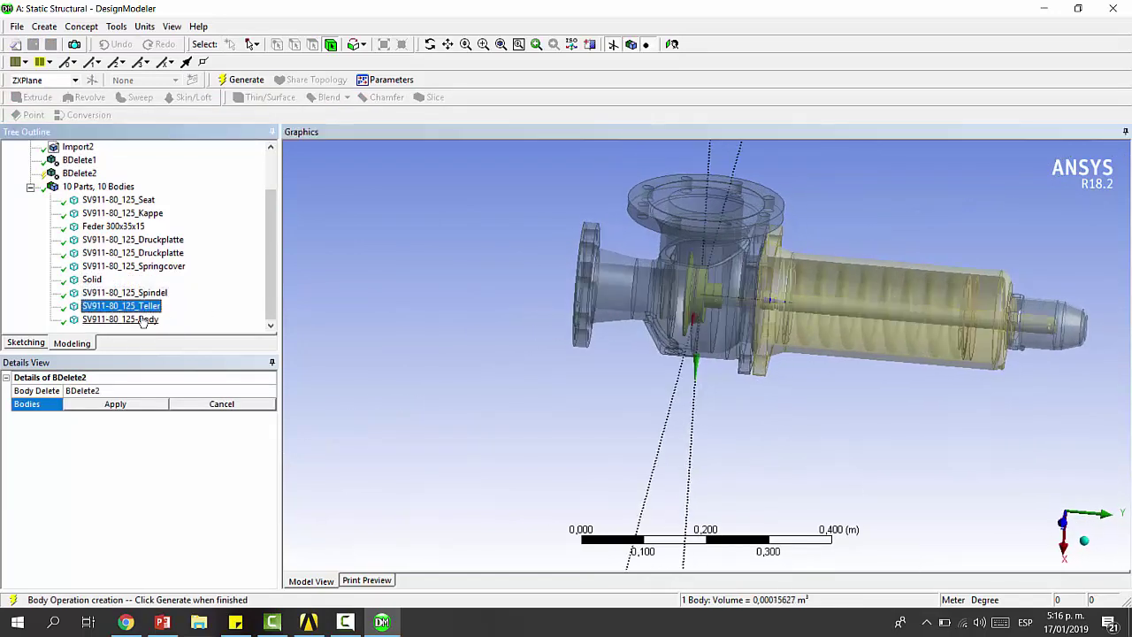
left_click(141, 319)
- Highlight the remaining bodies one by one, from SV911-80_125_Seat down to SV911-80_125-Body, to review which parts are left
left_click(145, 215)
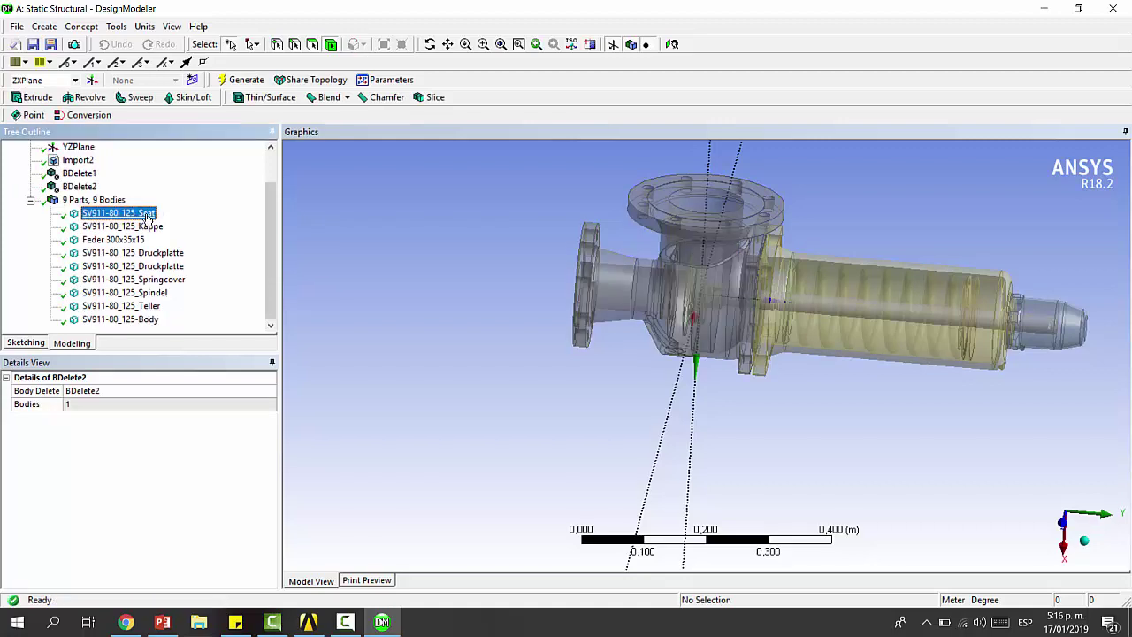
left_click(146, 230)
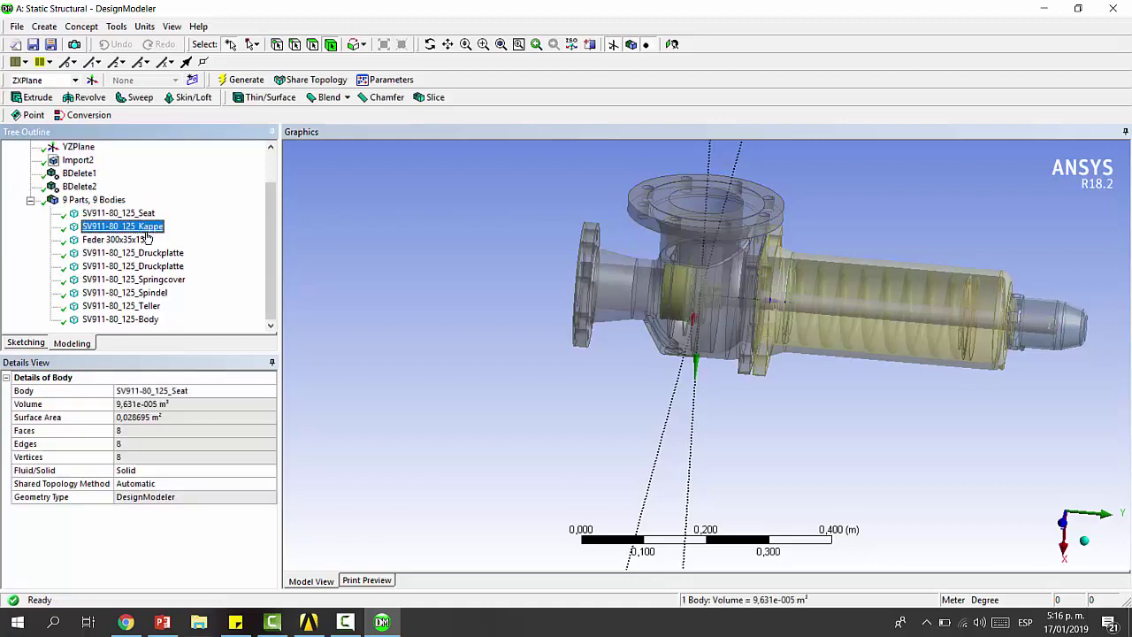
left_click(139, 215)
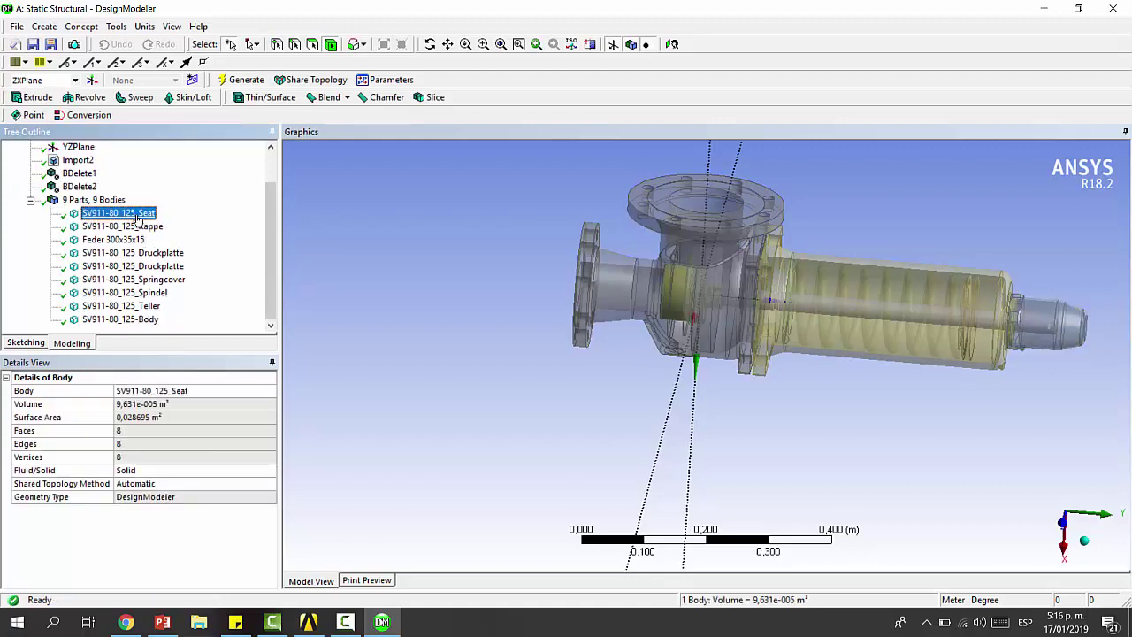
key("Down")
key("Down")
key("Down")
key("Up")
key("Up")
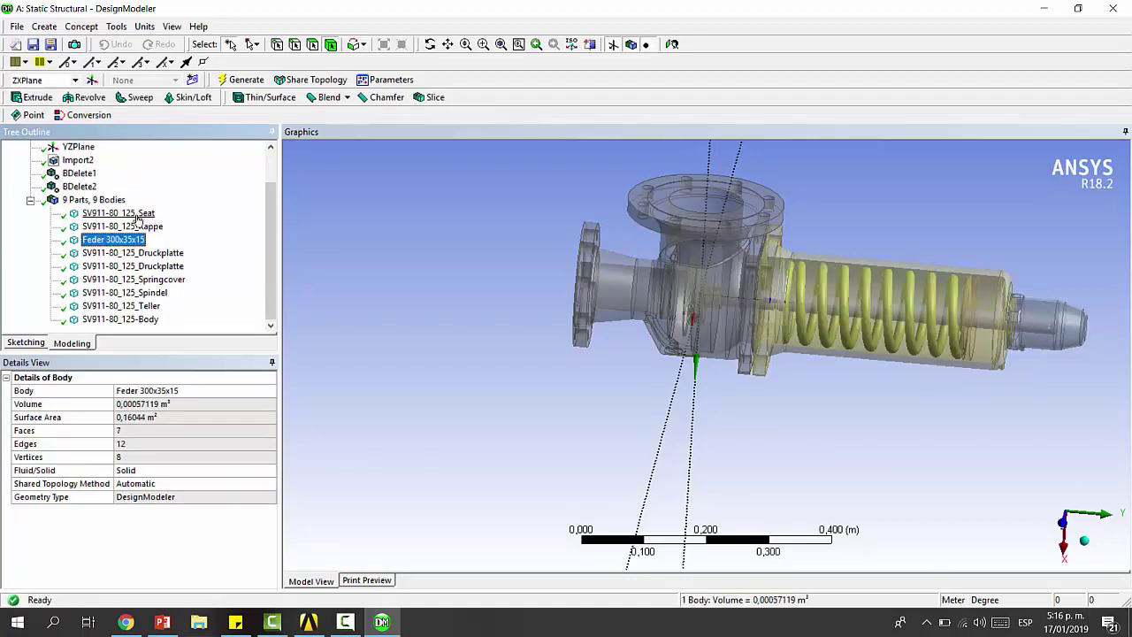
key("Up")
key("Down")
key("Down")
key("Down")
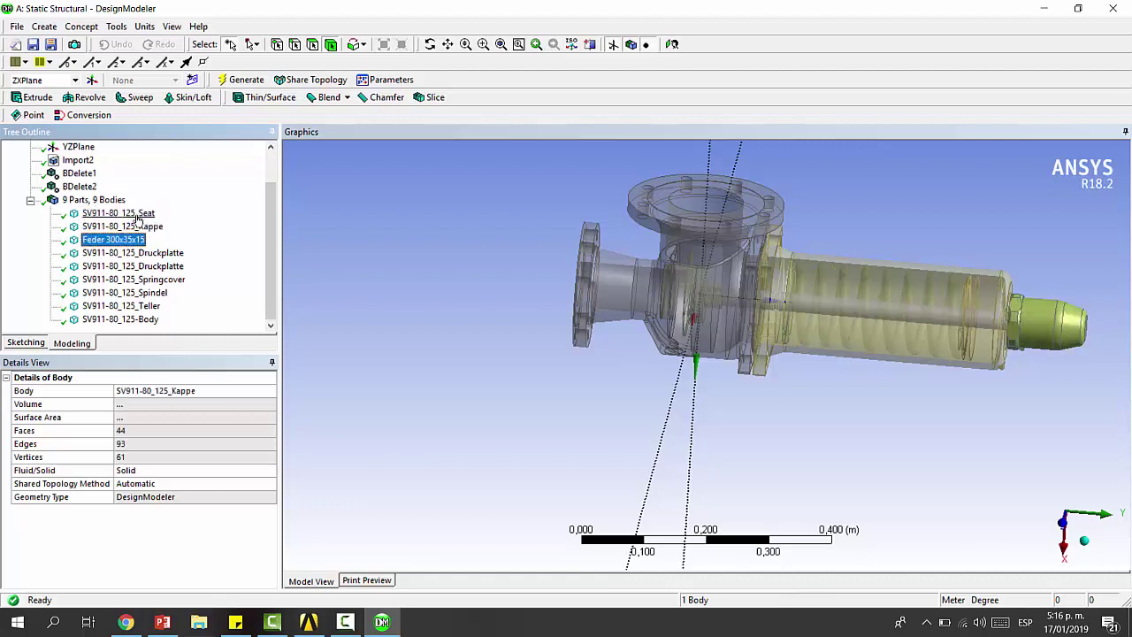
key("Down")
key("Down")
key("Down")
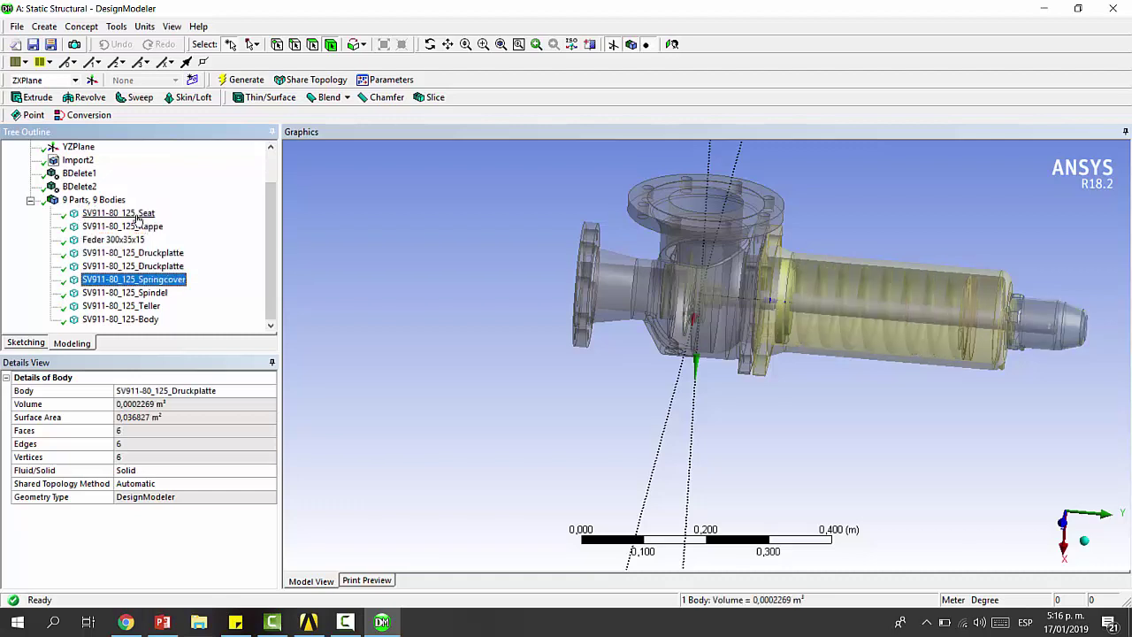
key("Down")
key("Down")
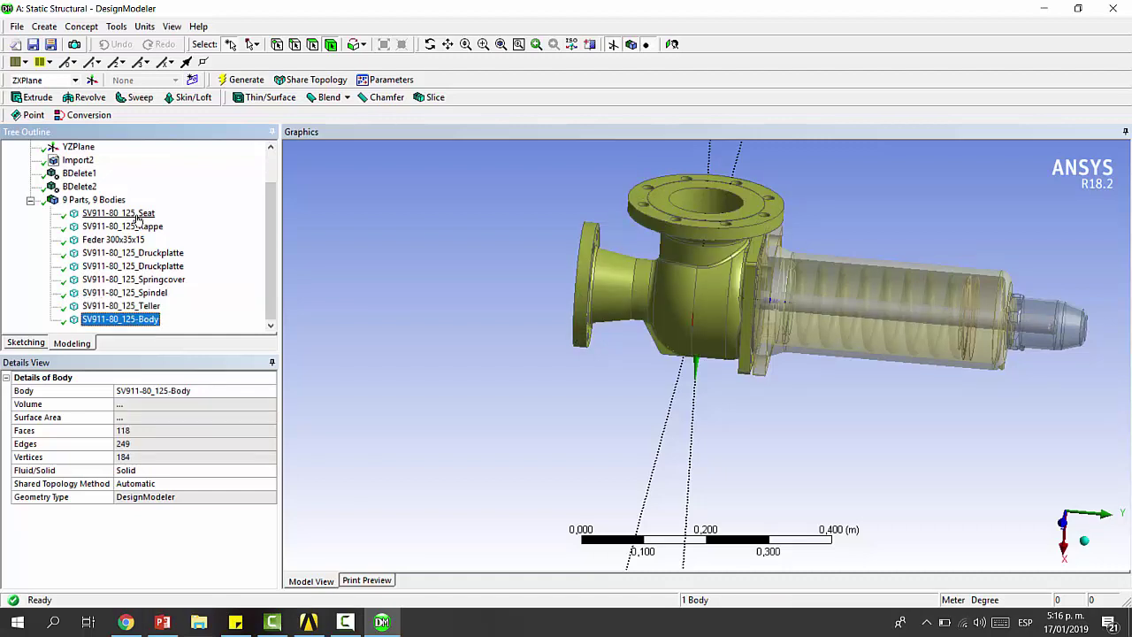
- Examine the Seat, Kappe, Feder 300x35x15, both Druckplatte and Springcover bodies again from another viewing angle
left_click(126, 215)
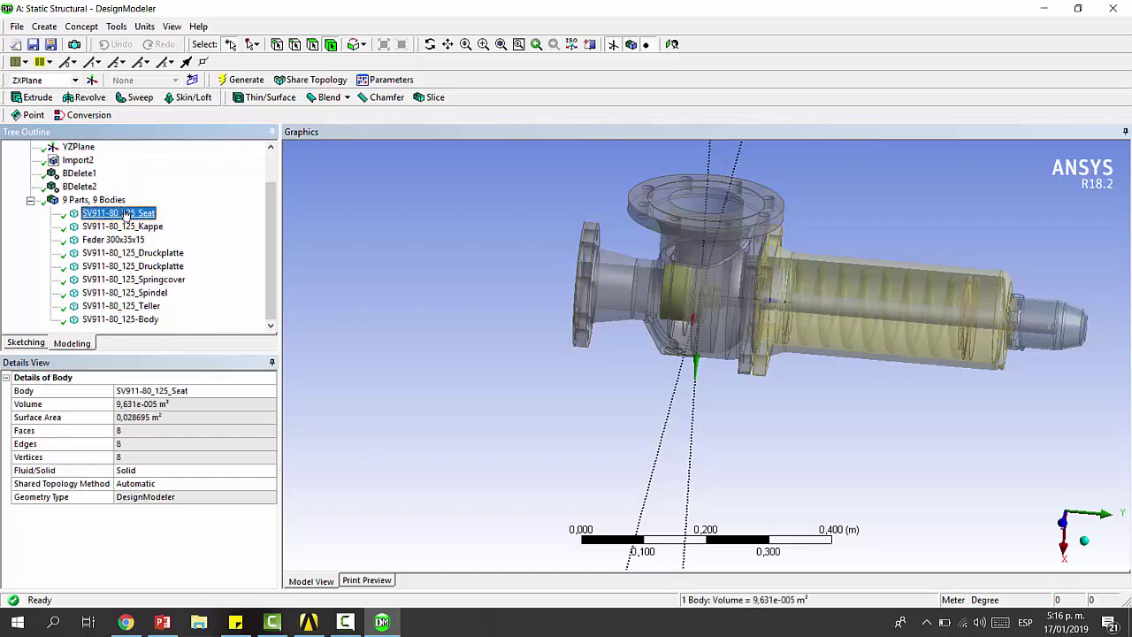
middle_click_drag(988, 334, 828, 324)
left_click(128, 226)
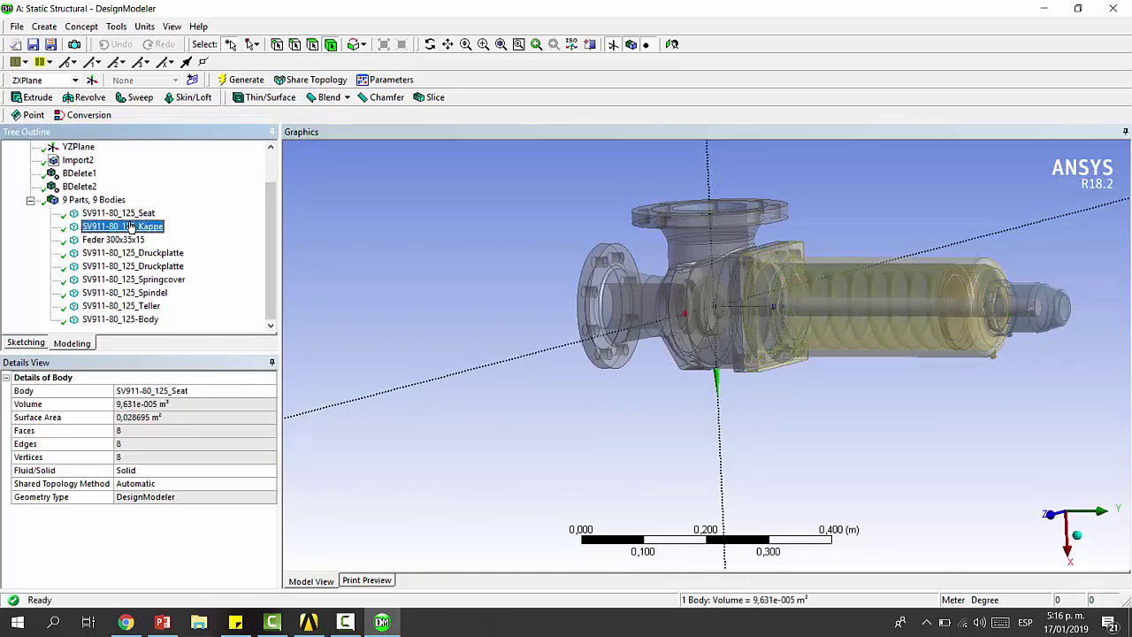
left_click(128, 239)
left_click(128, 253)
left_click(128, 266)
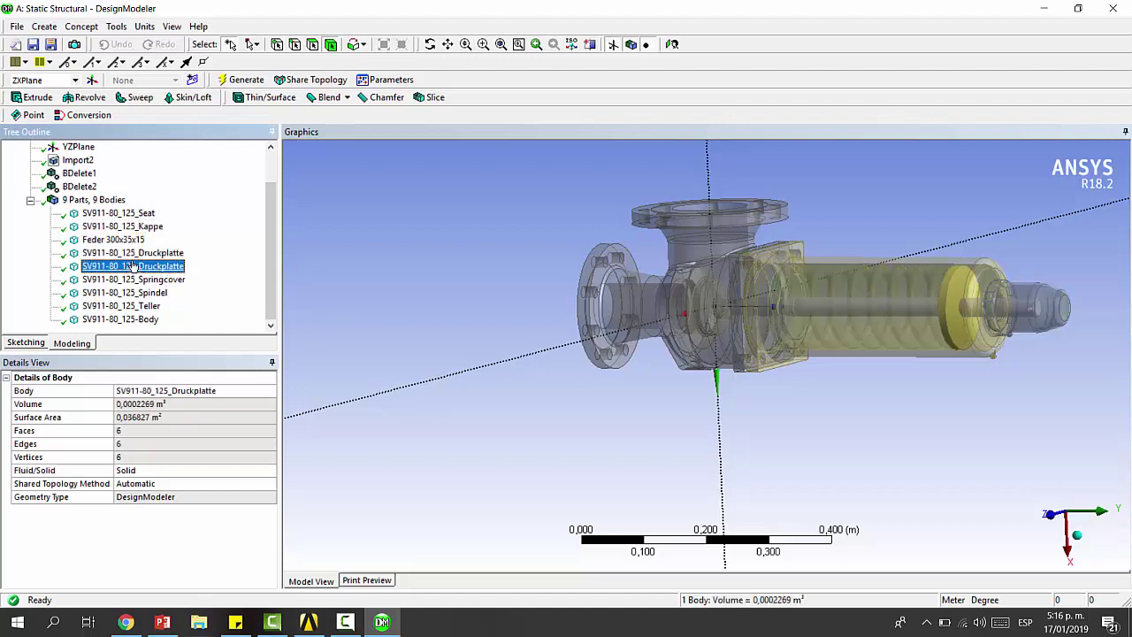
left_click(131, 280)
- Isolate the SV911-80_125_Spindel body by hiding all other bodies
left_click(137, 293)
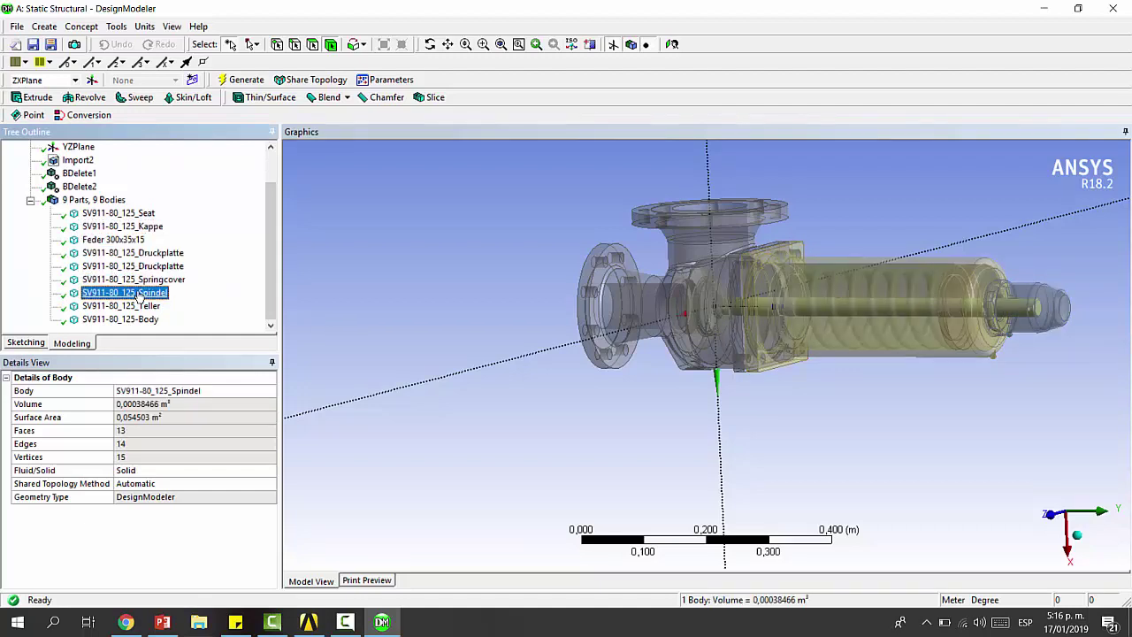
right_click(140, 297)
left_click(181, 313)
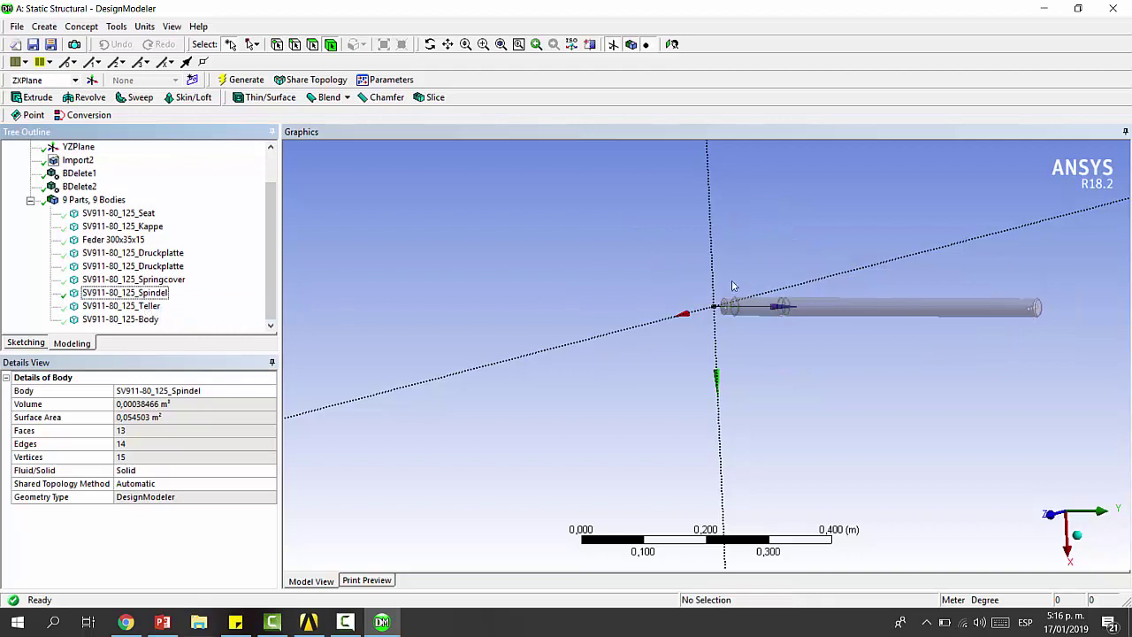
right_click_drag(732, 285, 1095, 375)
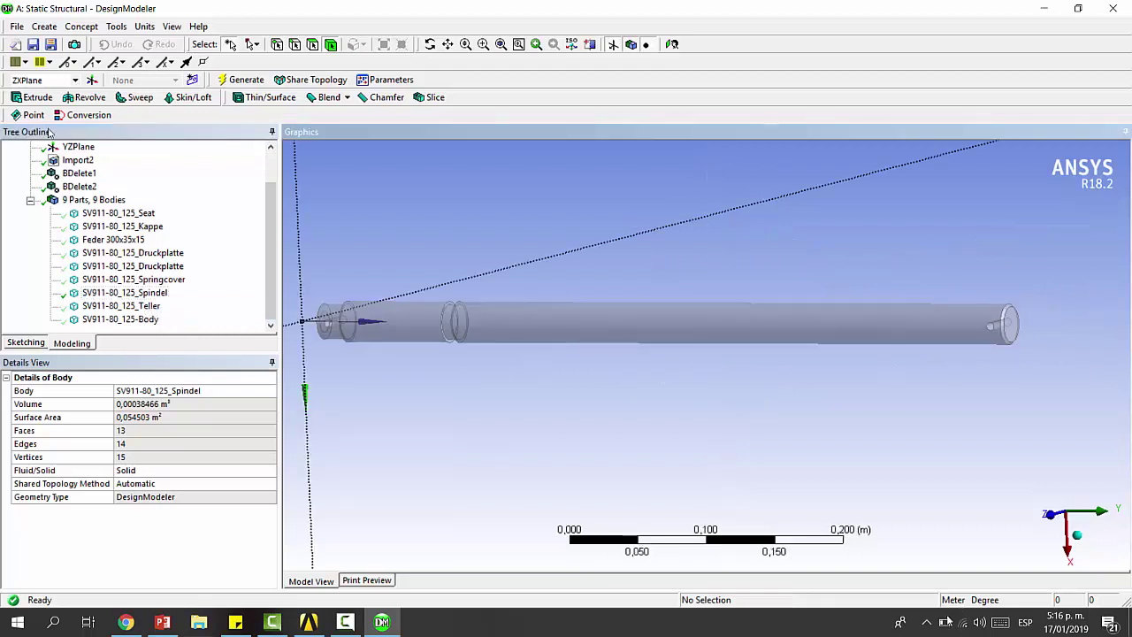
- Remove the holes at both ends of the spindle with a Face Delete on their two faces, using Automatic healing
left_click(42, 28)
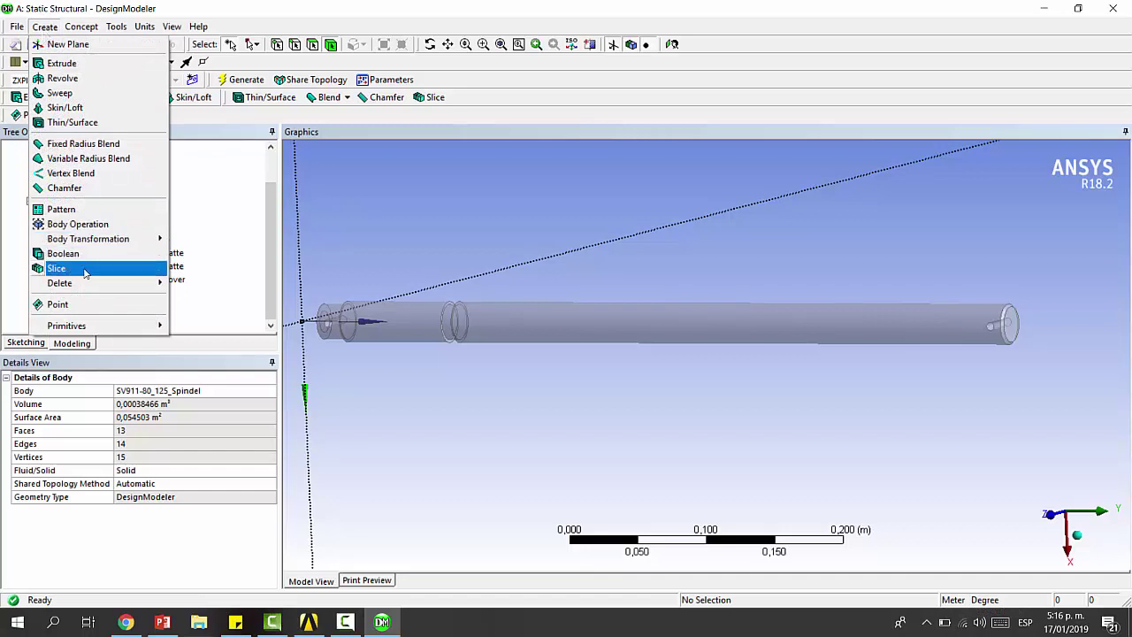
mouse_move(87, 283)
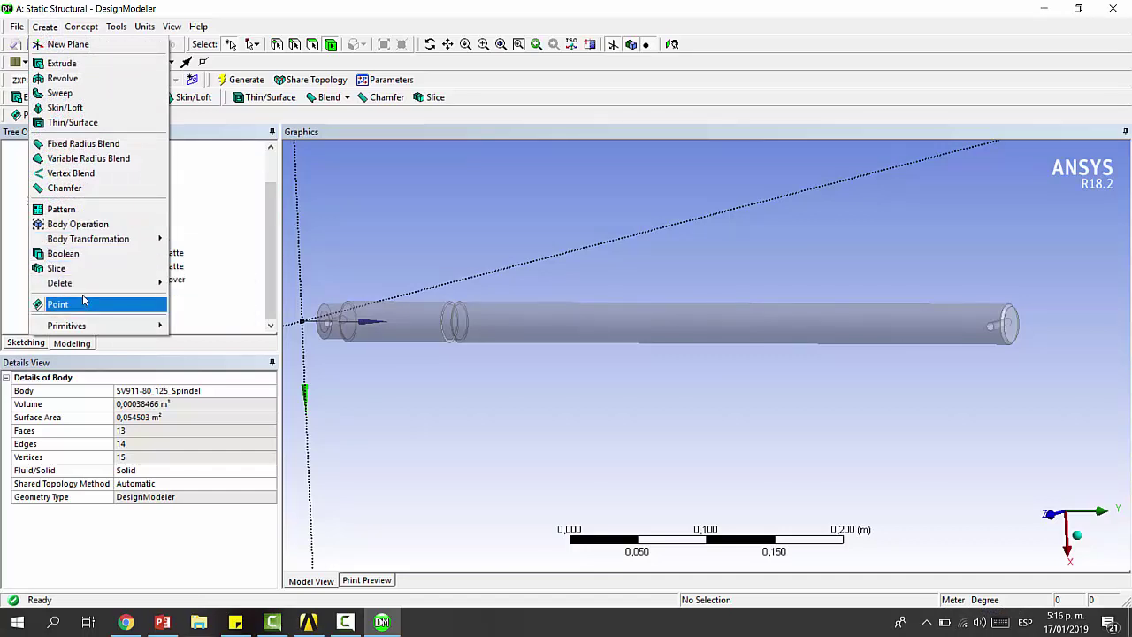
left_click(177, 298)
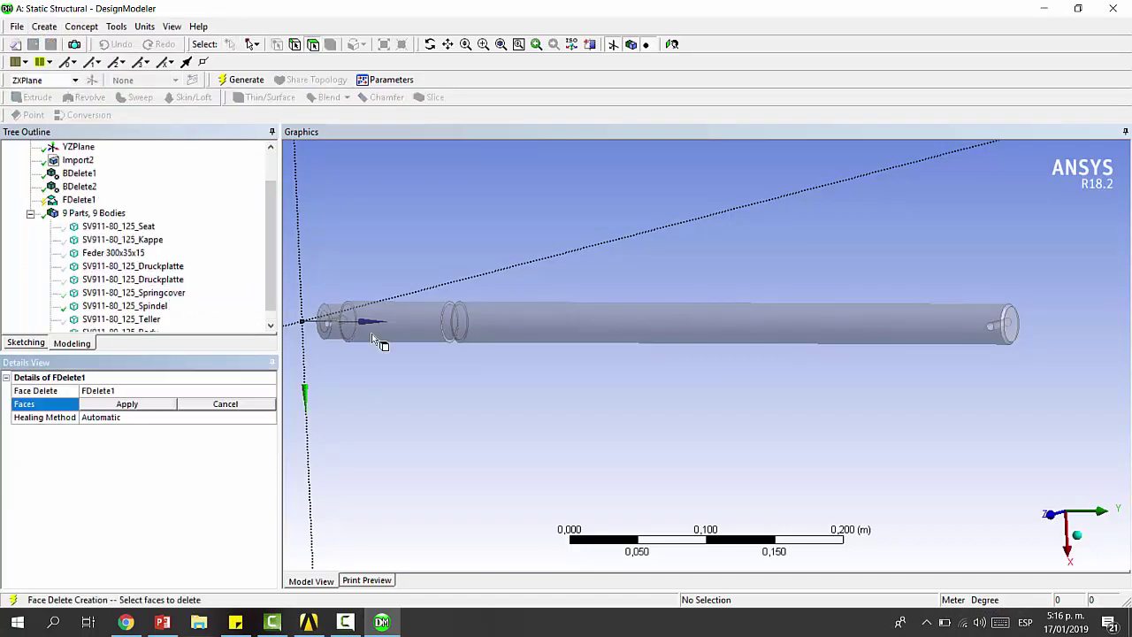
scroll(381, 341, "up", 5)
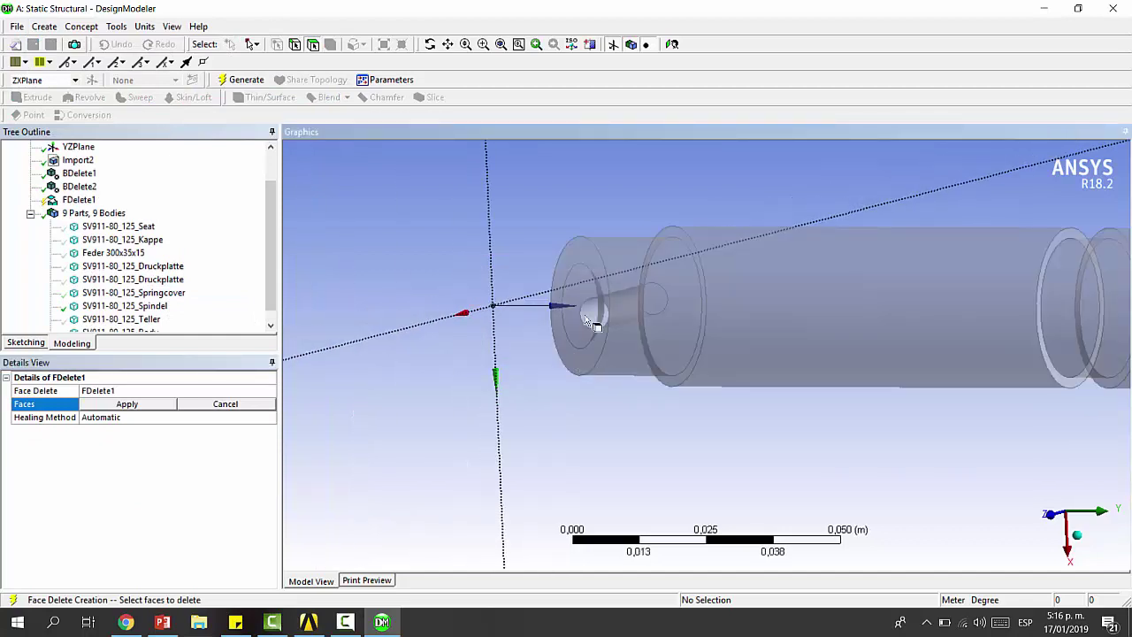
left_click(585, 318)
scroll(665, 295, "down", 5)
middle_click_drag(1116, 302, 775, 237, "ctrl")
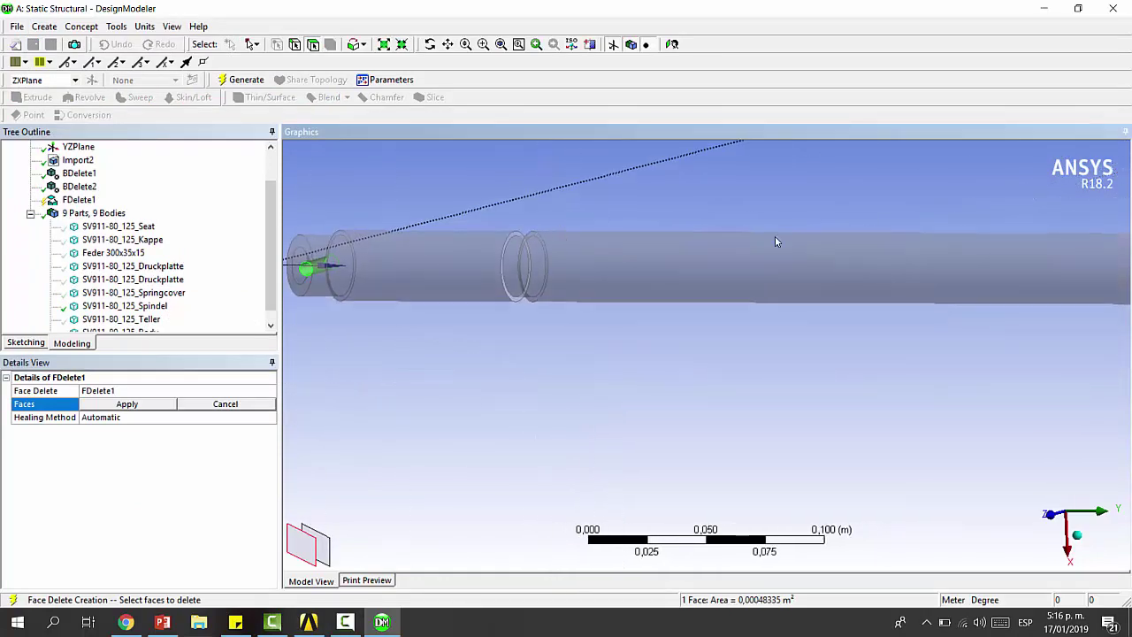
scroll(774, 241, "down", 5)
right_click_drag(906, 245, 990, 385)
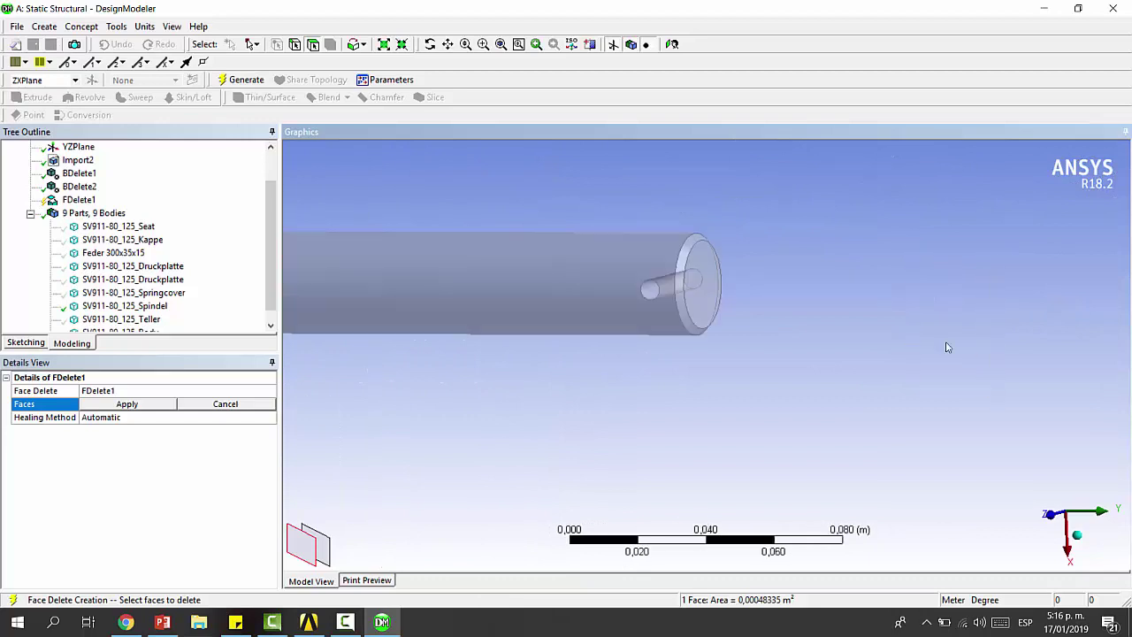
left_click(647, 294, "ctrl")
left_click(101, 407)
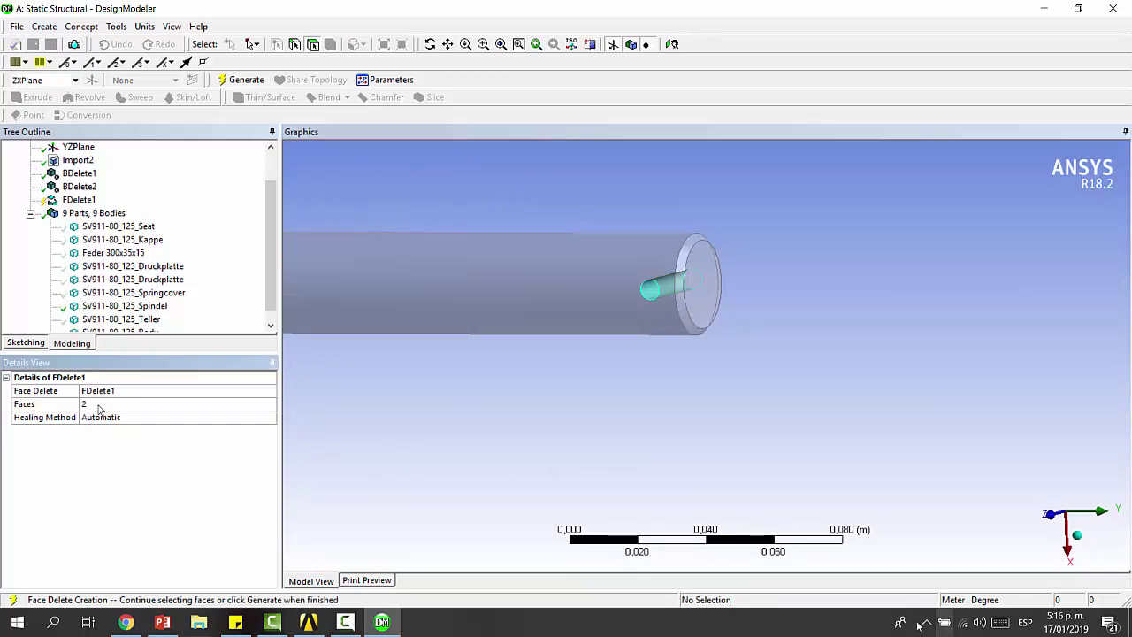
left_click(247, 81)
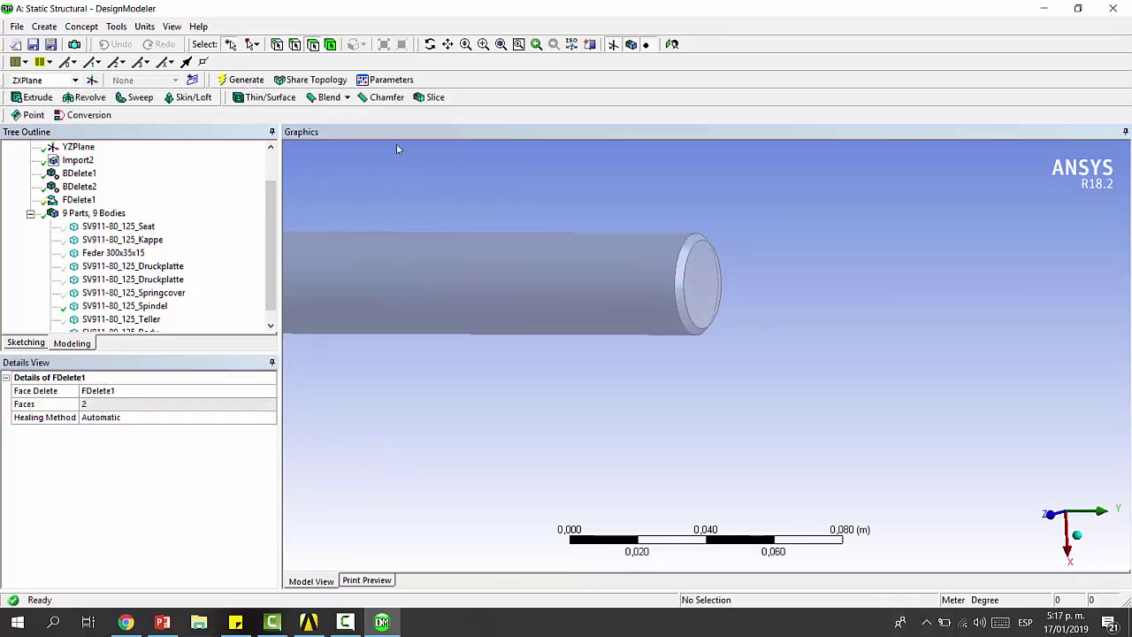
- Show all bodies of the valve assembly again
scroll(645, 278, "down", 4)
scroll(646, 278, "down", 3)
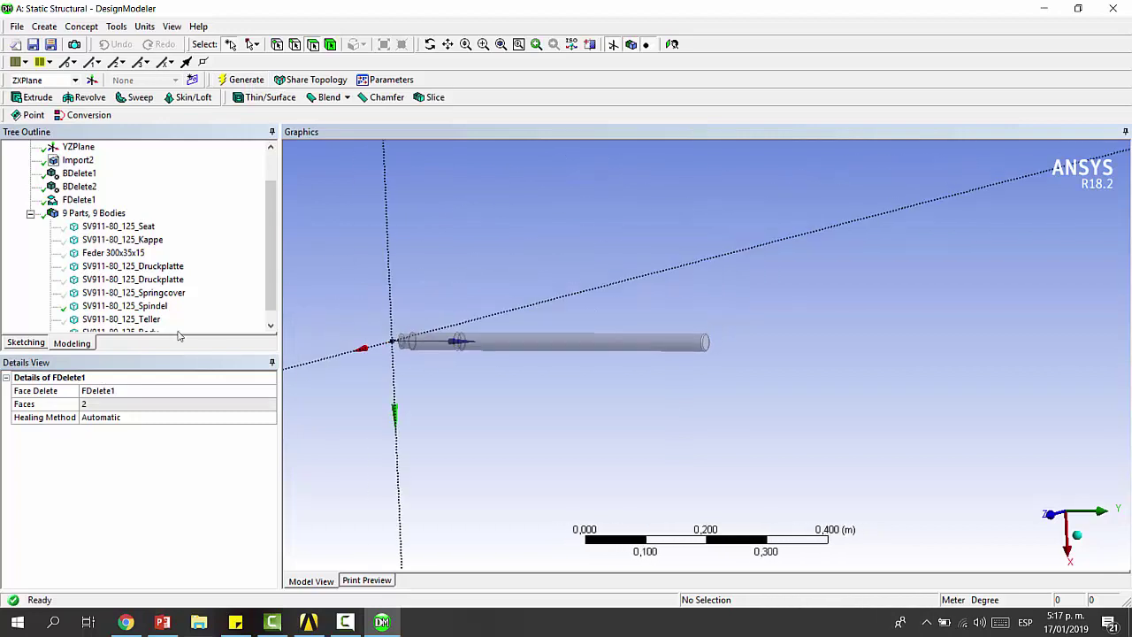
left_click(125, 305)
right_click(122, 307)
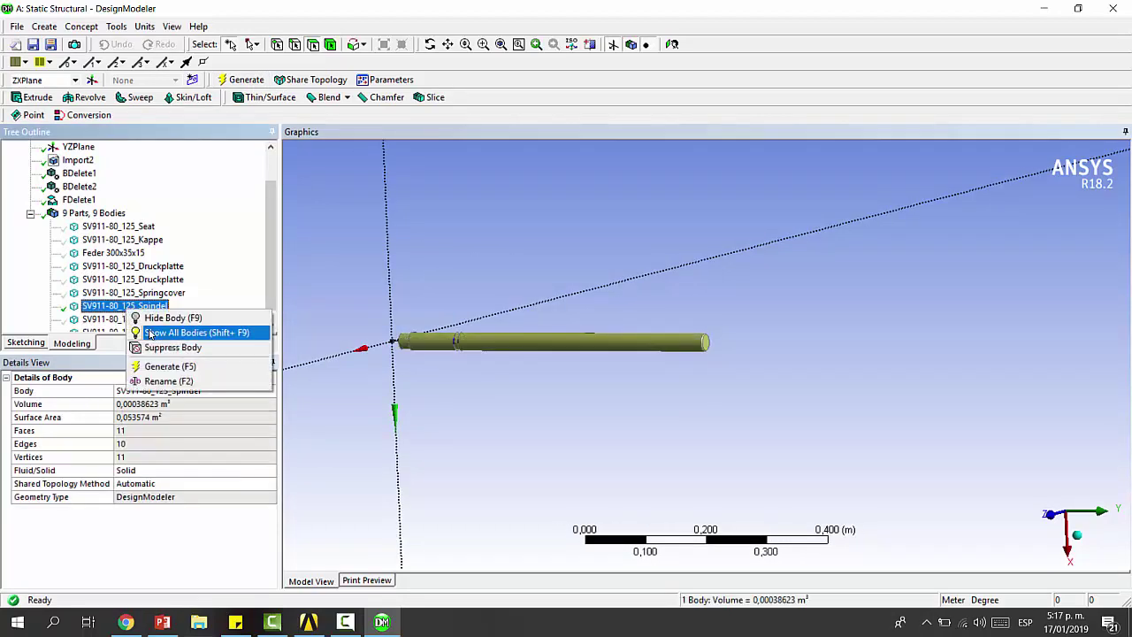
left_click(177, 333)
- Remove the cylindrical face of the hole in the pad under the valve body with a Face Delete, using Automatic healing
scroll(477, 340, "down", 3)
middle_click_drag(477, 341, 526, 295)
right_click_drag(553, 421, 555, 420)
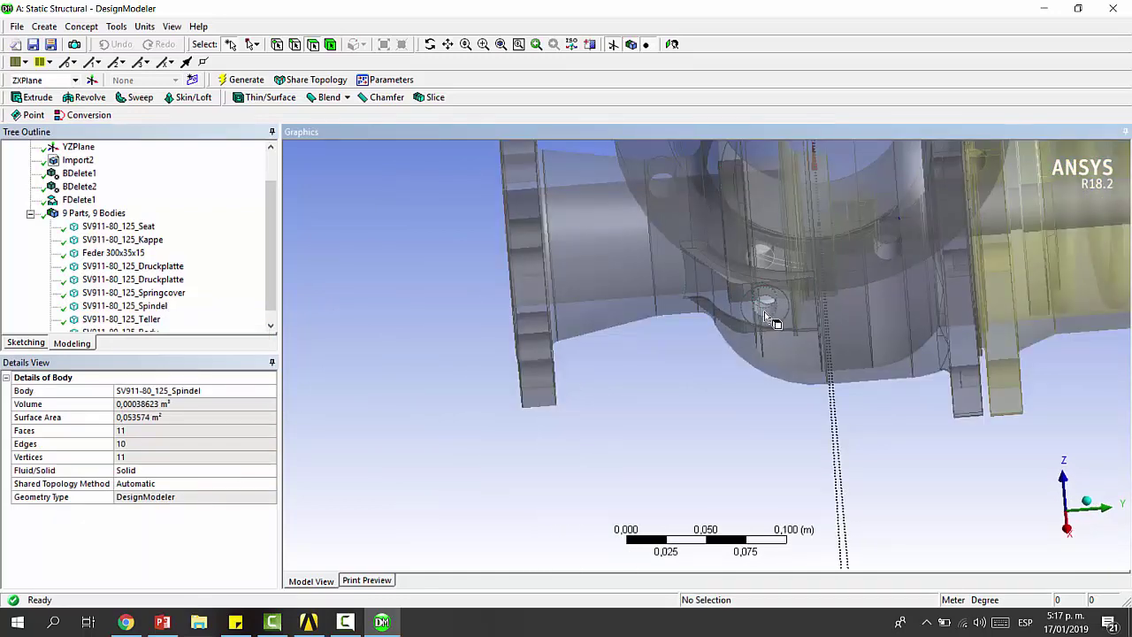
middle_click_drag(798, 311, 738, 343)
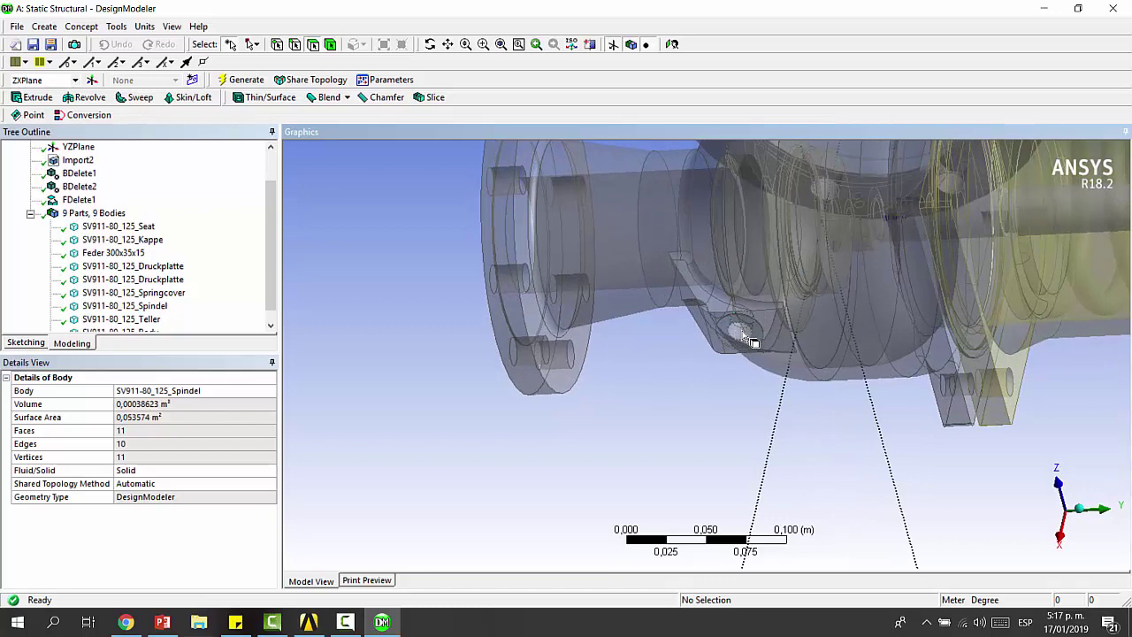
scroll(748, 322, "down", 2)
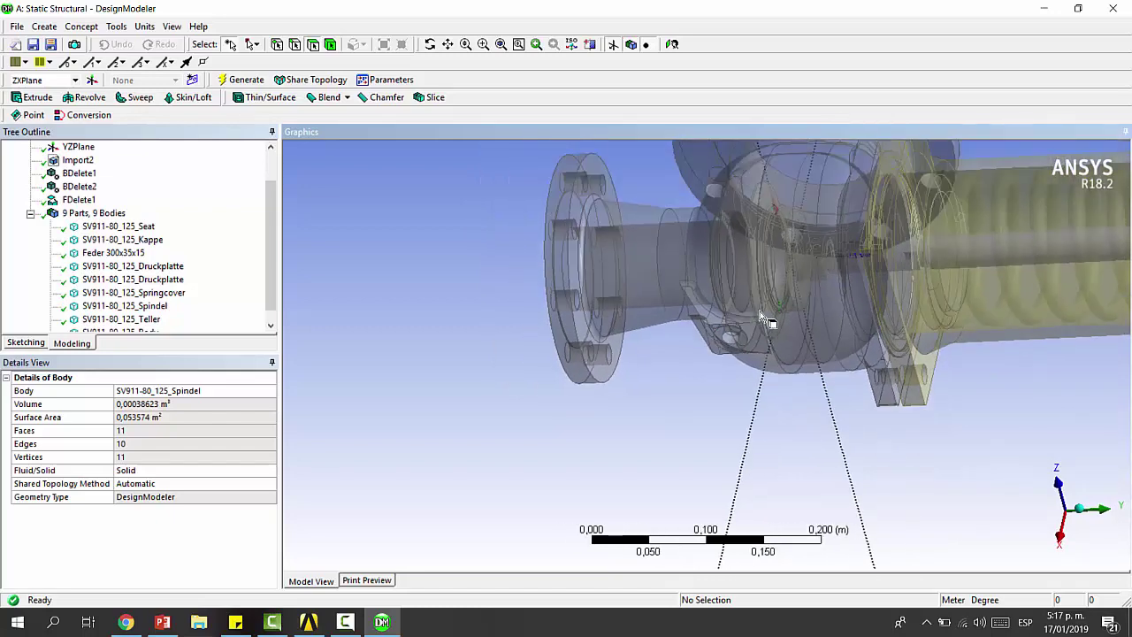
right_click_drag(669, 322, 800, 411)
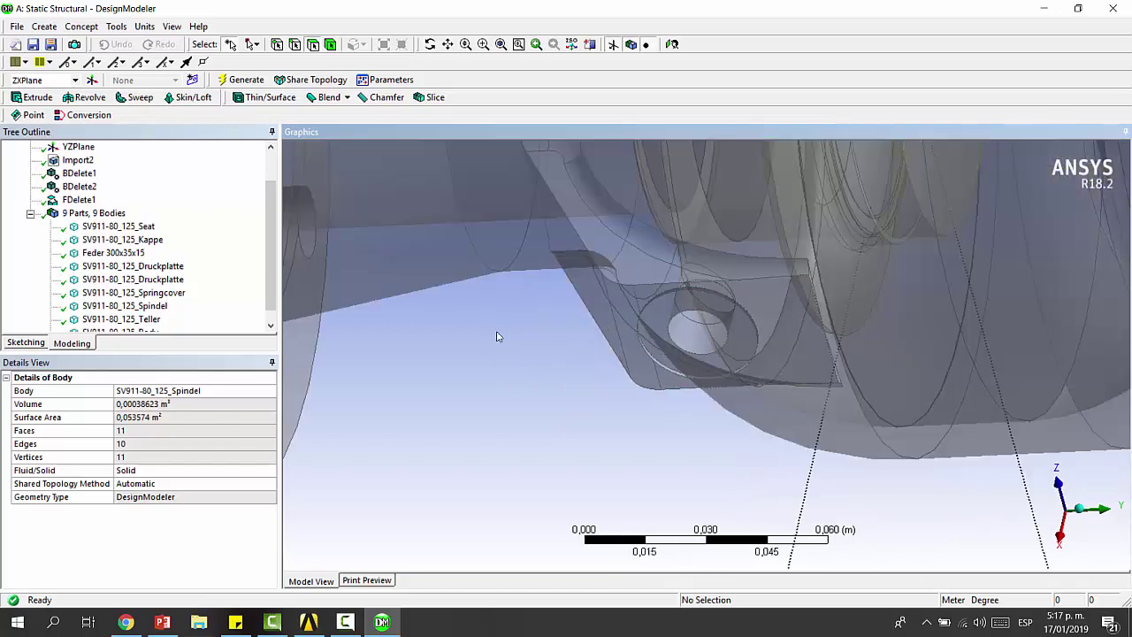
left_click(44, 26)
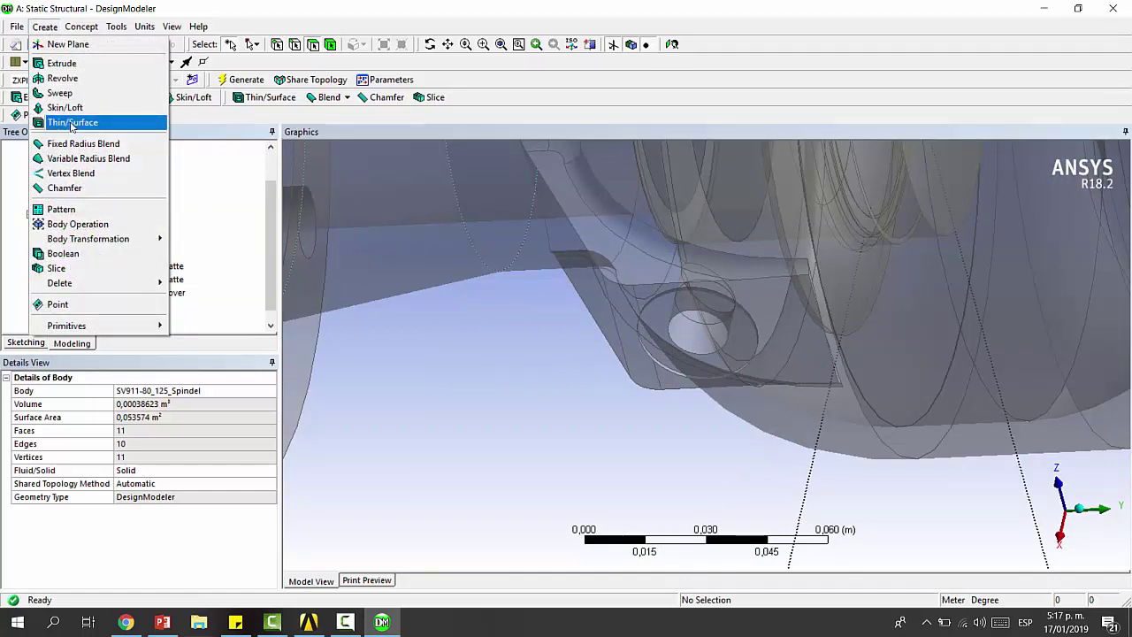
mouse_move(127, 285)
left_click(201, 298)
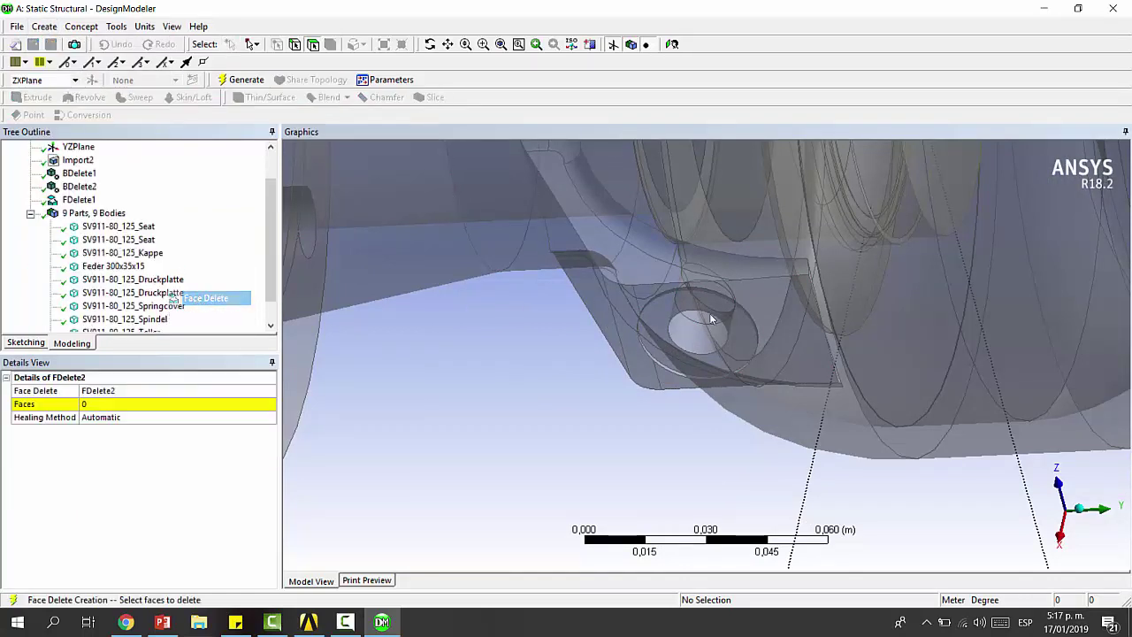
left_click(697, 336)
left_click(173, 403)
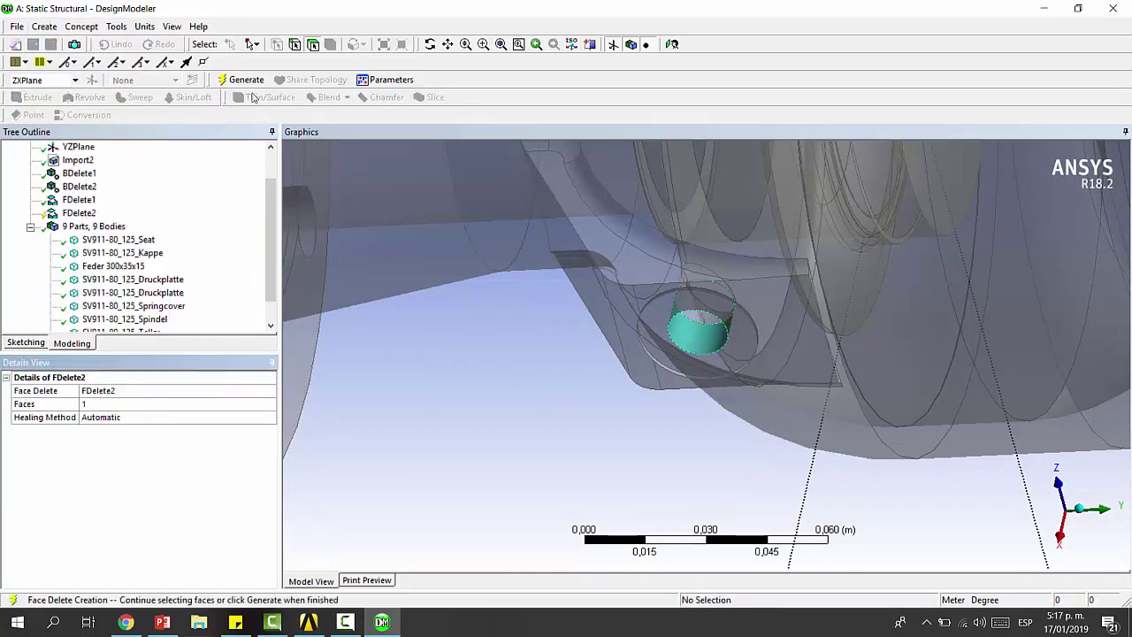
left_click(246, 79)
- Apply a third Face Delete to the valve body and inspect the small circular planar face at the pad
middle_click_drag(749, 345, 773, 372)
left_click(723, 239)
scroll(775, 323, "down", 2)
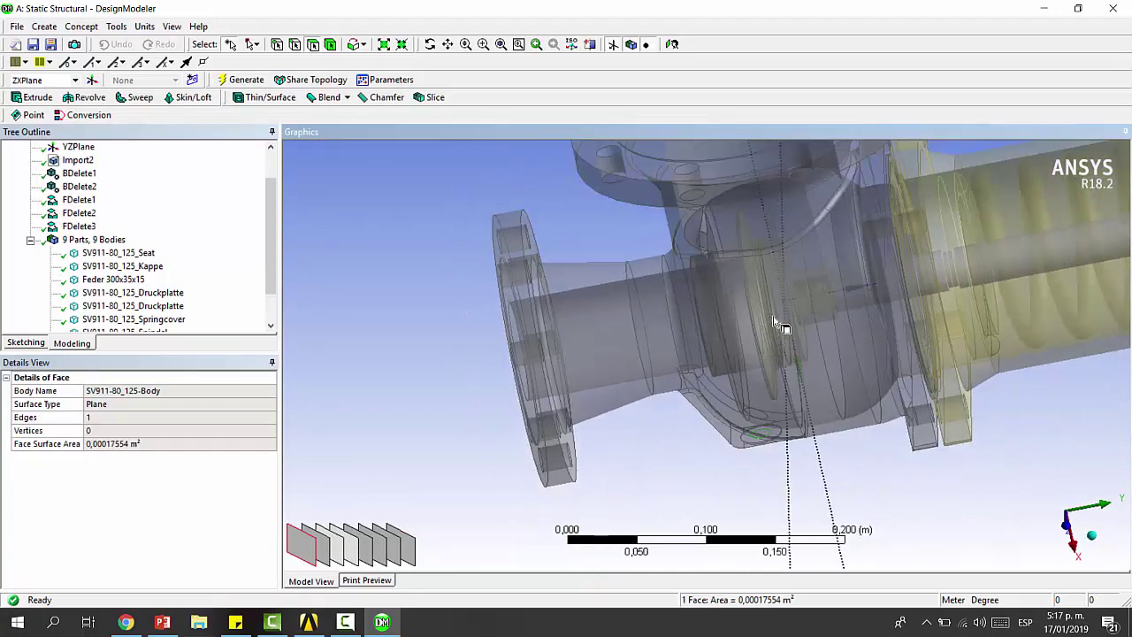
- Step through the part bodies to identify SV911-80_125_Teller and hide all other bodies
left_click(820, 300)
scroll(110, 283, "down", 1)
left_click(110, 240)
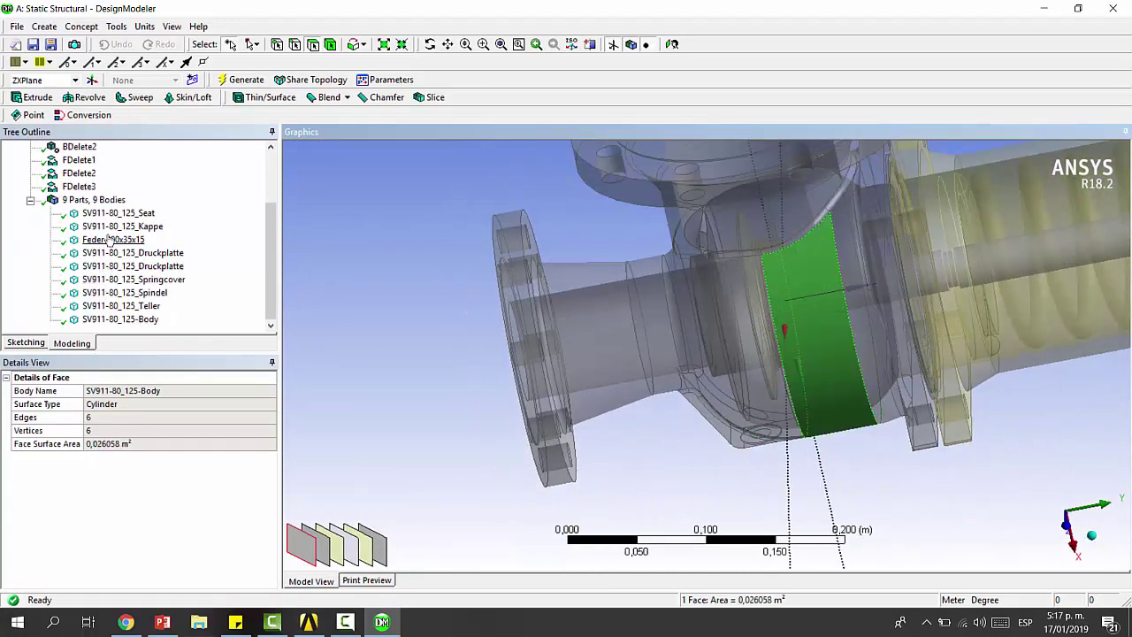
key("Down")
key("Down")
key("Down")
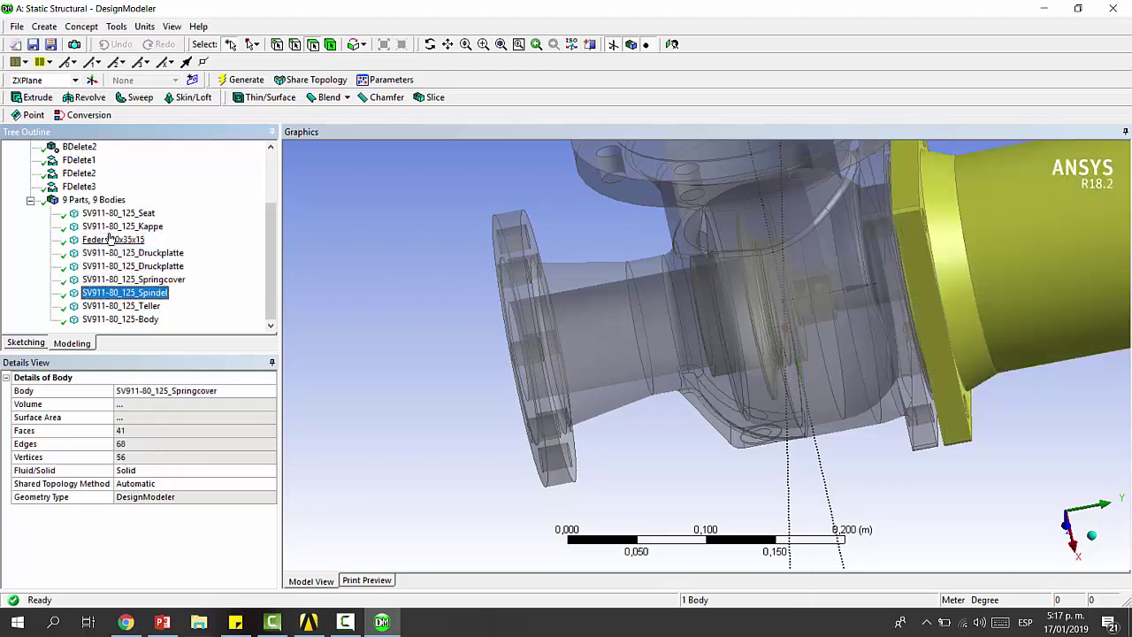
key("Down")
key("Down")
key("Up")
key("Down")
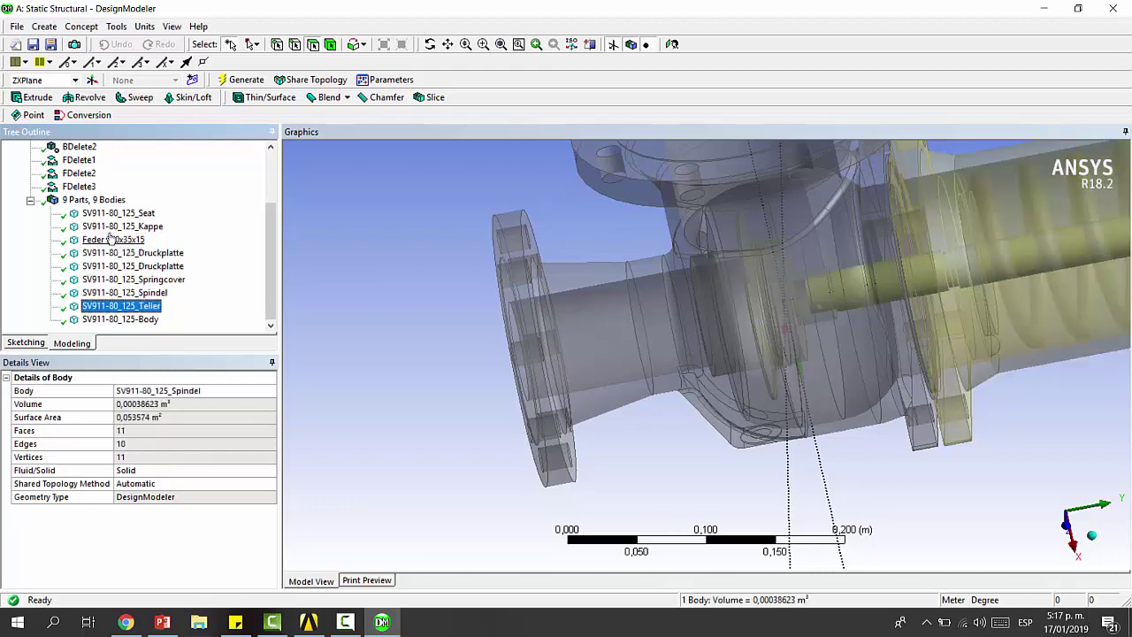
right_click(138, 304)
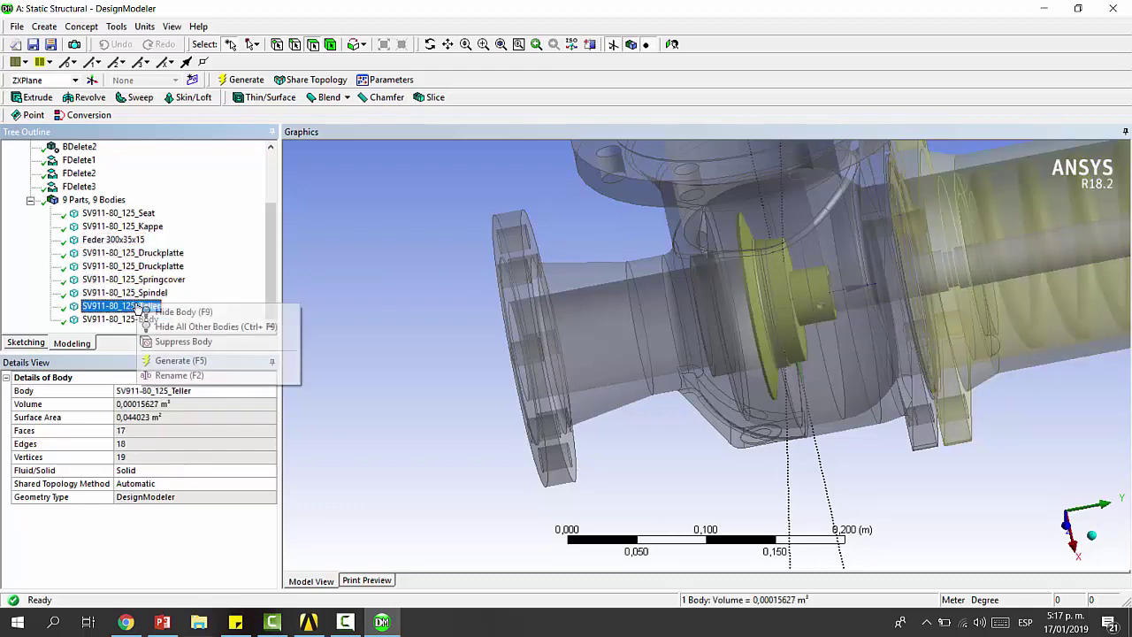
left_click(215, 327)
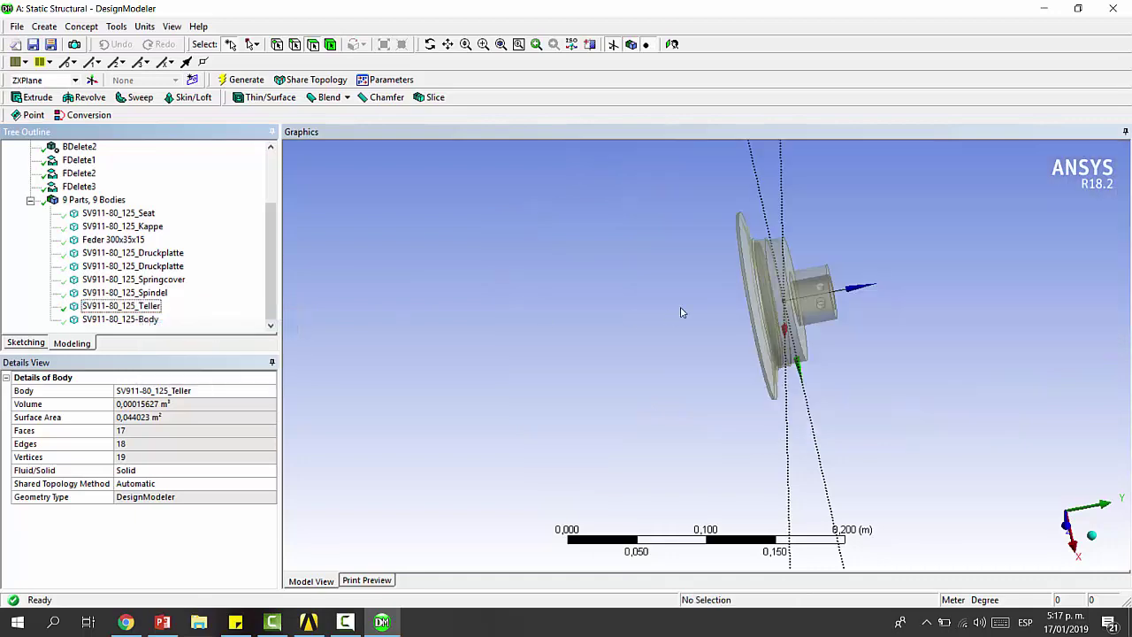
- Remove the two small cross holes in the Teller's hub with a Face Delete on their cylindrical faces, using Automatic healing
right_click_drag(743, 246, 871, 353)
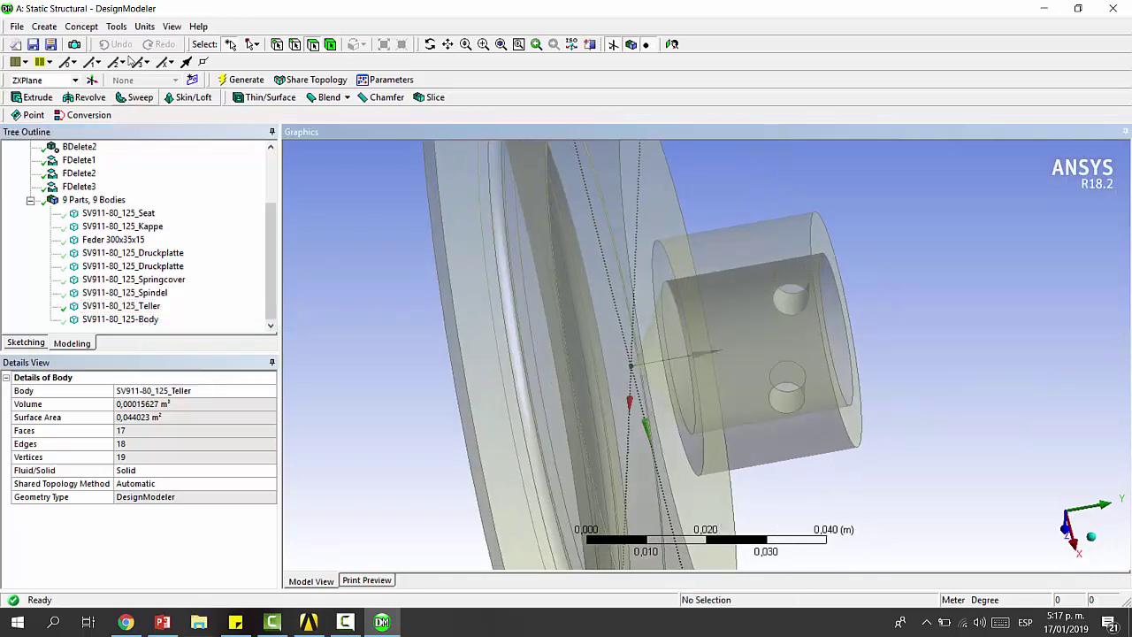
left_click(44, 27)
mouse_move(146, 283)
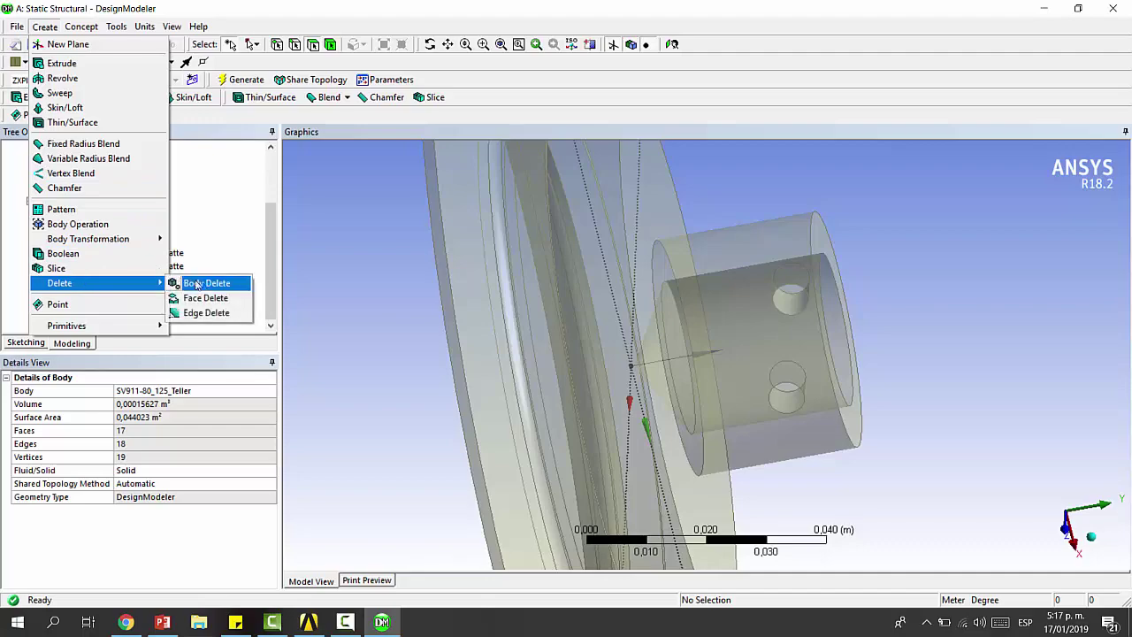
left_click(205, 298)
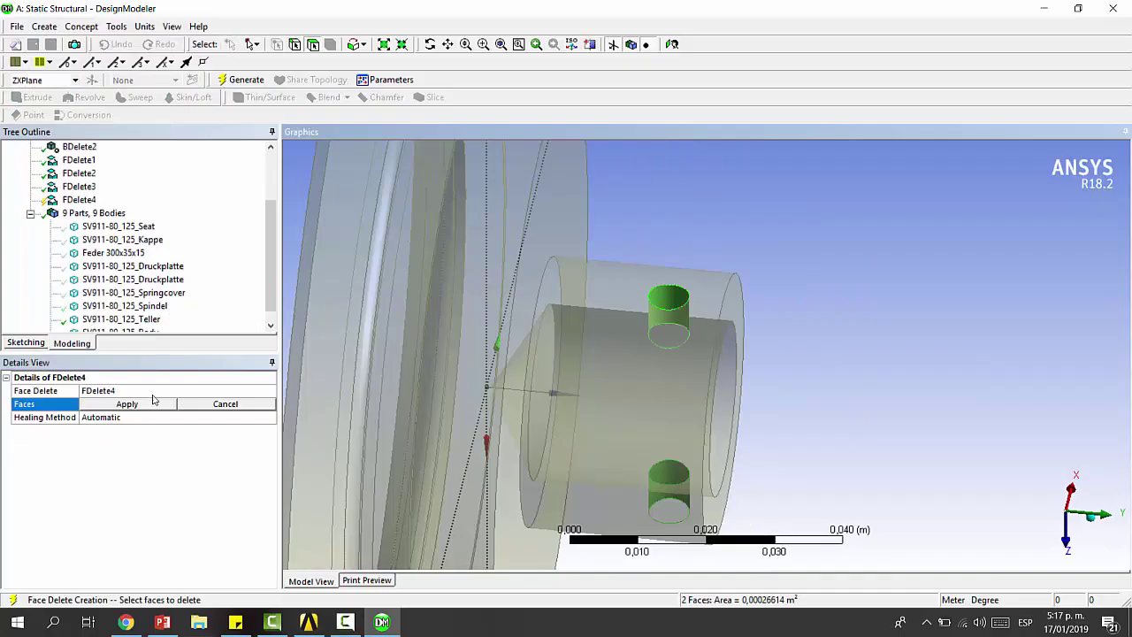
left_click(129, 404)
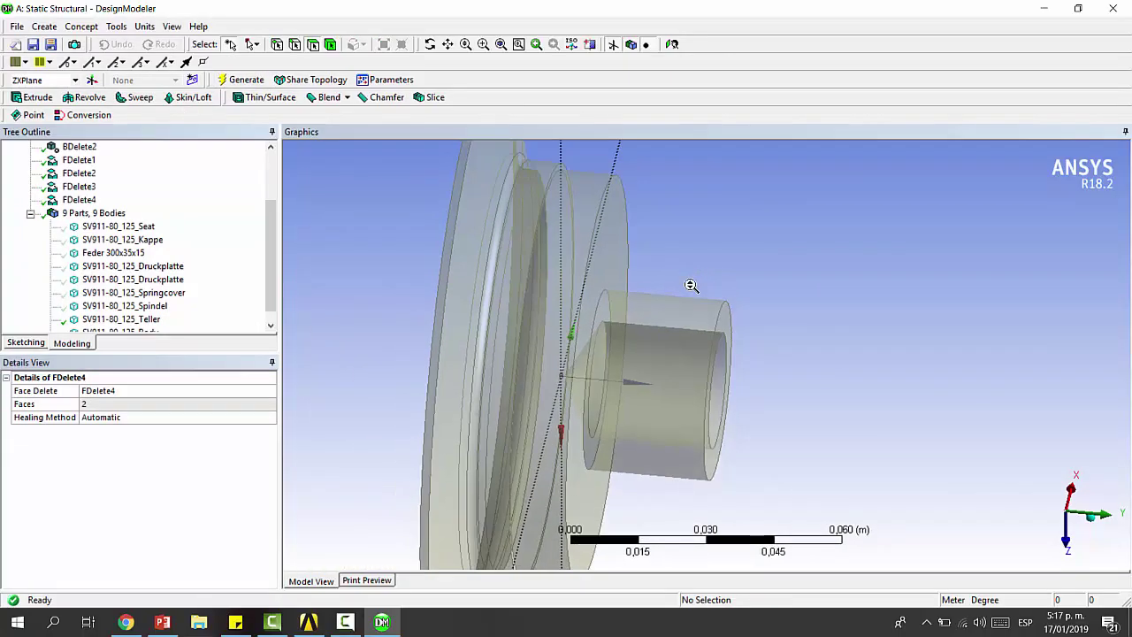
- Restore the visibility of all valve bodies
left_click(125, 254)
right_click(125, 254)
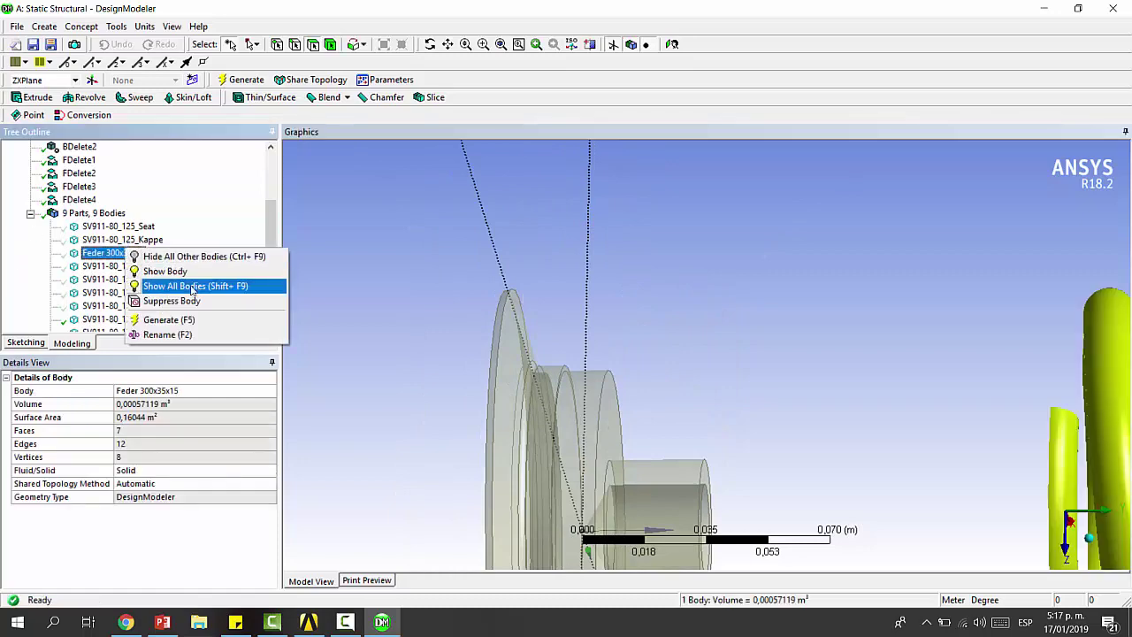
left_click(194, 286)
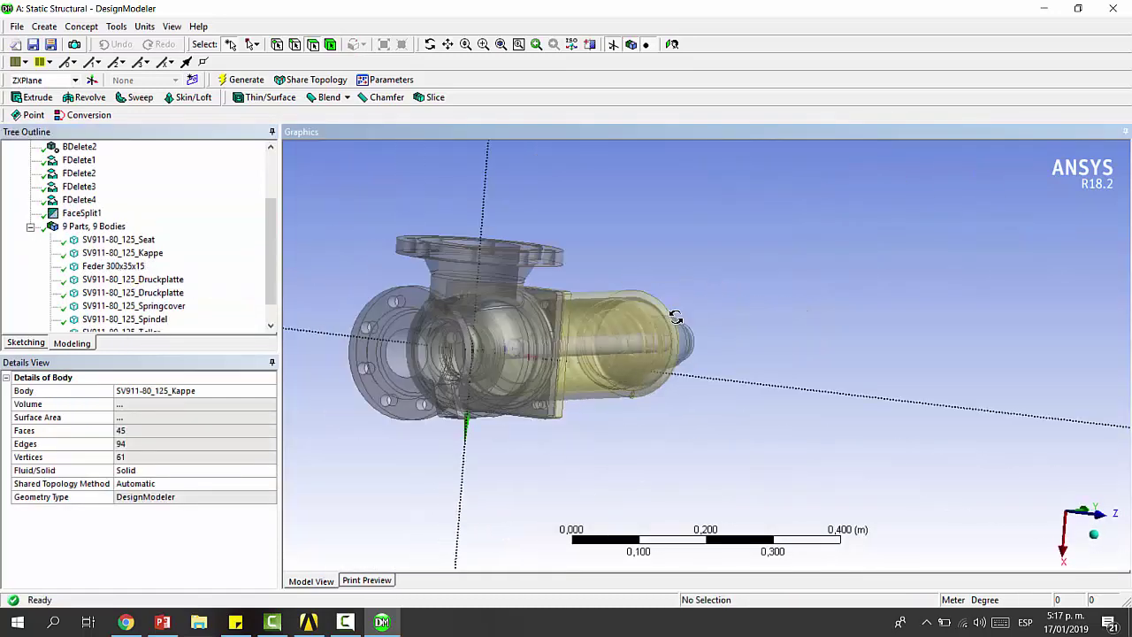
- Close DesignModeler and open the Static Structural system's Model in Mechanical
middle_click_drag(669, 313, 610, 305)
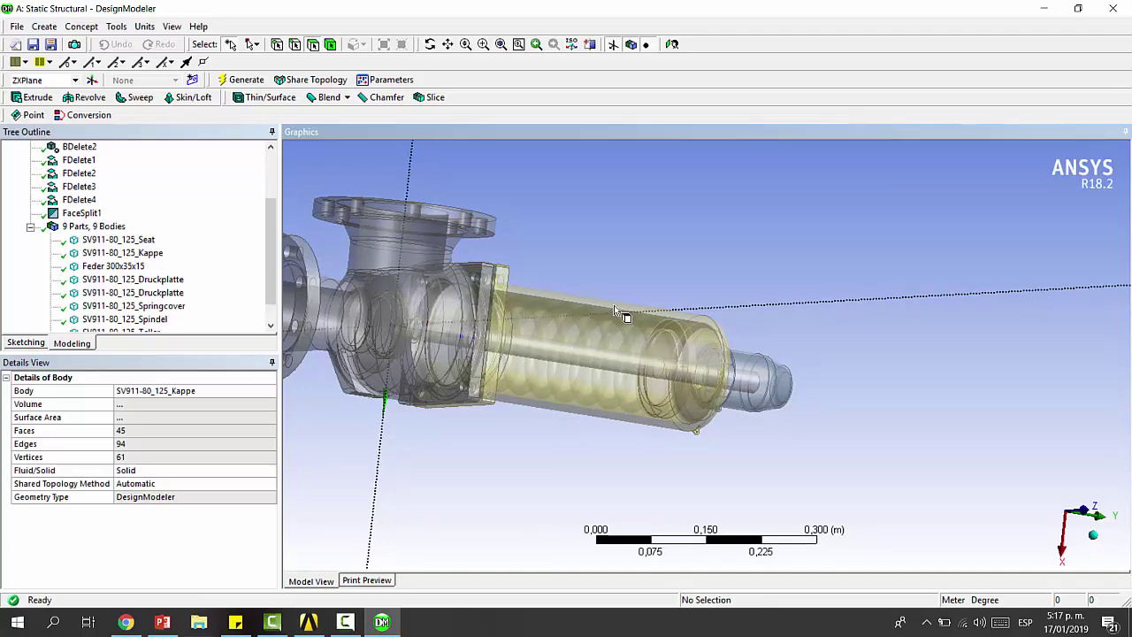
middle_click_drag(617, 311, 555, 367)
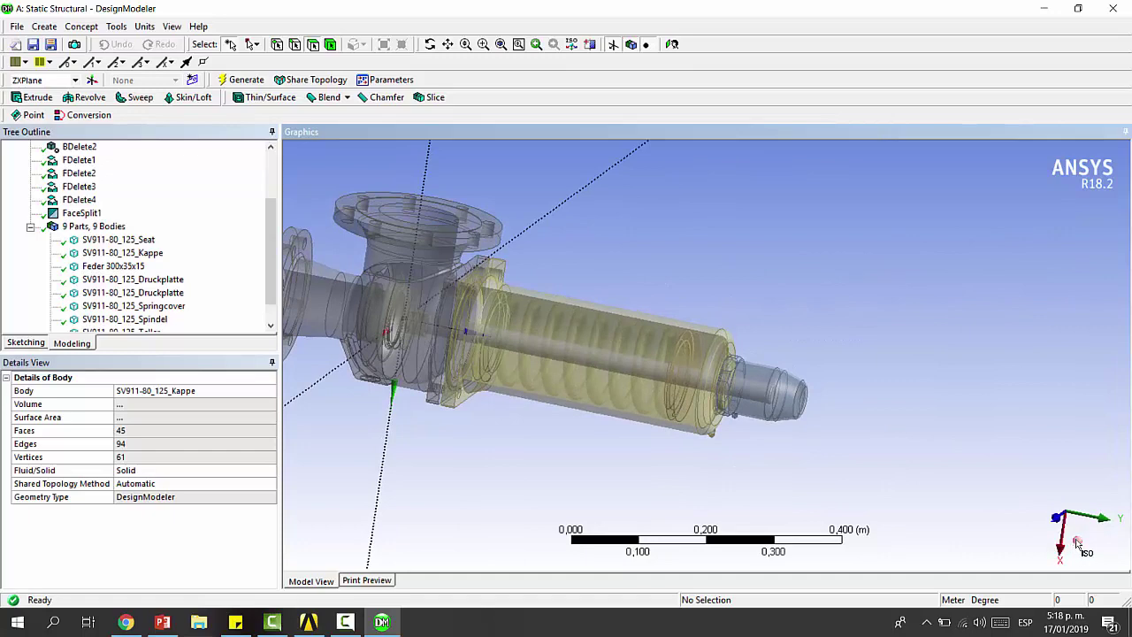
left_click(1078, 541)
scroll(716, 367, "down", 3)
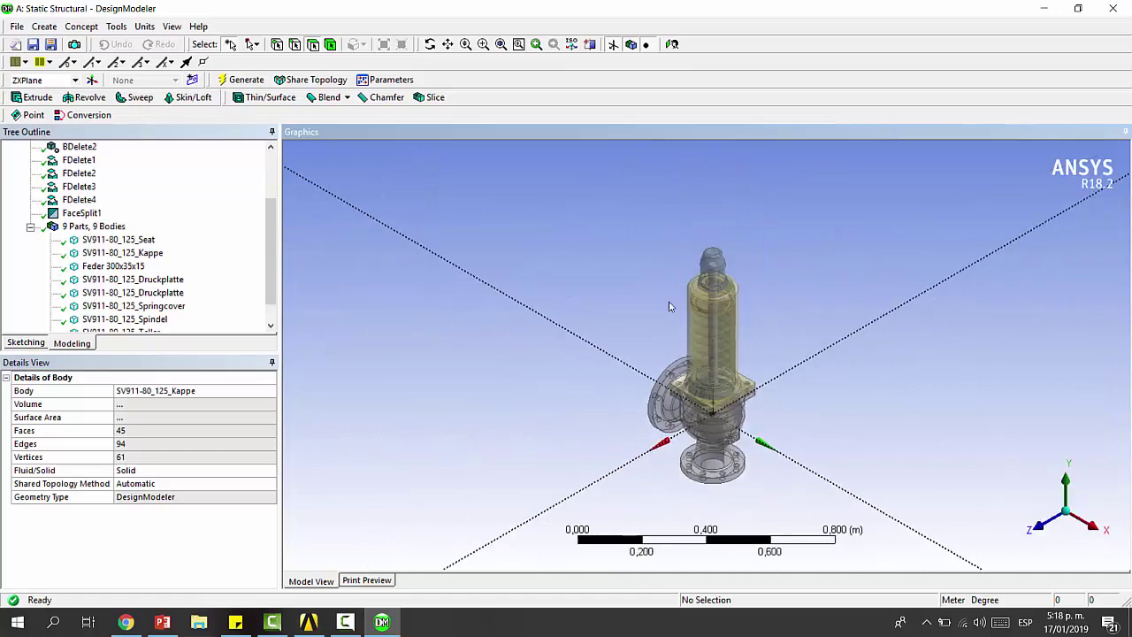
left_click(1113, 8)
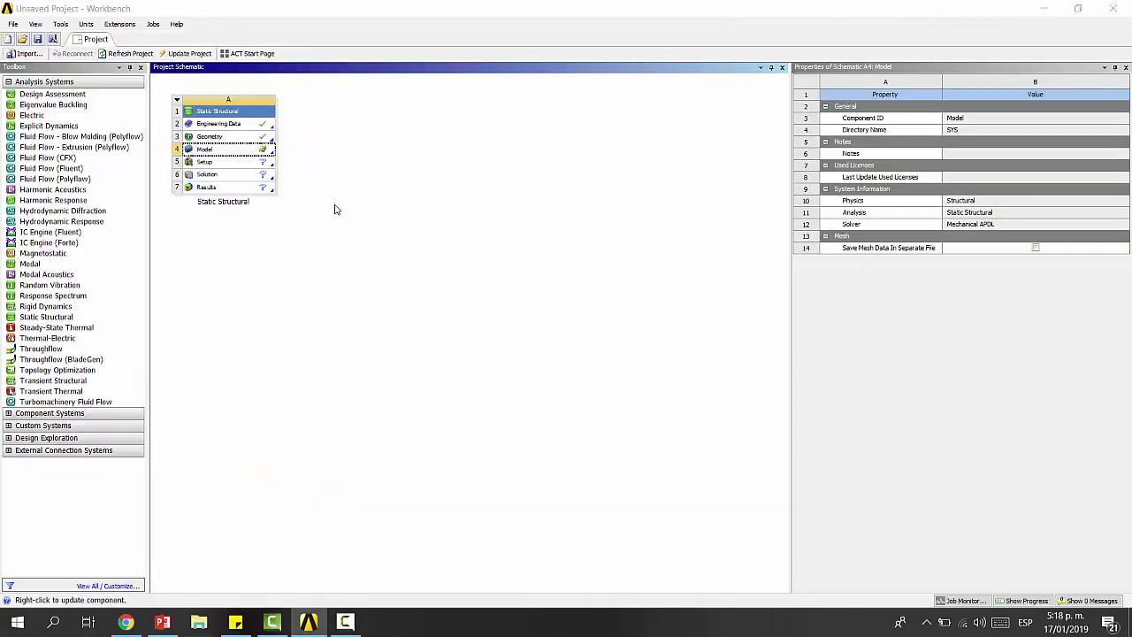
double_click(208, 150)
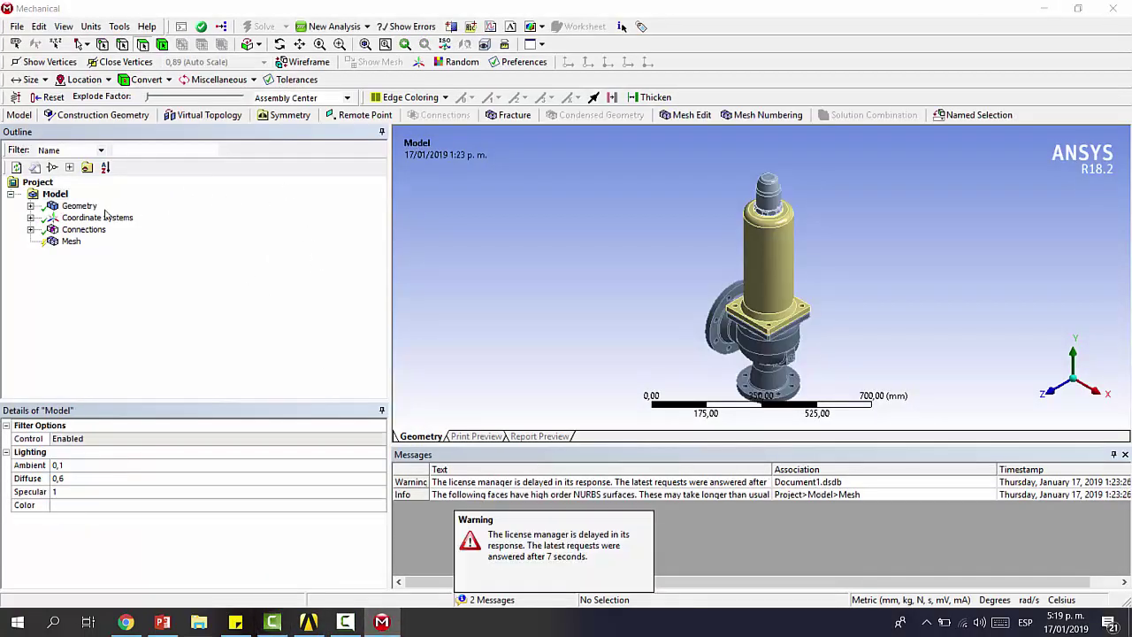
- Expand the geometry parts and examine the valve body SV911-80_125-Body in the assembly
left_click(31, 206)
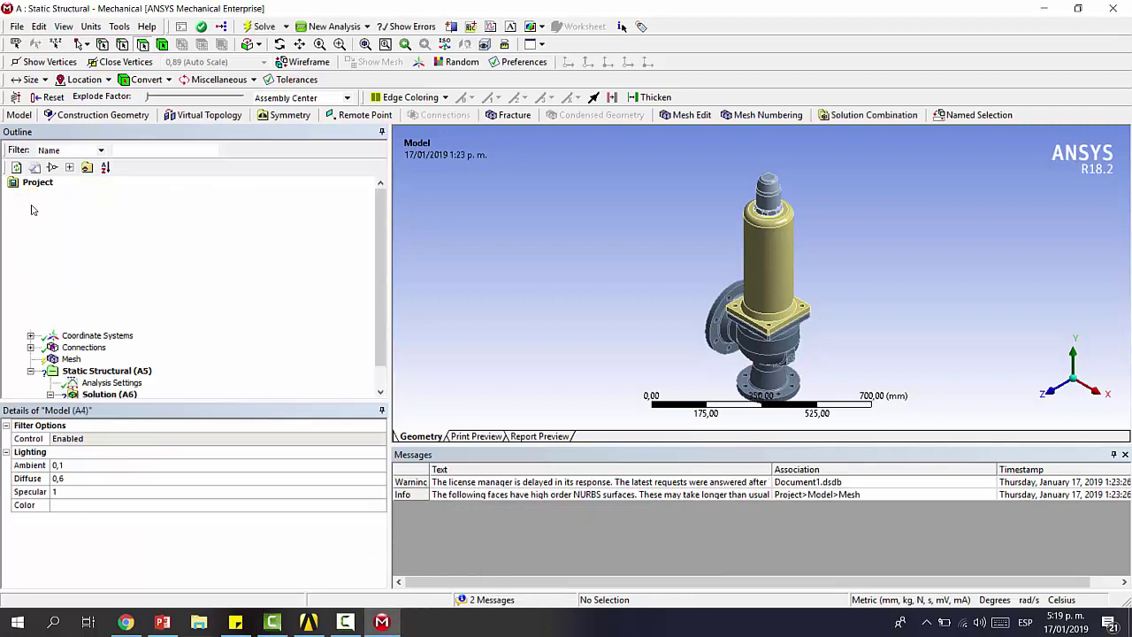
left_click(102, 218)
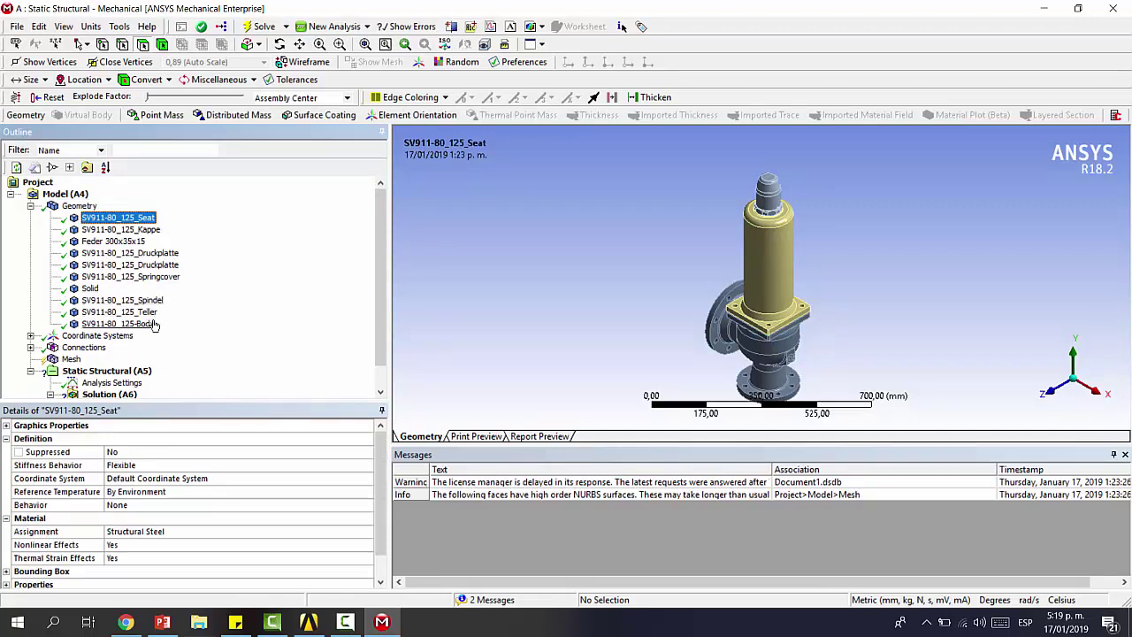
middle_click_drag(751, 292, 738, 221, "ctrl")
right_click_drag(596, 162, 869, 406)
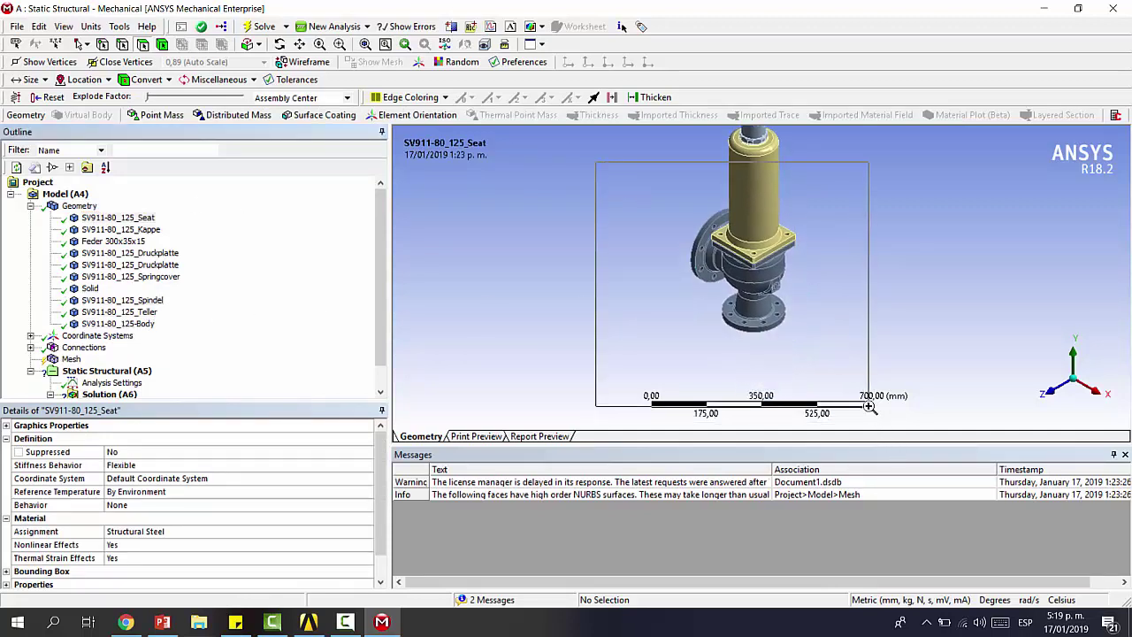
right_click_drag(642, 168, 924, 351)
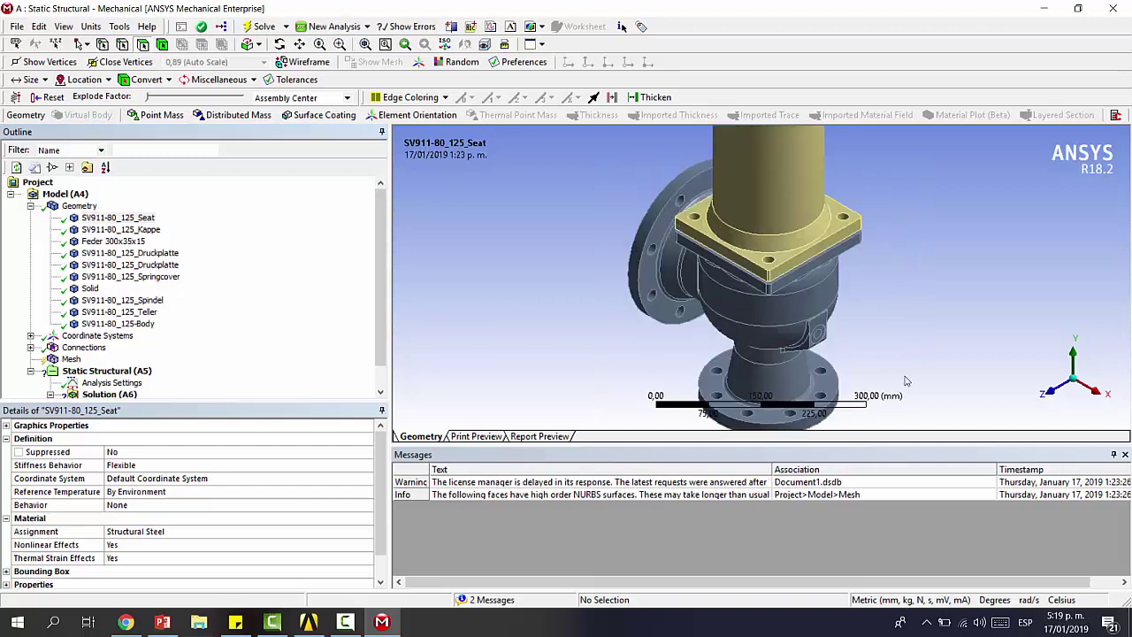
middle_click_drag(905, 380, 928, 281)
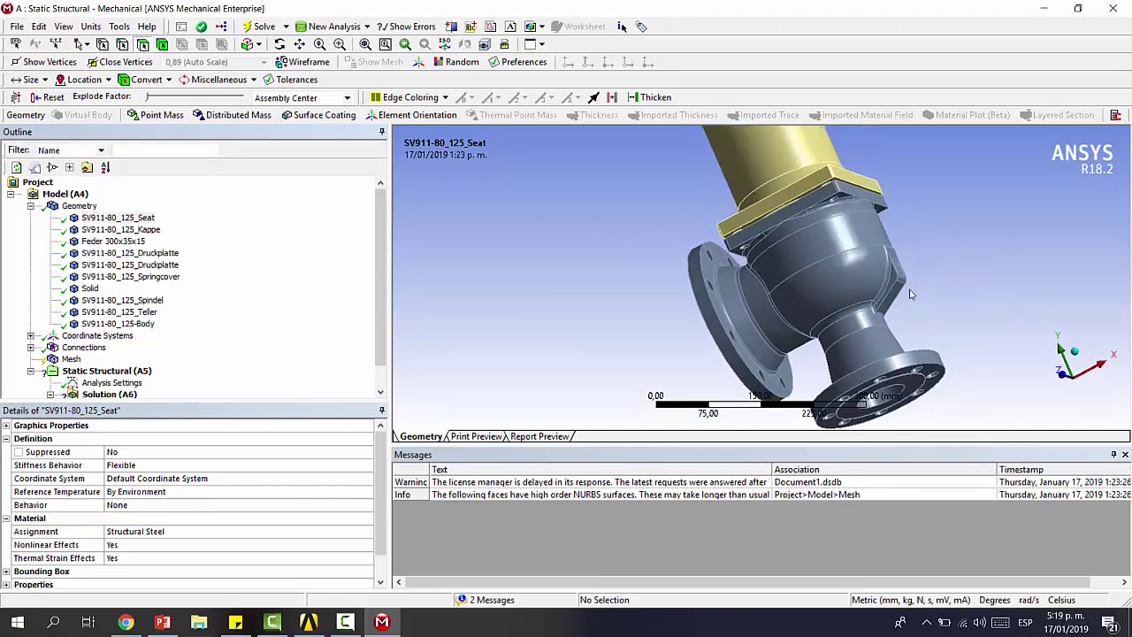
left_click(118, 323)
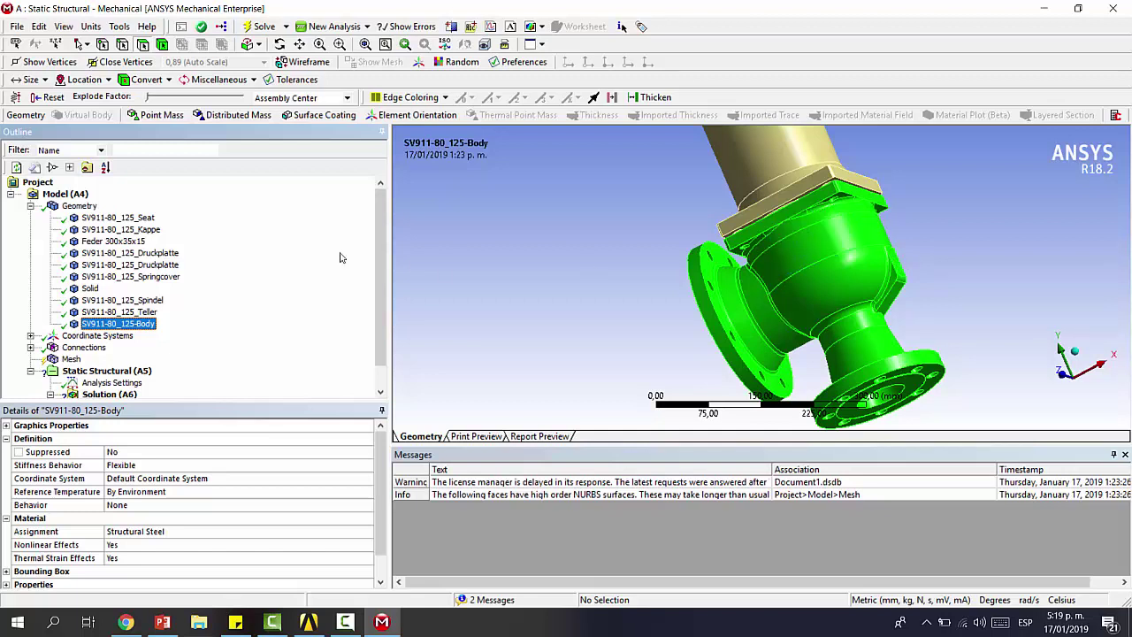
- Set the stiffness behavior to Rigid for all parts from SV911-80_125_Seat through SV911-80_125_Teller, excluding the valve body
left_click(146, 221)
left_click(132, 315, "shift")
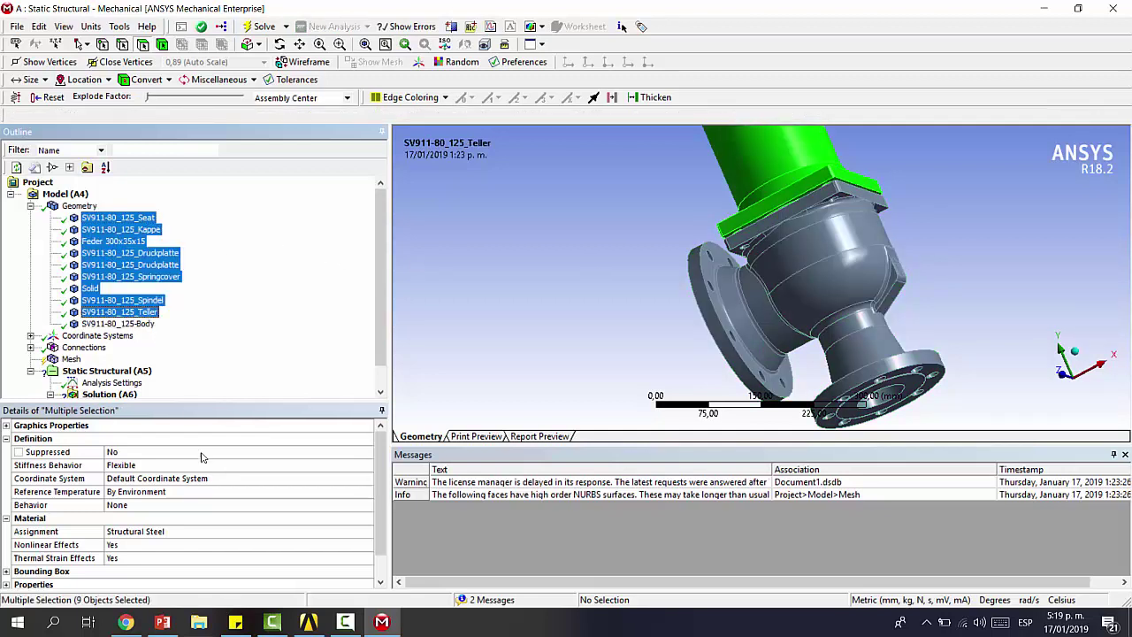
left_click(153, 464)
left_click(366, 465)
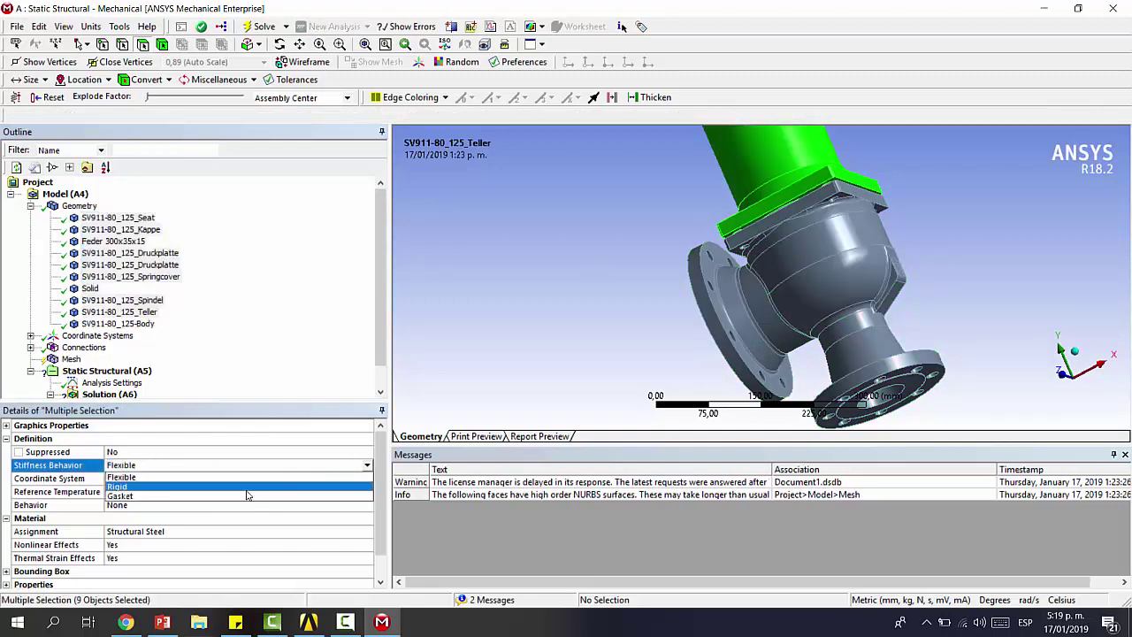
left_click(292, 484)
- Hide the spring cover body to expose the spring and spindle inside
middle_click_drag(517, 327, 677, 246)
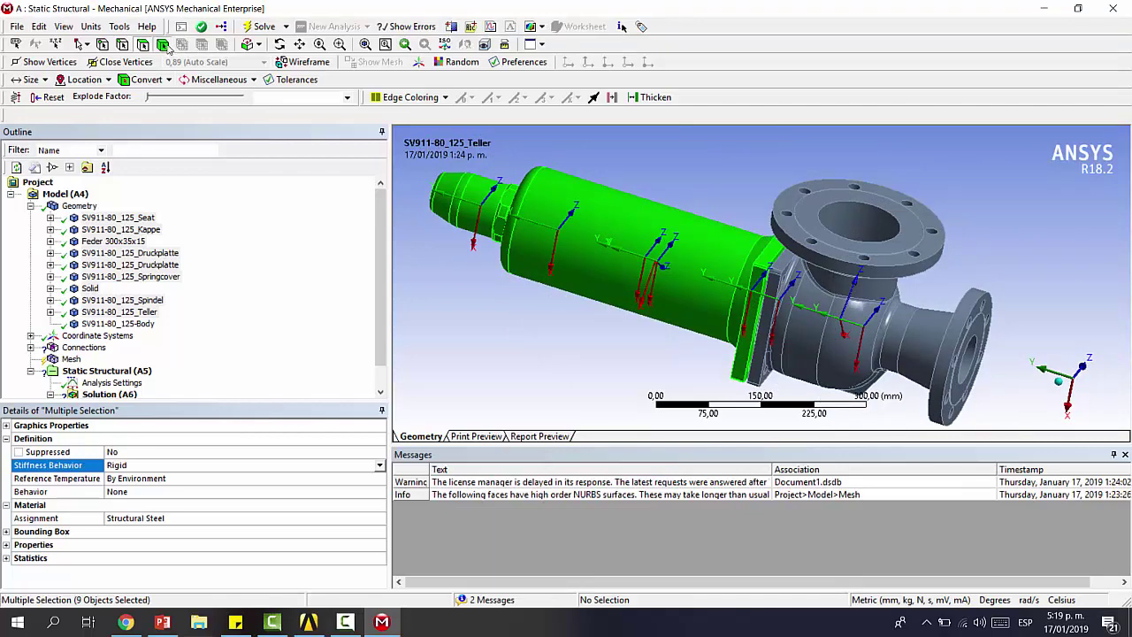
left_click(670, 233)
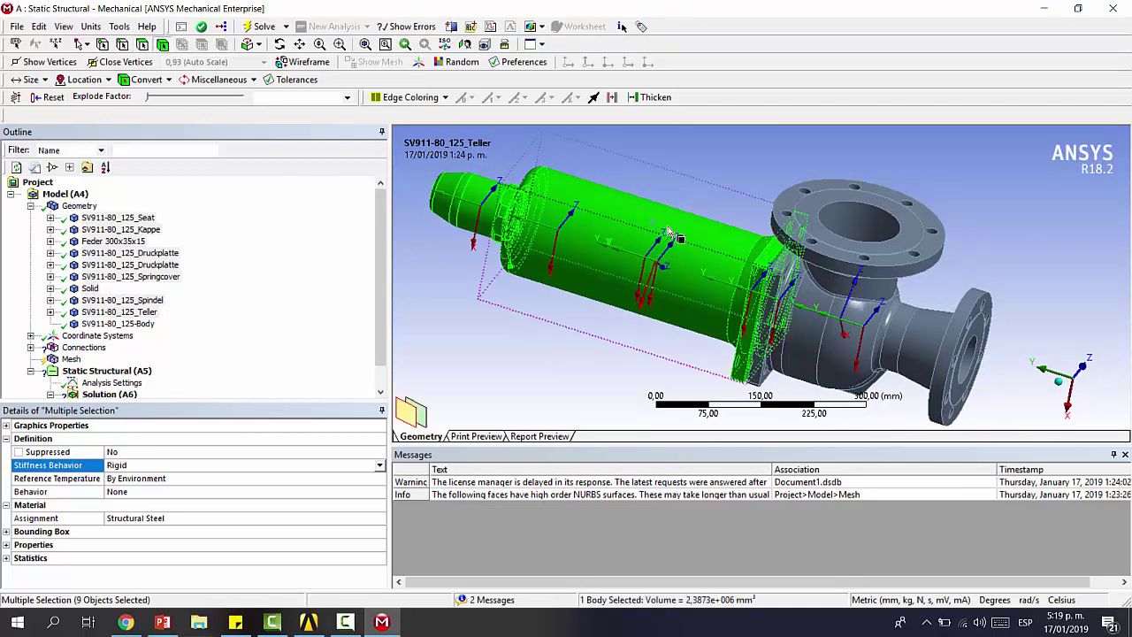
right_click(631, 215)
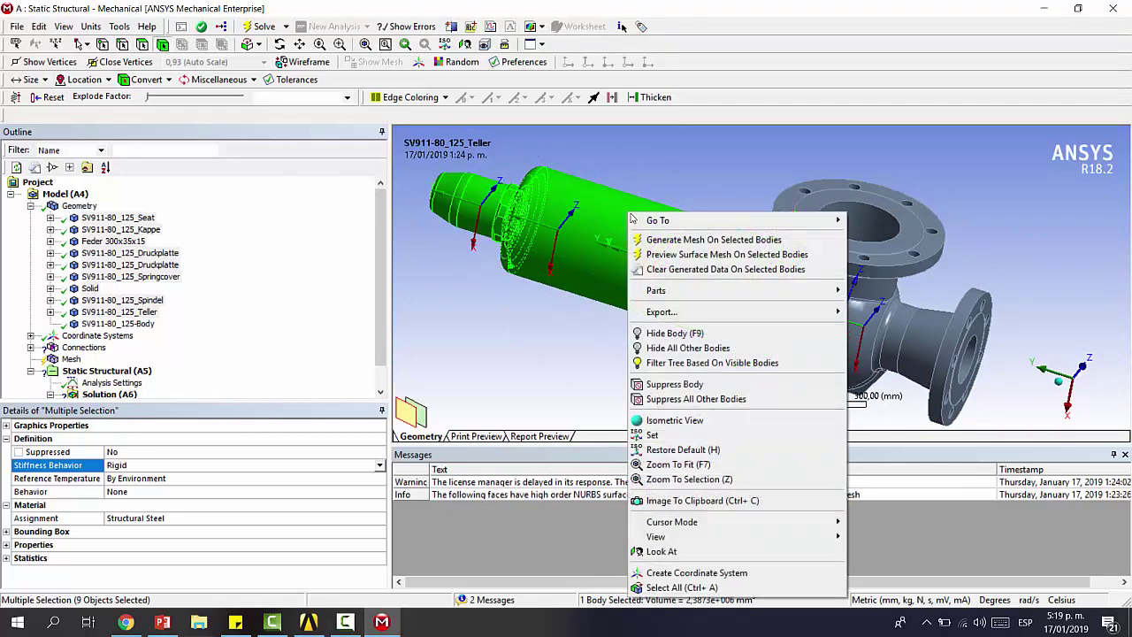
left_click(696, 335)
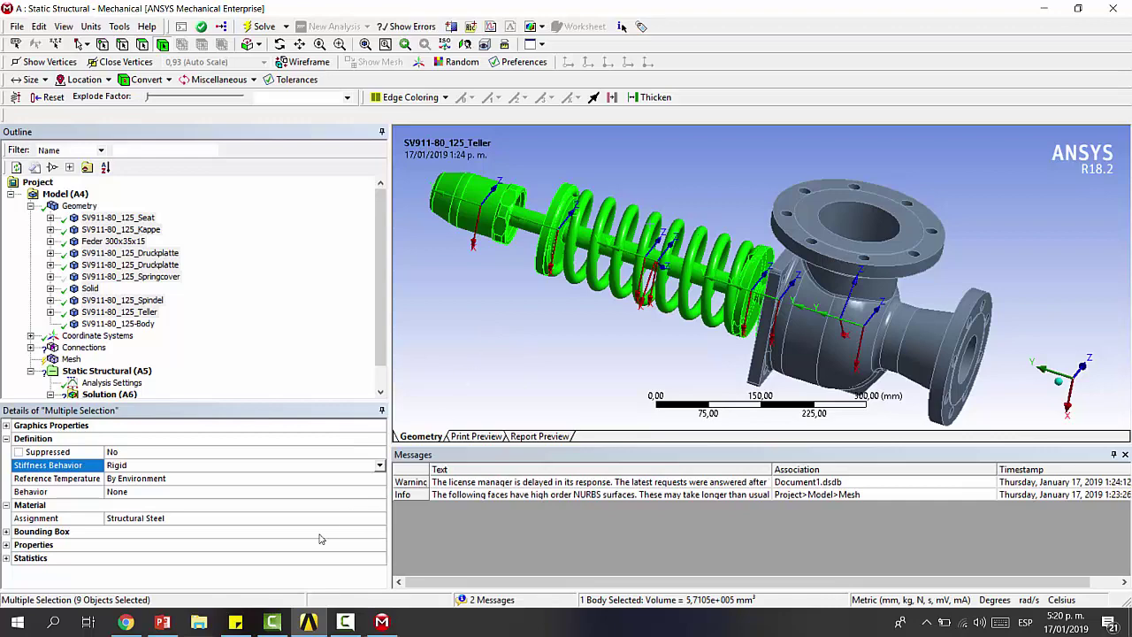
- Close Mechanical, reopen the geometry in DesignModeler and remove the spring Feder 300x35x15 with a Body Delete
left_click(1112, 8)
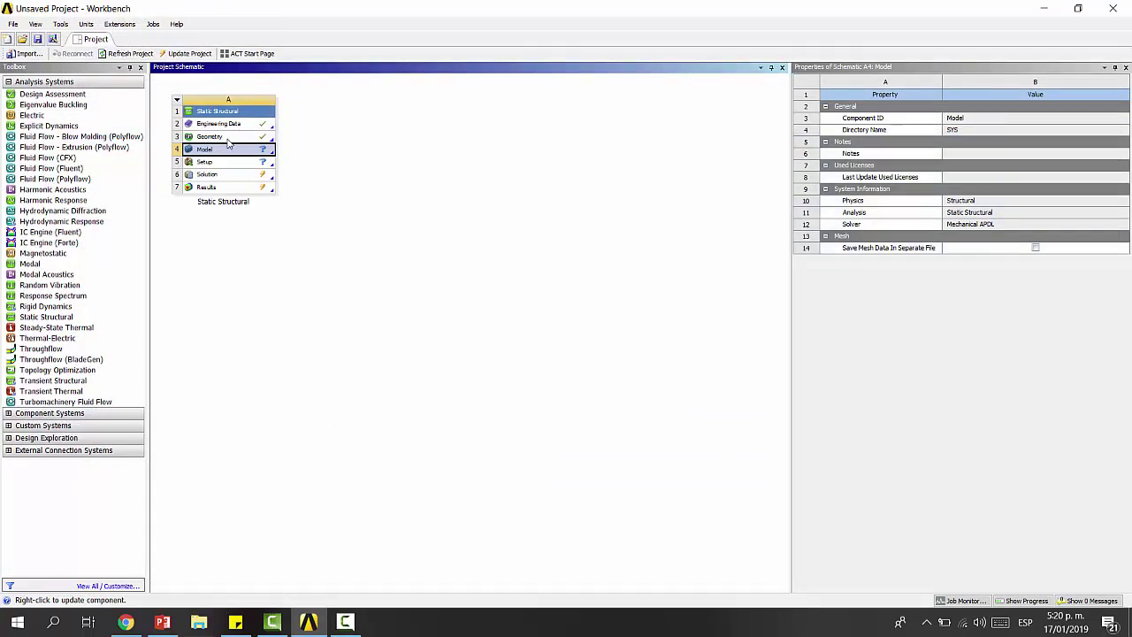
double_click(227, 138)
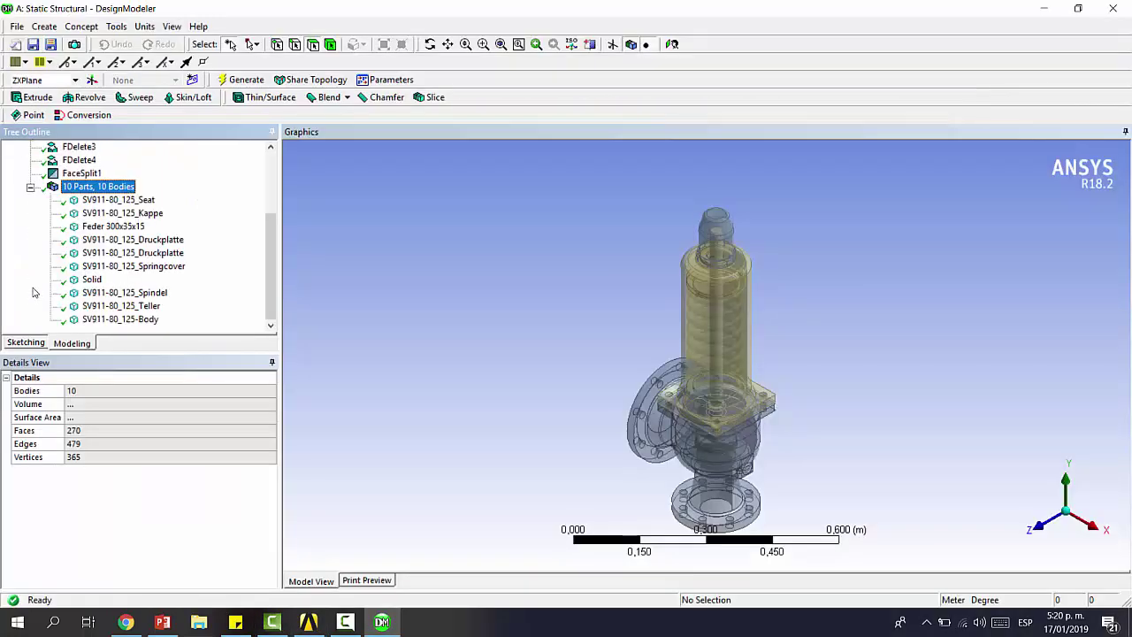
left_click(44, 26)
mouse_move(88, 280)
left_click(212, 282)
left_click(113, 239)
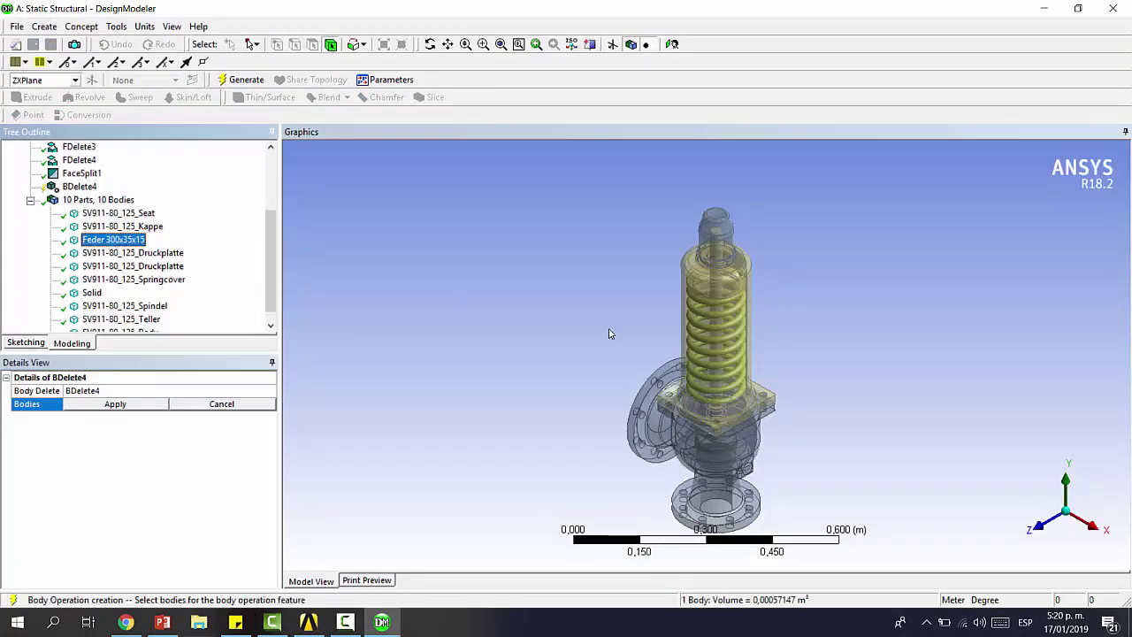
left_click(130, 404)
left_click(240, 79)
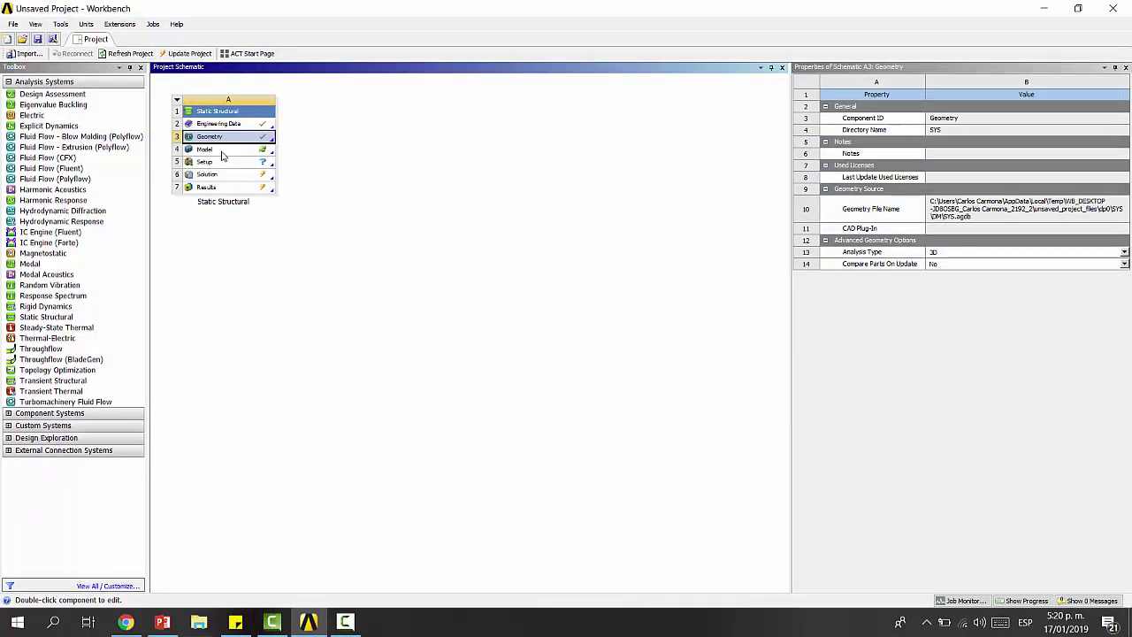
- Reopen the Model in Mechanical, re-reading the upstream geometry data, and look closely at the valve body
double_click(223, 156)
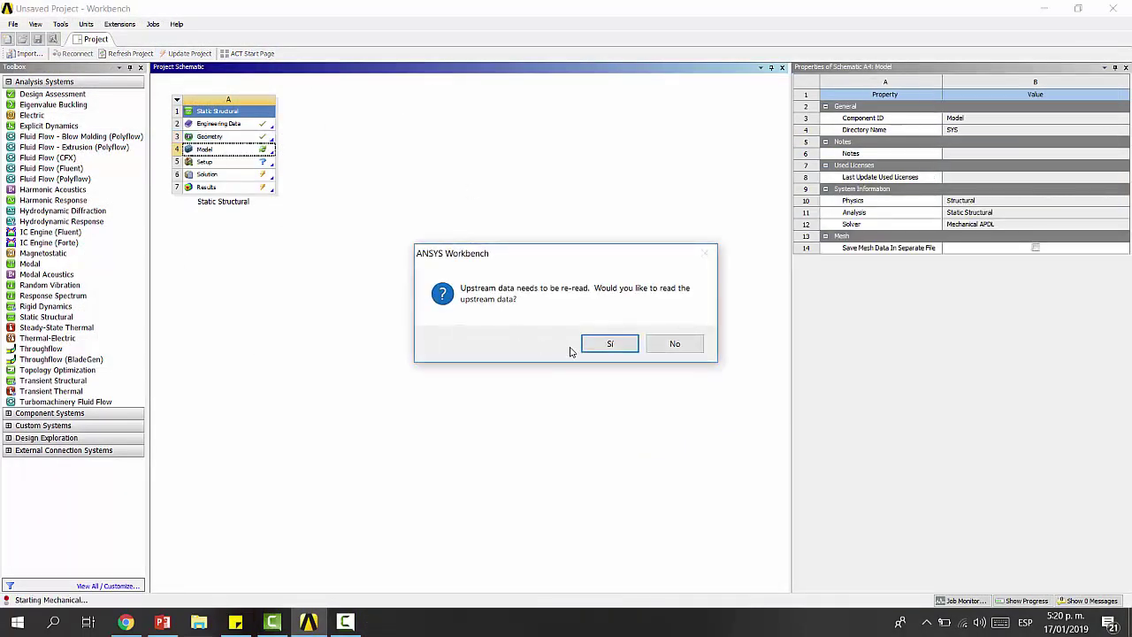
left_click(608, 345)
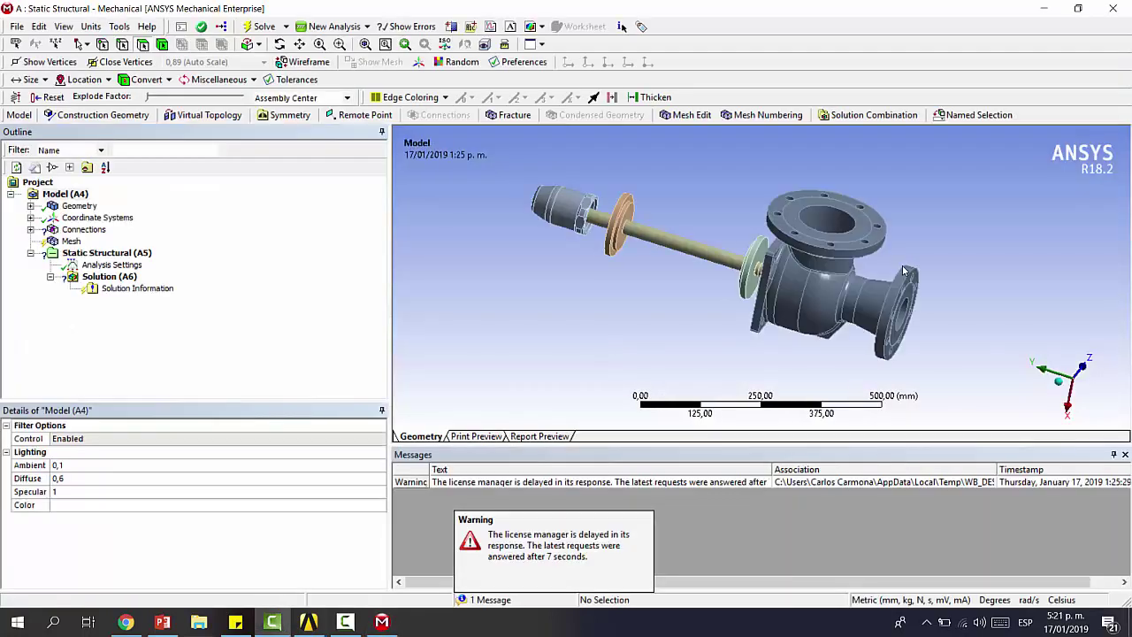
right_click_drag(725, 200, 924, 363)
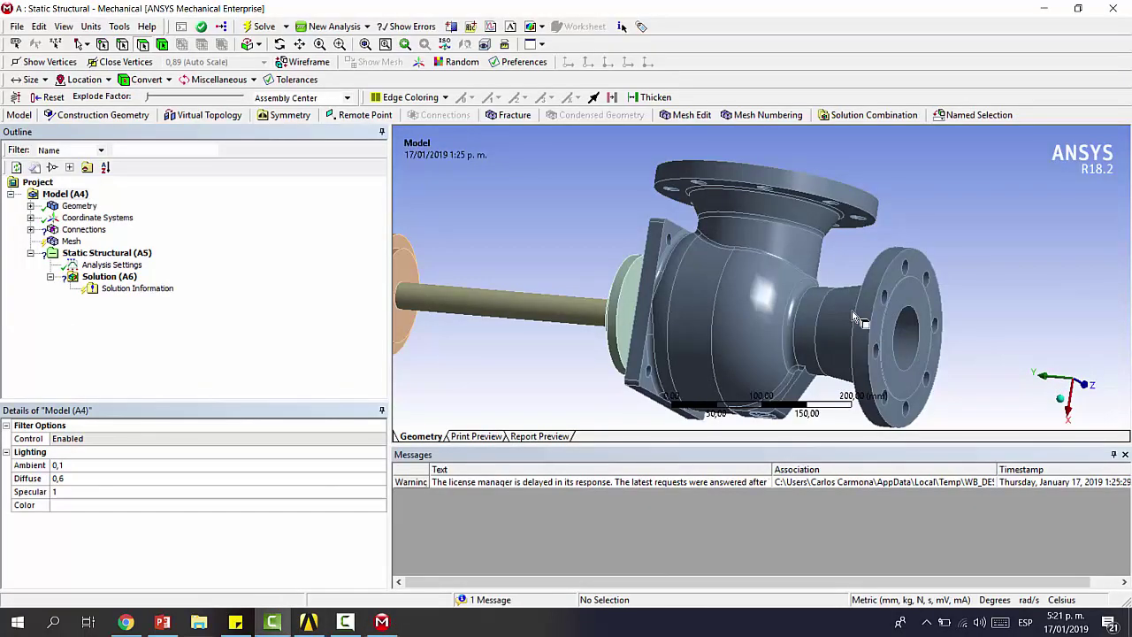
- Examine the narrow blend faces on the valve body's flange neck and beside its square flange
left_click(732, 221)
left_click(731, 216)
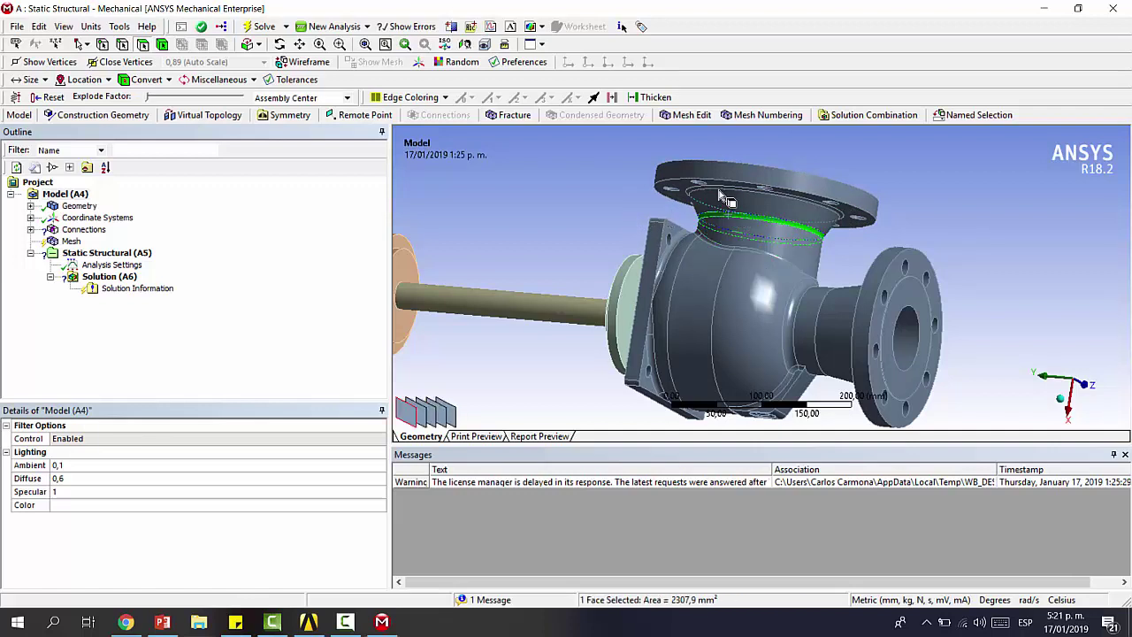
left_click(716, 272)
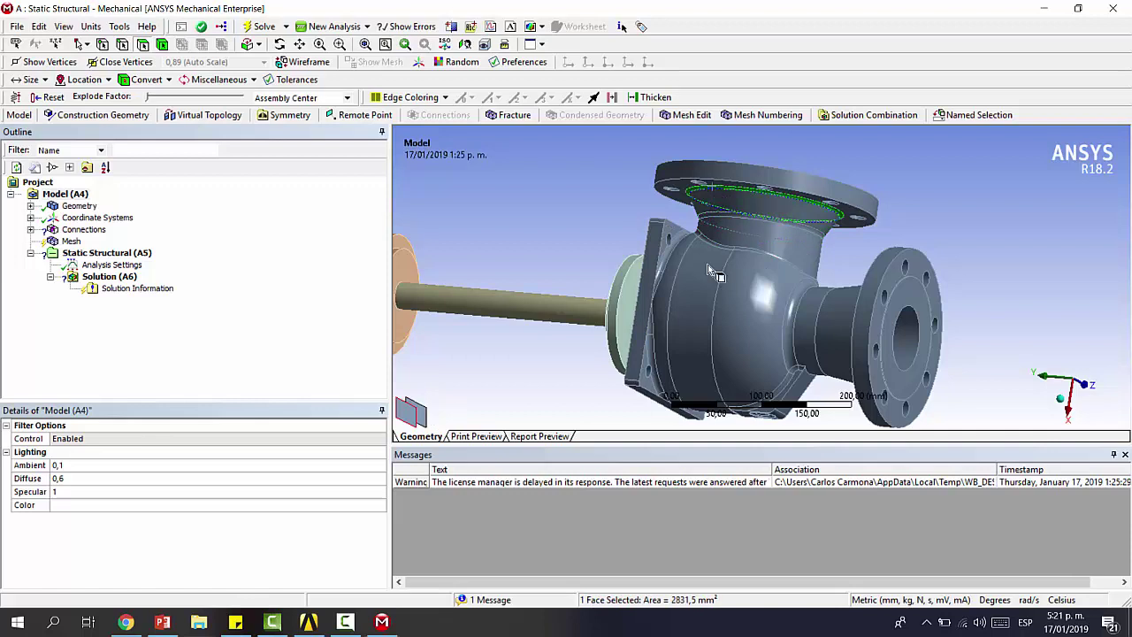
left_click(681, 256)
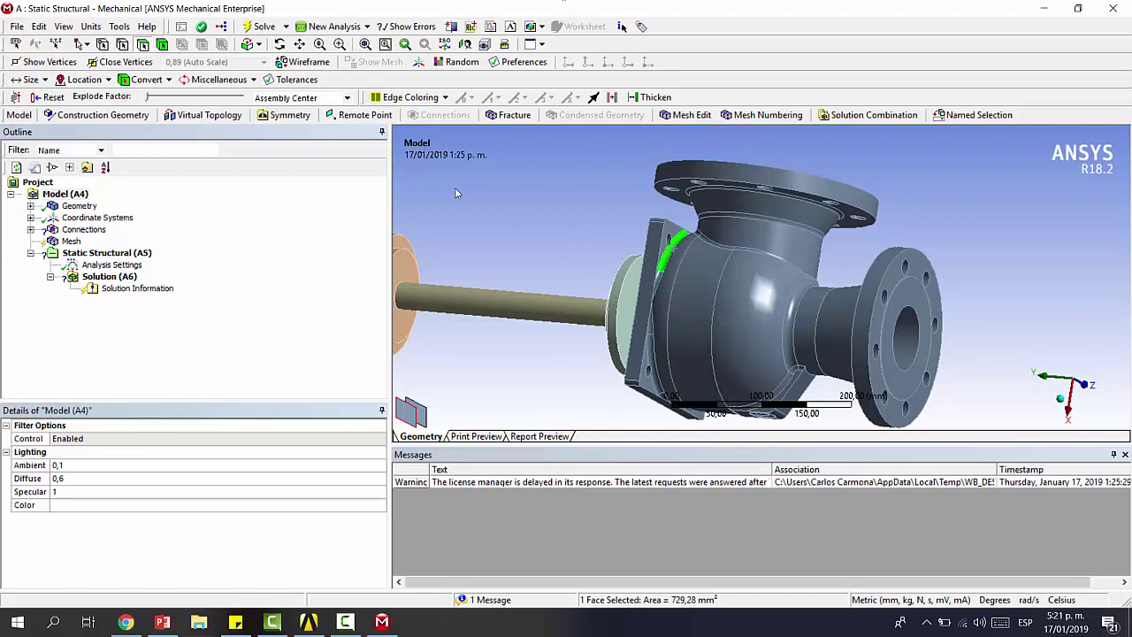
middle_click_drag(456, 193, 828, 230)
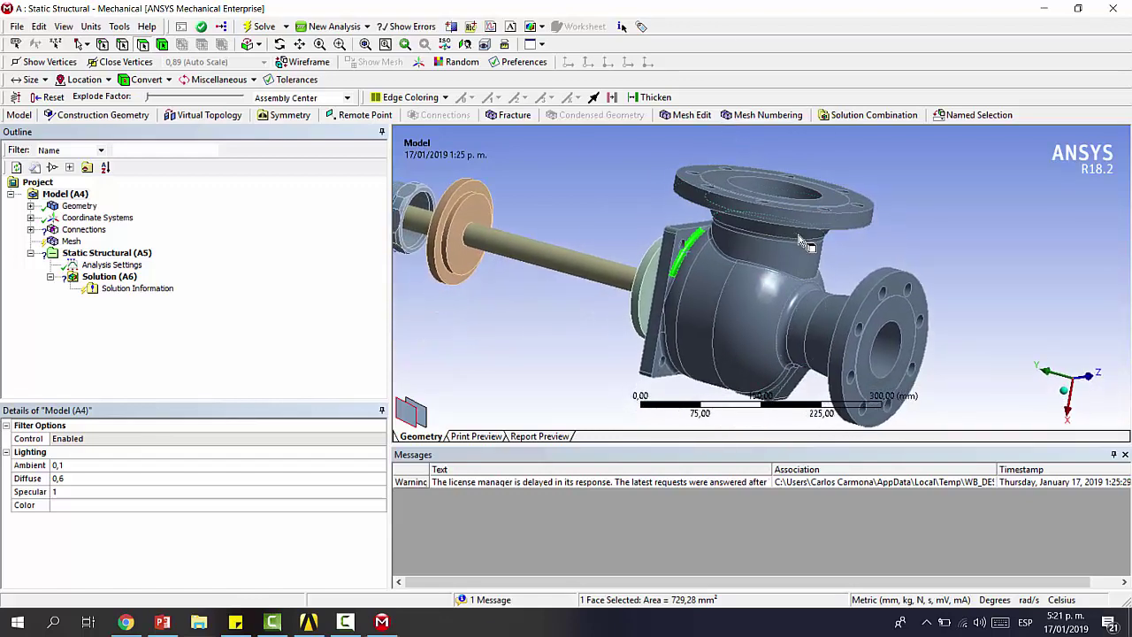
middle_click_drag(916, 211, 815, 221)
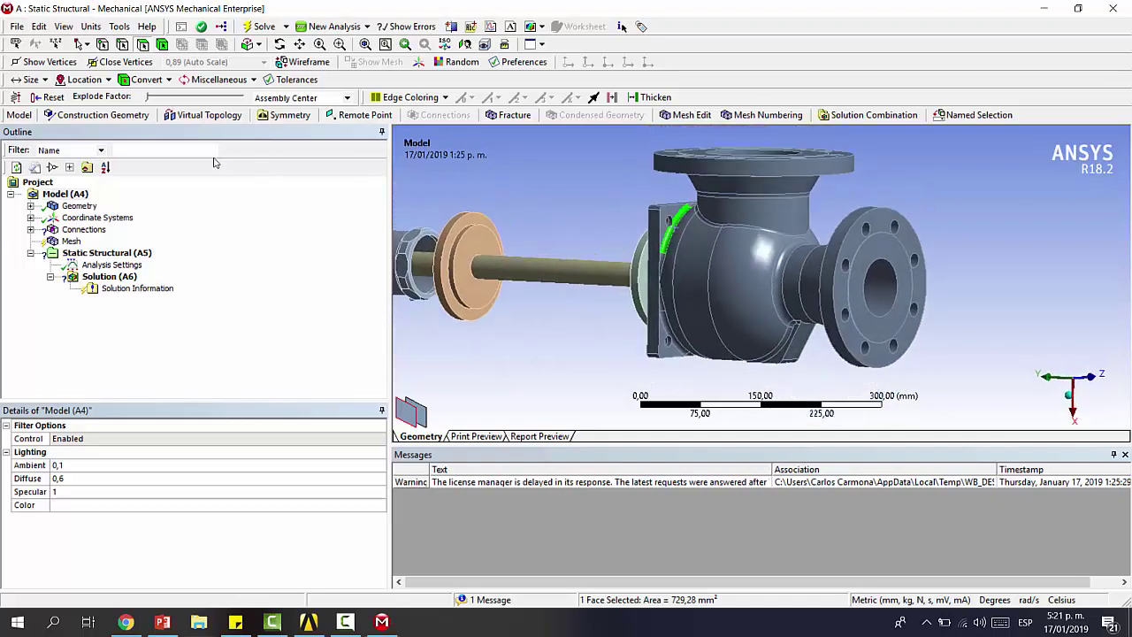
- Add Virtual Topology to the model and merge the blend strips with the adjoining corner face of the valve body's square flange
left_click(64, 194)
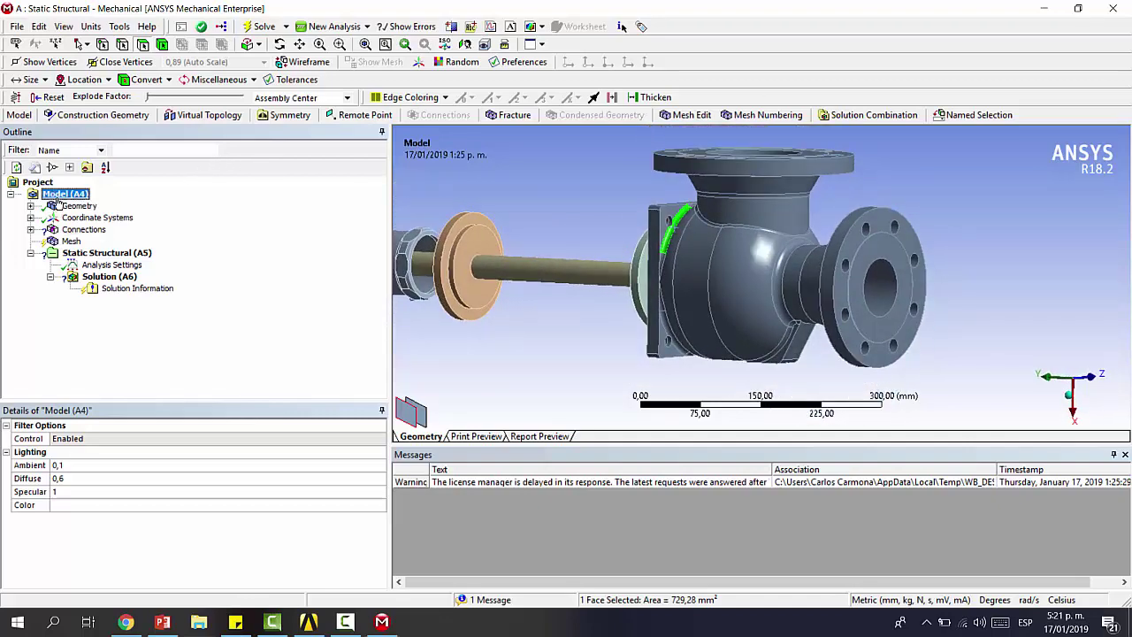
left_click(203, 115)
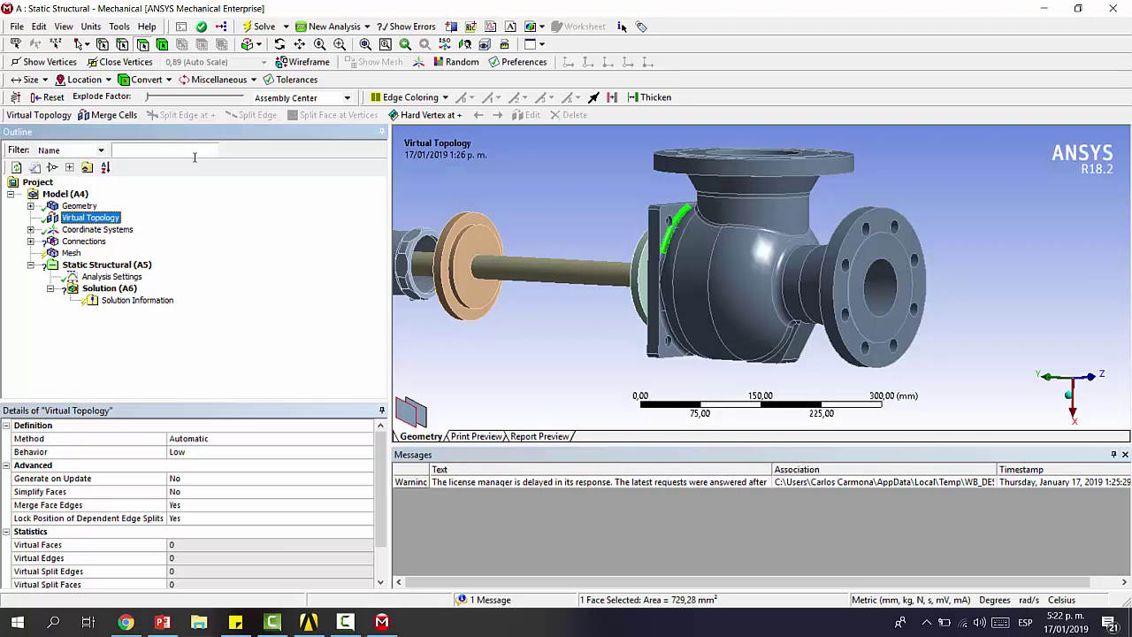
scroll(676, 202, "up", 5)
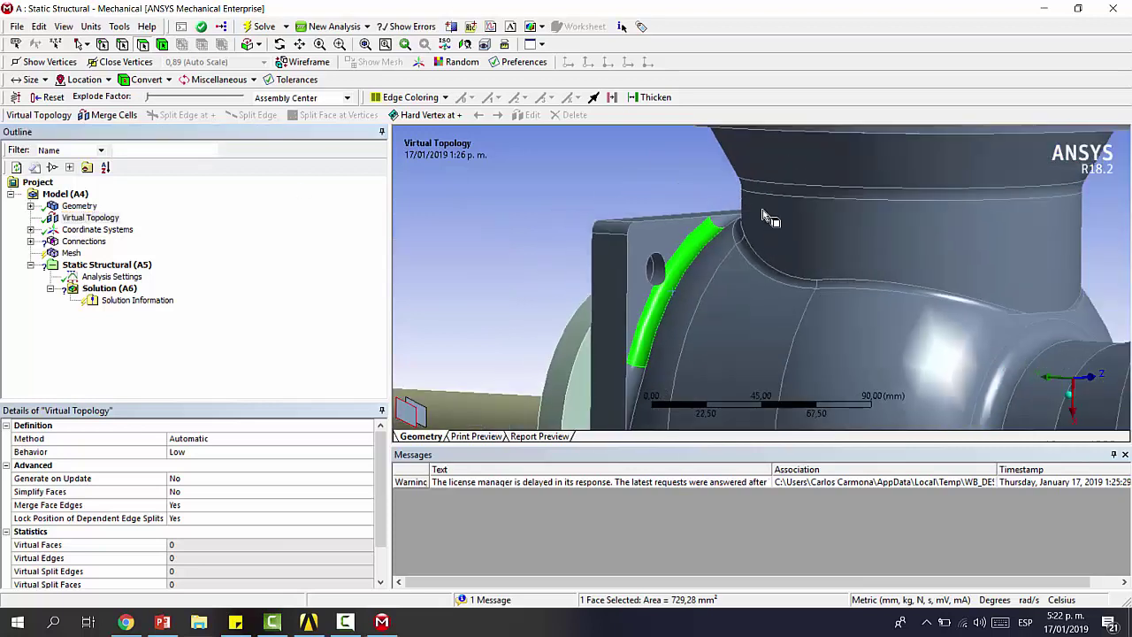
middle_click_drag(744, 224, 754, 190)
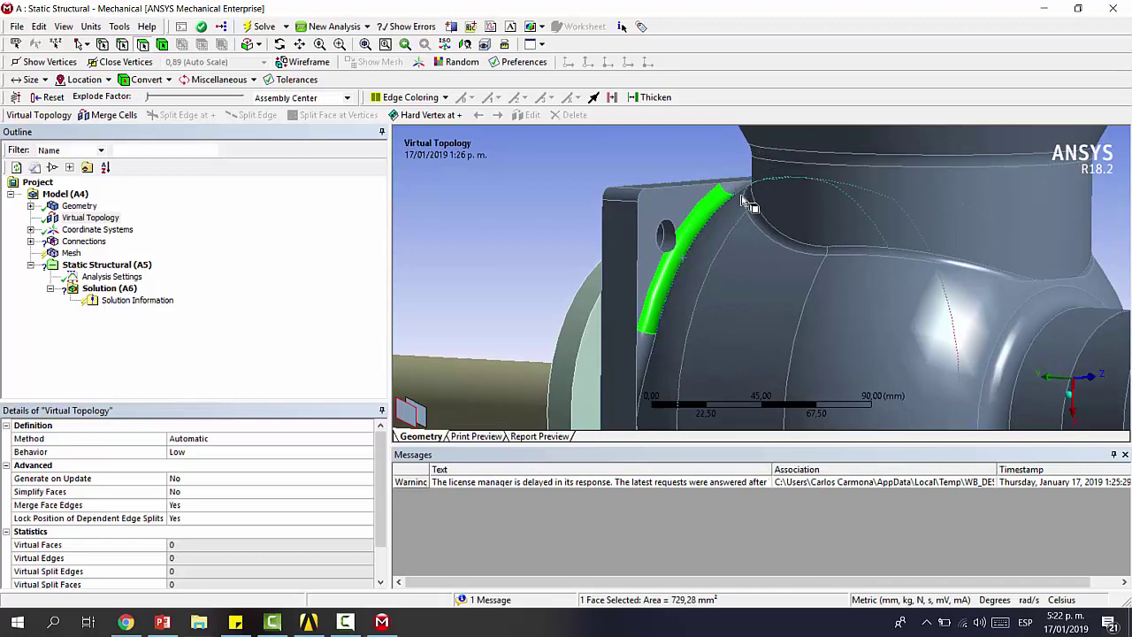
left_click(733, 187)
left_click(685, 267, "ctrl")
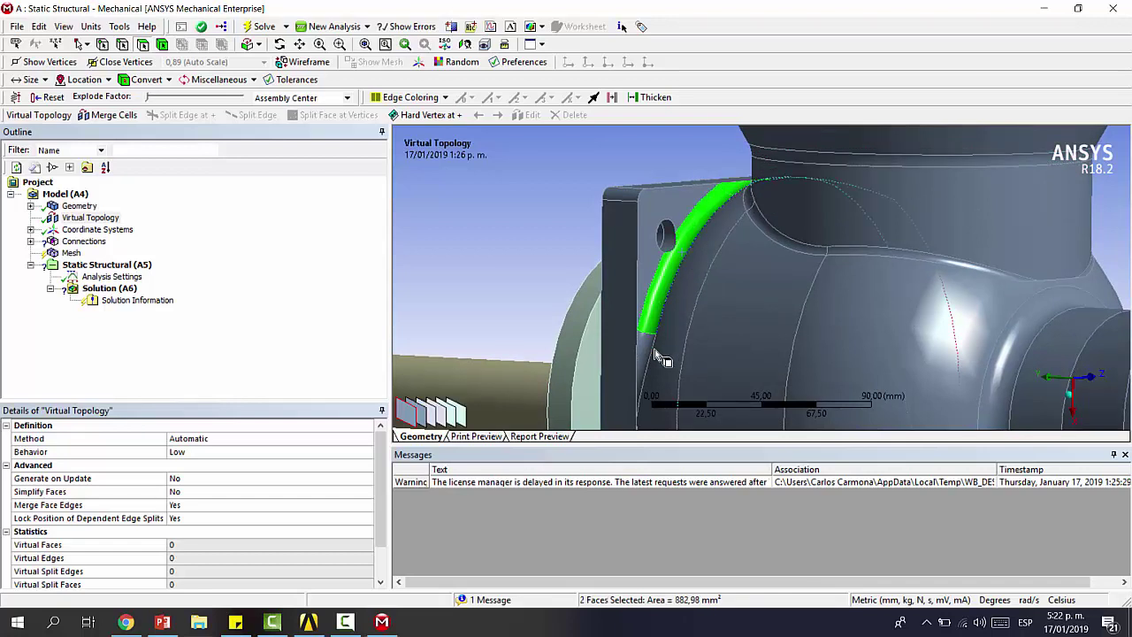
left_click(648, 254, "ctrl")
left_click(113, 115)
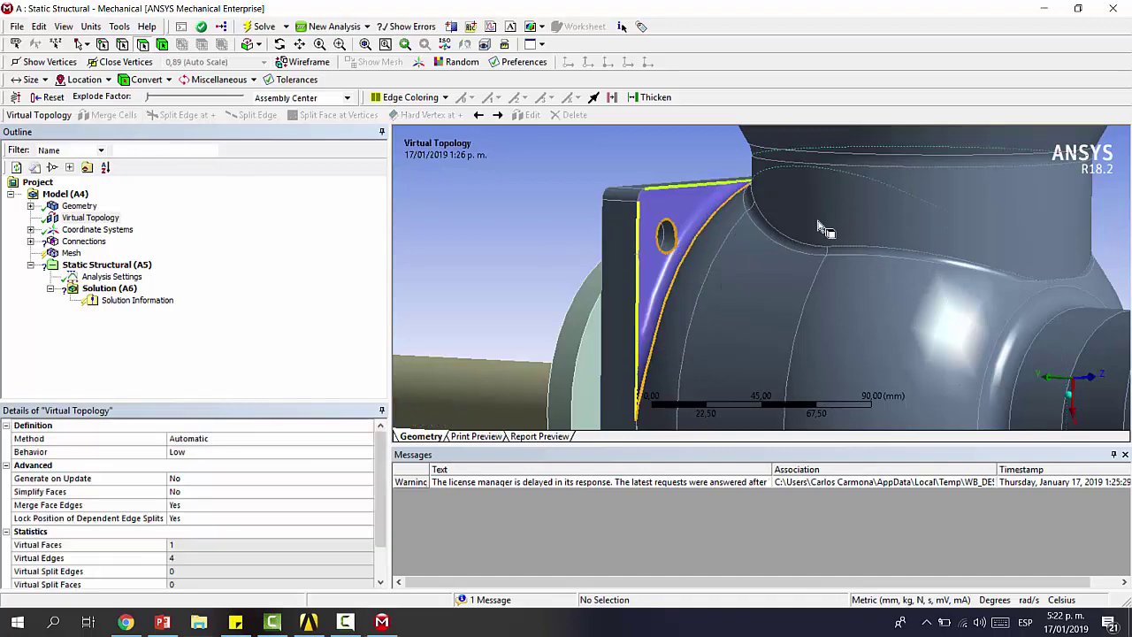
- Merge the conical, cylindrical and blend faces around the larger round flange's neck into one virtual cell
scroll(828, 217, "down", 3)
middle_click_drag(865, 254, 878, 219)
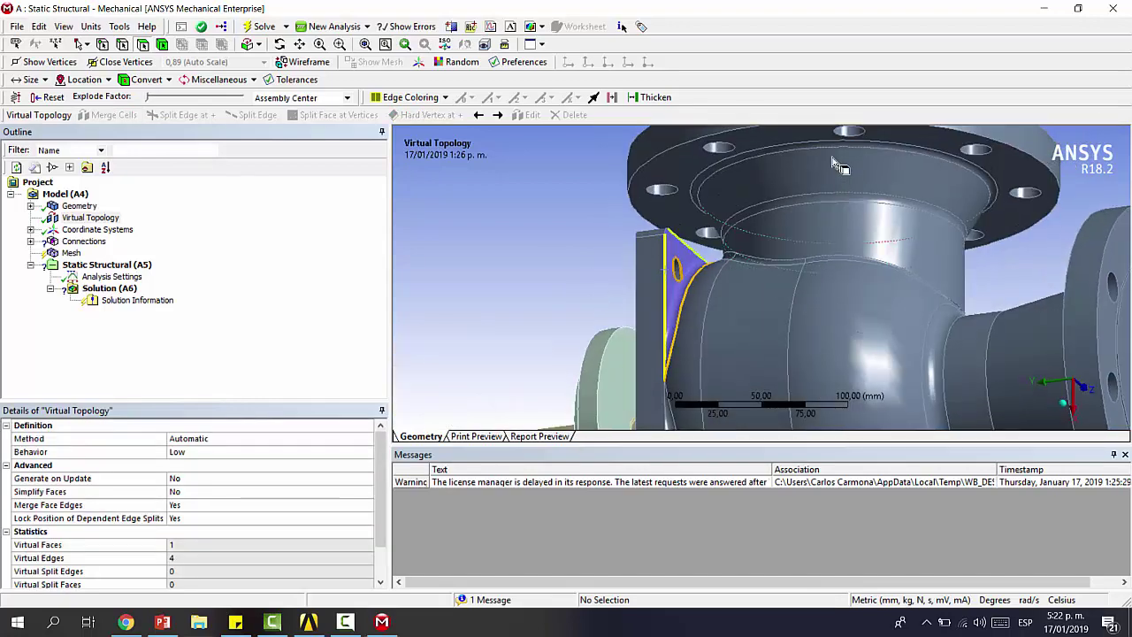
left_click(836, 152)
left_click(832, 179, "ctrl")
left_click(830, 208, "ctrl")
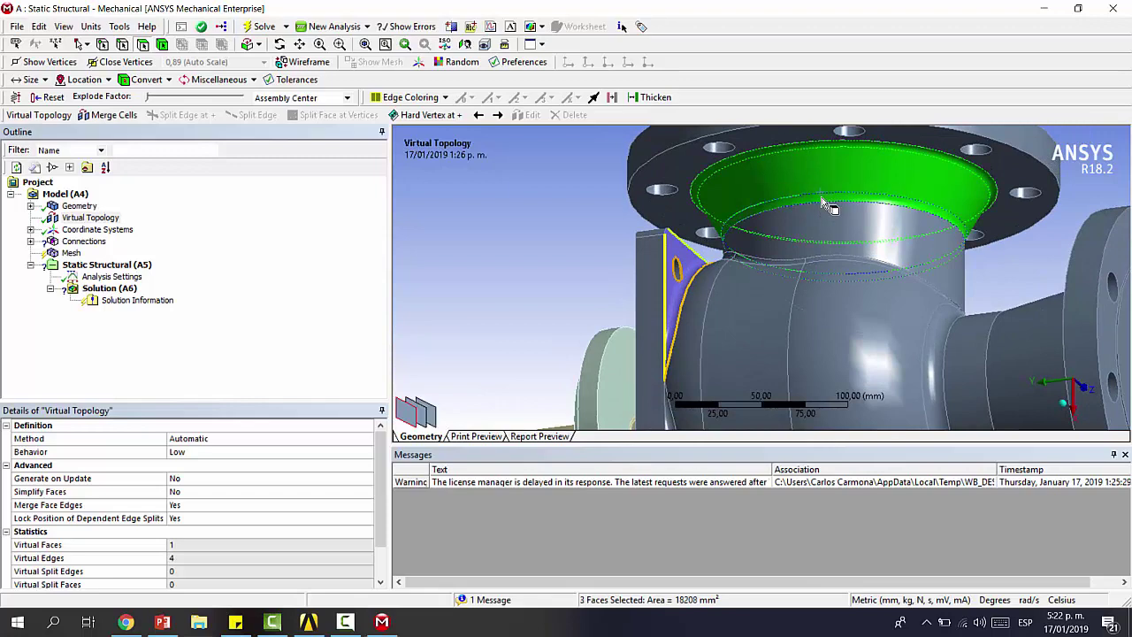
left_click(831, 220, "ctrl")
middle_click_drag(831, 222, 890, 263)
left_click(756, 245, "ctrl")
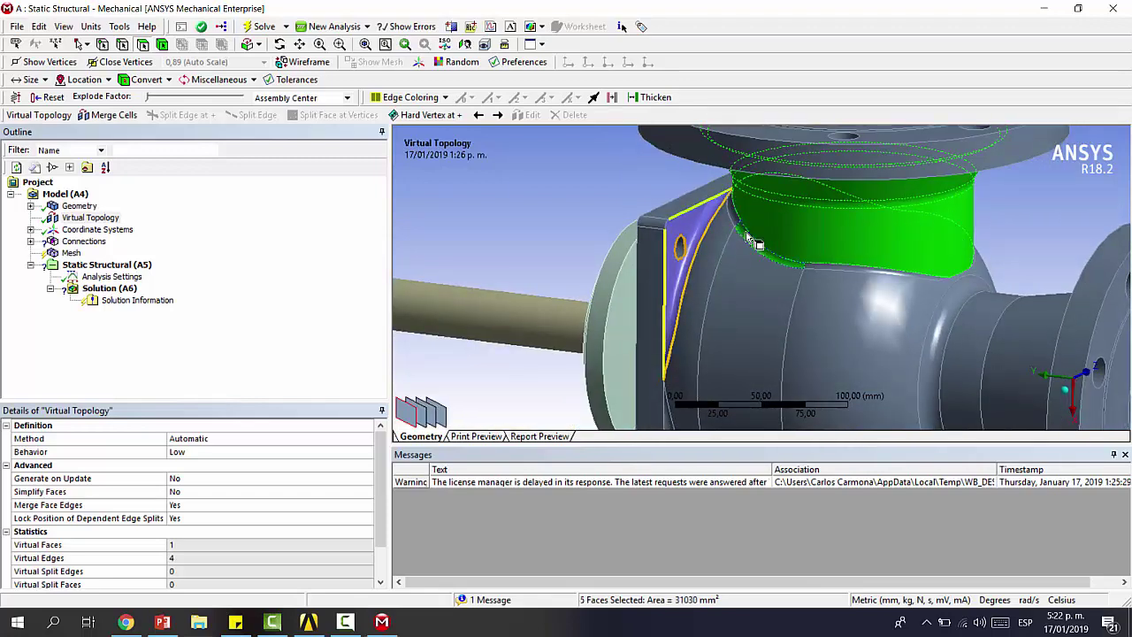
left_click(734, 213, "ctrl")
left_click(836, 270, "ctrl")
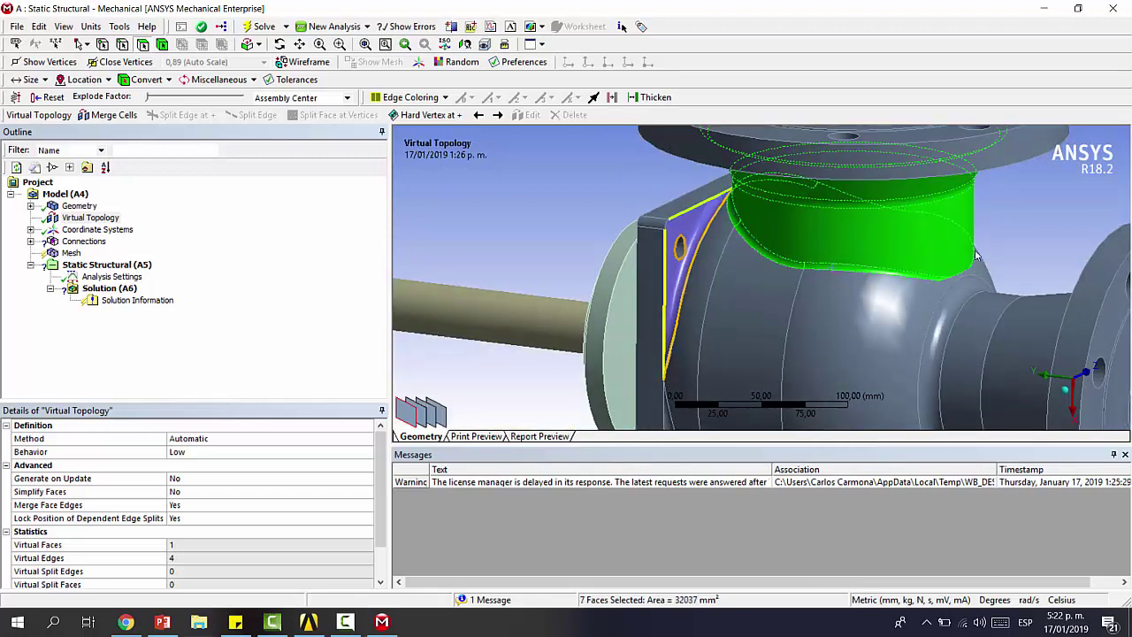
middle_click_drag(836, 271, 831, 186)
middle_click_drag(831, 186, 636, 245)
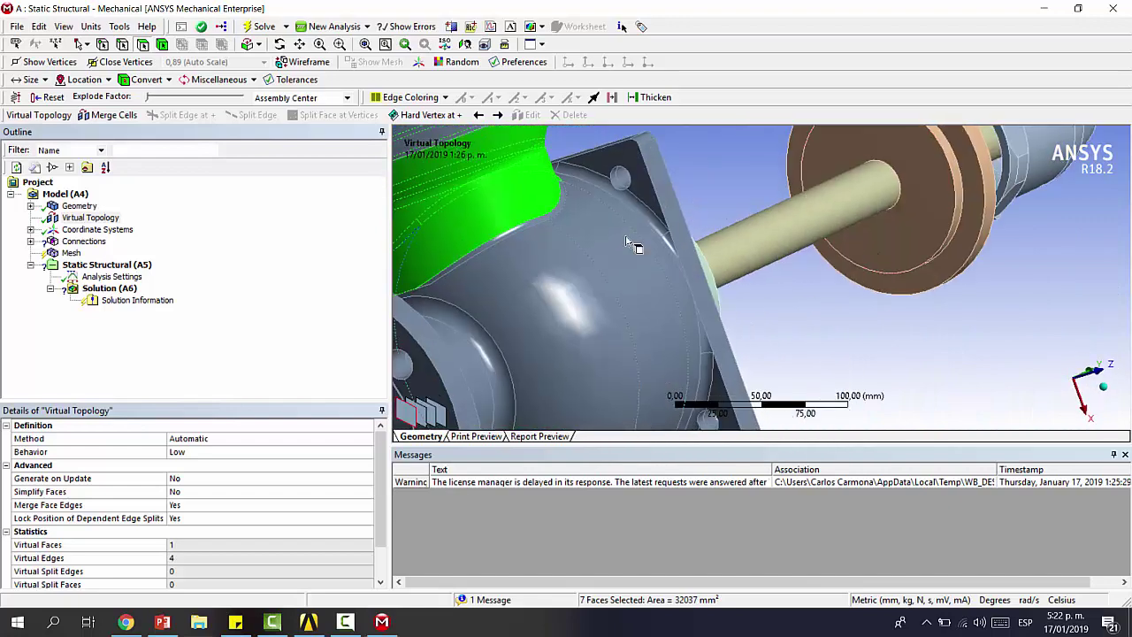
left_click(561, 200, "ctrl")
middle_click_drag(560, 199, 522, 245)
left_click(524, 243, "ctrl")
left_click(107, 117)
- Merge the neck faces of the valve body's smaller round flange with their adjoining blend faces into one virtual cell
middle_click_drag(610, 252, 813, 302)
scroll(902, 237, "down", 3)
middle_click_drag(813, 303, 887, 217)
left_click(860, 222)
left_click(804, 217, "ctrl")
left_click(794, 198, "ctrl")
middle_click_drag(804, 217, 714, 232)
scroll(767, 274, "up", 6)
left_click(770, 277, "ctrl")
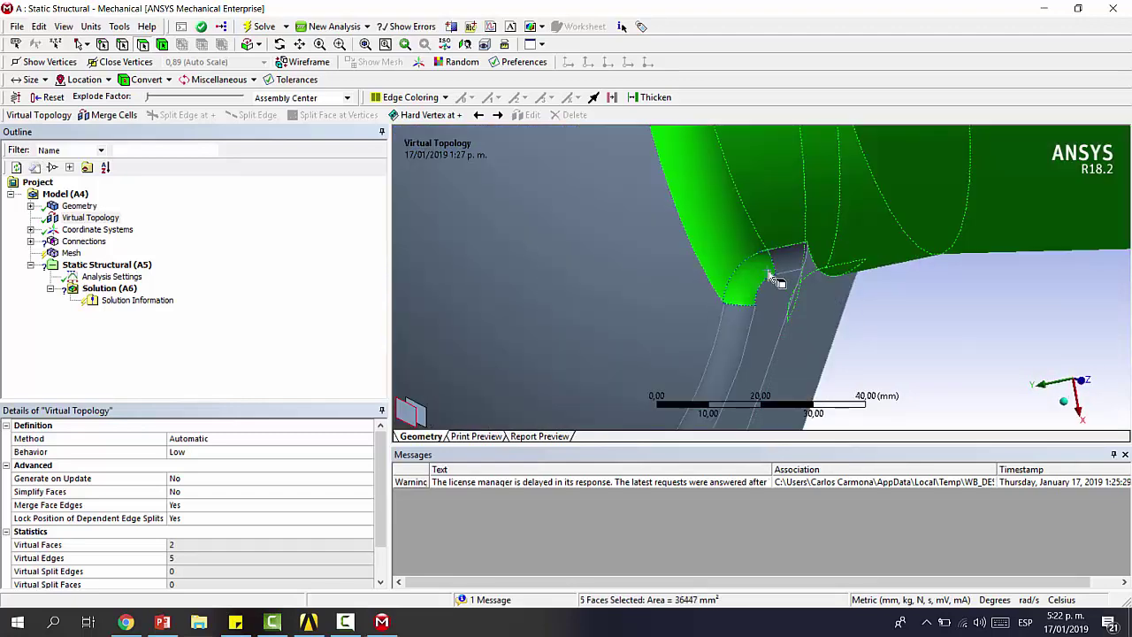
left_click(782, 276, "ctrl")
scroll(787, 281, "down", 4)
mouse_move(787, 281)
middle_mouse_down()
mouse_move(818, 290)
mouse_move(855, 351)
mouse_move(773, 296)
middle_mouse_up()
scroll(817, 290, "down", 3)
scroll(773, 295, "up", 6)
left_click(836, 257, "ctrl")
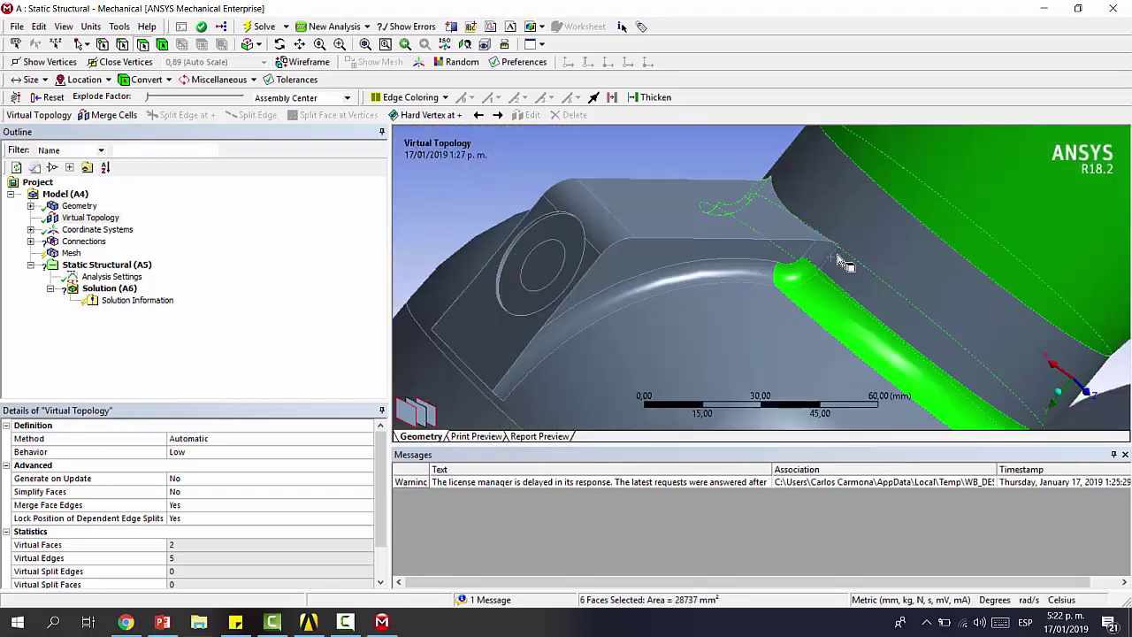
left_click(837, 258, "ctrl")
left_click(107, 115)
- Merge three pairs of adjacent small faces on the valve body into virtual cells
scroll(637, 245, "down", 6)
middle_click_drag(637, 245, 816, 412)
left_click(695, 199)
left_click(677, 237, "ctrl")
left_click(88, 117)
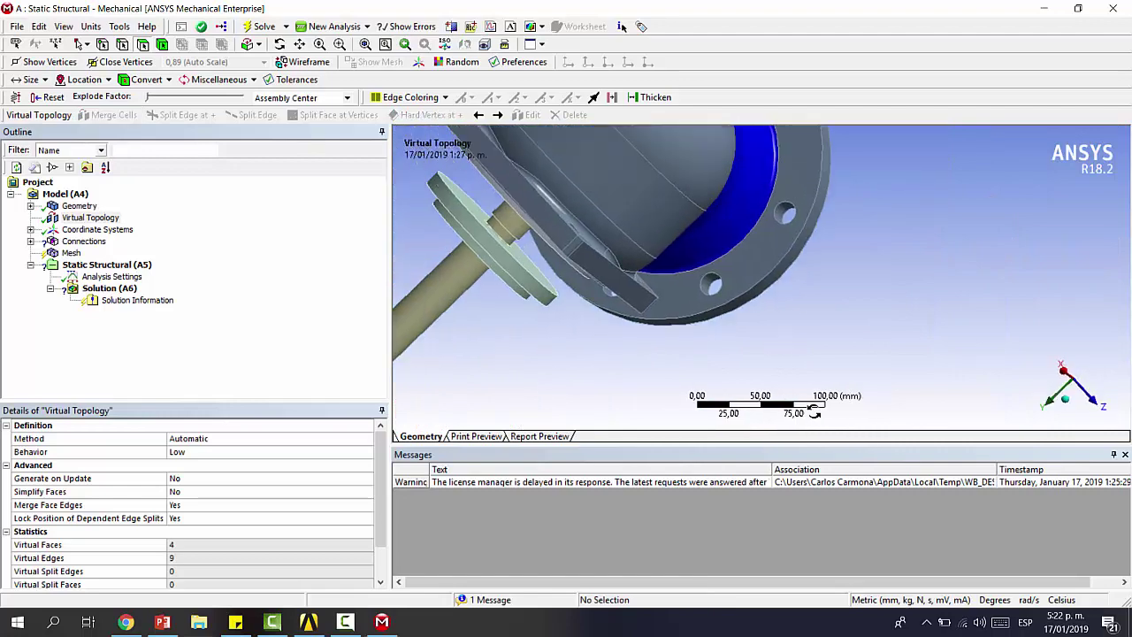
middle_click_drag(707, 221, 778, 323, "ctrl")
left_click(727, 165, "ctrl")
left_click(89, 117)
left_click(639, 248)
left_click(649, 231, "ctrl")
middle_click_drag(650, 232, 690, 309)
left_click(107, 115)
- Merge two further groups of three adjacent faces on the valve body into virtual cells
middle_click_drag(708, 265, 649, 301)
left_click(645, 305)
left_click(659, 340, "ctrl")
left_click(707, 374, "ctrl")
left_click(107, 115)
middle_click_drag(778, 265, 884, 258)
left_click(809, 274)
left_click(825, 273)
left_click(814, 267)
left_click(777, 290, "ctrl")
left_click(725, 315, "ctrl")
left_click(107, 116)
- Merge a group of four adjacent faces on the valve body into one virtual cell
left_click(775, 258)
left_click(796, 287, "ctrl")
left_click(785, 340, "ctrl")
left_click(648, 349, "ctrl")
left_click(107, 116)
scroll(672, 274, "down", 4)
middle_click_drag(708, 274, 854, 310)
middle_click_drag(582, 267, 711, 275, "ctrl")
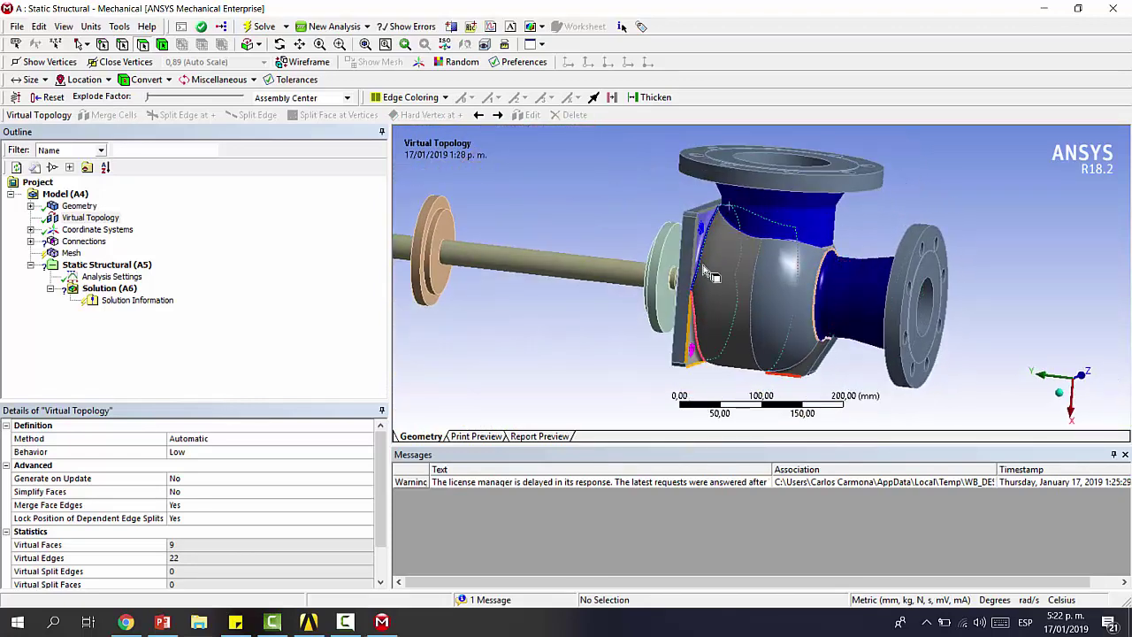
- Delete the Contacts group with all its automatically generated contact regions from Connections
left_click(93, 244)
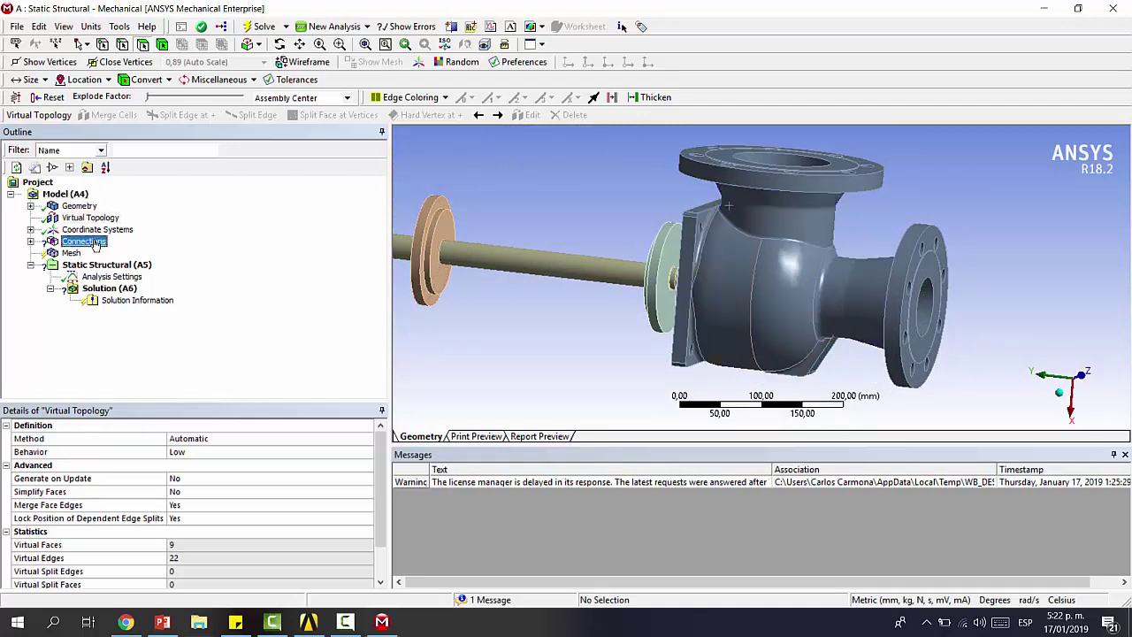
left_click(31, 241)
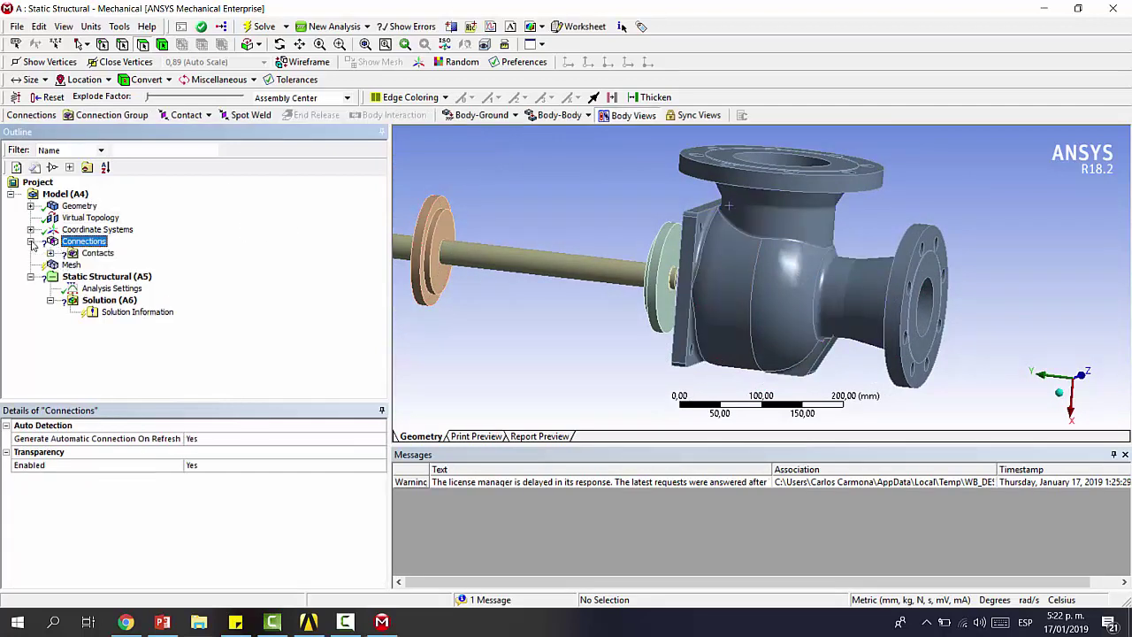
left_click(99, 253)
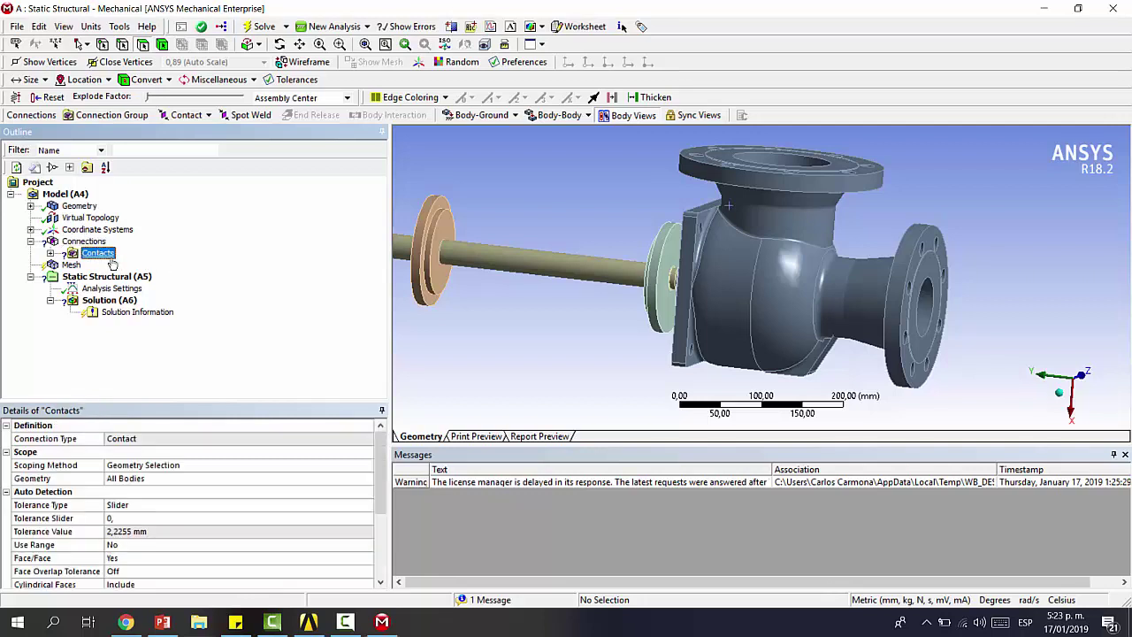
left_click(51, 252)
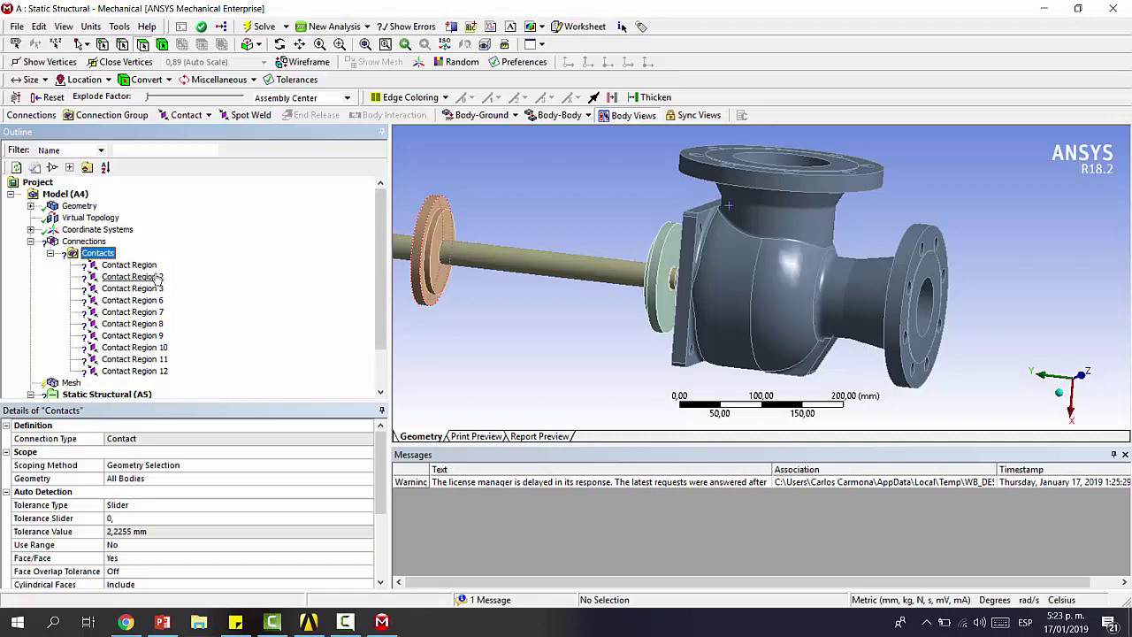
key("Delete")
key("Return")
left_click(106, 241)
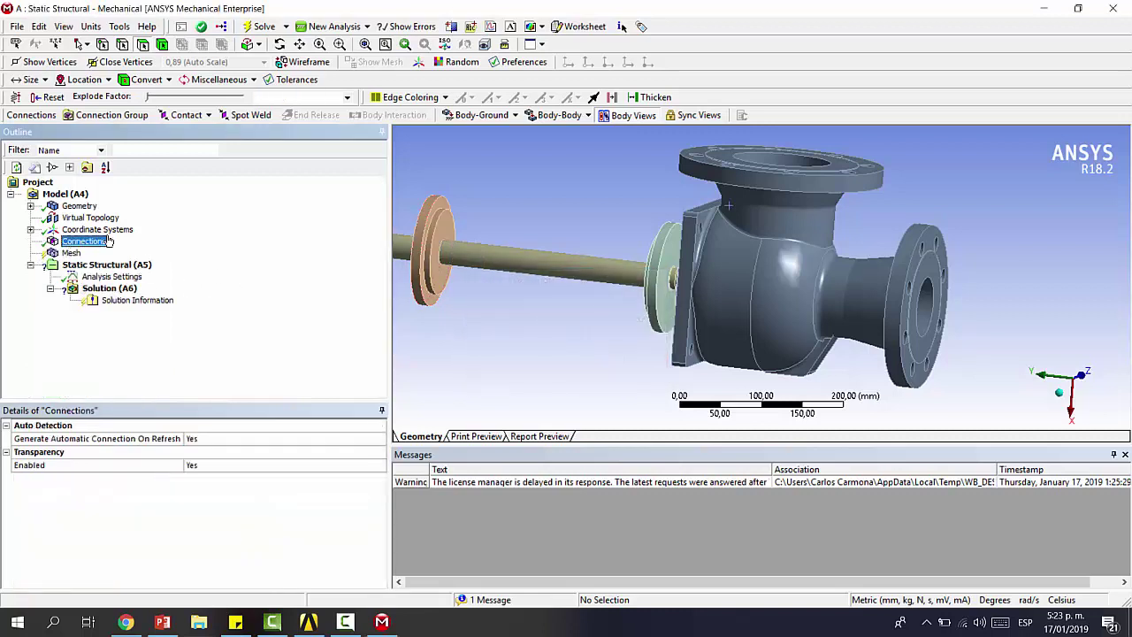
left_click(478, 116)
left_click(516, 116)
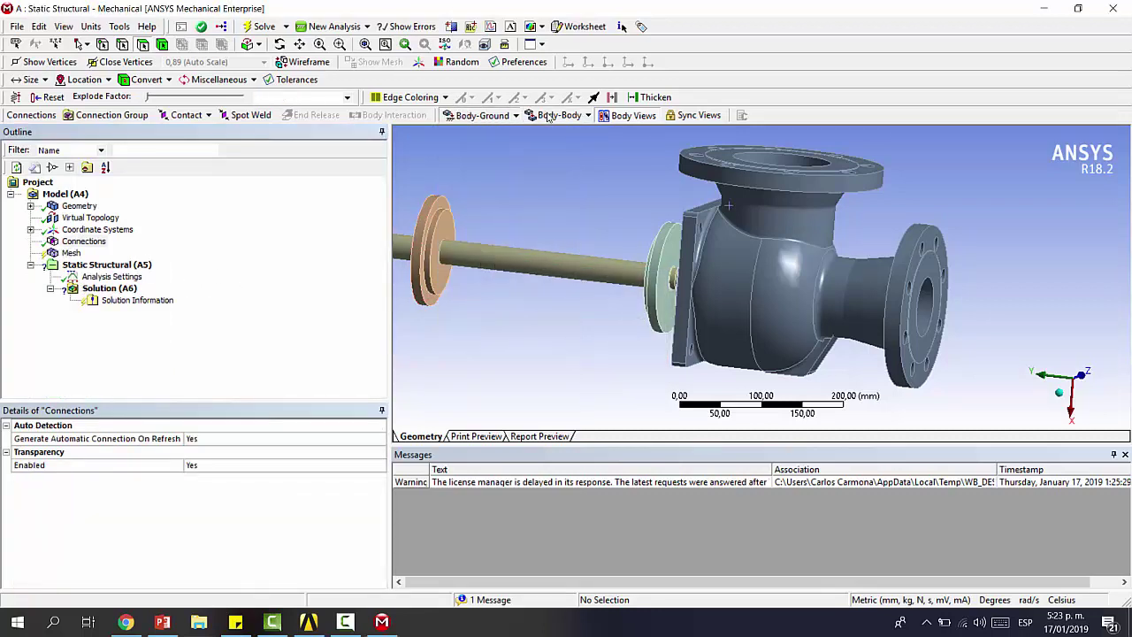
left_click(510, 117)
left_click(559, 113)
left_click(560, 114)
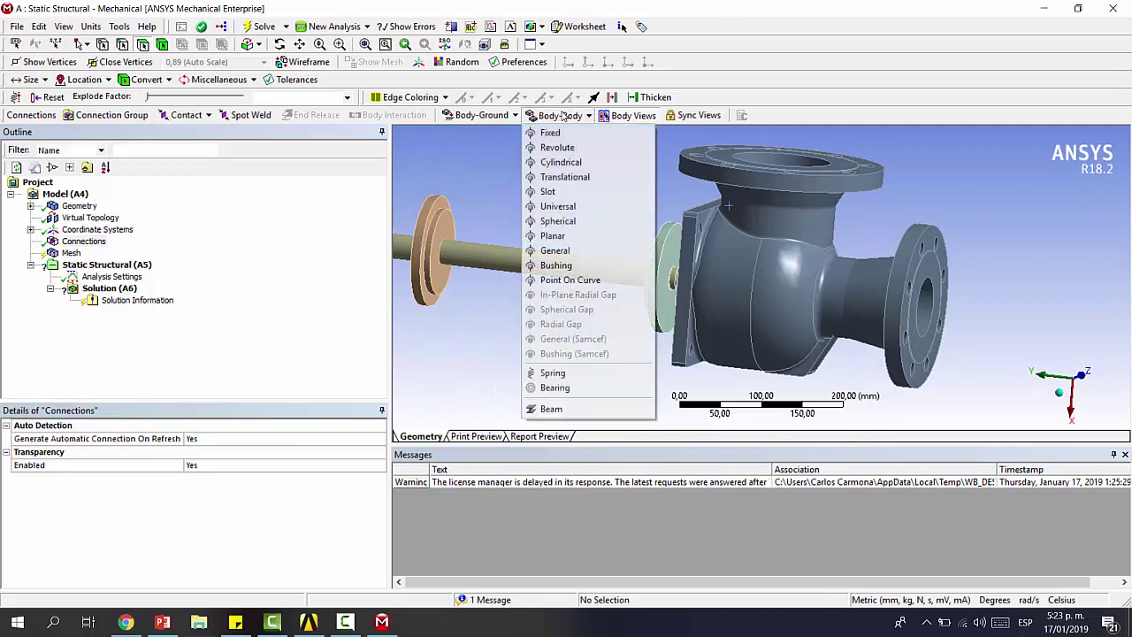
left_click(500, 114)
scroll(539, 170, "down", 2)
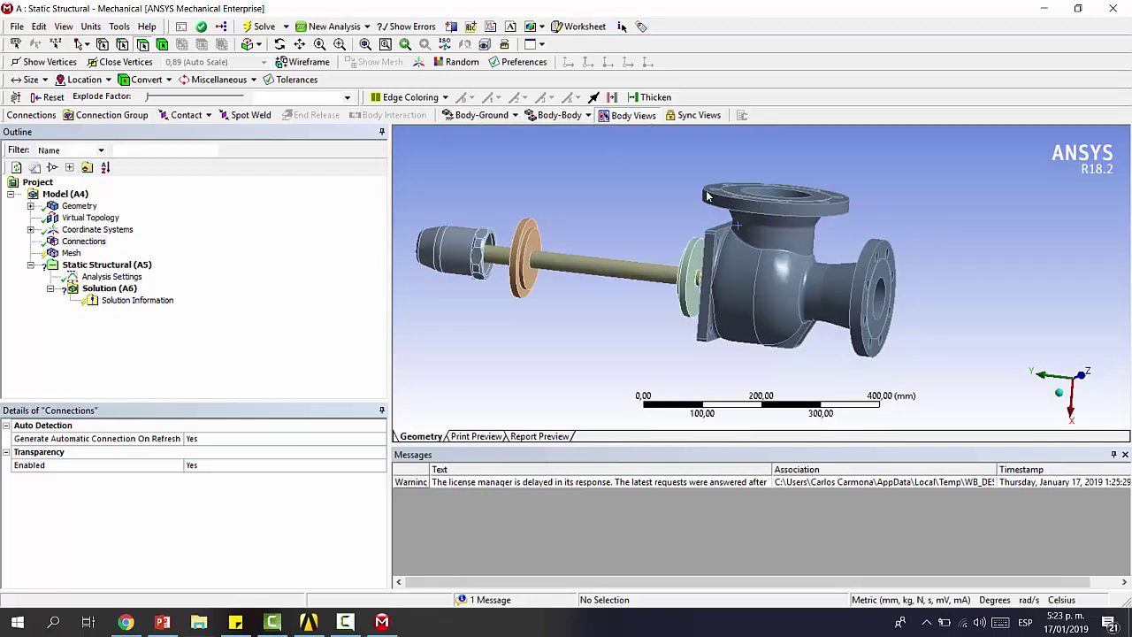
scroll(671, 219, "up", 3)
scroll(671, 219, "down", 2)
scroll(616, 206, "up", 1)
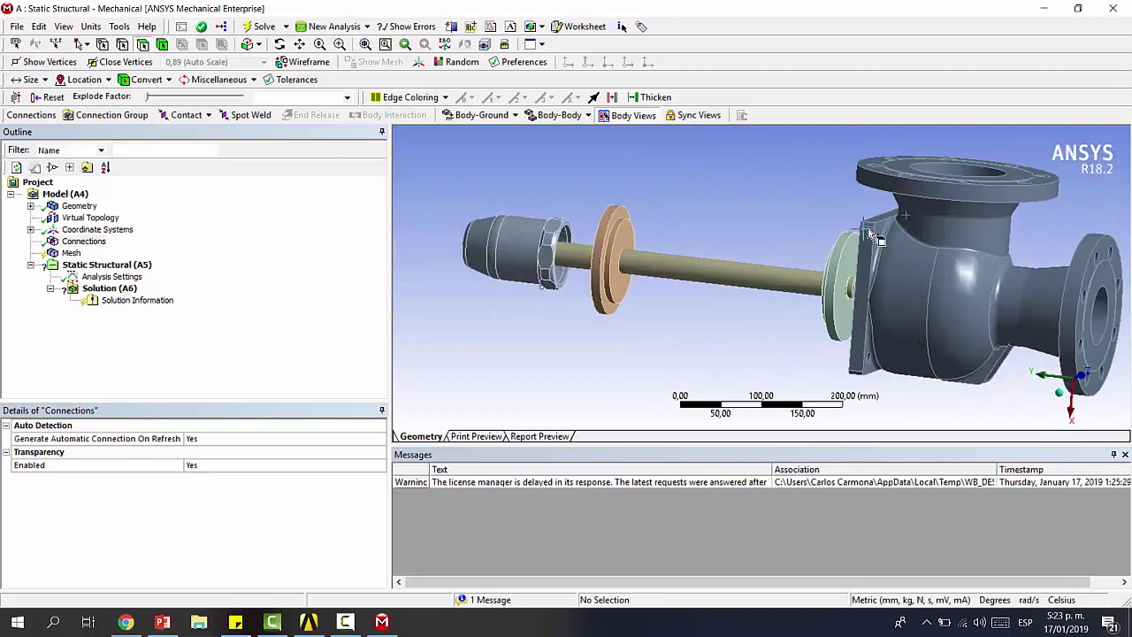
- Show all bodies of the valve assembly again, including the hidden spring cover
left_click(78, 206)
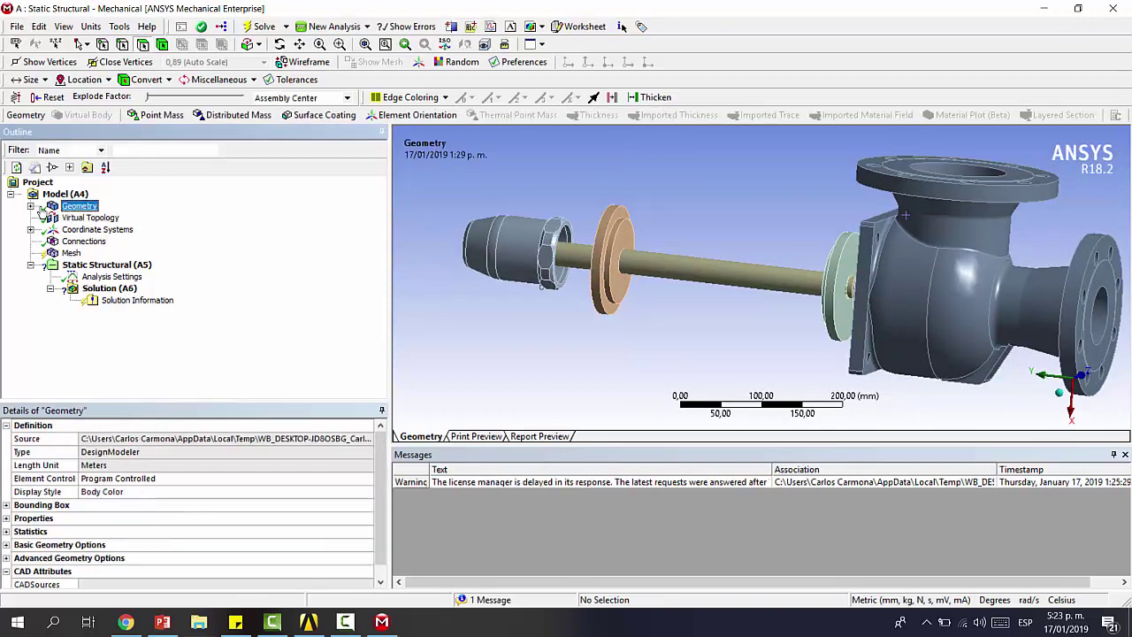
left_click(31, 206)
right_click(92, 218)
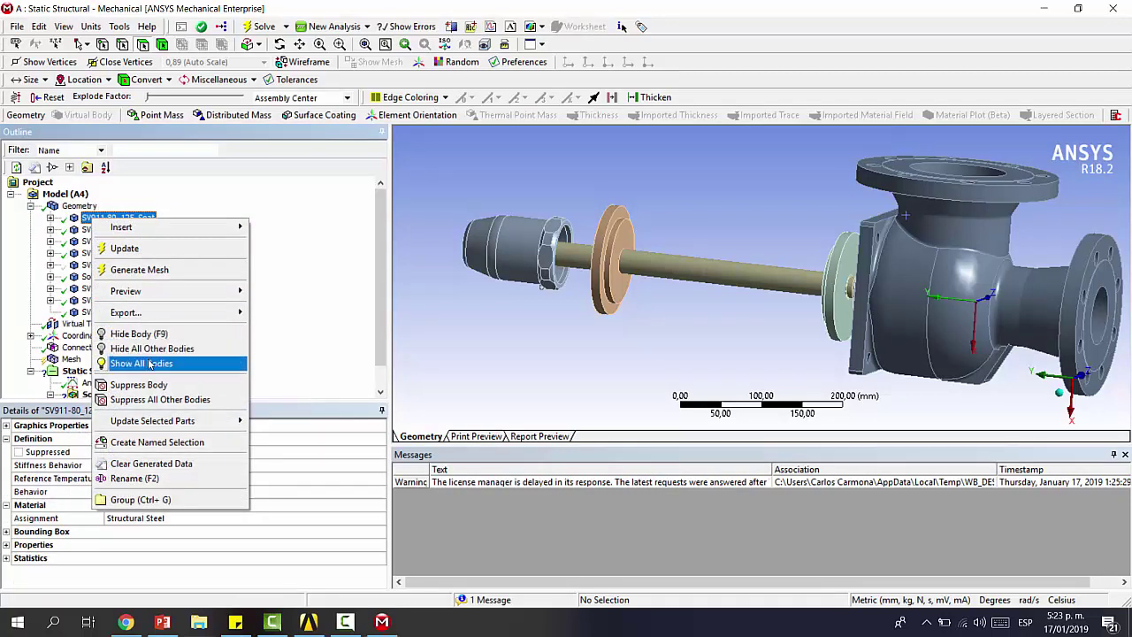
left_click(142, 362)
- Add a fixed body-to-body joint under Connections
middle_click_drag(586, 227, 615, 234, "ctrl")
scroll(619, 235, "up", 3)
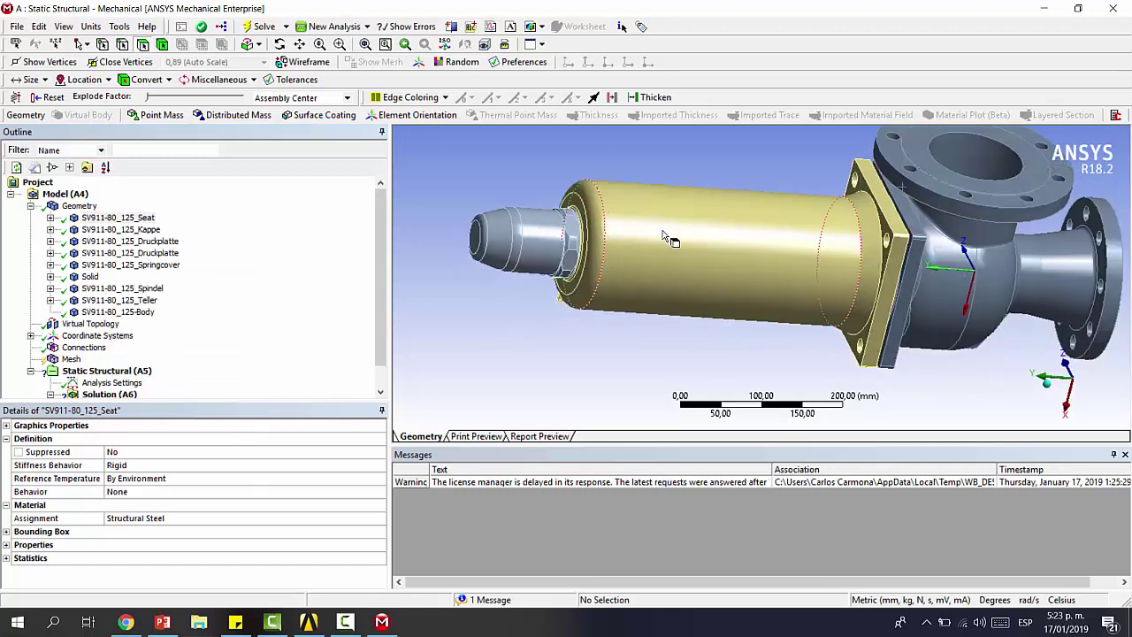
scroll(559, 228, "up", 3)
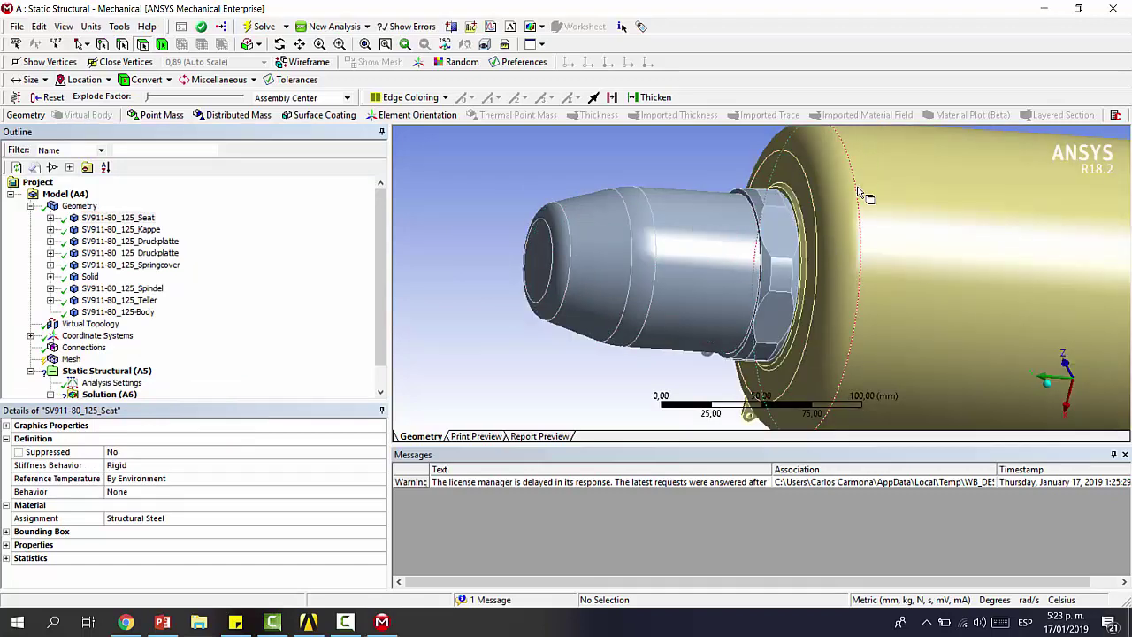
middle_click_drag(862, 223, 423, 122)
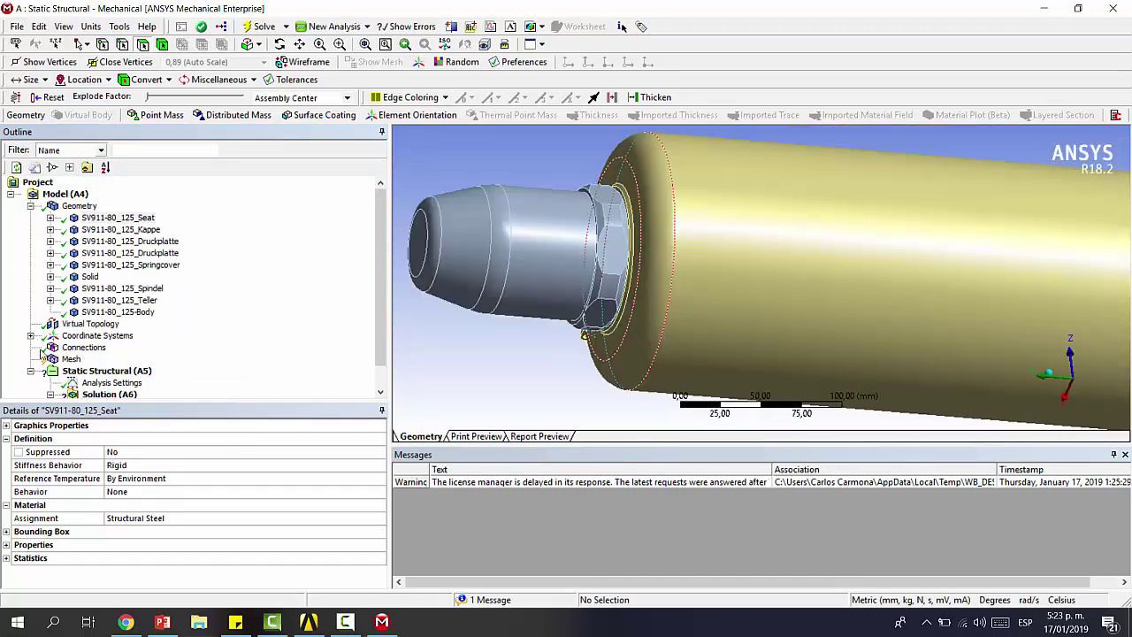
left_click(83, 346)
left_click(559, 114)
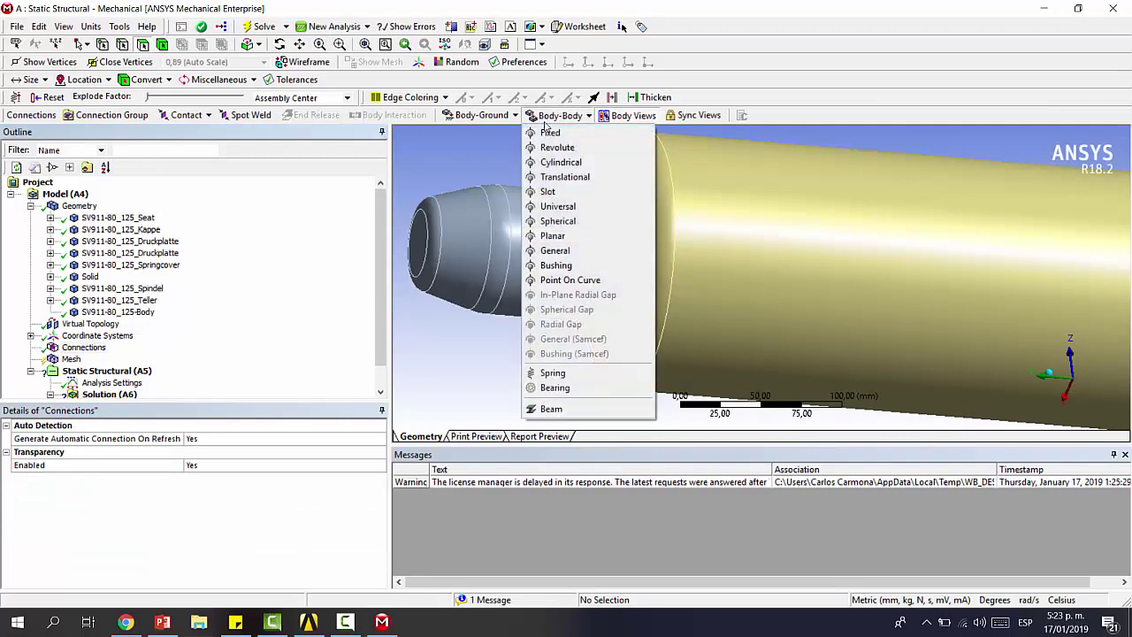
left_click(550, 133)
- Scope the fixed joint's reference side to the inner cylindrical face at the open end of the Kappe
middle_click_drag(449, 263, 500, 251)
left_click(501, 251)
left_click(502, 262)
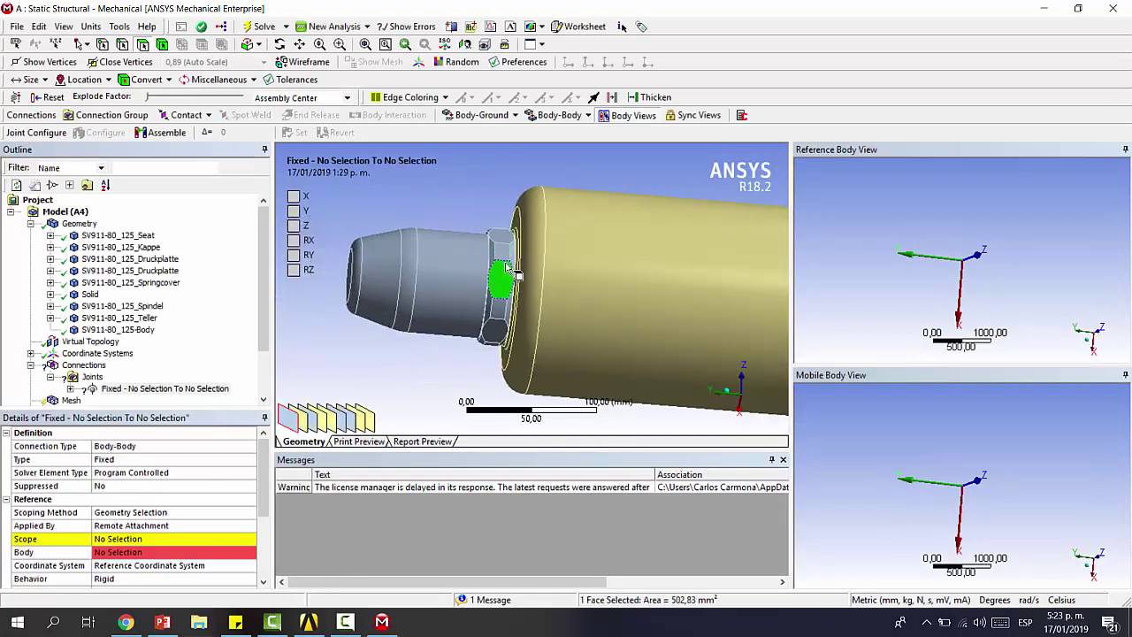
left_click(133, 538)
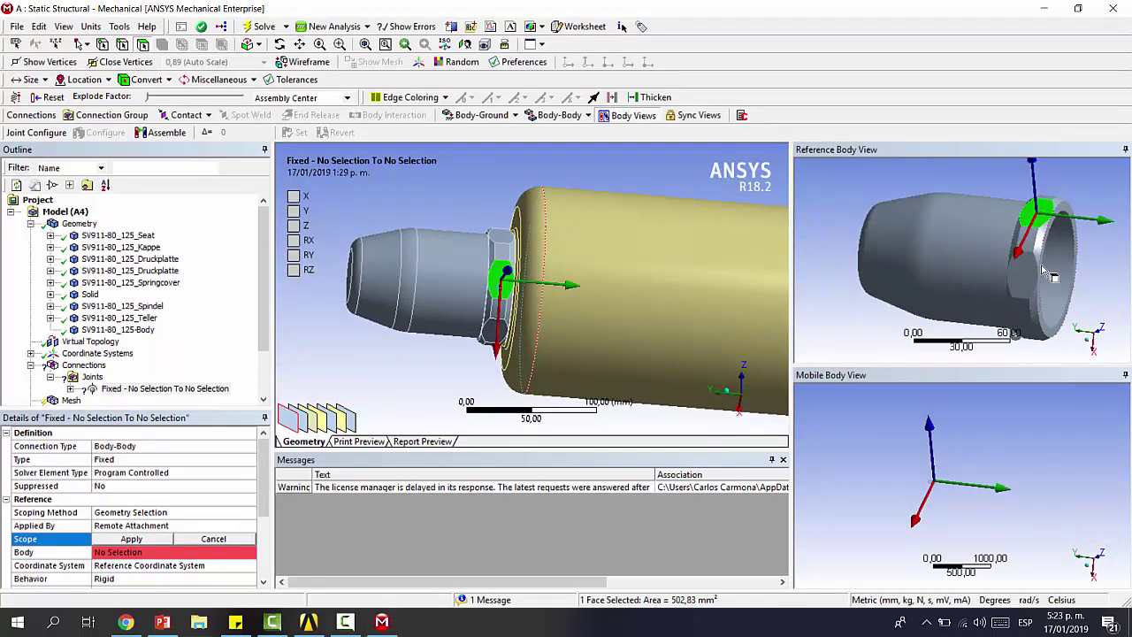
left_click(1047, 283)
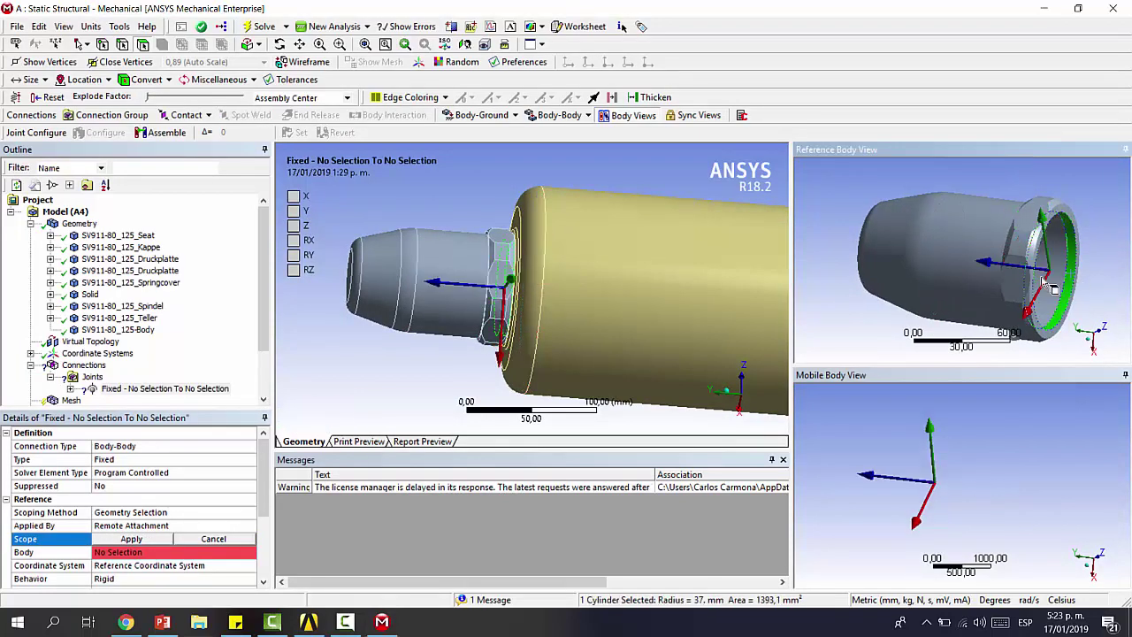
left_click(163, 538)
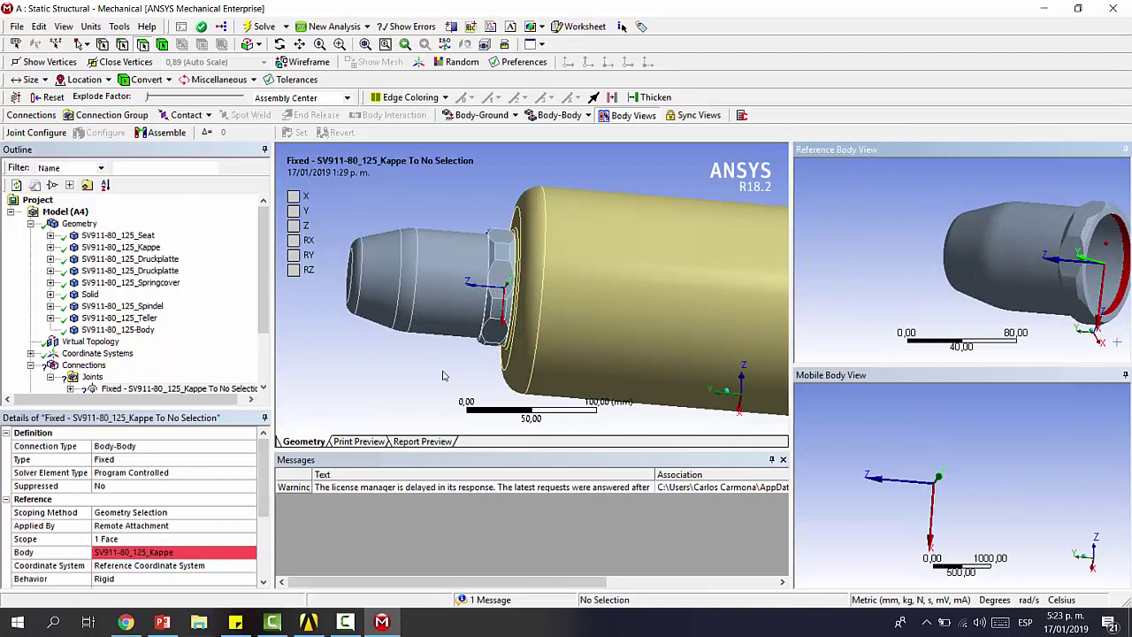
- Scope the same joint's mobile side to the cylindrical neck face of the Springcover, where the cap seats
middle_click_drag(582, 356, 547, 351, "ctrl")
scroll(154, 515, "down", 3)
left_click(142, 526)
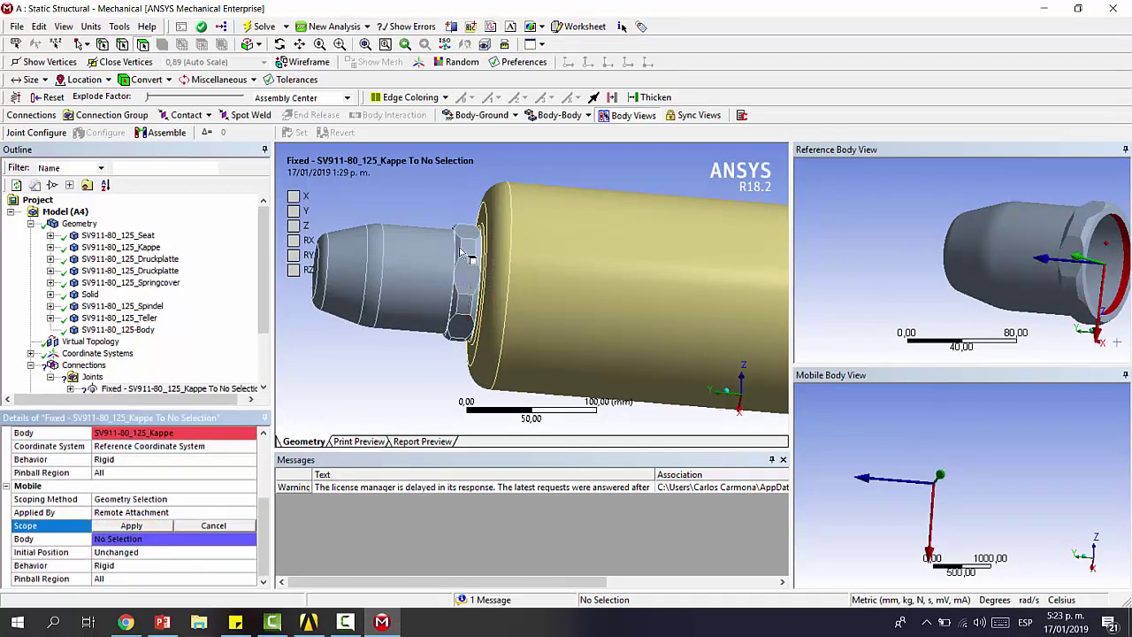
left_click(495, 243)
left_click(857, 453)
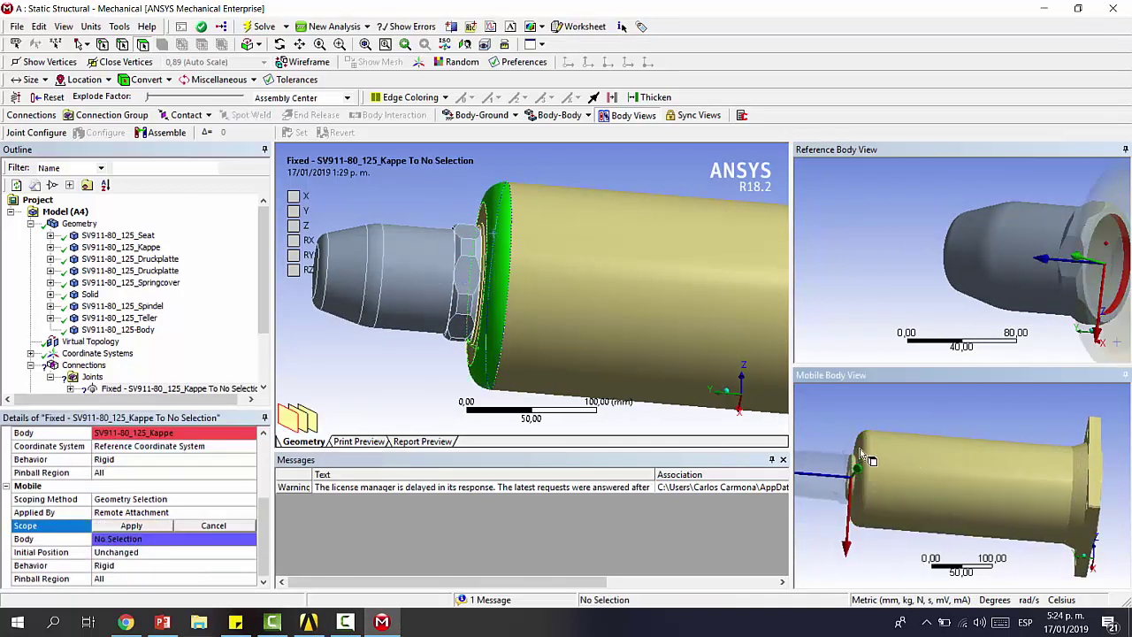
right_click_drag(798, 438, 871, 529)
left_click(986, 421)
left_click(986, 424)
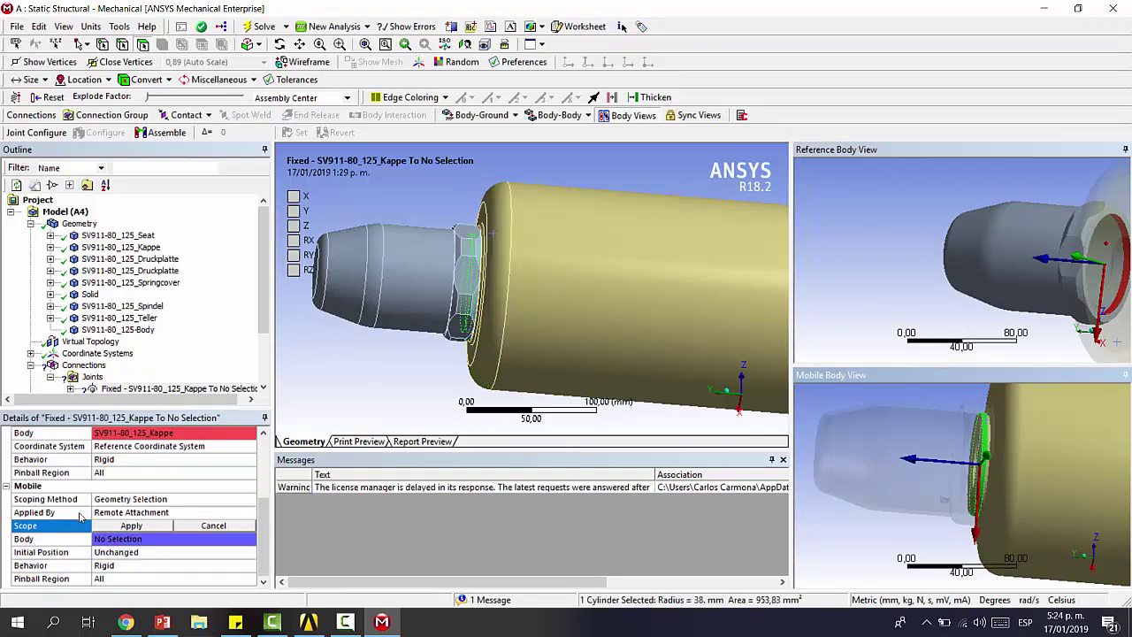
left_click(129, 525)
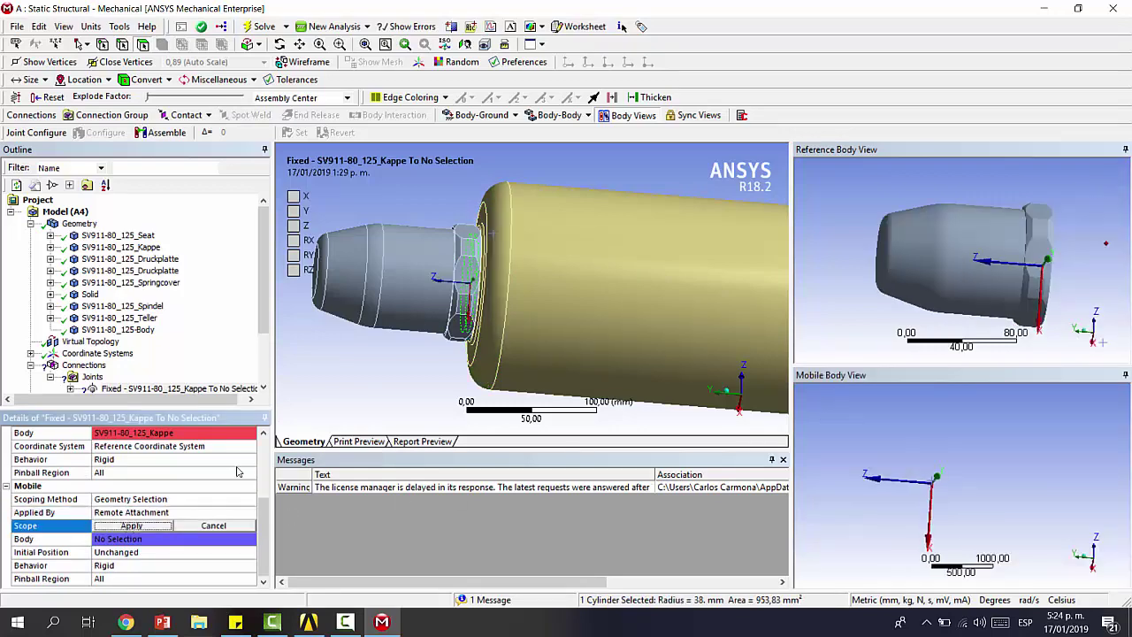
- Add a second fixed body-to-body joint for the flange end of the spring cover
scroll(429, 332, "down", 2)
middle_click_drag(726, 302, 557, 259, "ctrl")
middle_click_drag(542, 312, 557, 234, "ctrl")
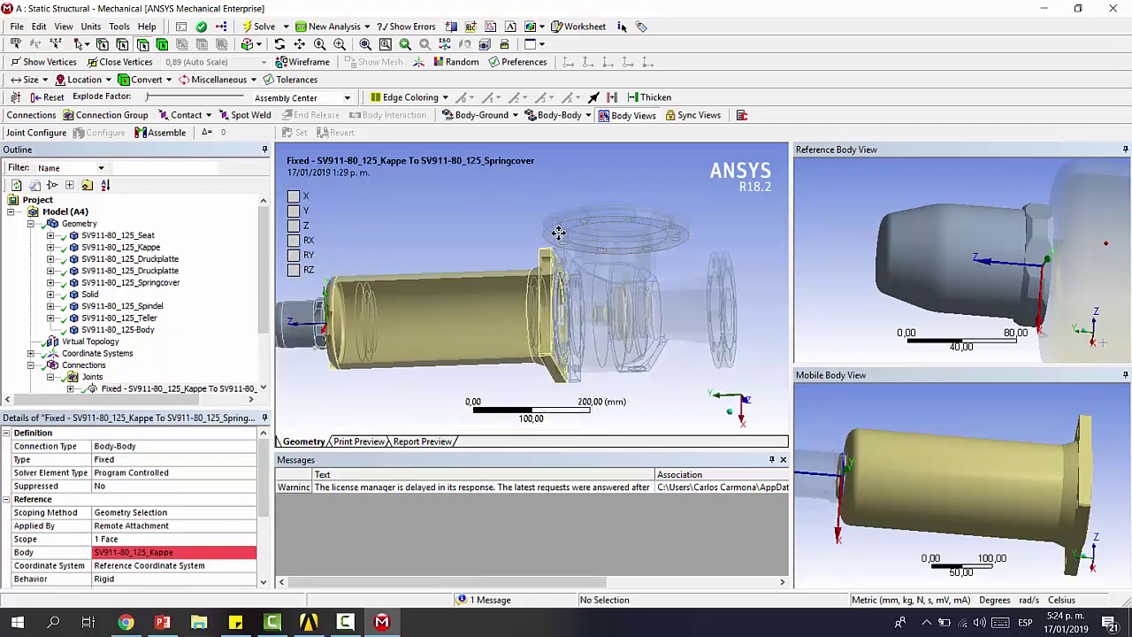
left_click(587, 115)
left_click(550, 139)
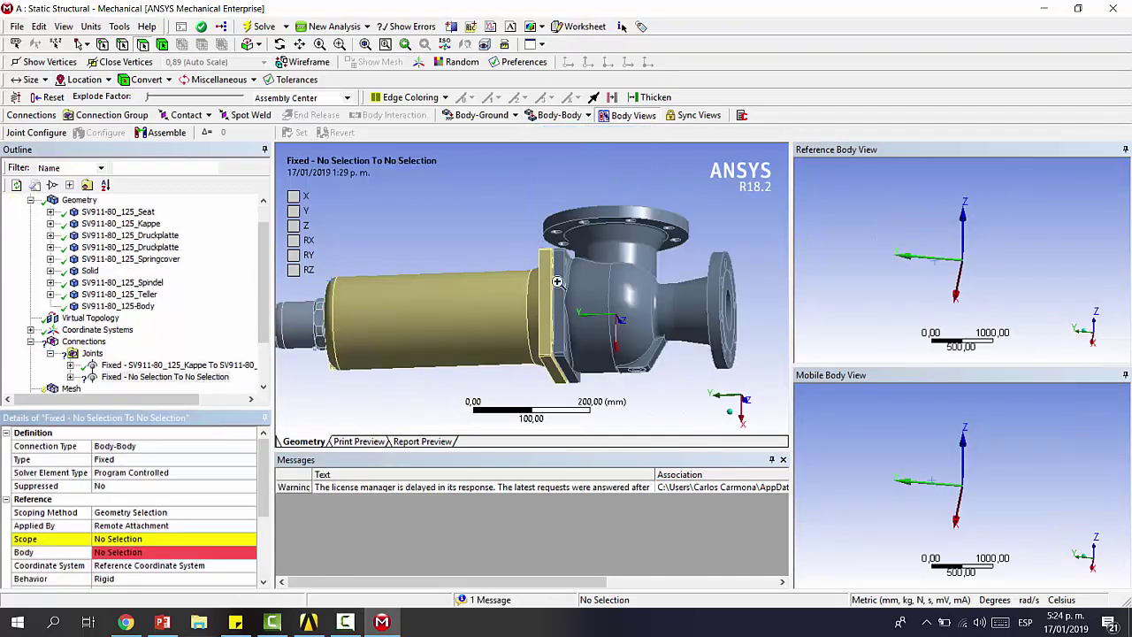
- Hide the valve body to expose the spring cover's flange opening and the Solid disc inside it
scroll(588, 321, "up", 5)
middle_click_drag(499, 235, 514, 261)
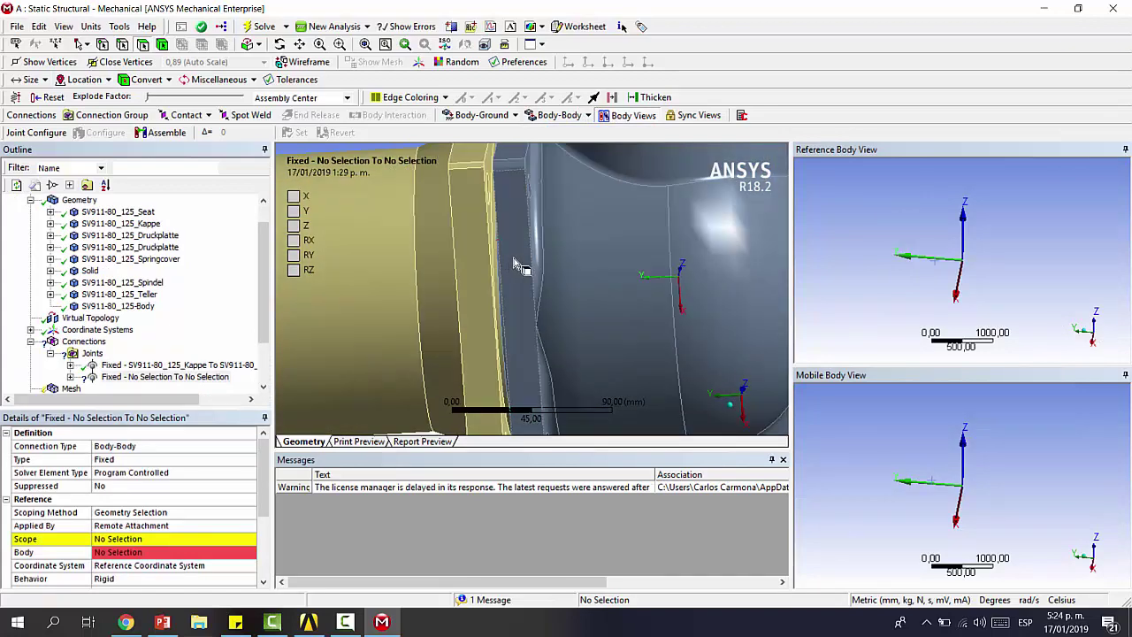
middle_click_drag(402, 254, 426, 266)
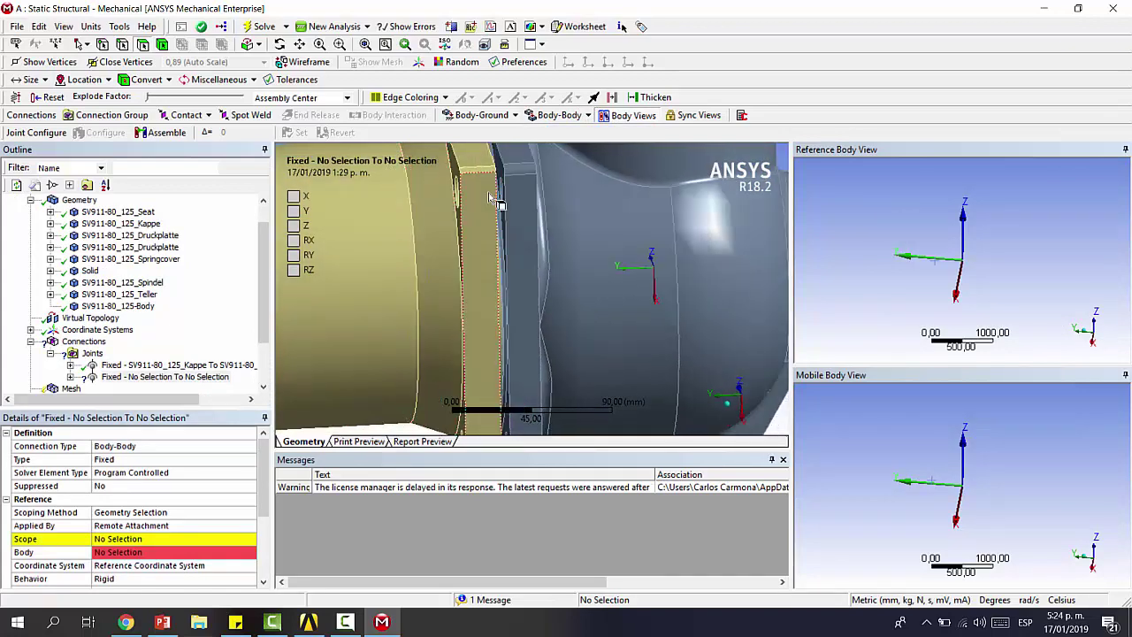
middle_click_drag(519, 183, 459, 230)
left_click(167, 539)
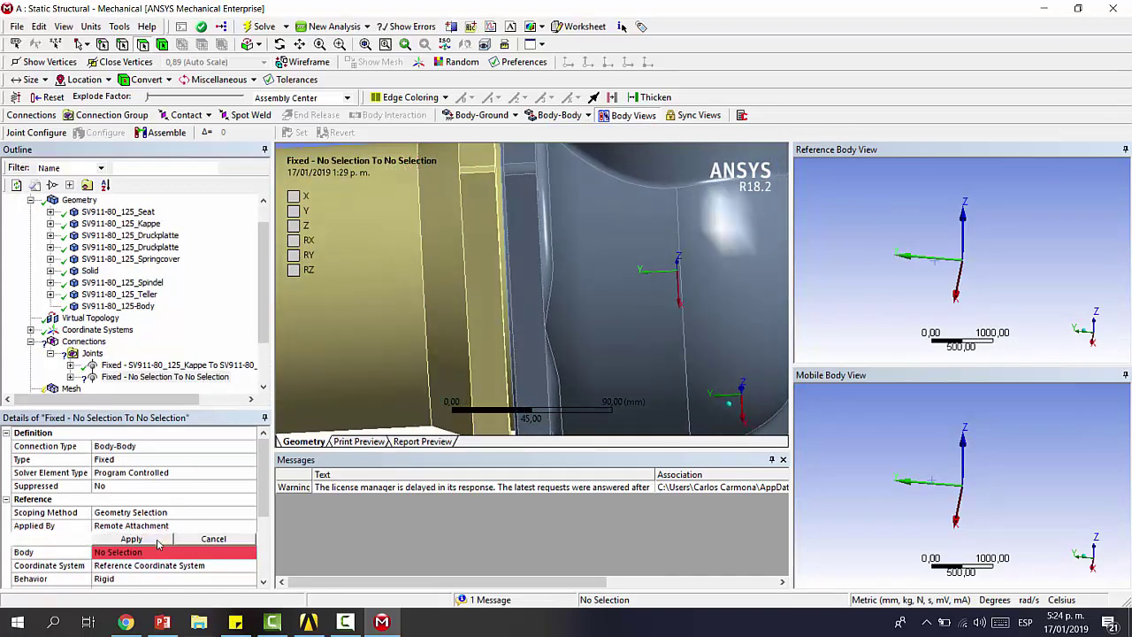
left_click(492, 204)
scroll(547, 233, "down", 3)
left_click(580, 234)
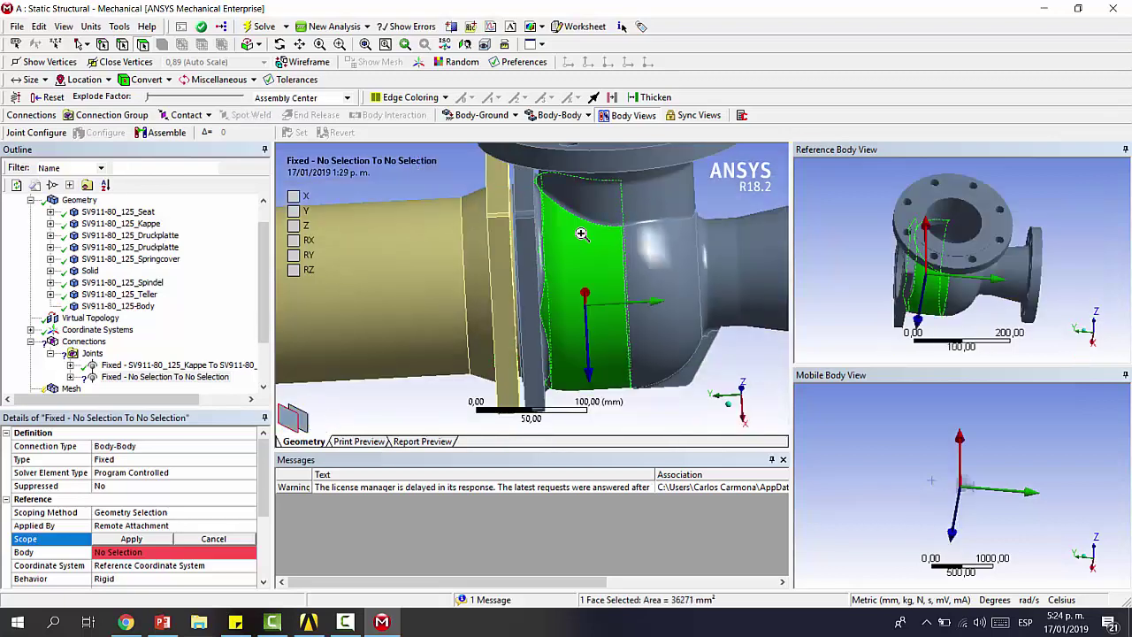
right_click(580, 234)
left_click(630, 227)
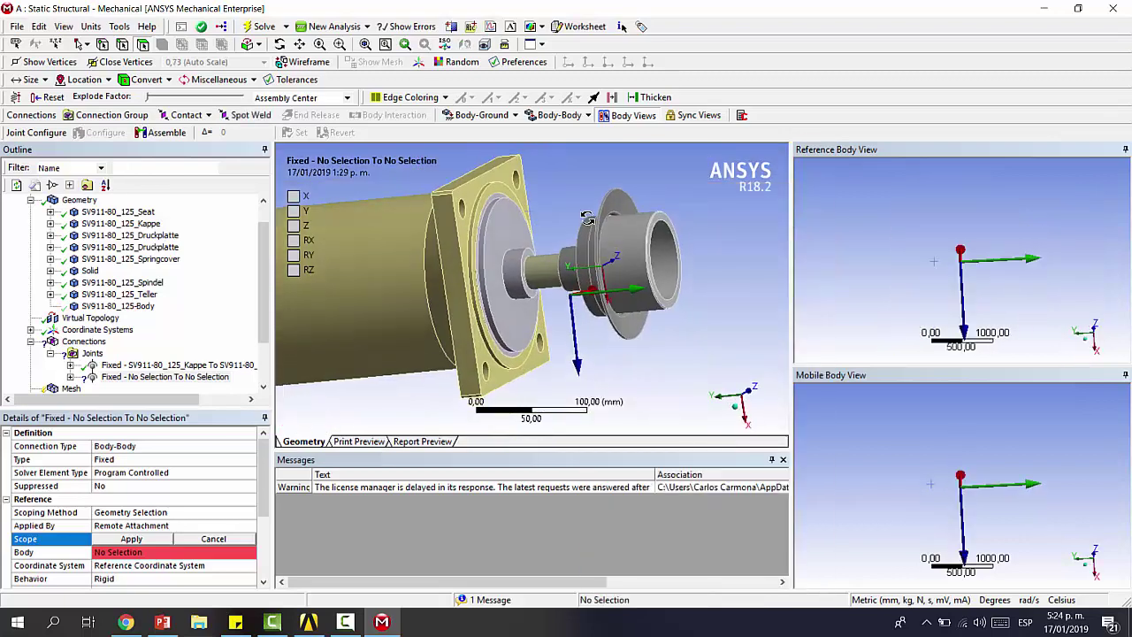
- Scope the second fixed joint's reference side to the inner cylindrical face of the Springcover's flange opening
left_click(559, 116)
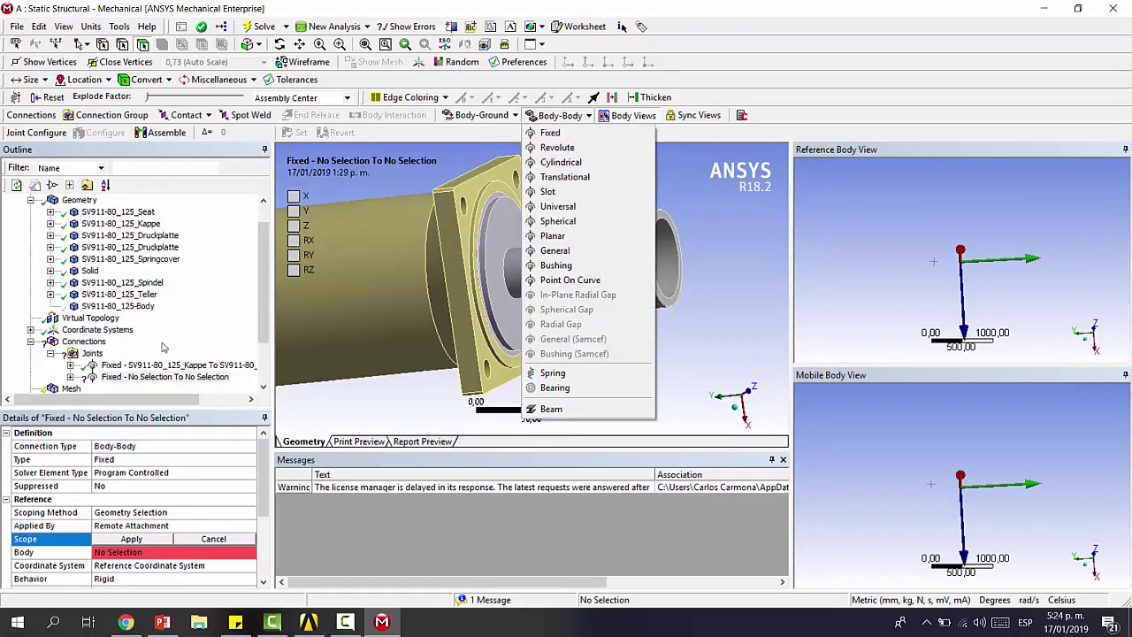
left_click(148, 378)
right_click_drag(481, 197, 524, 225)
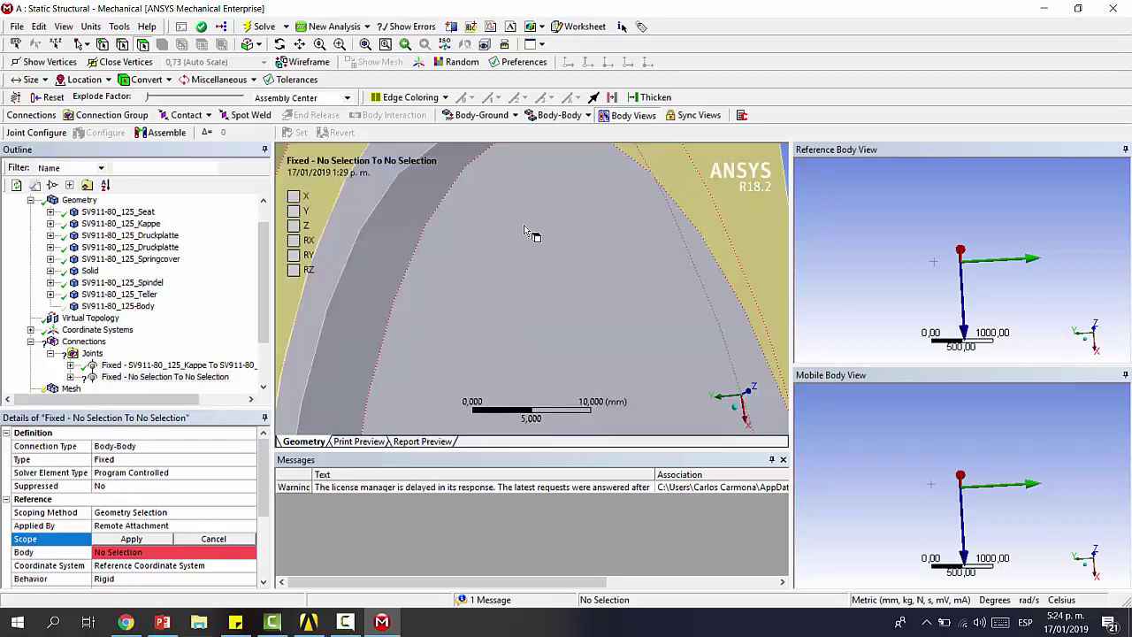
scroll(413, 197, "down", 3)
left_click(425, 248)
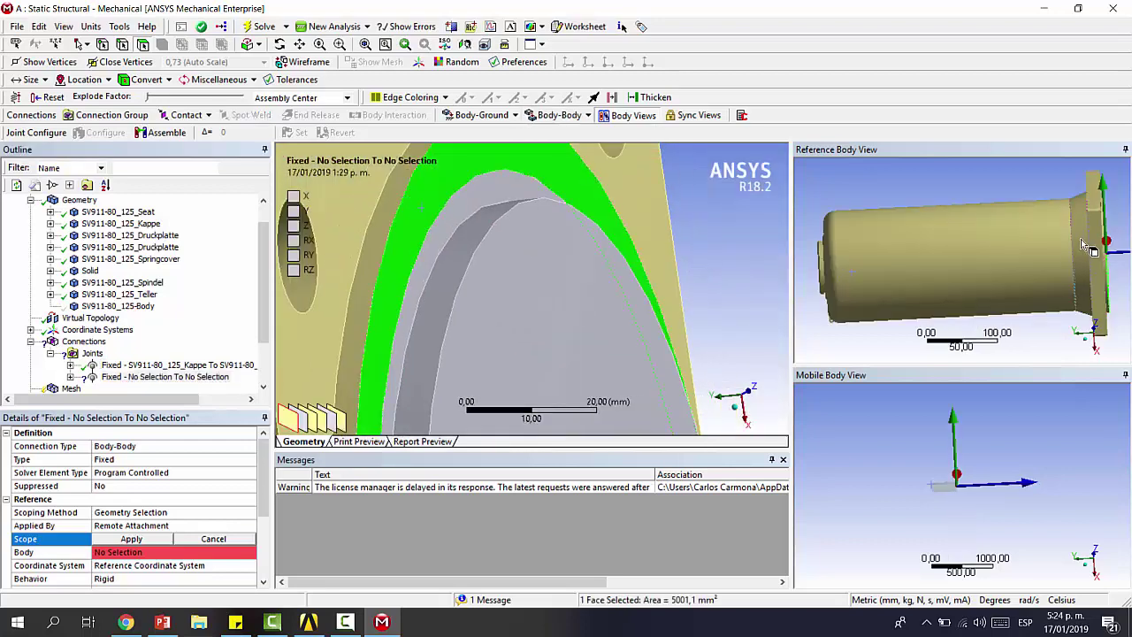
right_click_drag(1064, 199, 1101, 227)
left_click(1010, 201)
left_click(132, 538)
- Scope the second joint's mobile side to the outer cylindrical rim face of the Solid disc
scroll(139, 534, "down", 4)
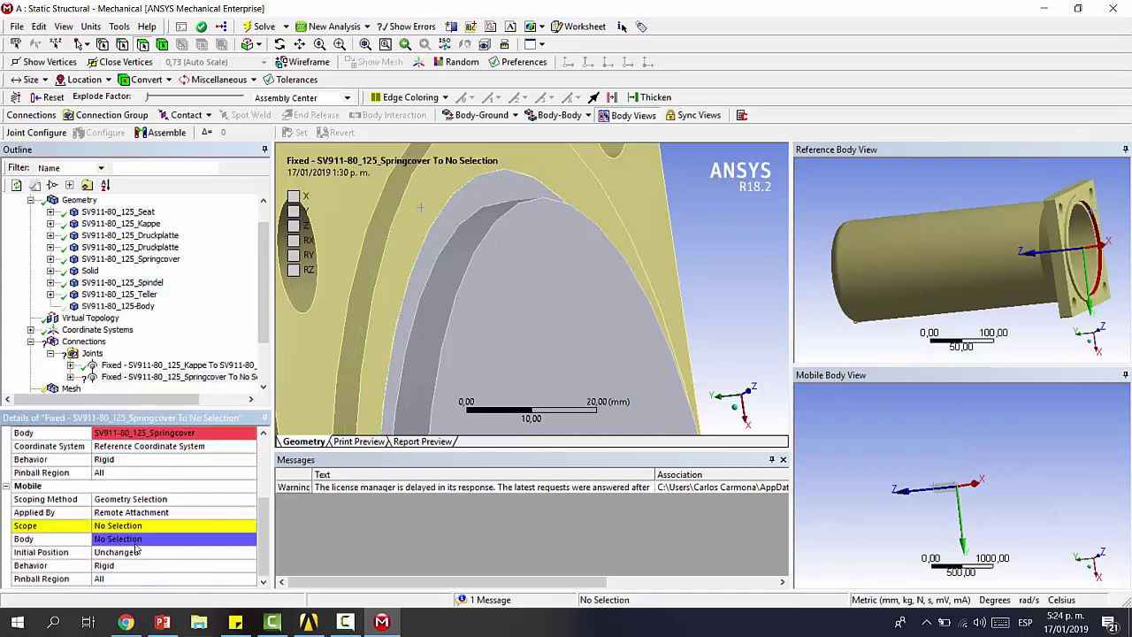
left_click(141, 529)
left_click(442, 252)
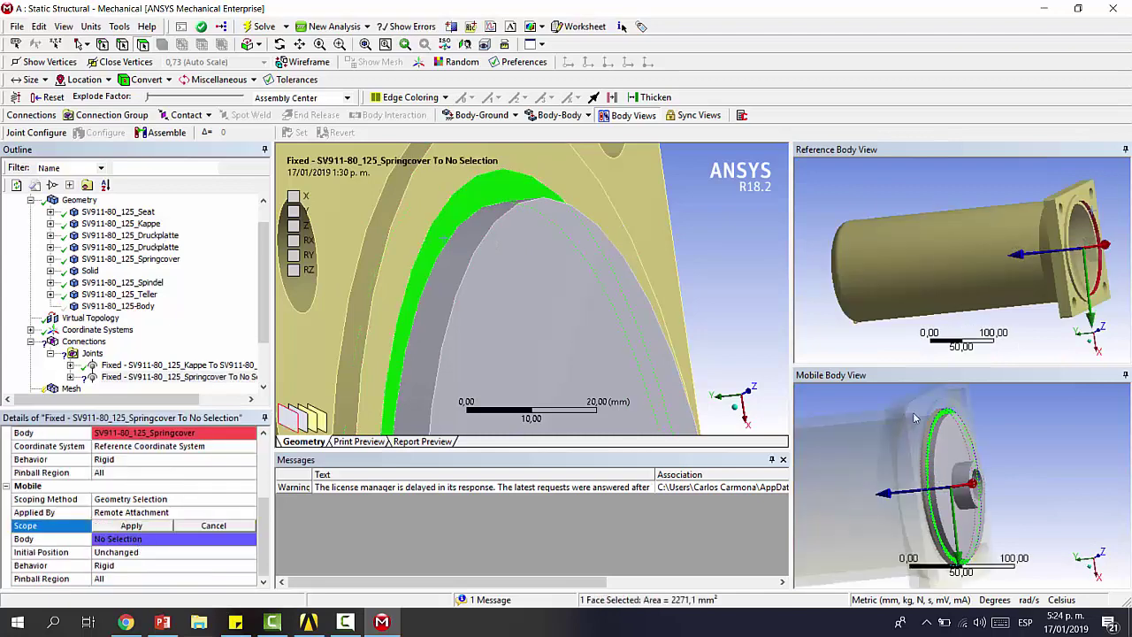
scroll(972, 489, "up", 3)
left_click(939, 460)
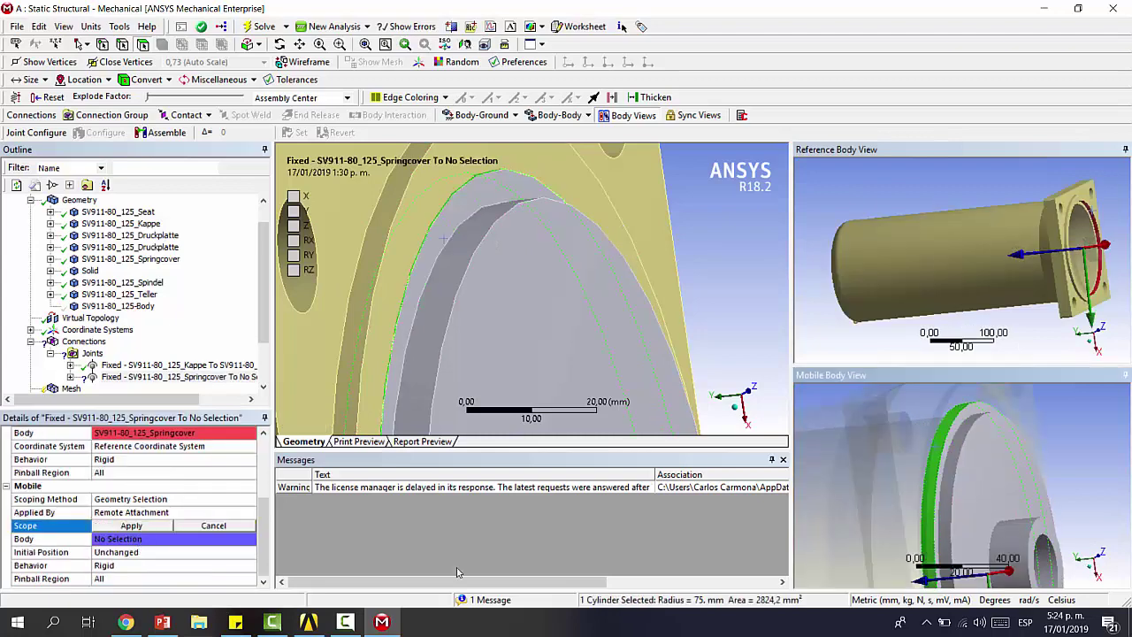
left_click(131, 525)
- Show all bodies again, bringing back the hidden valve body
scroll(531, 354, "down", 5)
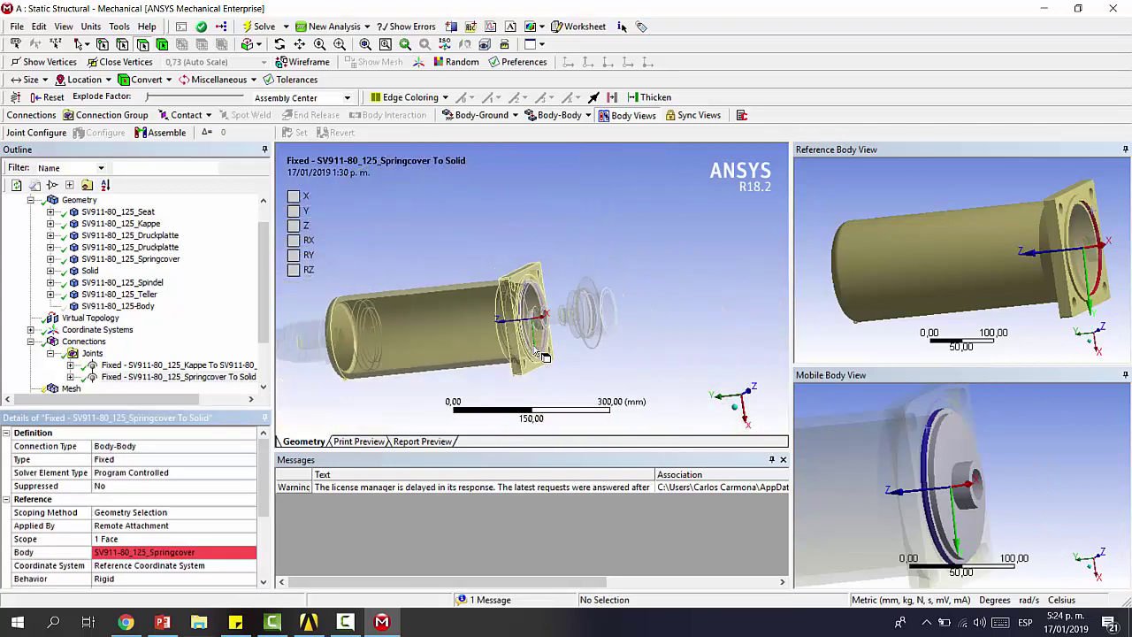
middle_click_drag(535, 352, 565, 362)
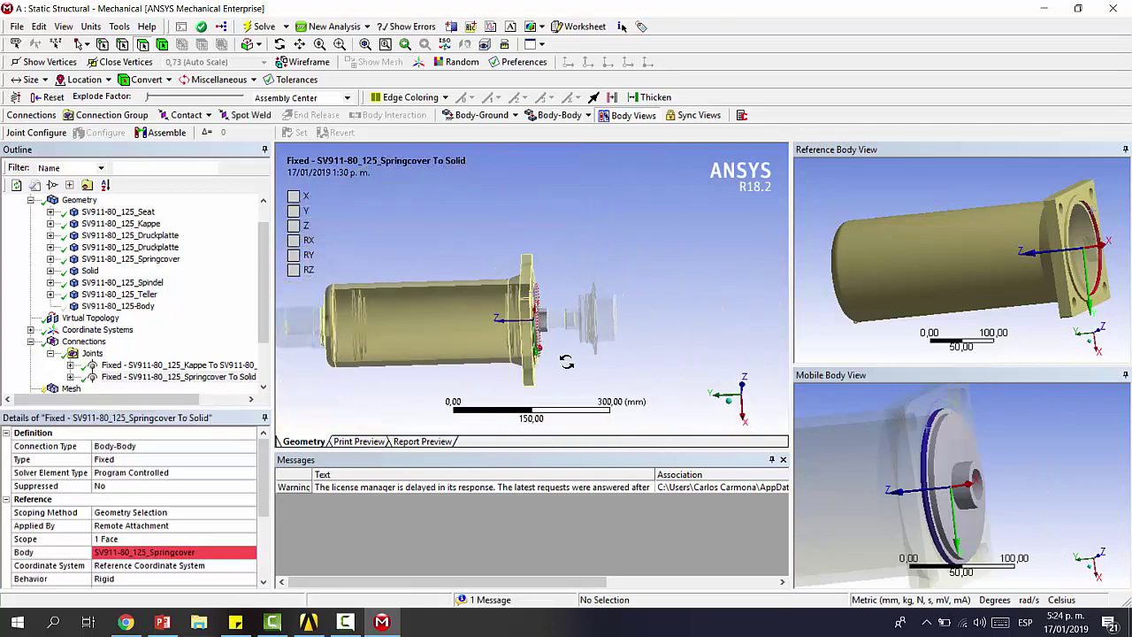
right_click(450, 298)
left_click(482, 342)
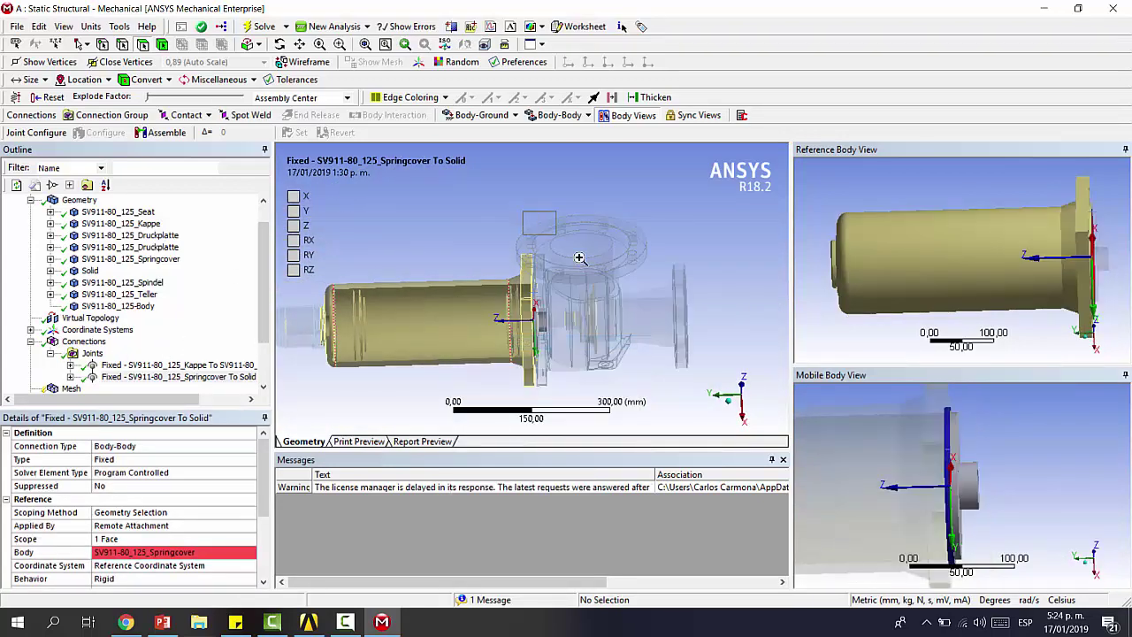
- Hide the Springcover body to reach the disc and the valve body's flange opening
right_click_drag(579, 257, 586, 284)
scroll(478, 308, "down", 4)
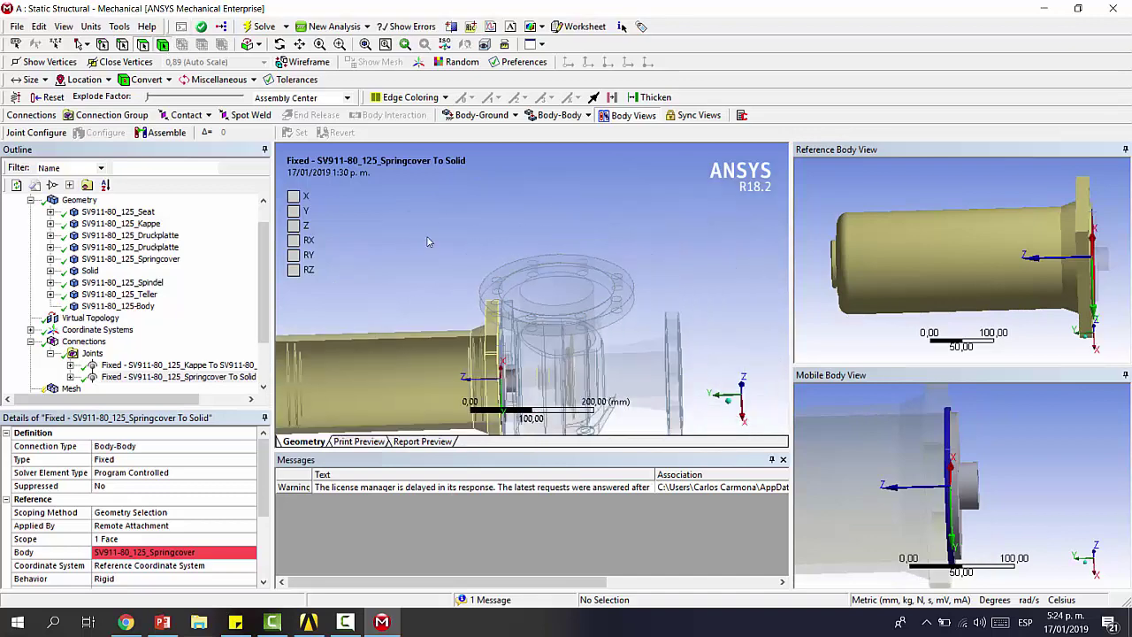
left_click(423, 345)
right_click(423, 346)
left_click(469, 301)
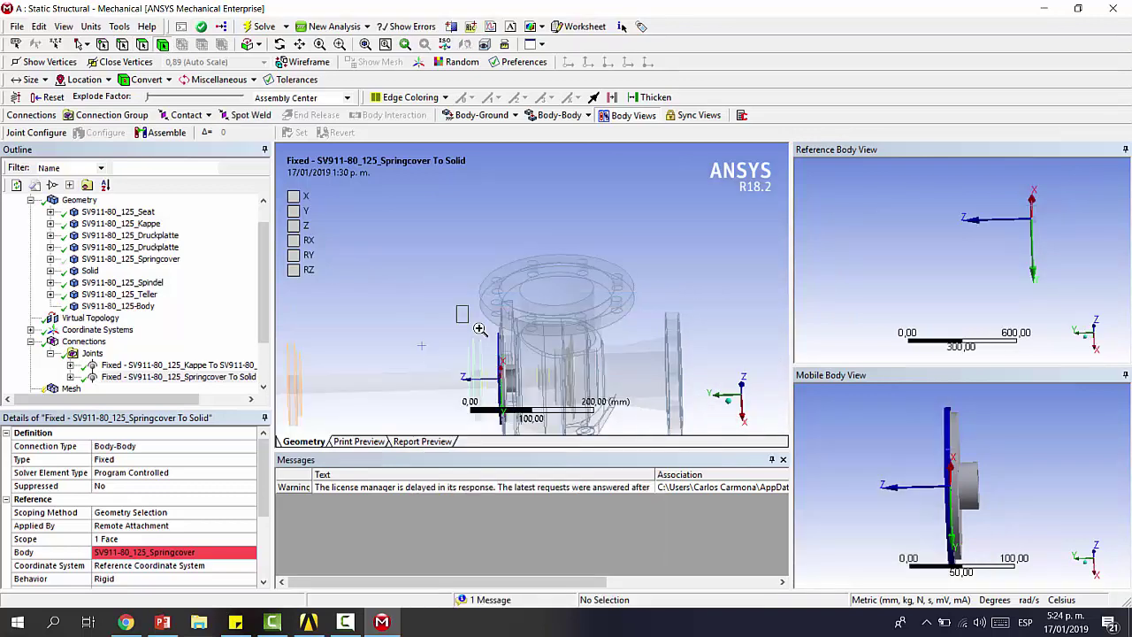
- Add a third fixed body-to-body joint to the Joints group
scroll(478, 329, "up", 4)
scroll(485, 331, "down", 2)
left_click(559, 116)
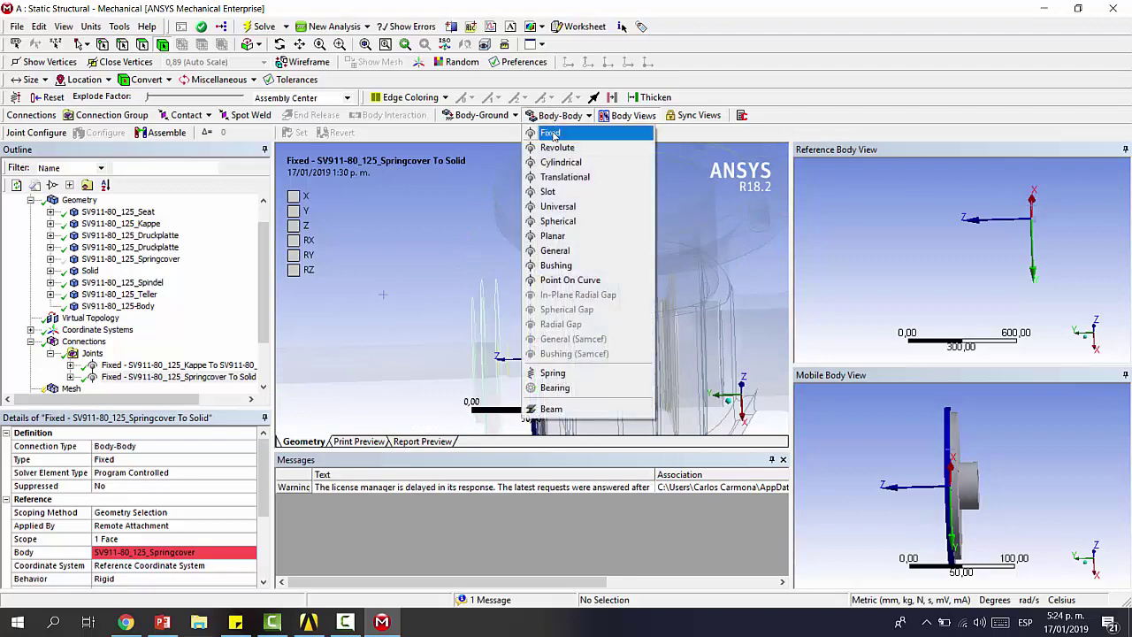
left_click(551, 134)
- Scope the third joint's reference side to the inner cylindrical face of the valve body's square flange opening
left_click(188, 536)
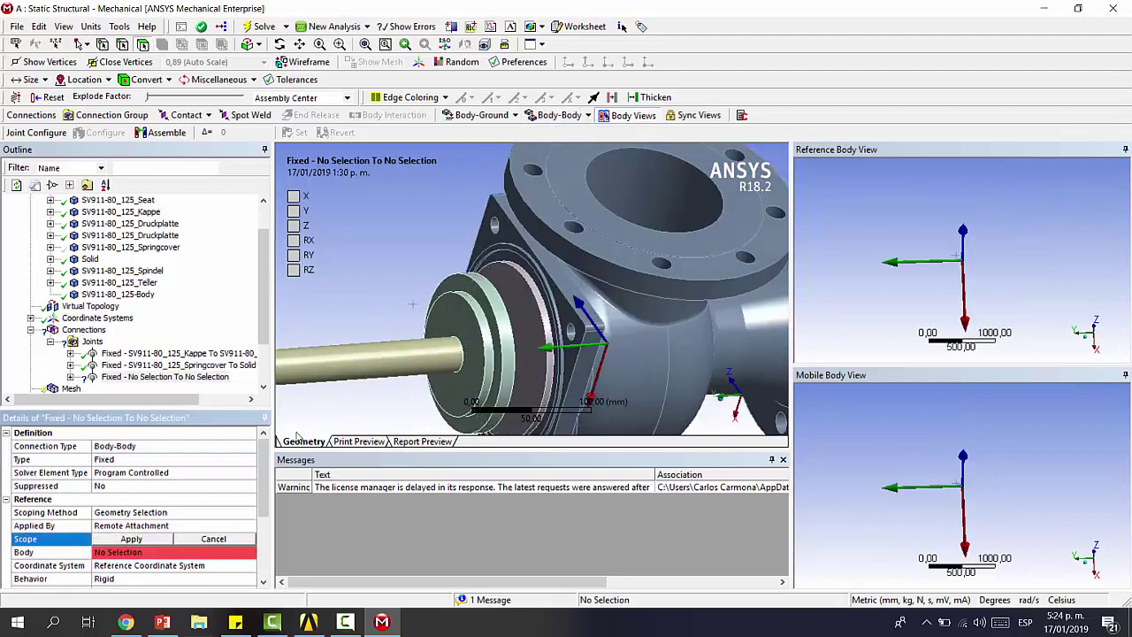
left_click(522, 279)
scroll(912, 274, "up", 8)
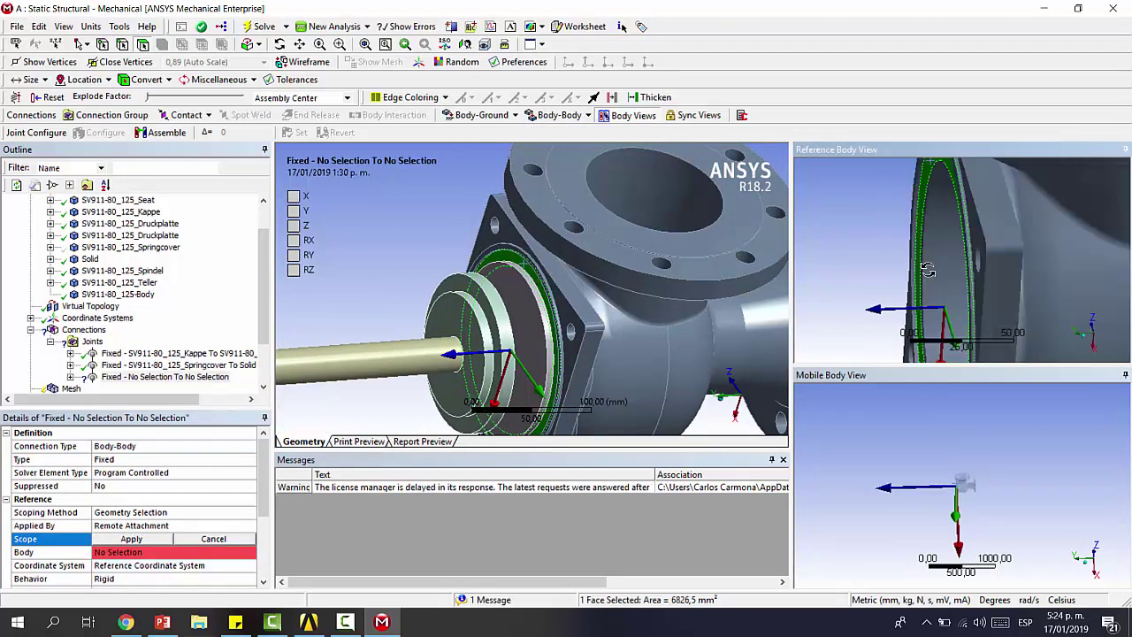
left_click(925, 247)
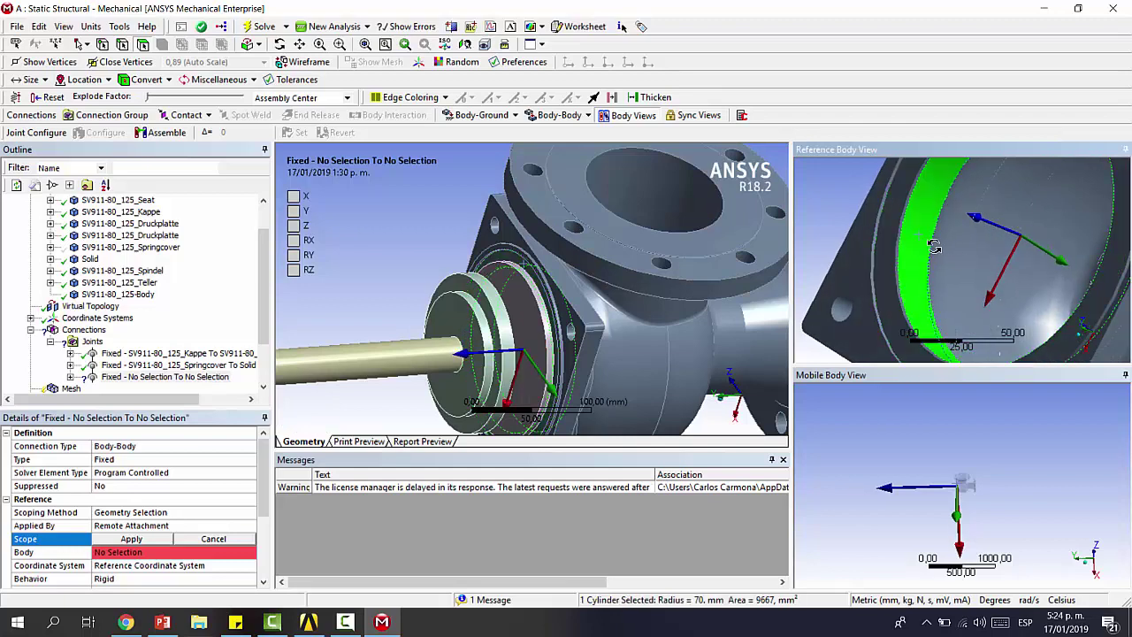
scroll(921, 256, "up", 5)
scroll(926, 257, "down", 10)
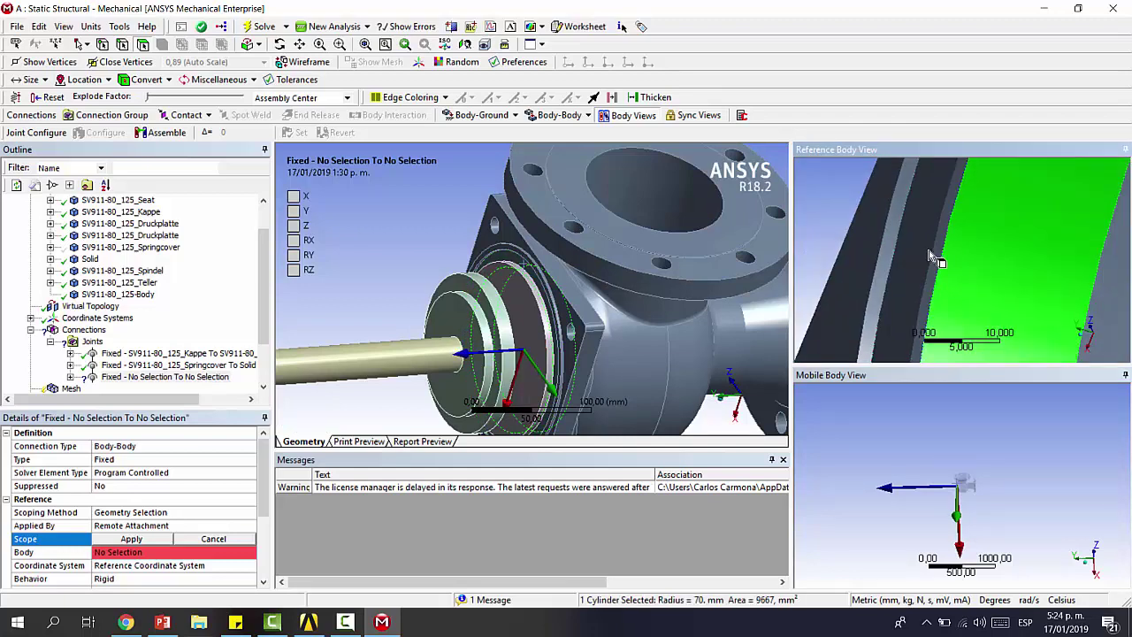
middle_click_drag(1003, 237, 816, 265)
left_click(108, 538)
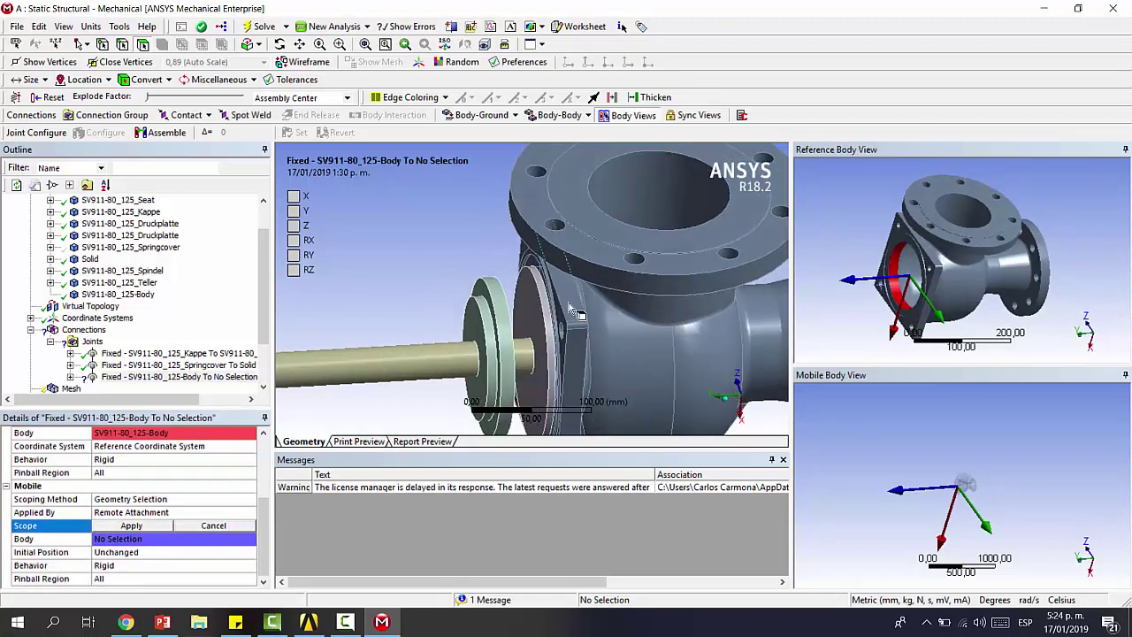
- Scope the third joint's mobile side to the smaller stepped cylindrical face of the Solid disc that fits into the valve body
left_click(541, 345)
middle_click_drag(978, 428, 922, 409)
right_click_drag(926, 410, 984, 492)
middle_click_drag(982, 458, 978, 454)
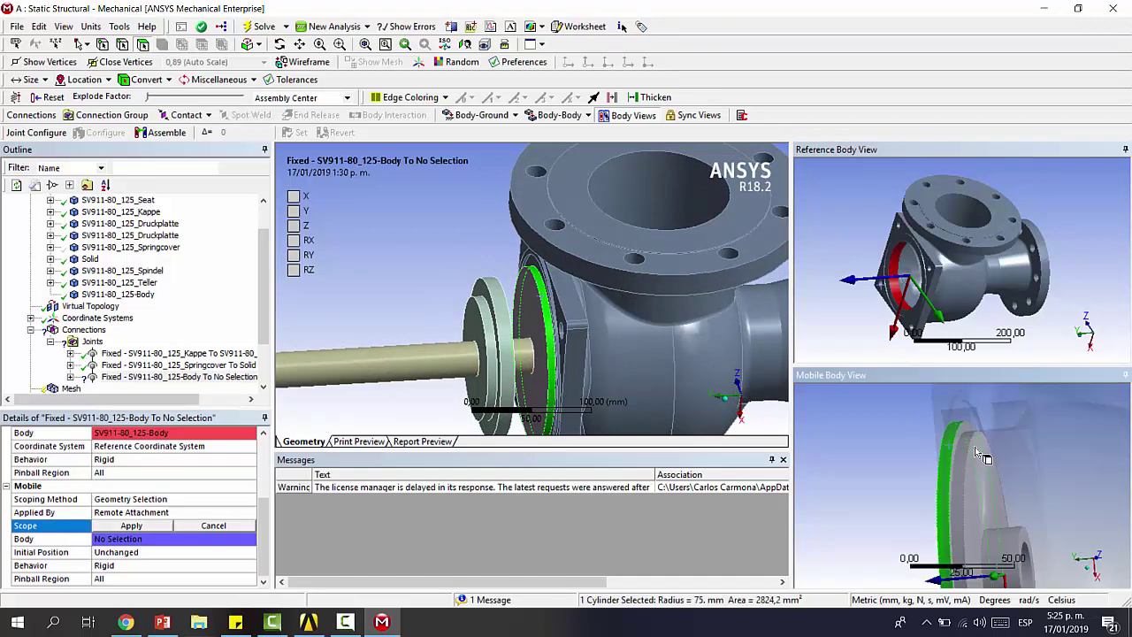
left_click(976, 447)
left_click(150, 529)
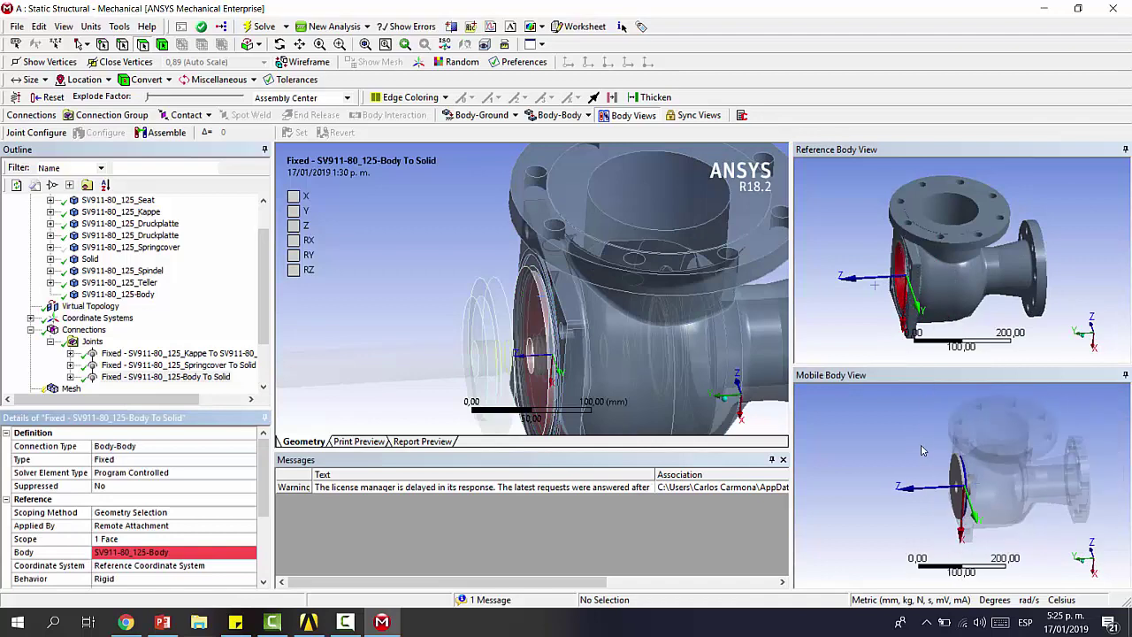
- Examine the third joint's reference and mobile faces and the assembly from several angles, and review the Kappe to Springcover joint
middle_click_drag(921, 451, 958, 469)
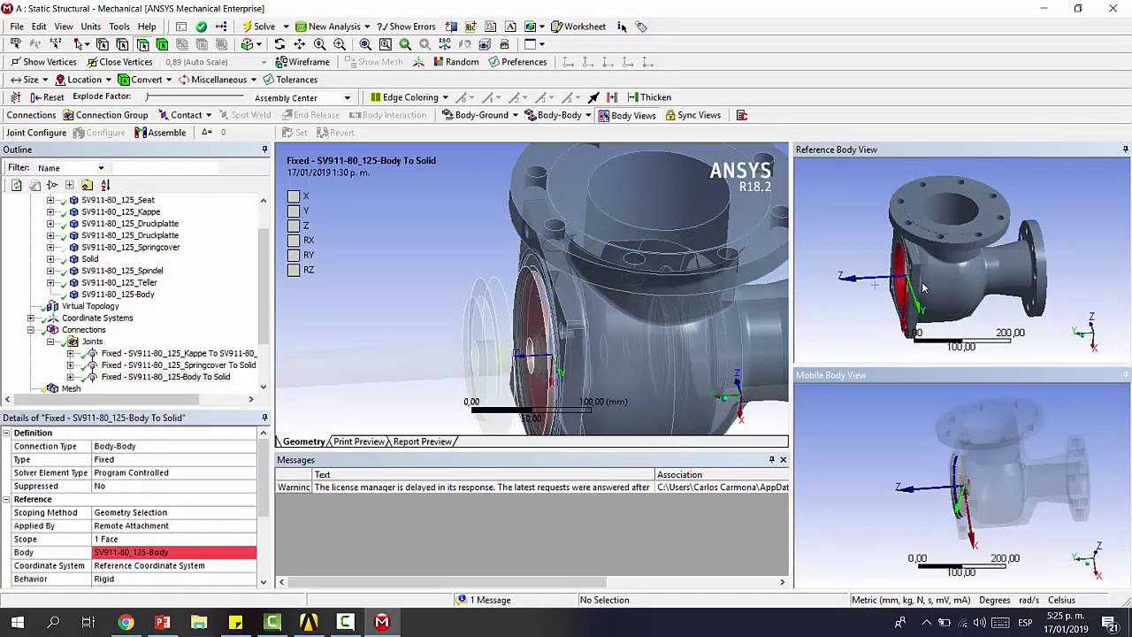
middle_click_drag(925, 248, 891, 286)
scroll(938, 265, "up", 3)
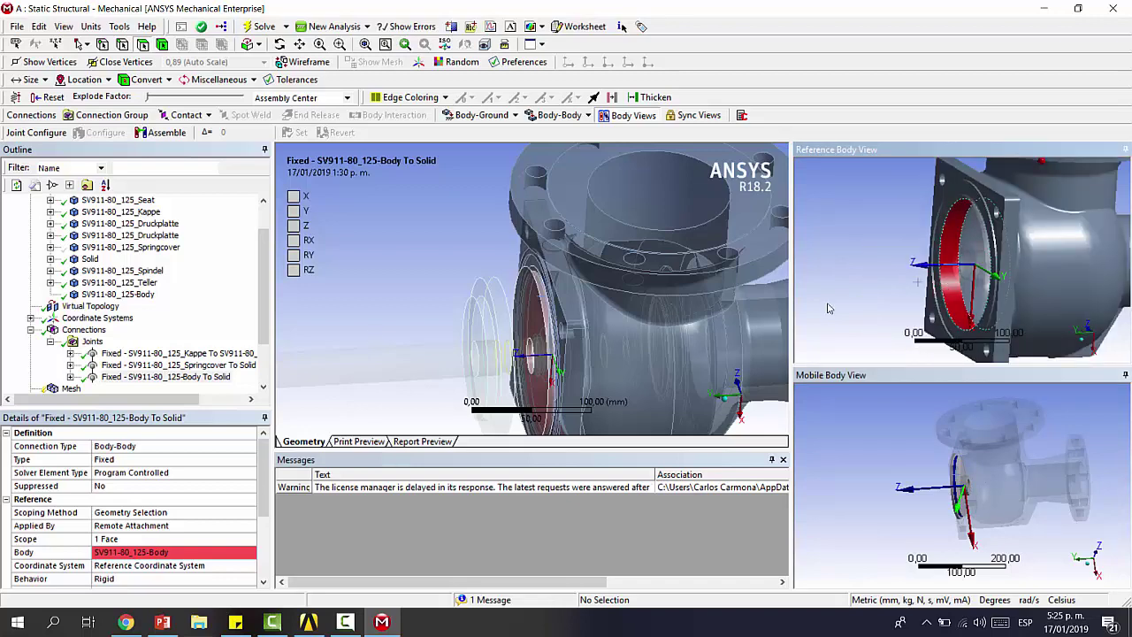
scroll(874, 285, "down", 4)
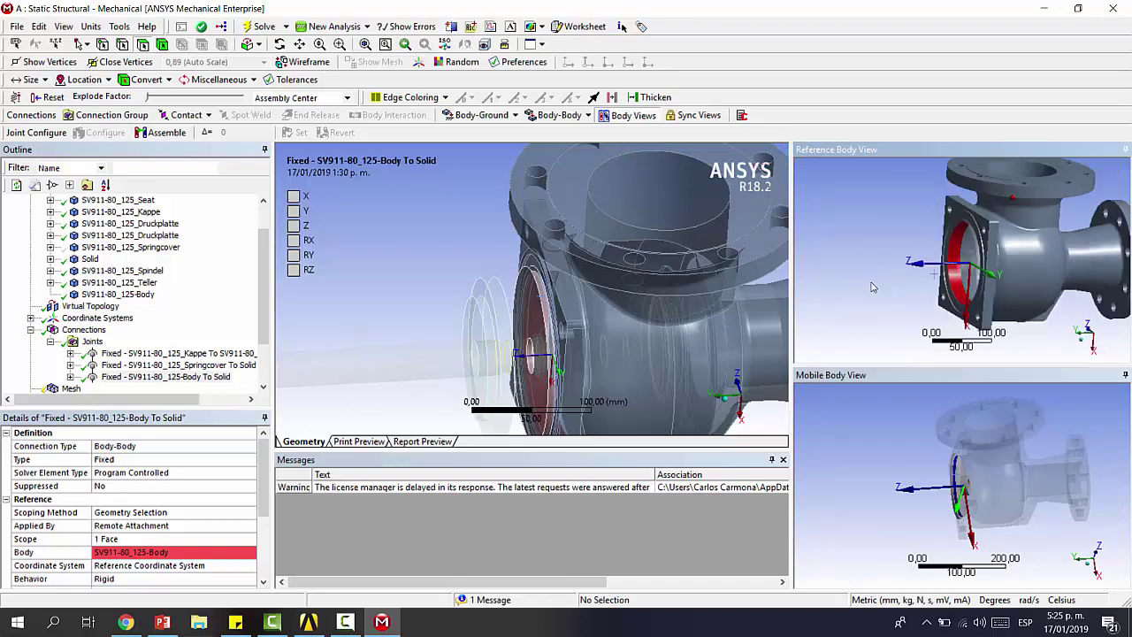
middle_click_drag(873, 283, 906, 327)
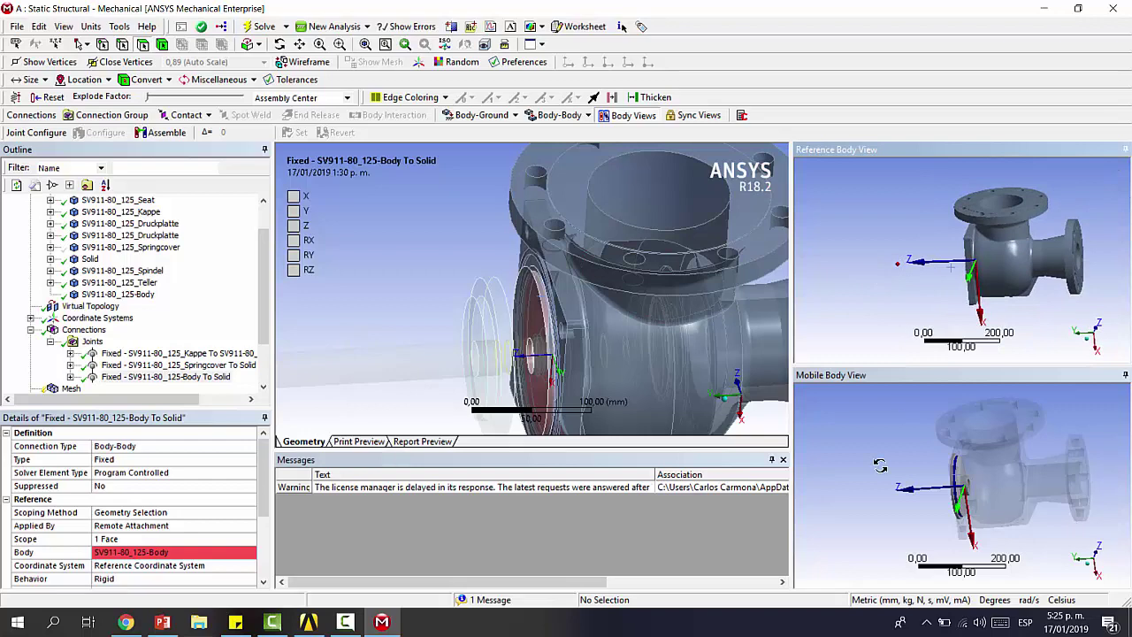
middle_click_drag(879, 465, 909, 468)
scroll(557, 311, "down", 5)
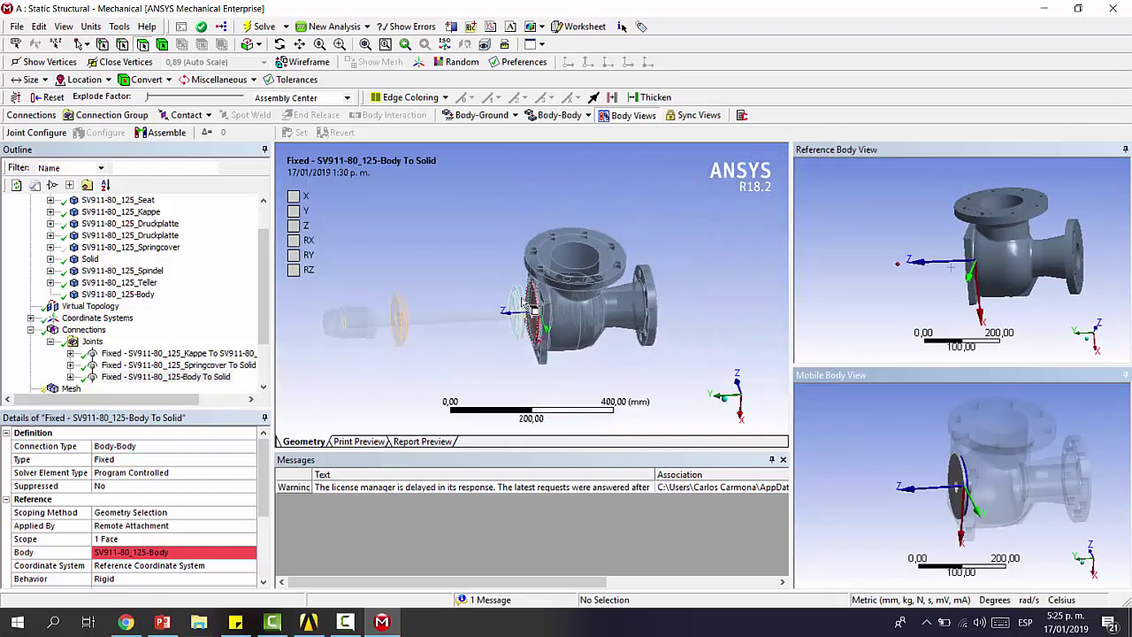
middle_click_drag(530, 305, 434, 351)
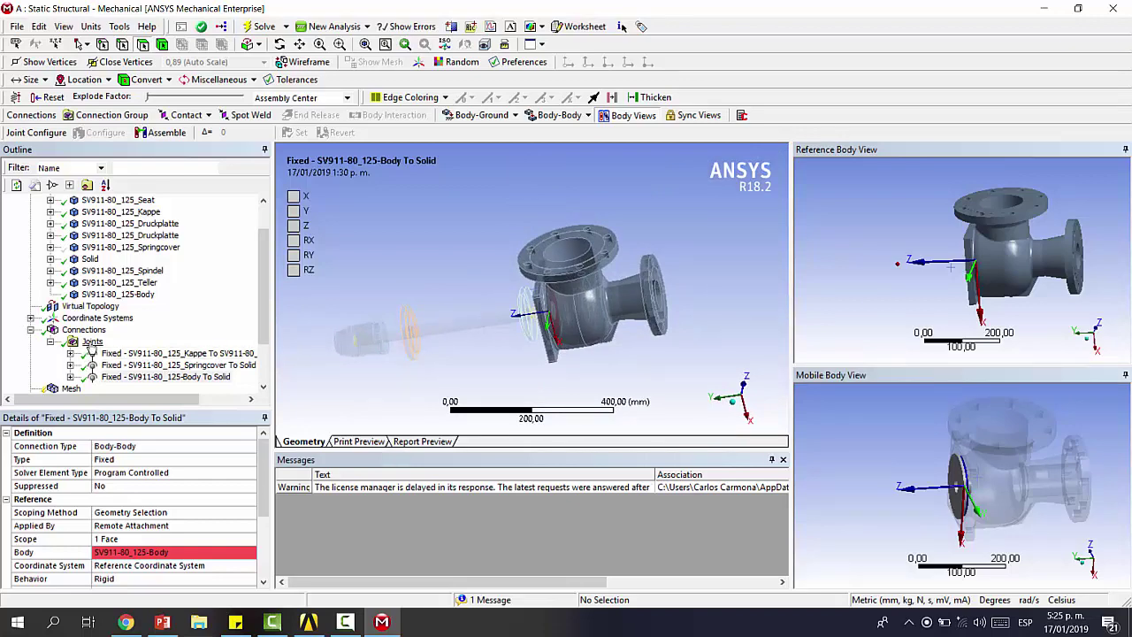
left_click(110, 353)
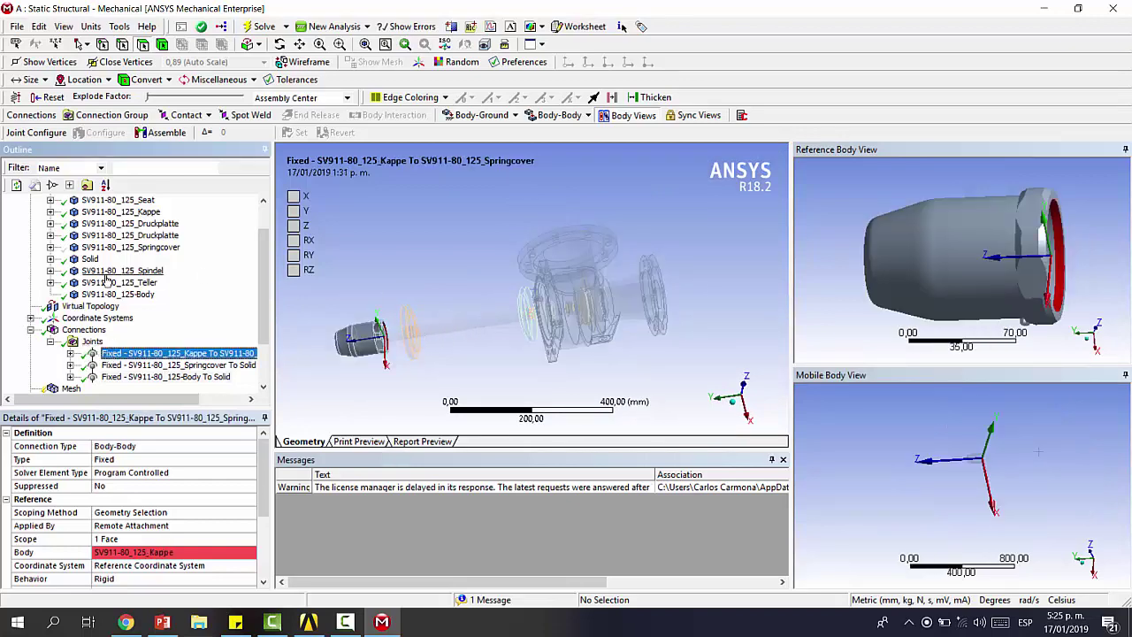
- Show all bodies again and select the outer cylindrical face of the Springcover
left_click(106, 280)
right_click(107, 278)
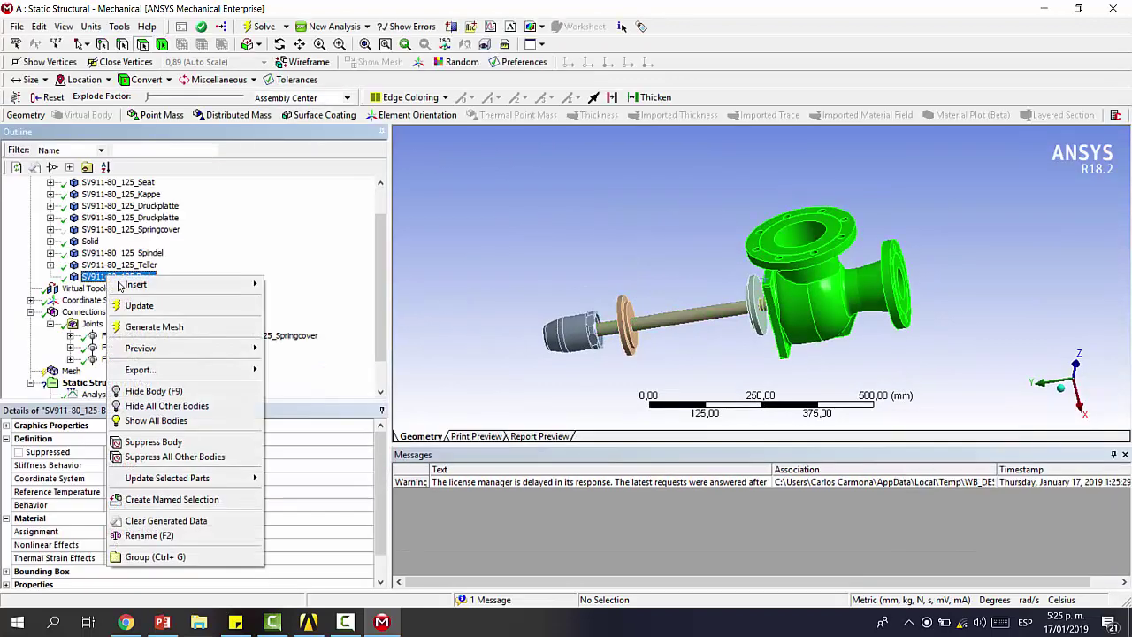
left_click(154, 421)
left_click(641, 315)
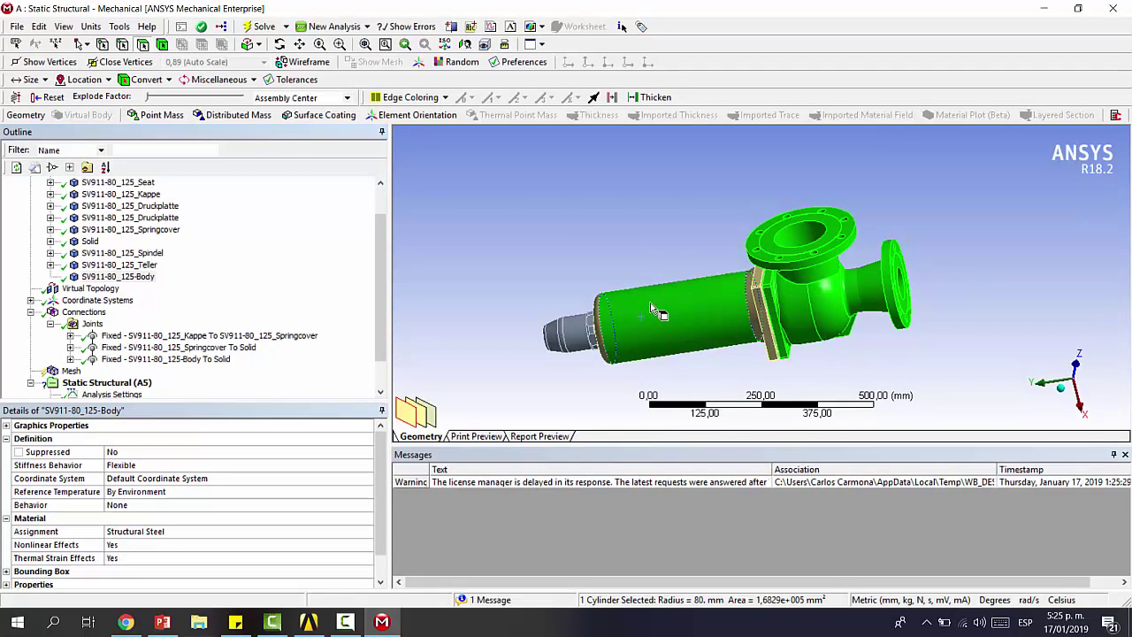
- Hide the spring cover to examine the spindle and pressure plates inside, and show all bodies again
middle_click_drag(650, 306, 690, 261, "ctrl")
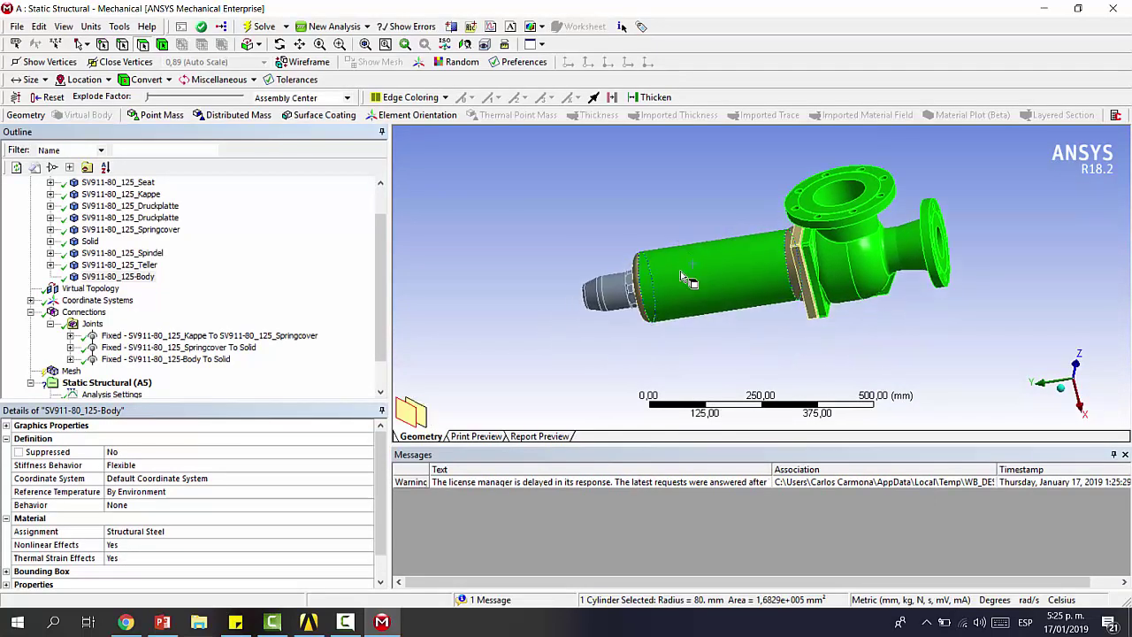
right_click(668, 283)
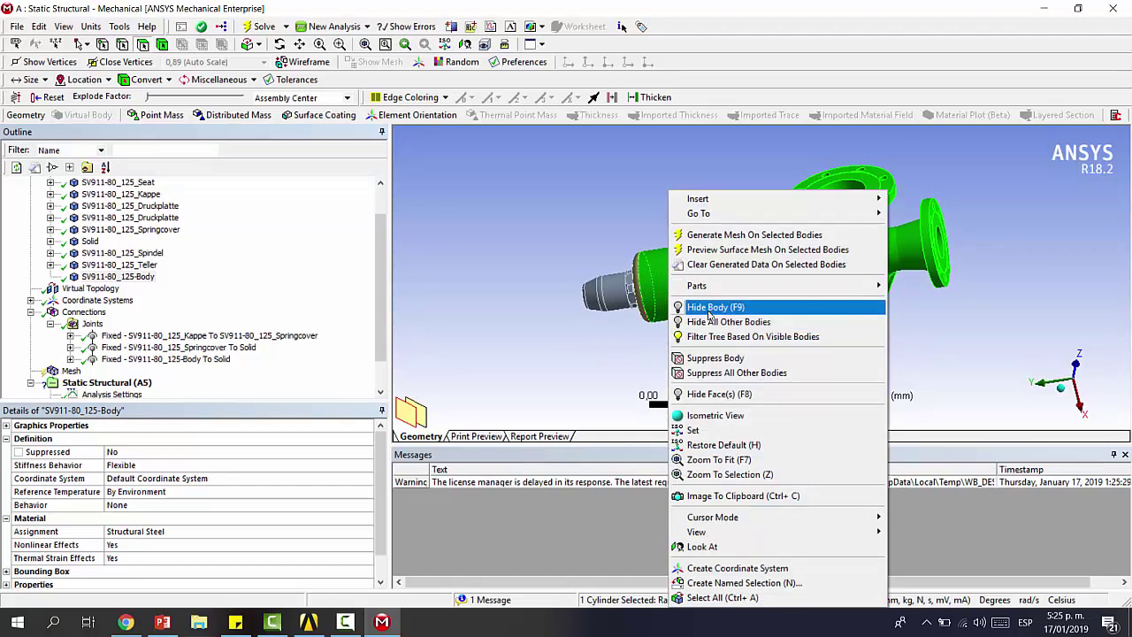
left_click(707, 307)
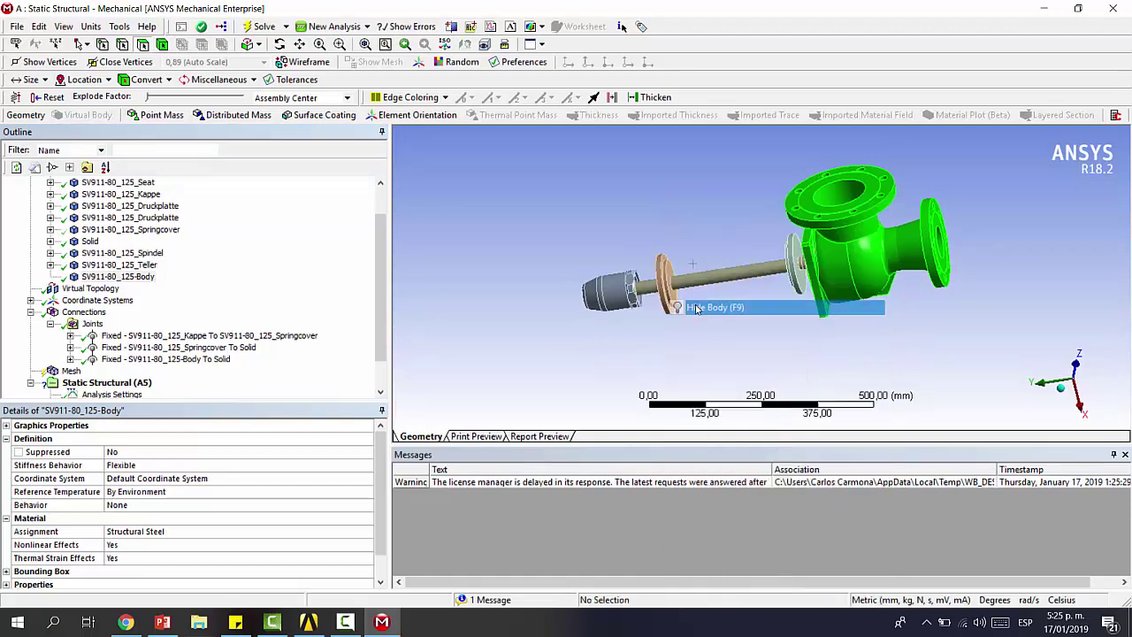
left_click(793, 268)
middle_click_drag(666, 256, 698, 268)
right_click_drag(660, 240, 699, 290)
scroll(729, 298, "down", 5)
middle_click_drag(738, 300, 705, 278)
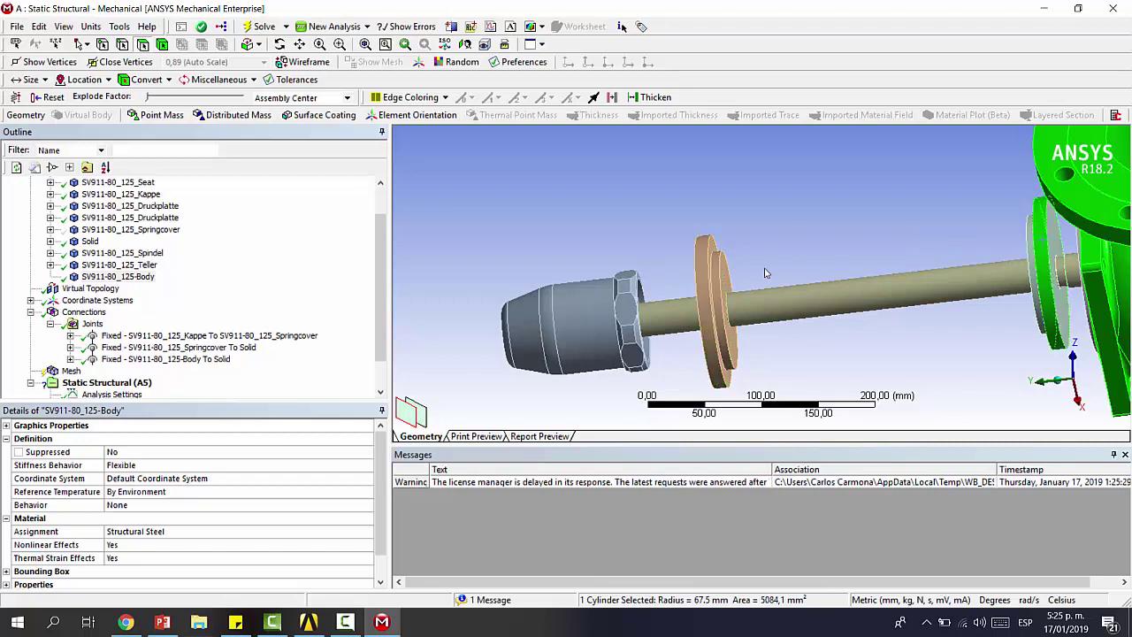
middle_click_drag(692, 276, 716, 270)
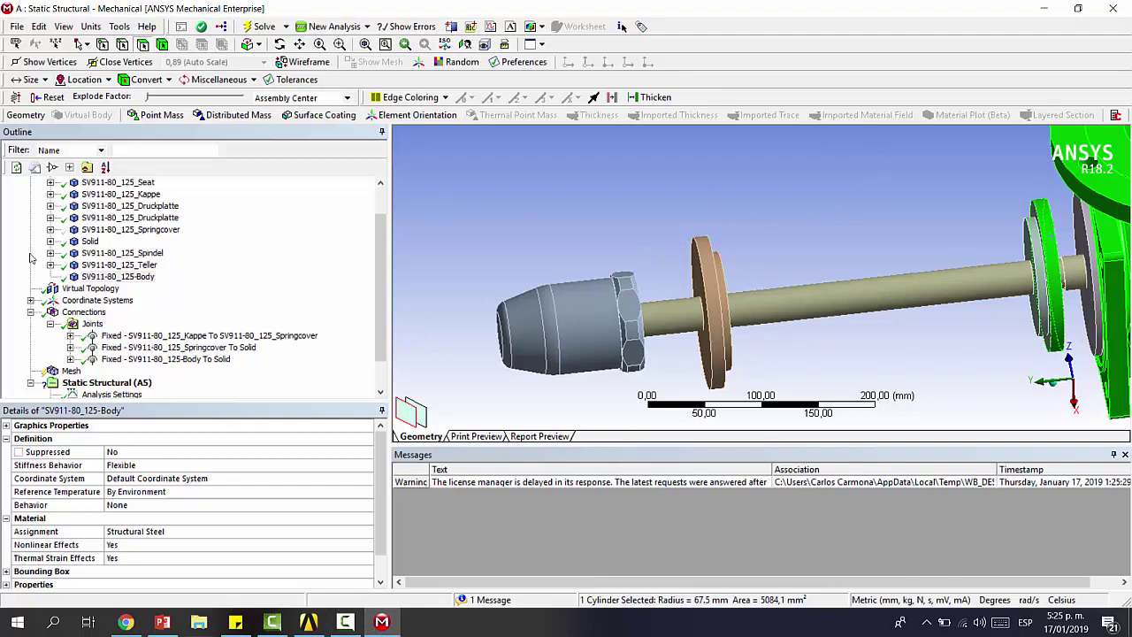
right_click(116, 266)
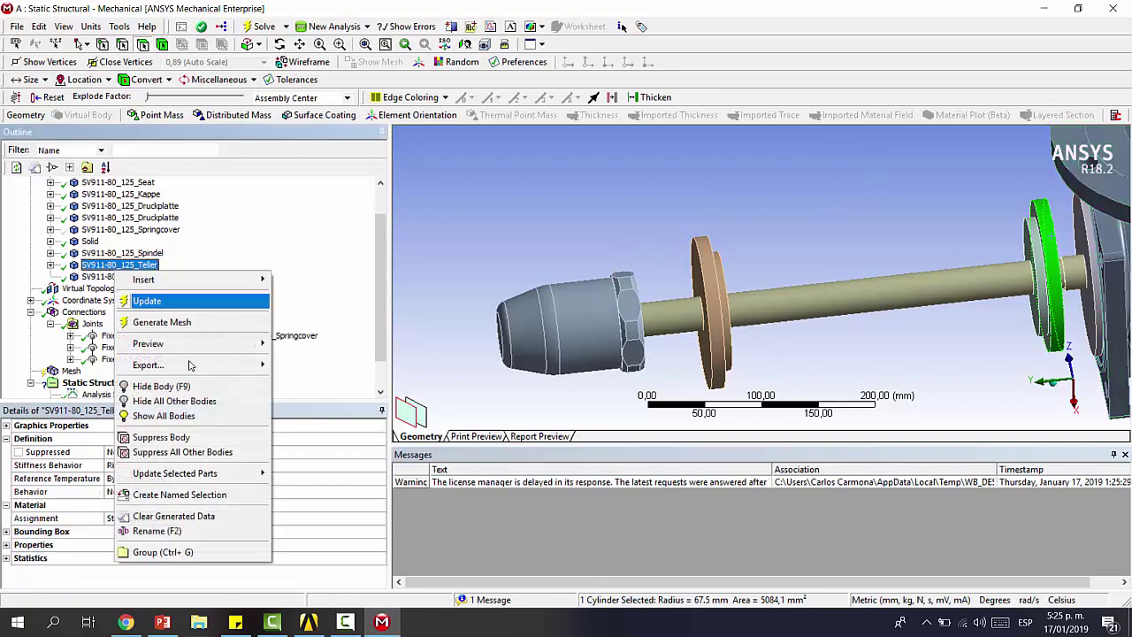
left_click(168, 416)
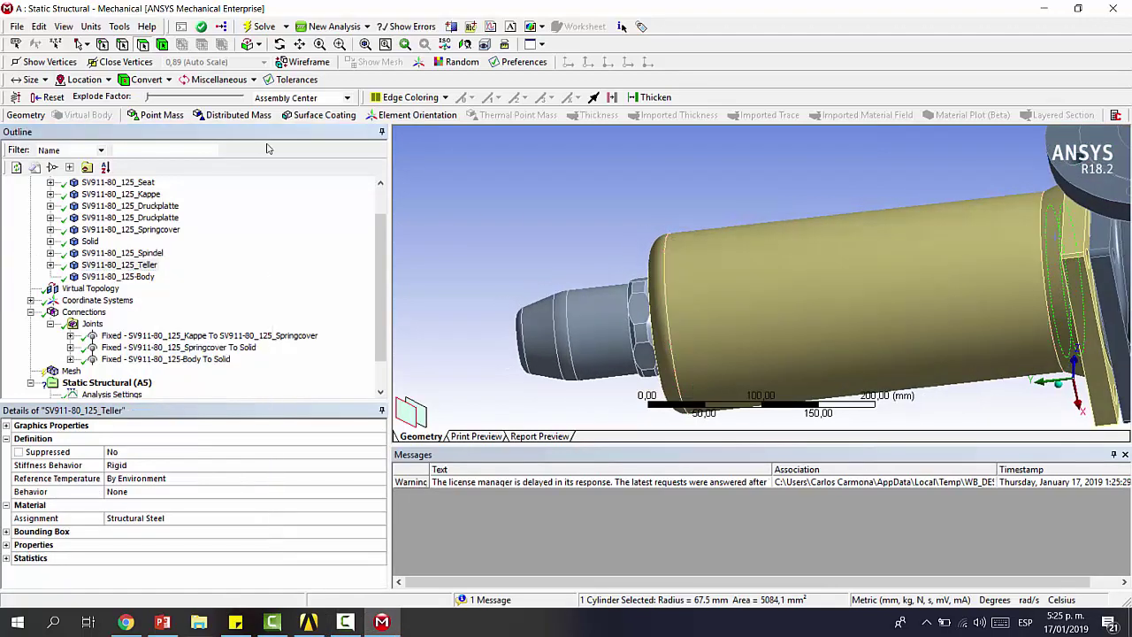
- Insert a body-body translational joint with the outer circular edge of the cap-side SV911-80_125_Druckplatte as its reference
left_click(143, 45)
scroll(277, 303, "down", 1)
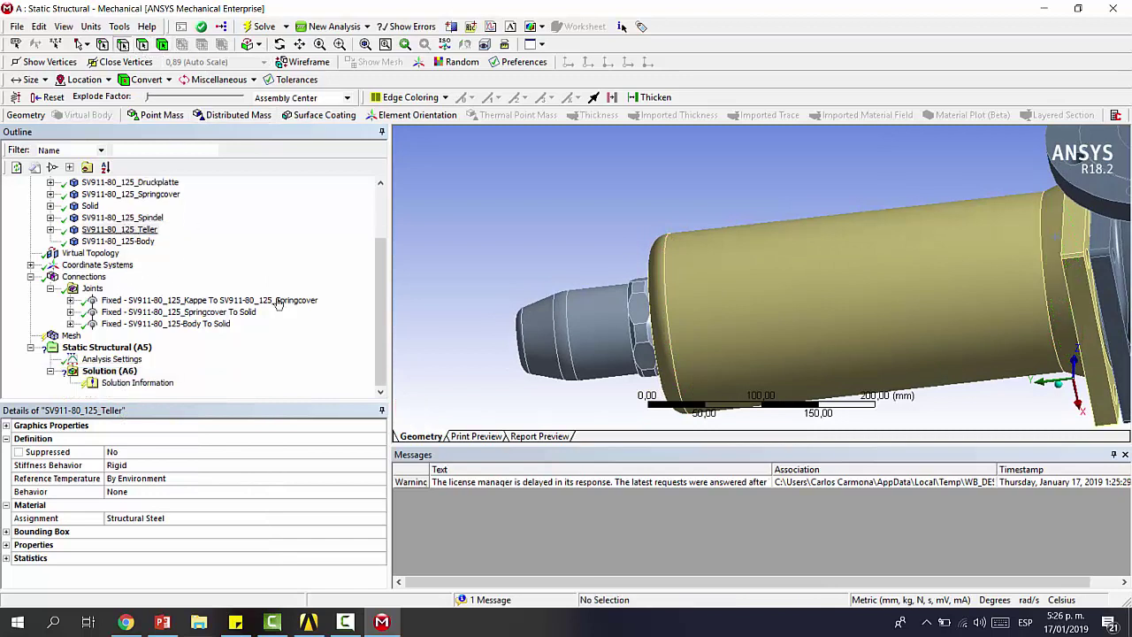
left_click(720, 301)
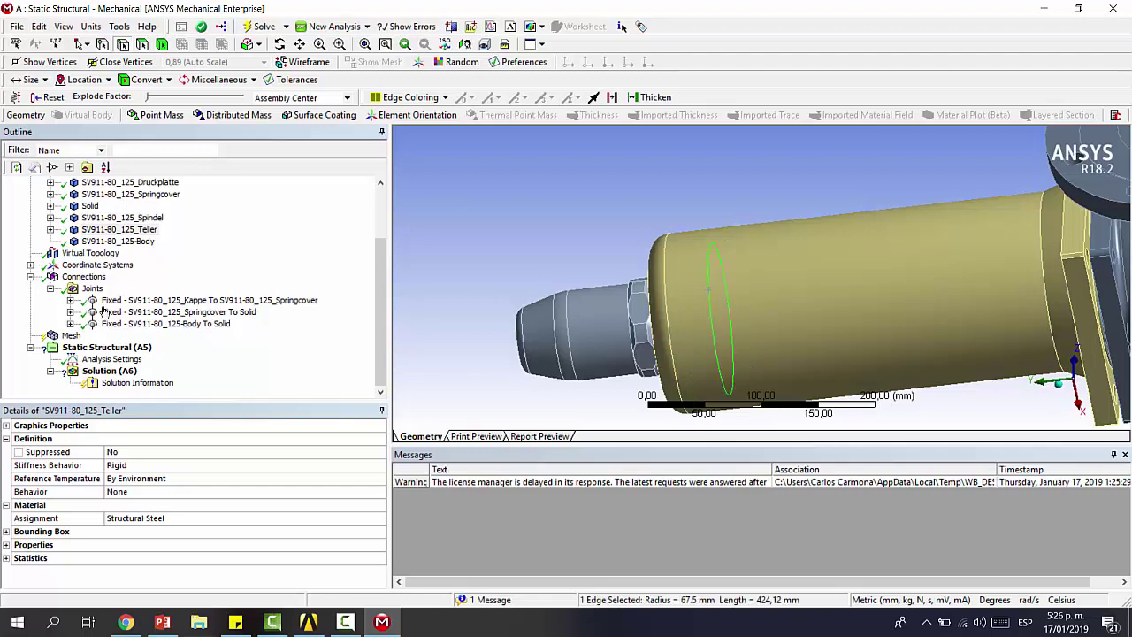
left_click(148, 323)
left_click(92, 306)
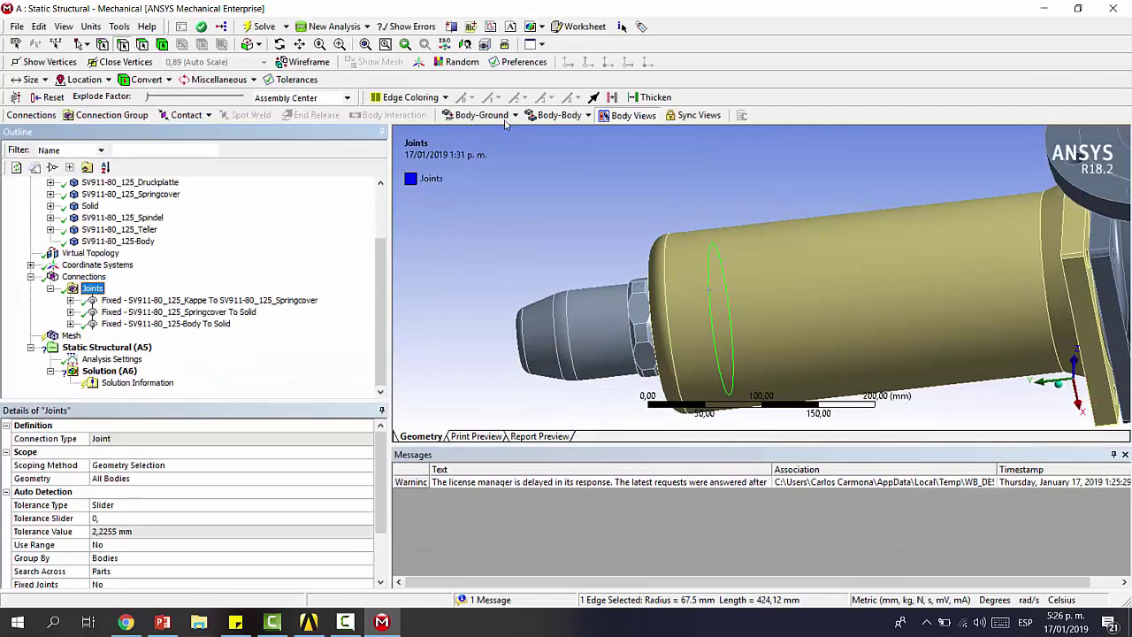
left_click(560, 115)
left_click(564, 177)
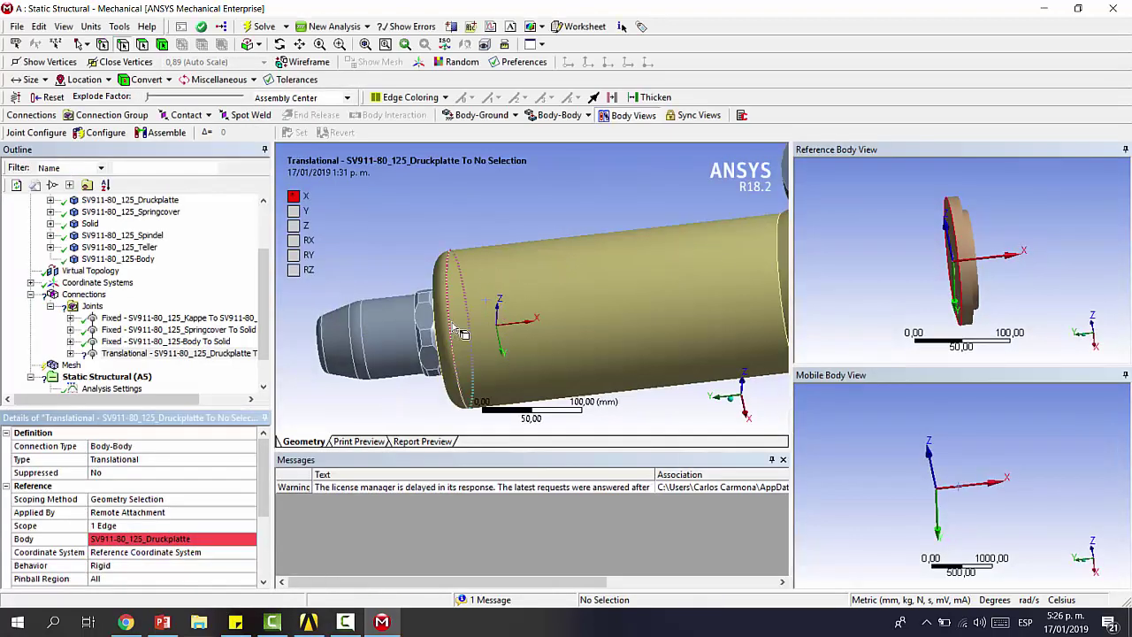
- Hide the spring cover body to expose the cap-side pressure plate
left_click(495, 301)
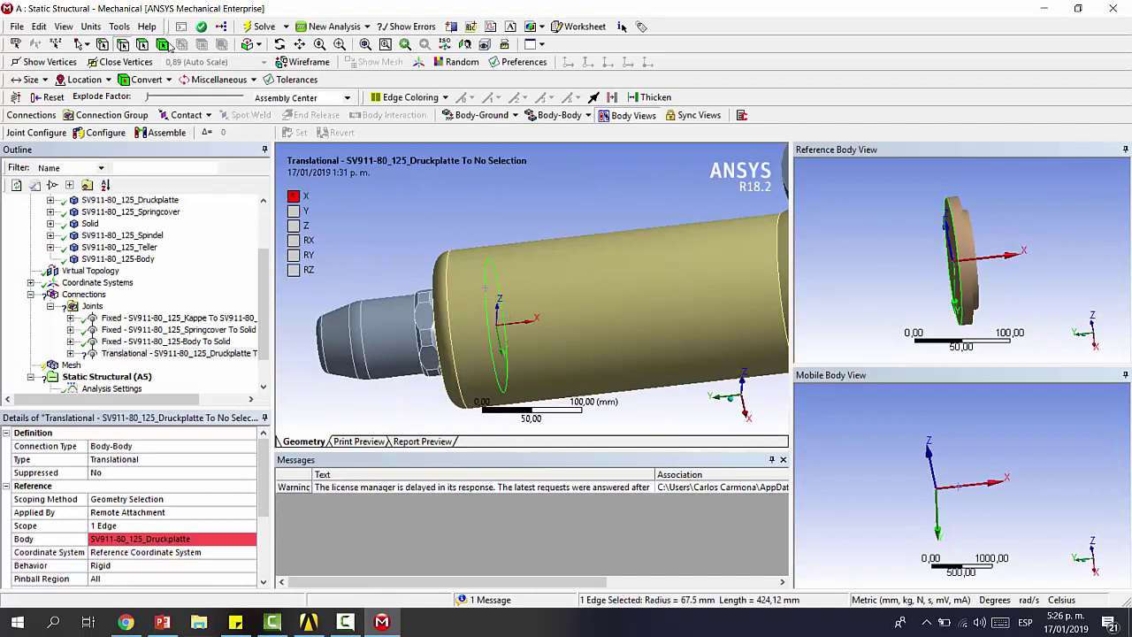
left_click(163, 45)
left_click(566, 301)
right_click(553, 270)
left_click(597, 299)
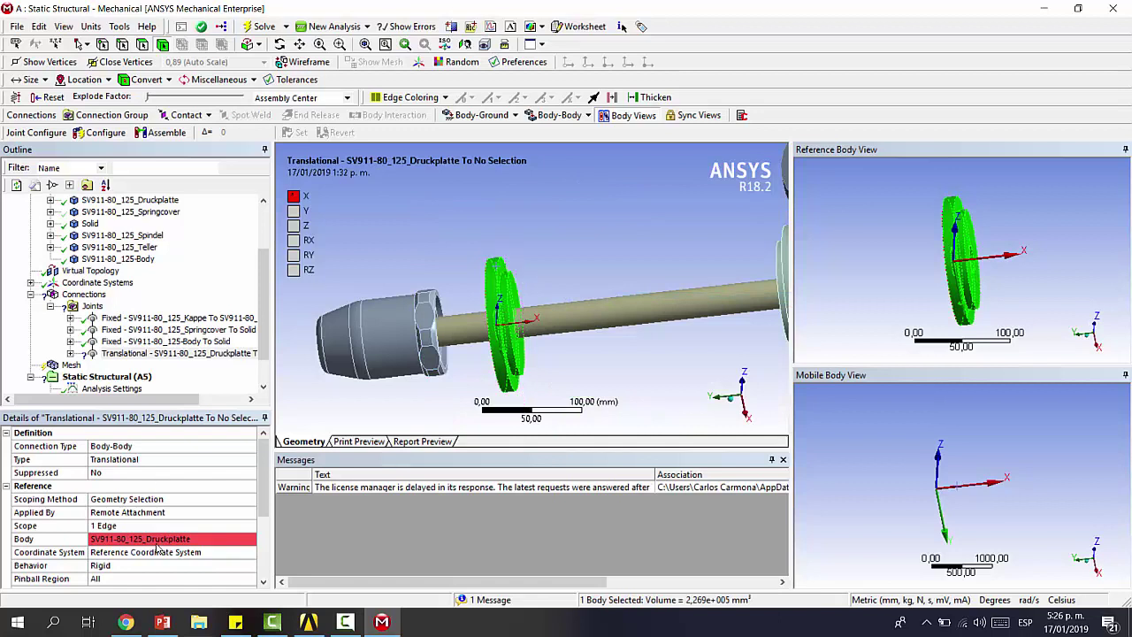
- Scope the translational joint's mobile side to the outer cylindrical face of the cap-side pressure plate
scroll(162, 523, "down", 2)
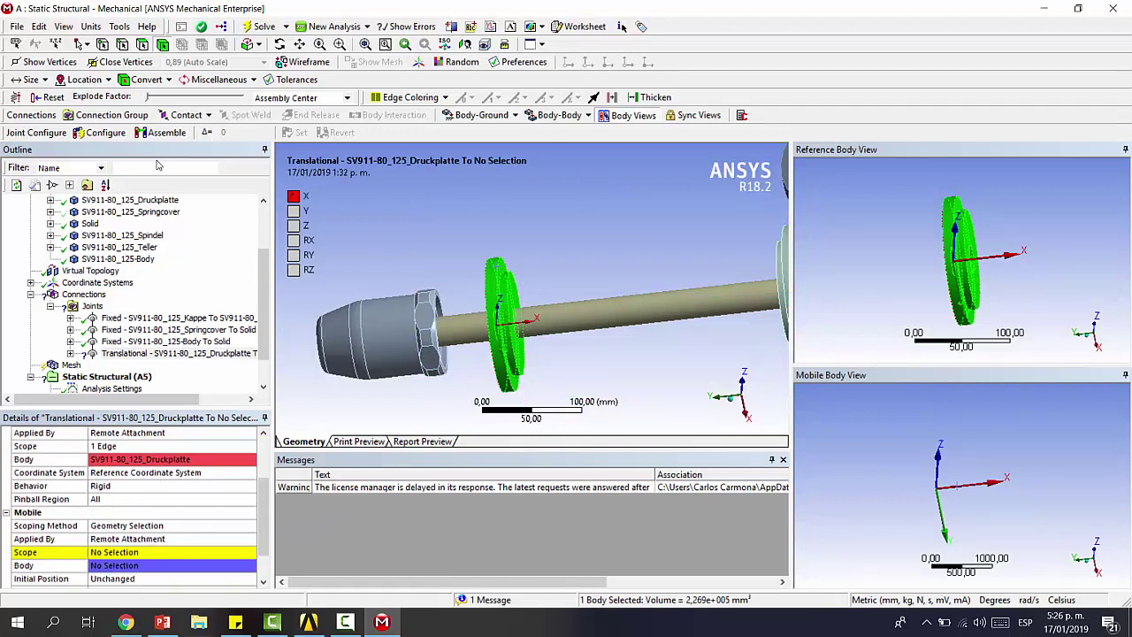
left_click(144, 48)
left_click(495, 269)
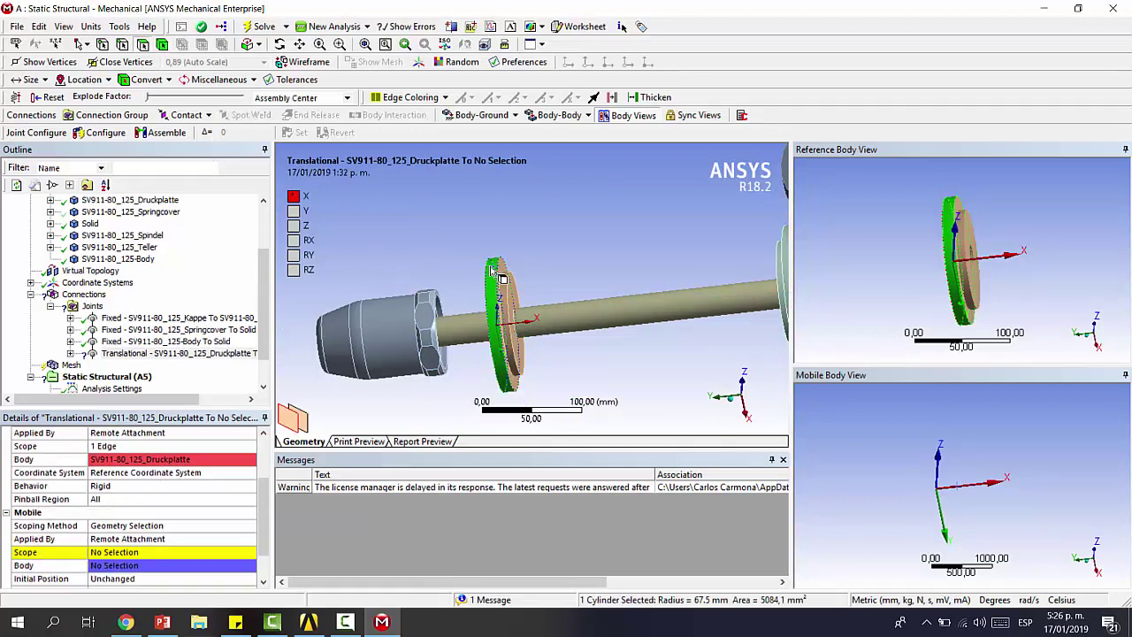
left_click(139, 552)
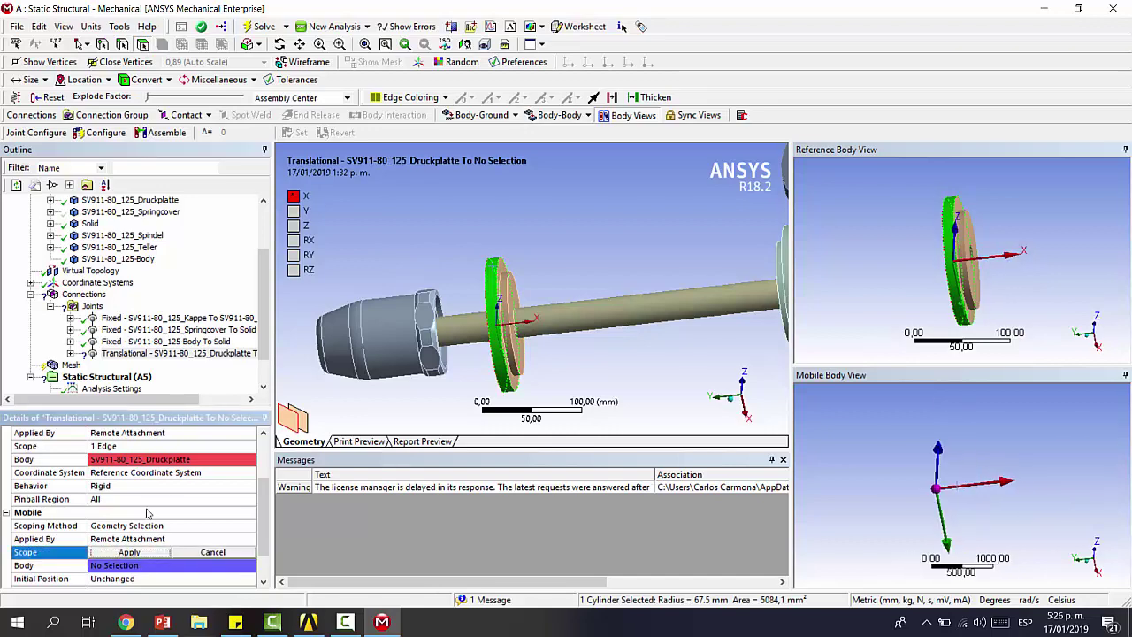
left_click(110, 552)
left_click(161, 512)
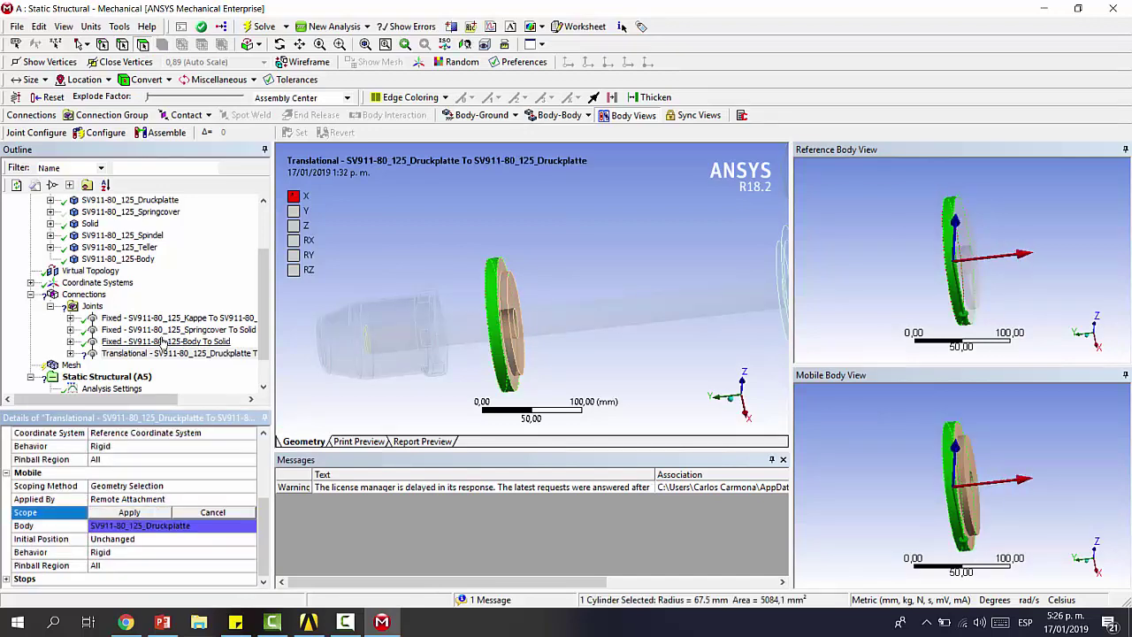
- Show the SV911-80_125_Springcover body and rescope the translational joint's mobile side to its inner cylindrical face
scroll(108, 257, "up", 1)
left_click(112, 247)
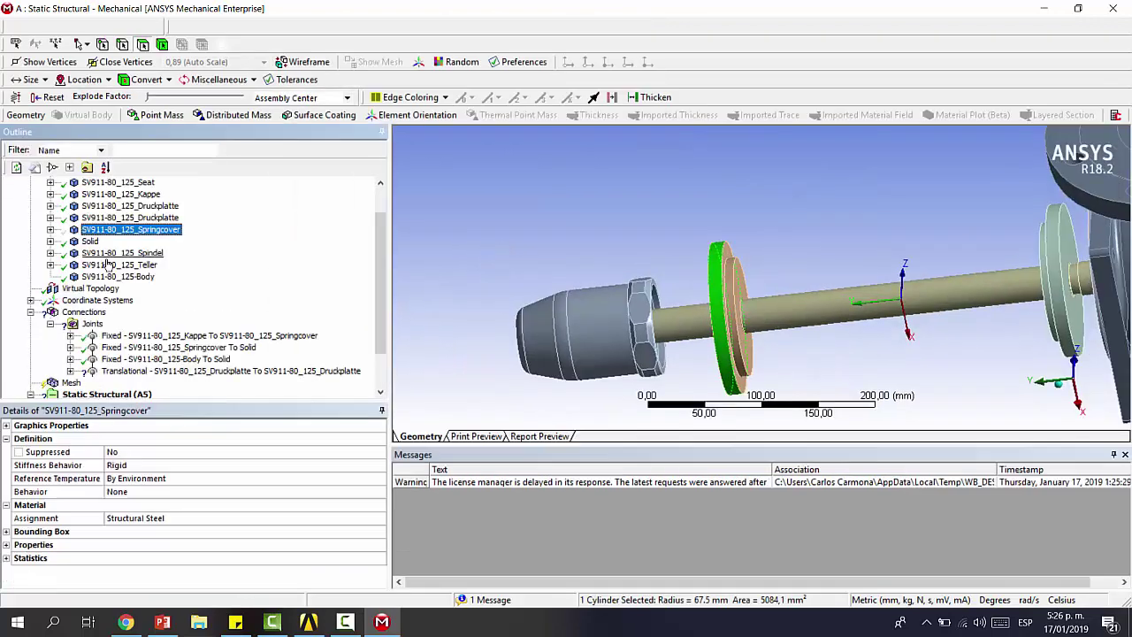
right_click(126, 231)
left_click(146, 342)
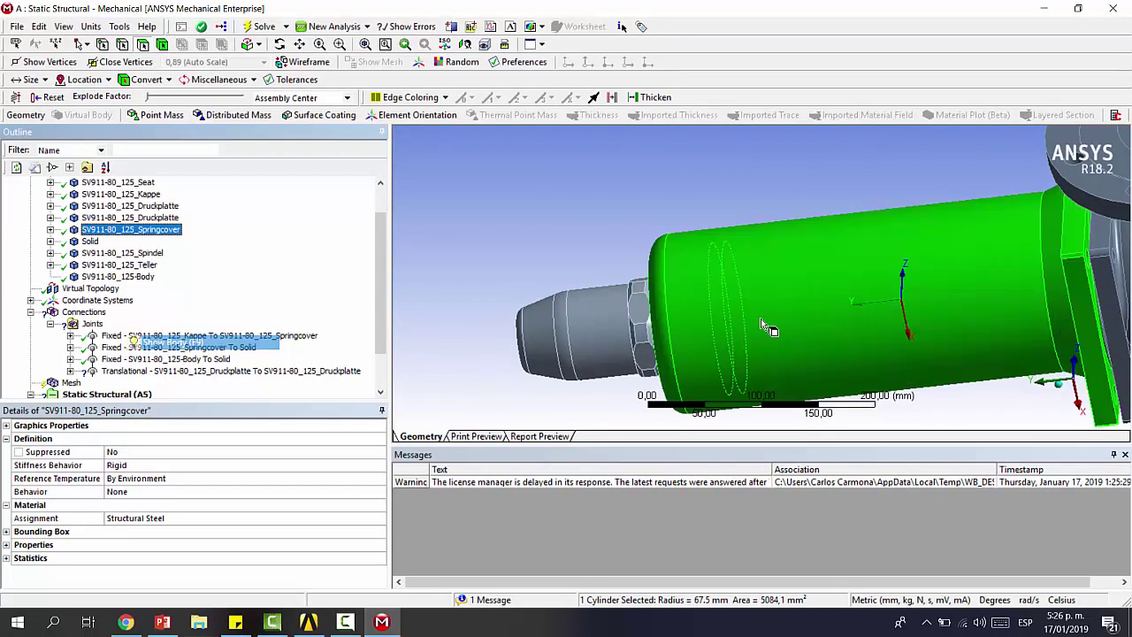
scroll(153, 355, "down", 1)
left_click(150, 325)
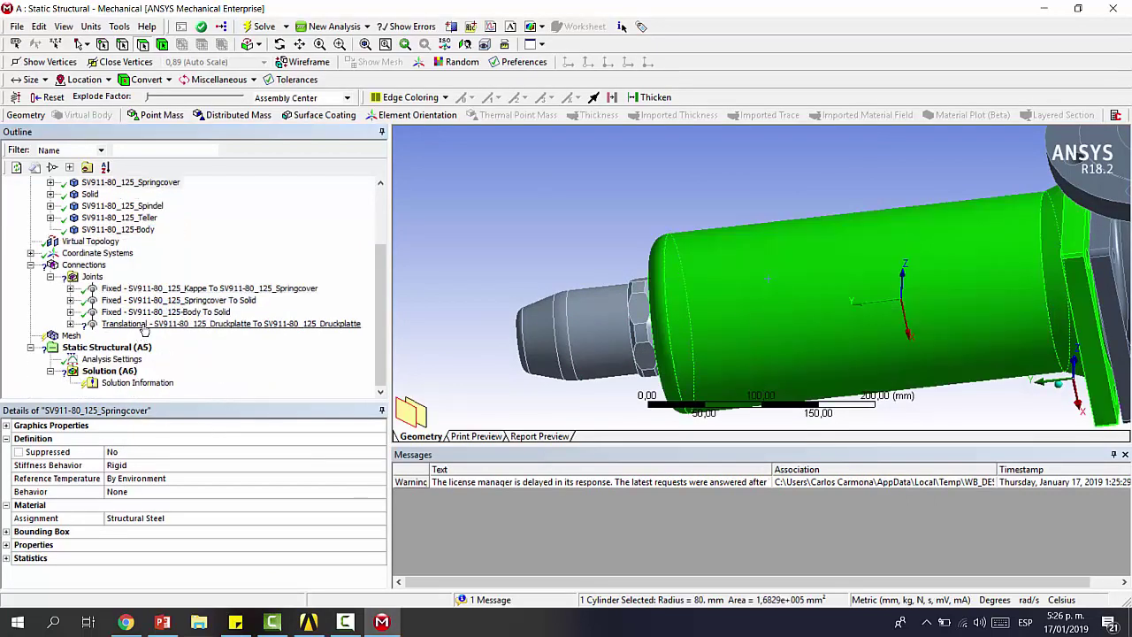
scroll(139, 498, "down", 2)
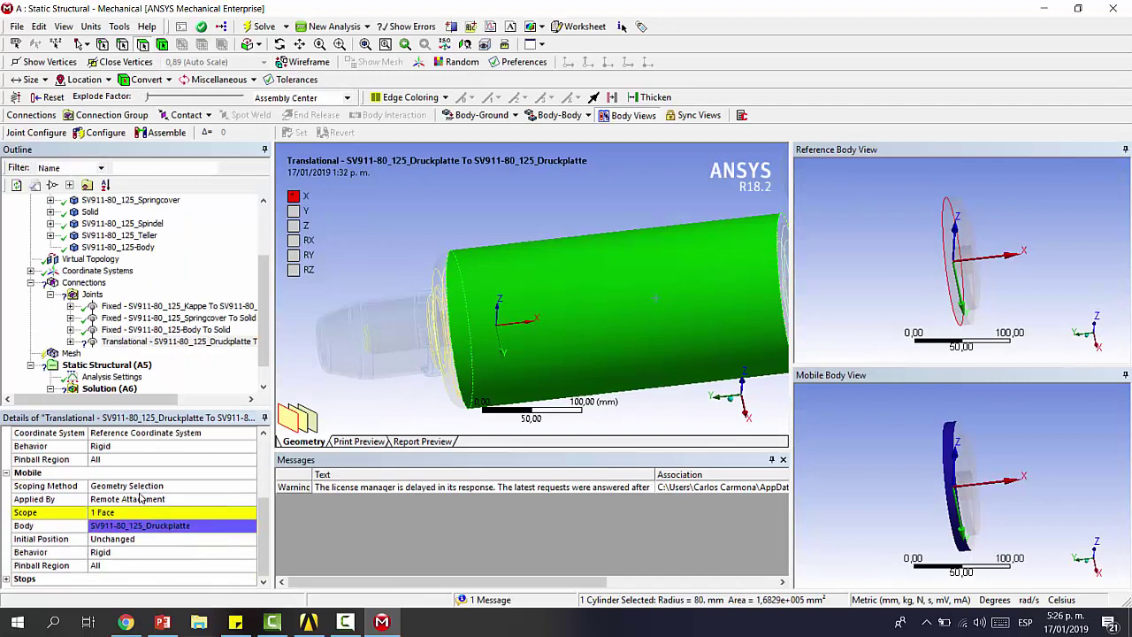
left_click(131, 553)
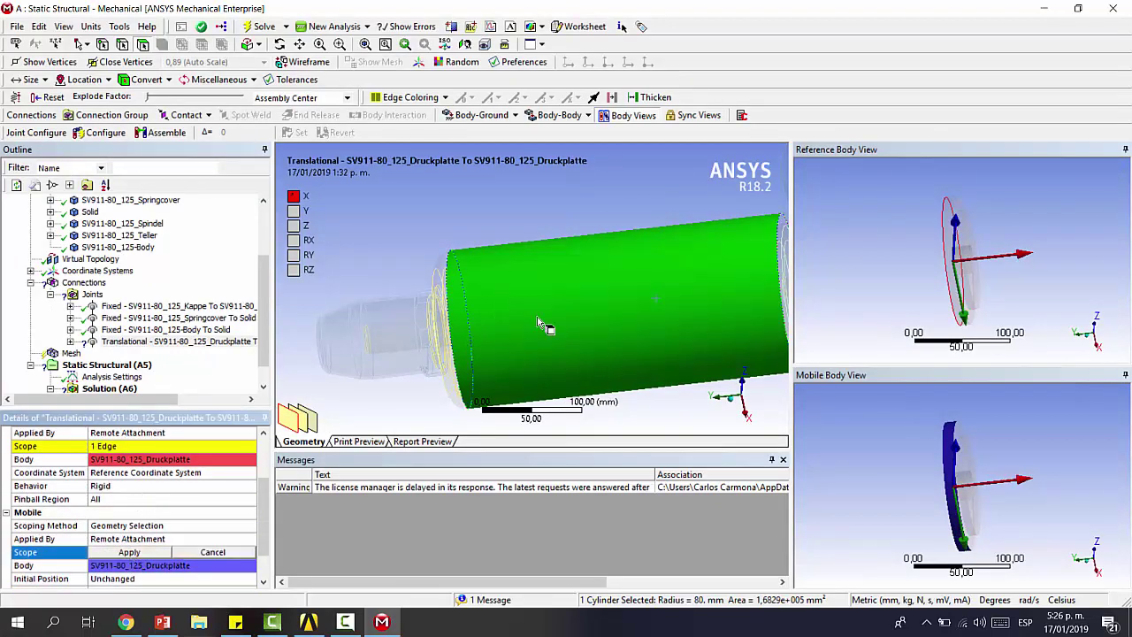
left_click(1044, 473)
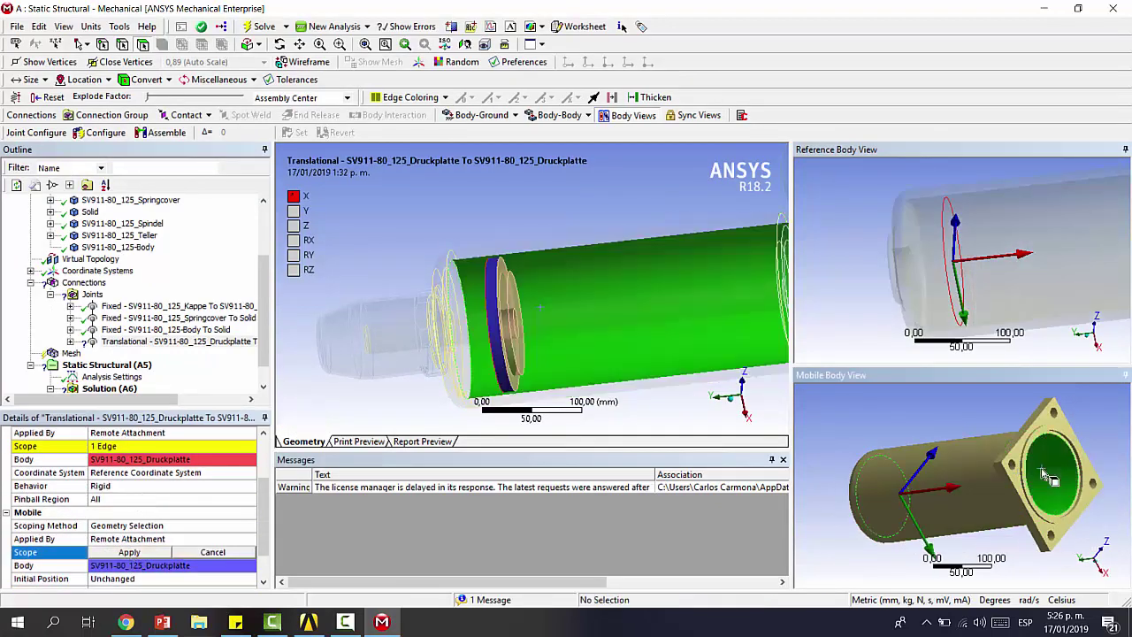
left_click(137, 554)
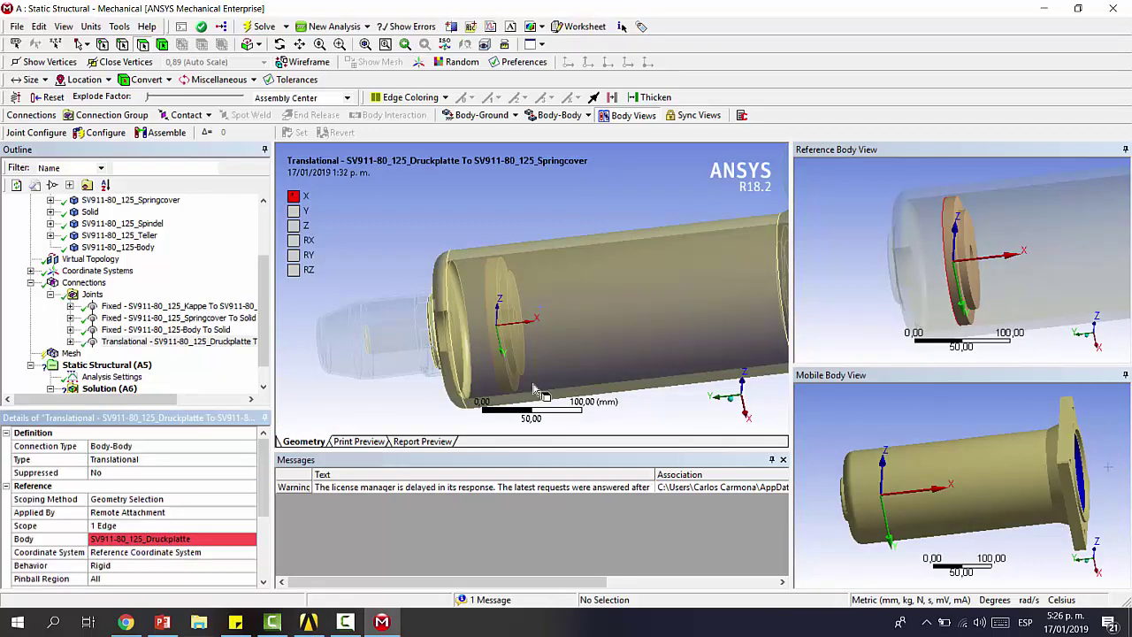
- Hide the spring cover and rescope the translational joint's reference to the outer cylindrical face of the cap-side pressure plate
scroll(149, 519, "down", 2)
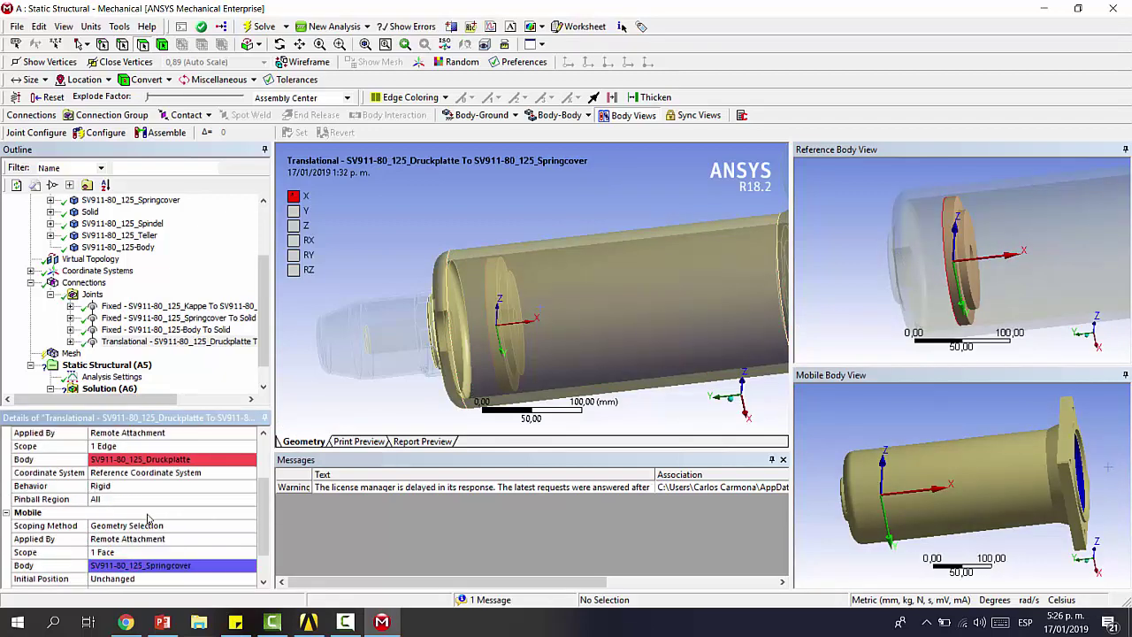
left_click(103, 446)
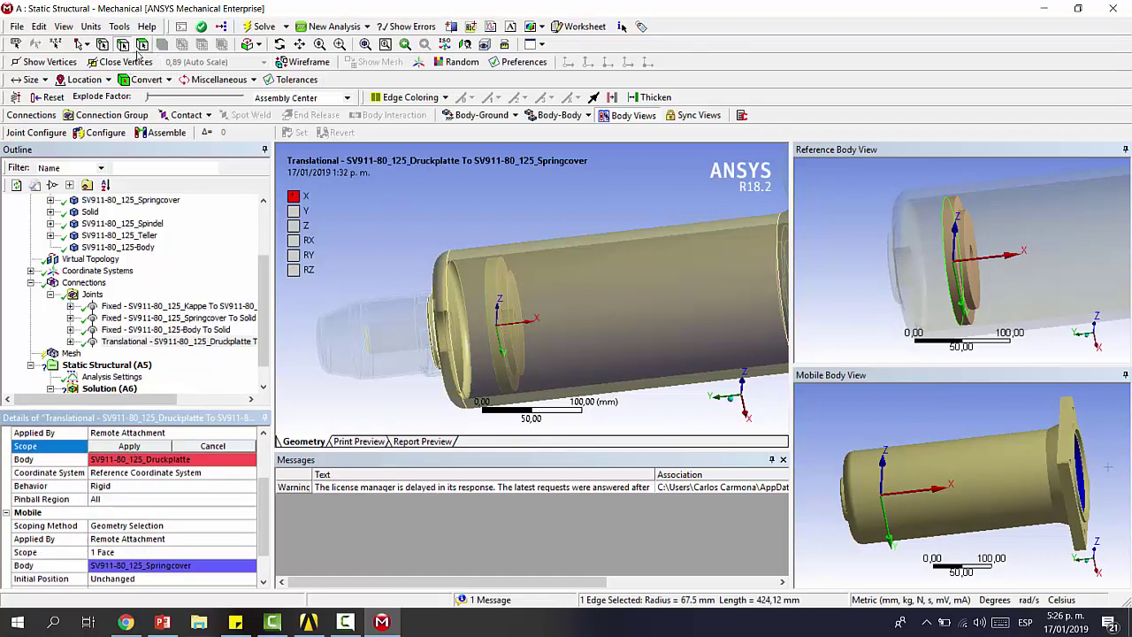
left_click(503, 300)
left_click(494, 294)
right_click(495, 295)
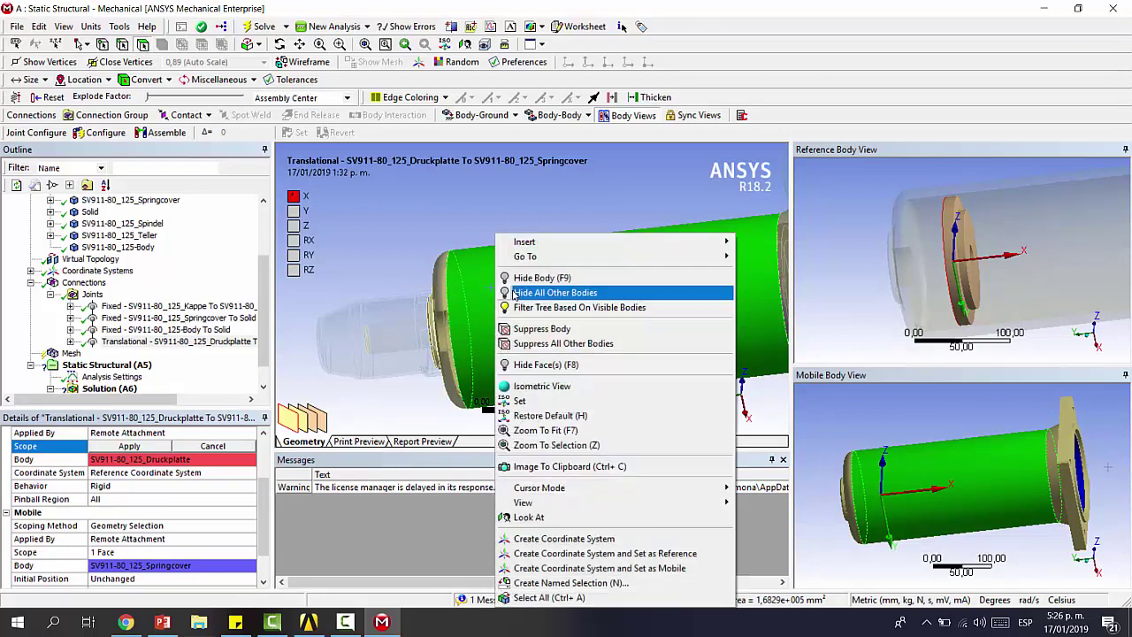
left_click(542, 293)
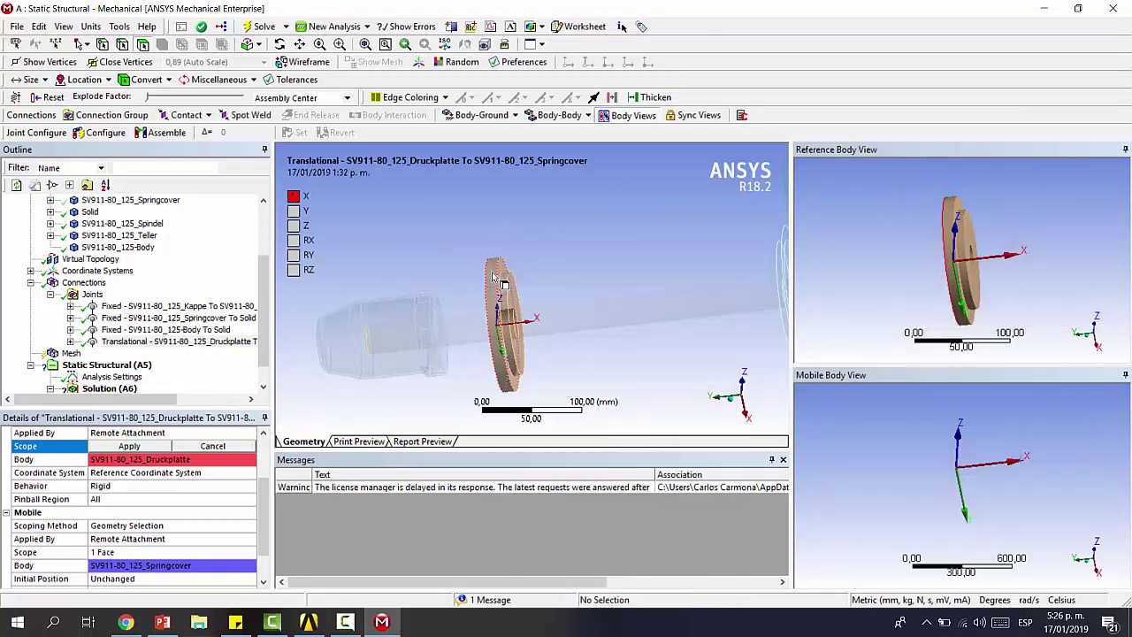
left_click(147, 448)
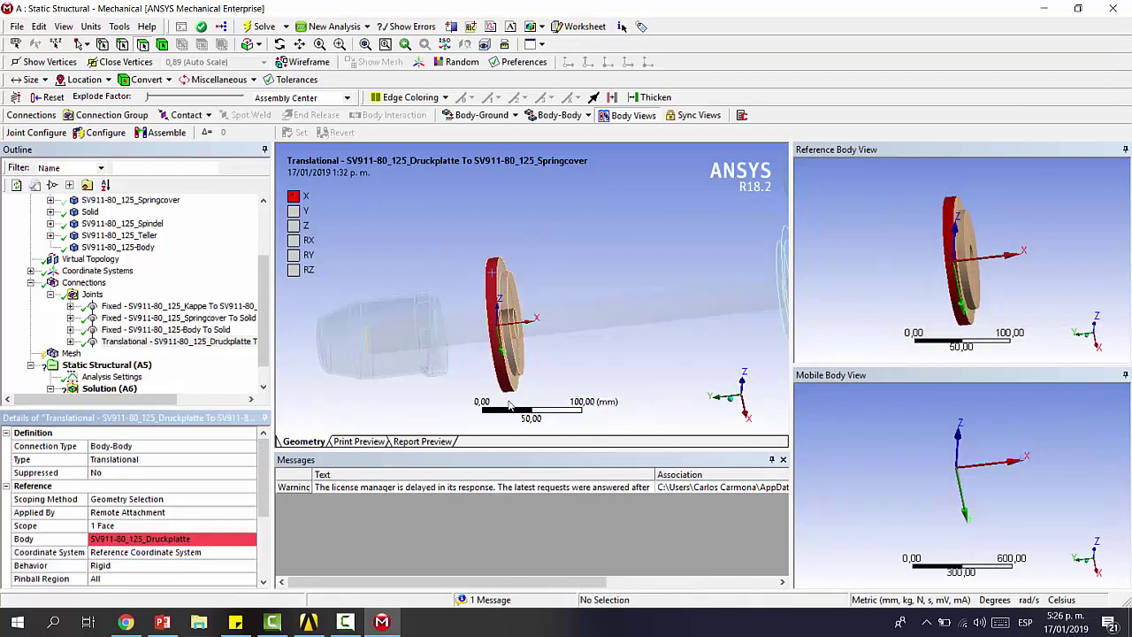
- Show all bodies and review the translational joint between the pressure plate and the spring cover
left_click(211, 342)
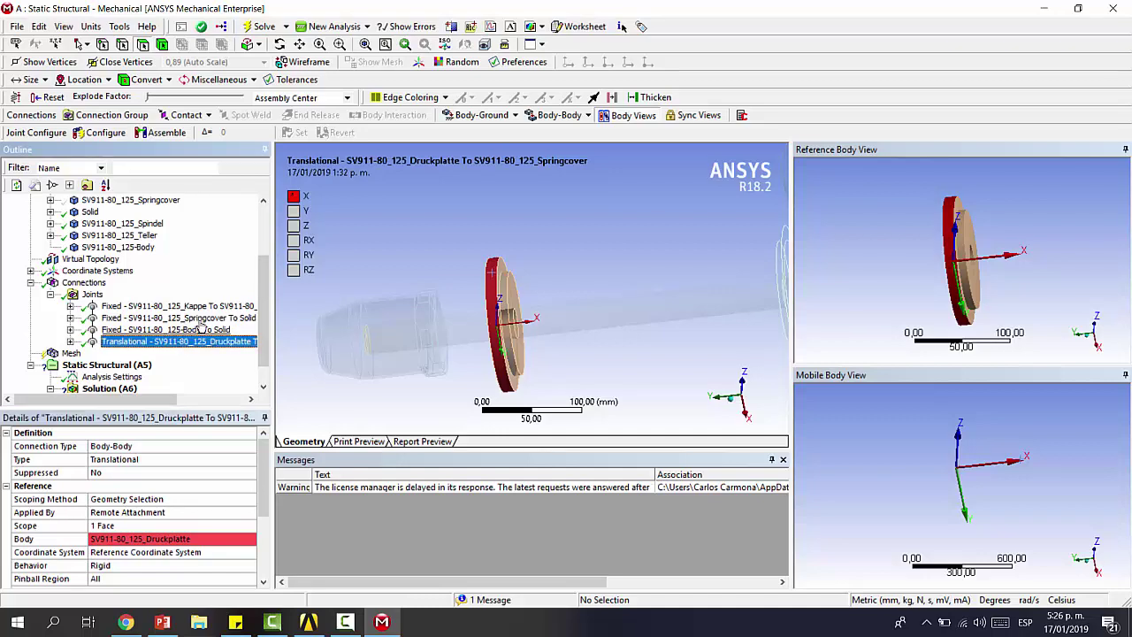
right_click(107, 227)
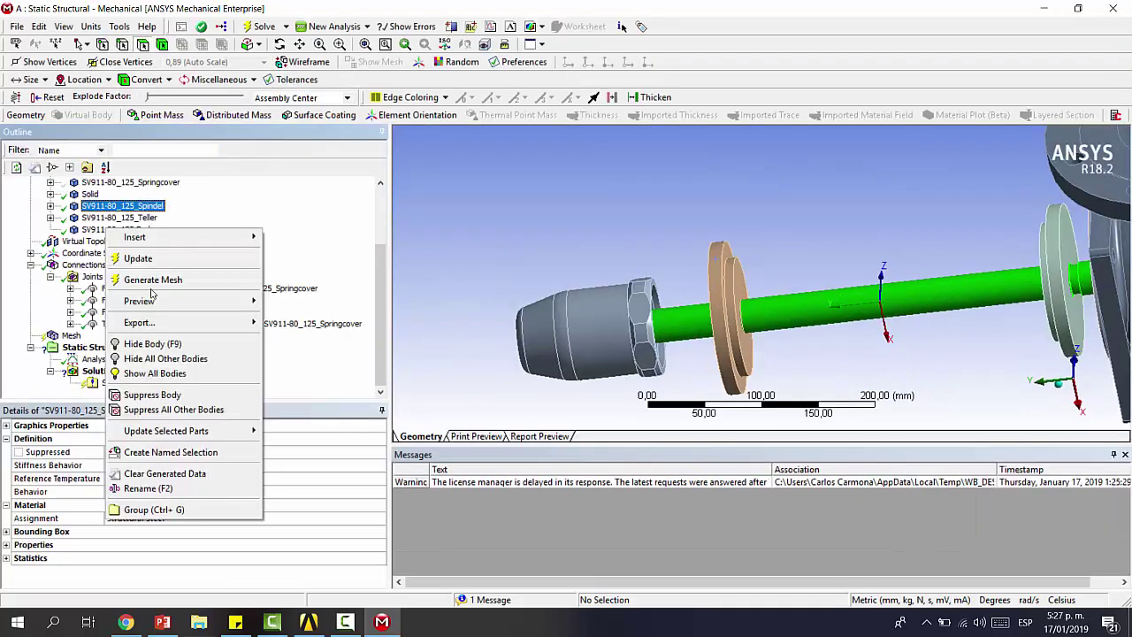
left_click(162, 374)
left_click(732, 283)
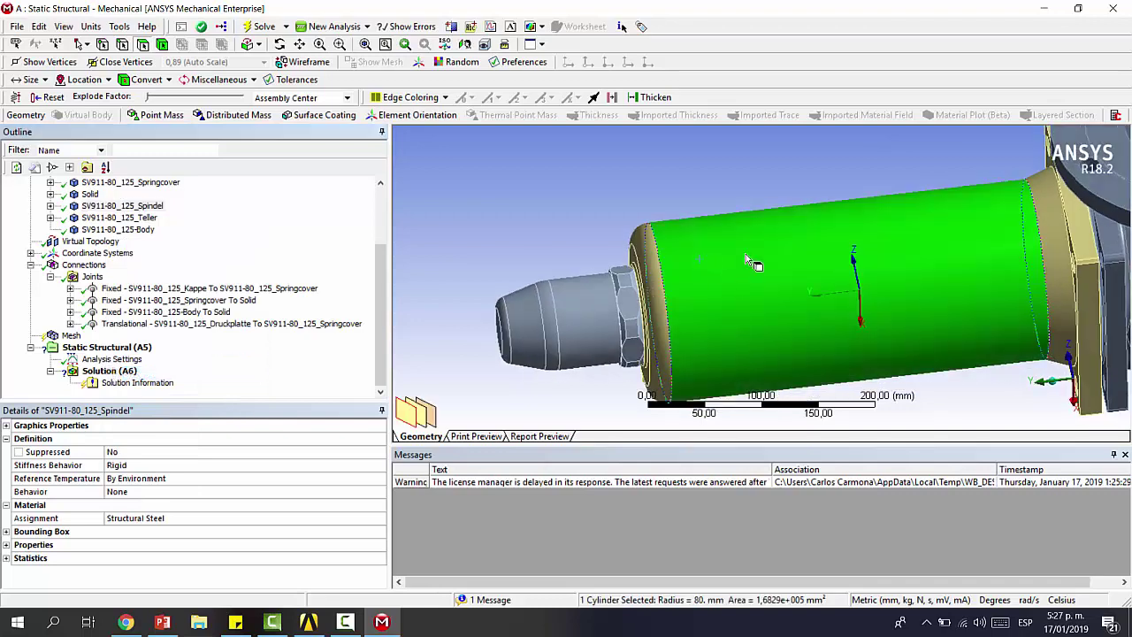
left_click(148, 312)
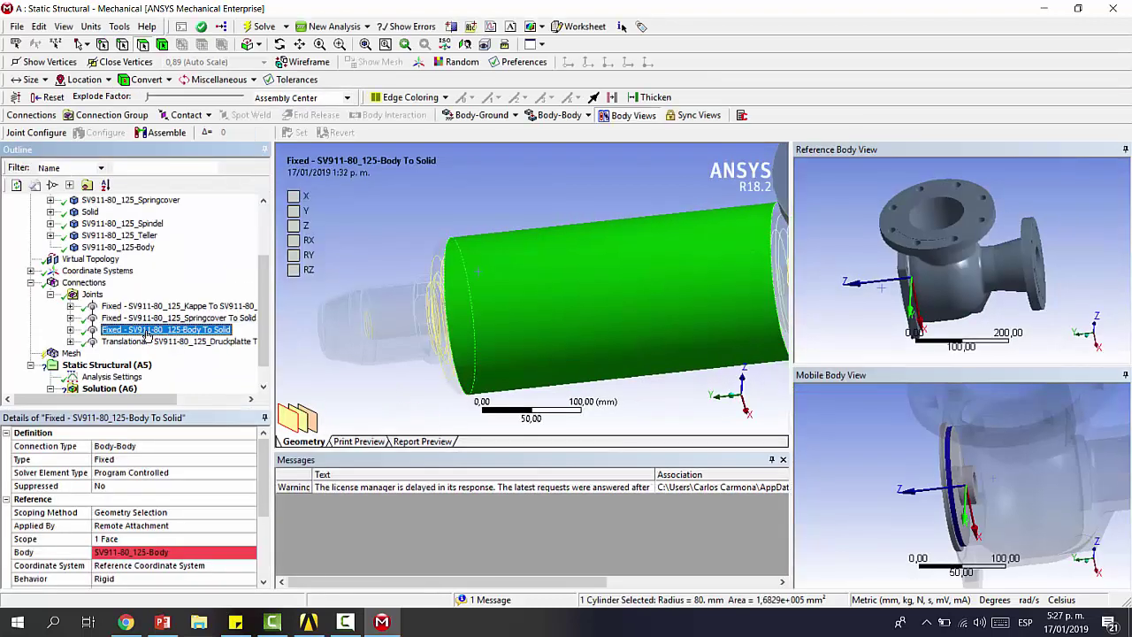
left_click(146, 340)
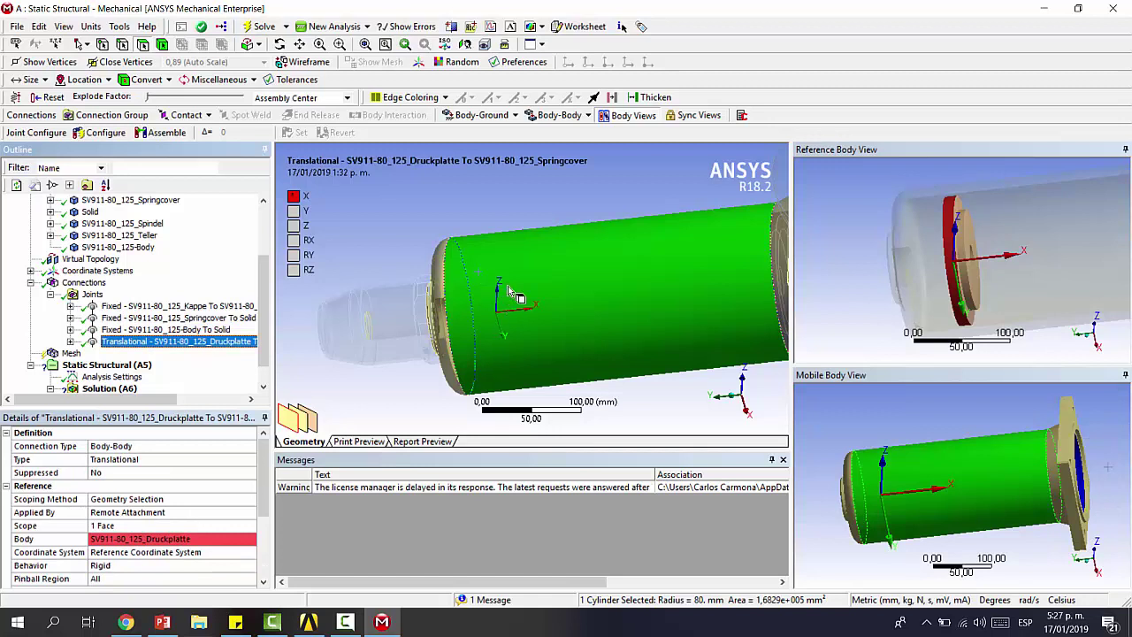
left_click(550, 198)
middle_click_drag(527, 202, 513, 263)
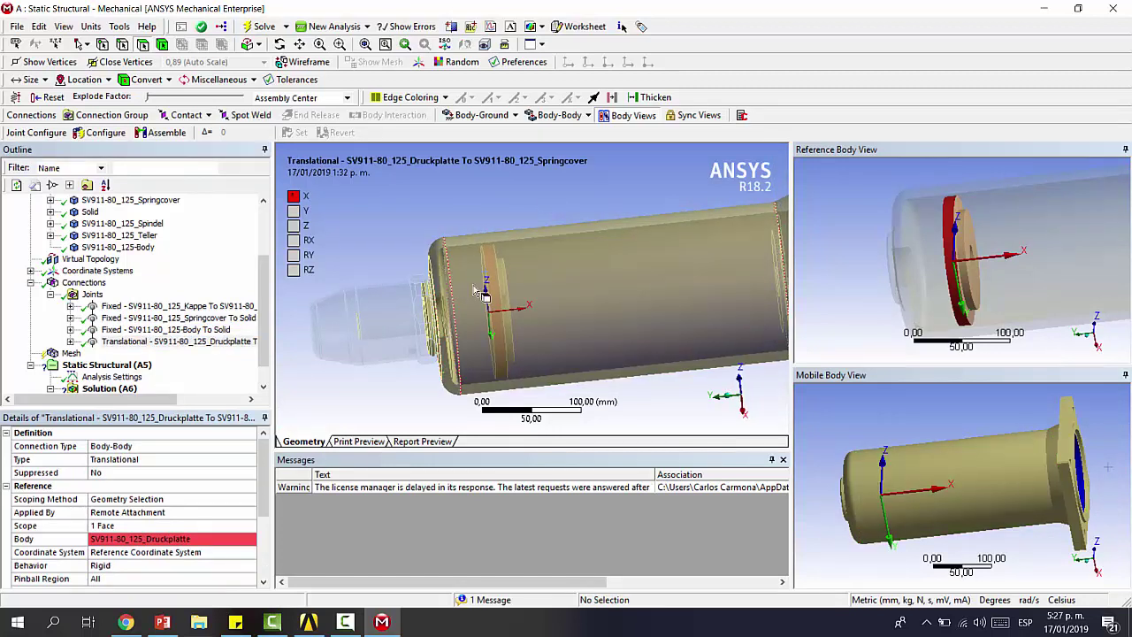
- Measure the distance between the cap-side pressure plate's outer circular edge and the spring cover's inner circular end edge
middle_click_drag(483, 267, 465, 271)
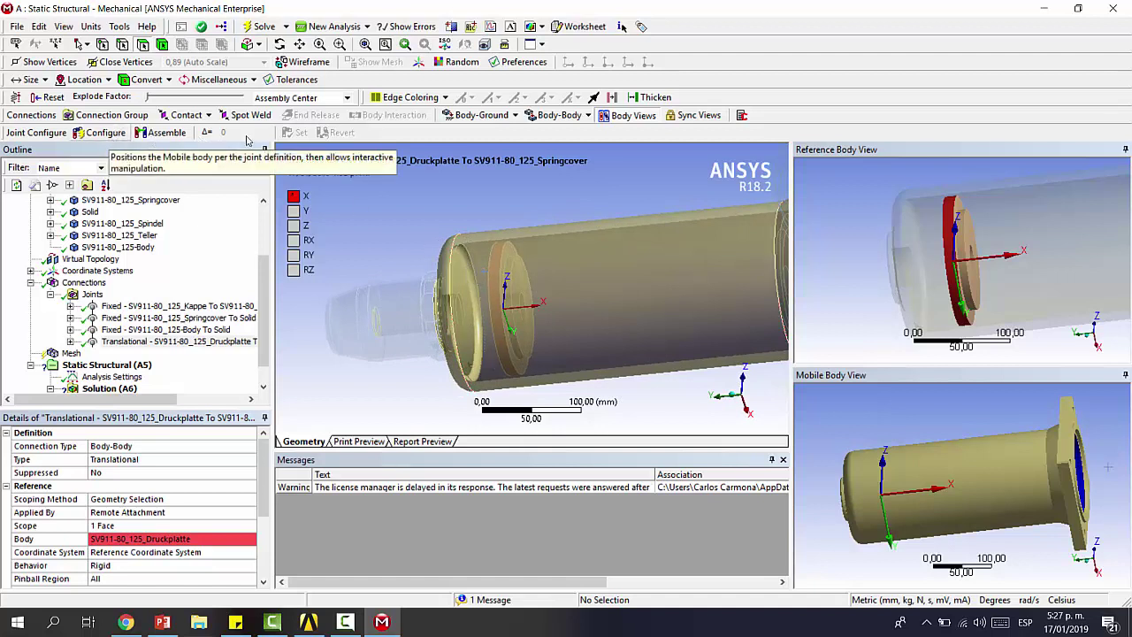
left_click(501, 265)
middle_click_drag(491, 231, 476, 278)
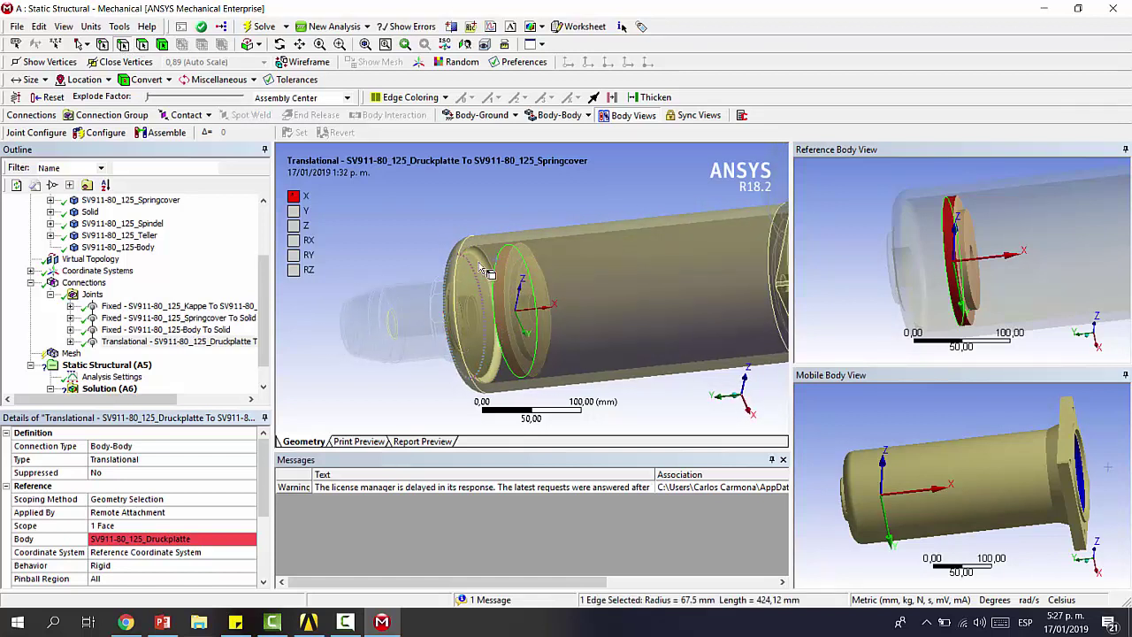
left_click(482, 266, "ctrl")
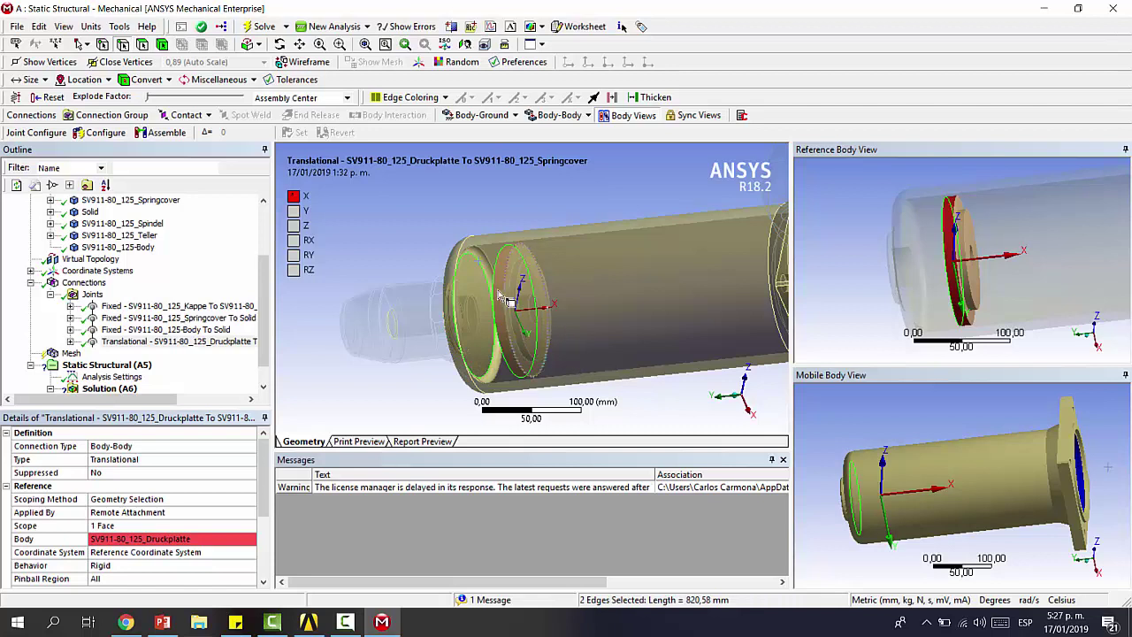
left_click(637, 601)
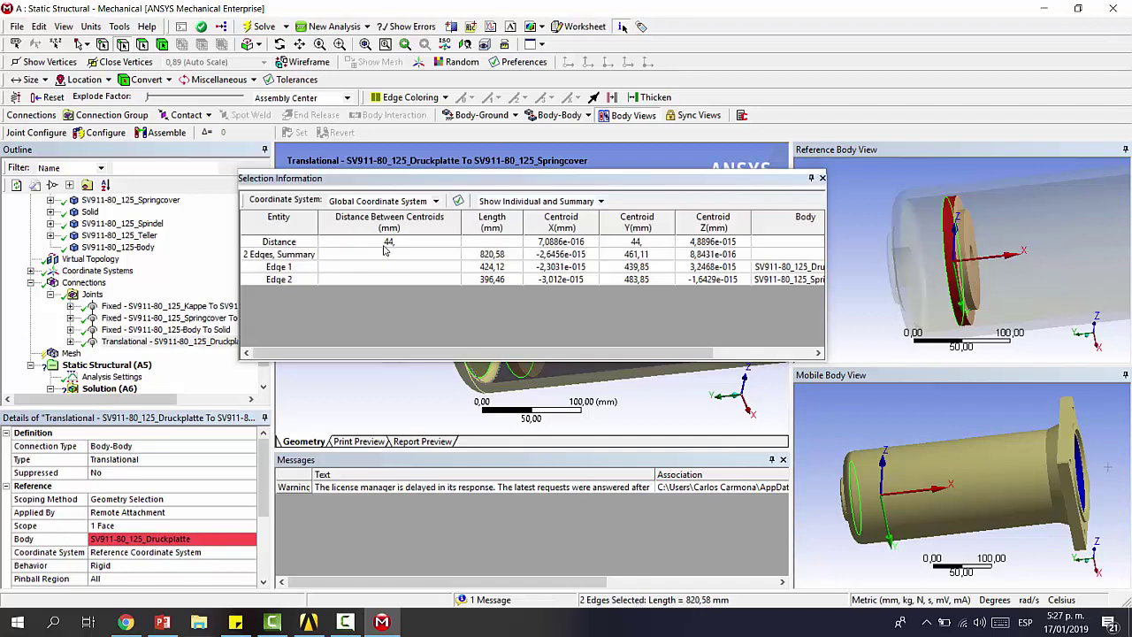
left_click(822, 178)
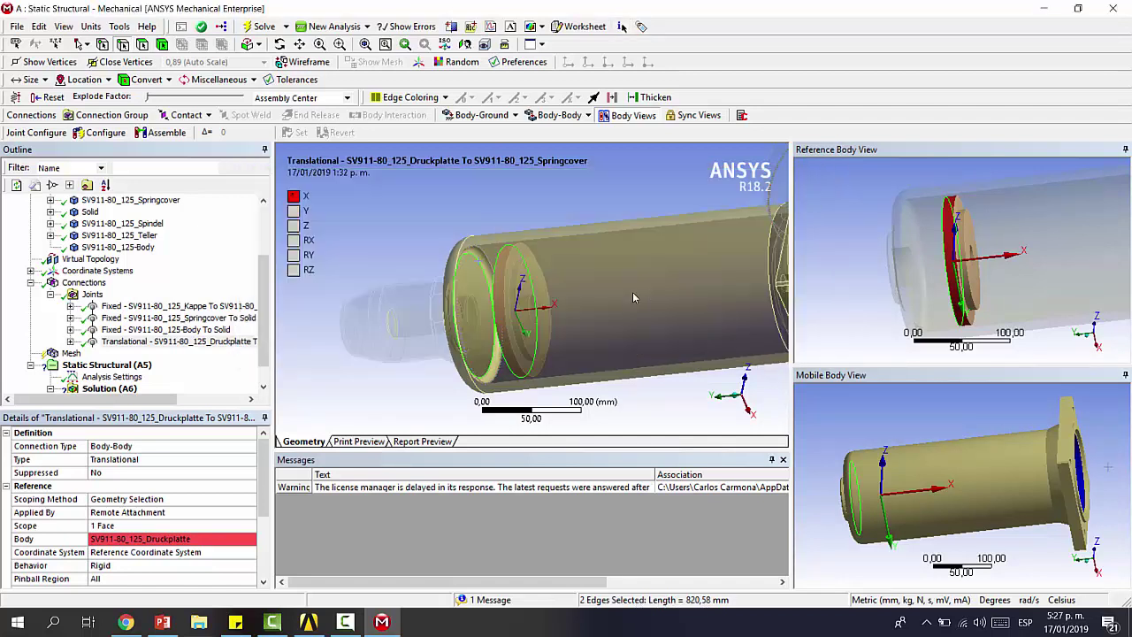
- Configure the translational joint with a 43 mm displacement along its X axis and set this as the assembled position
middle_click_drag(542, 261, 436, 345)
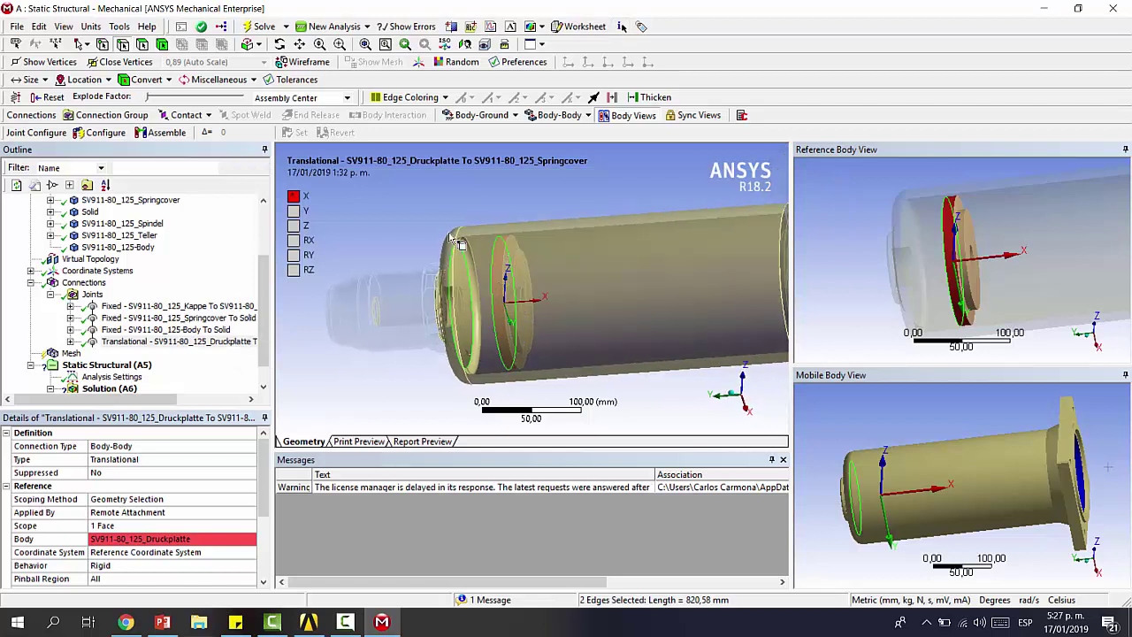
left_click(99, 134)
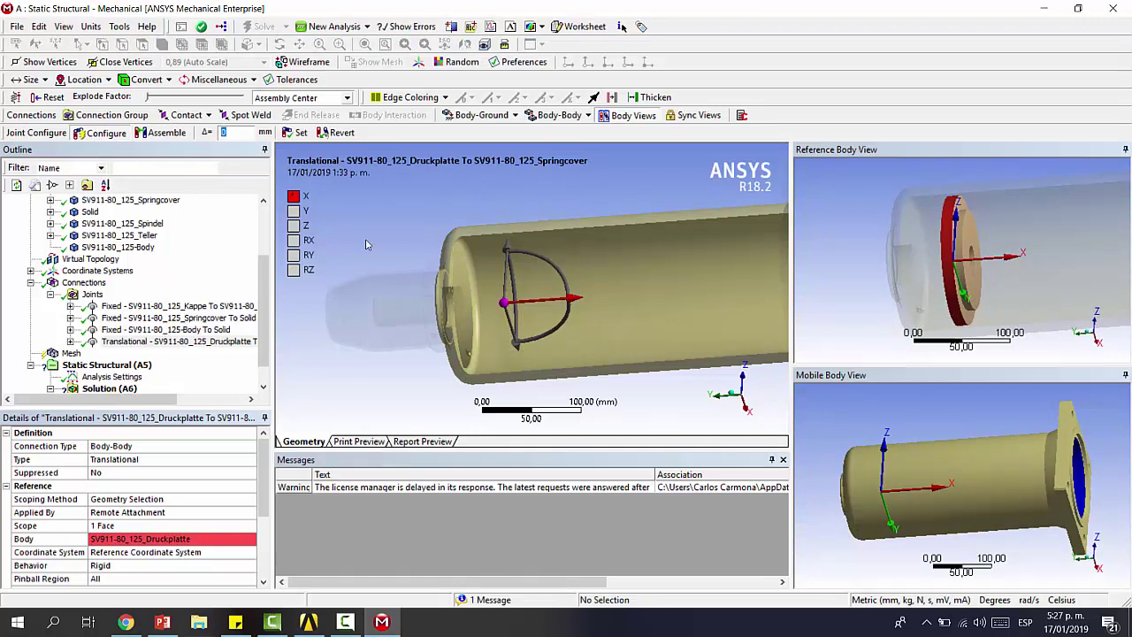
key("Return")
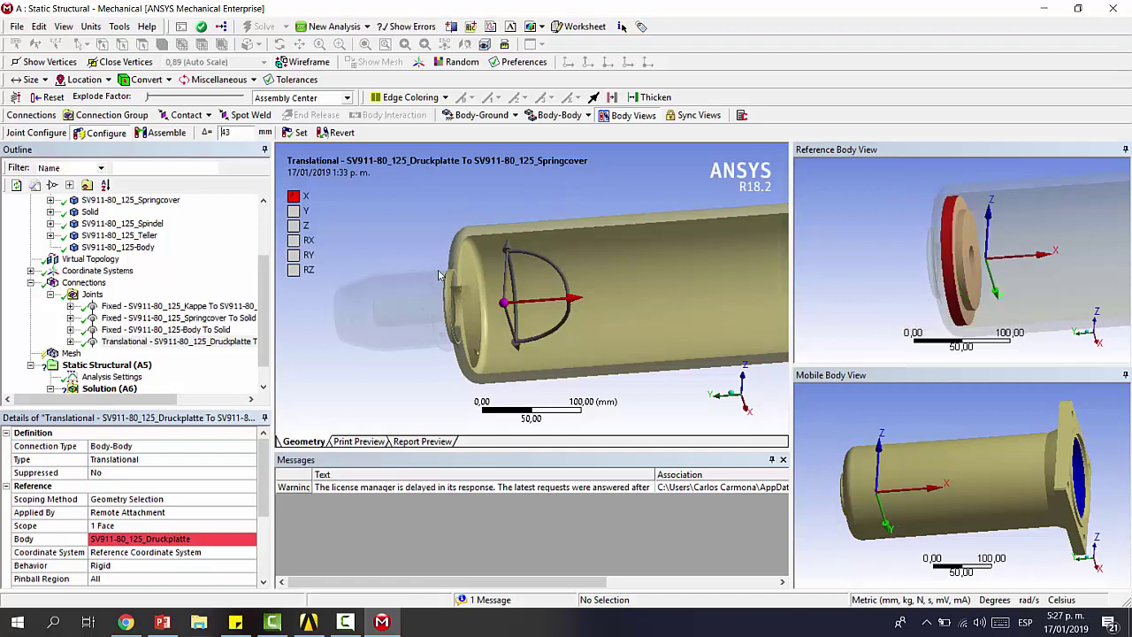
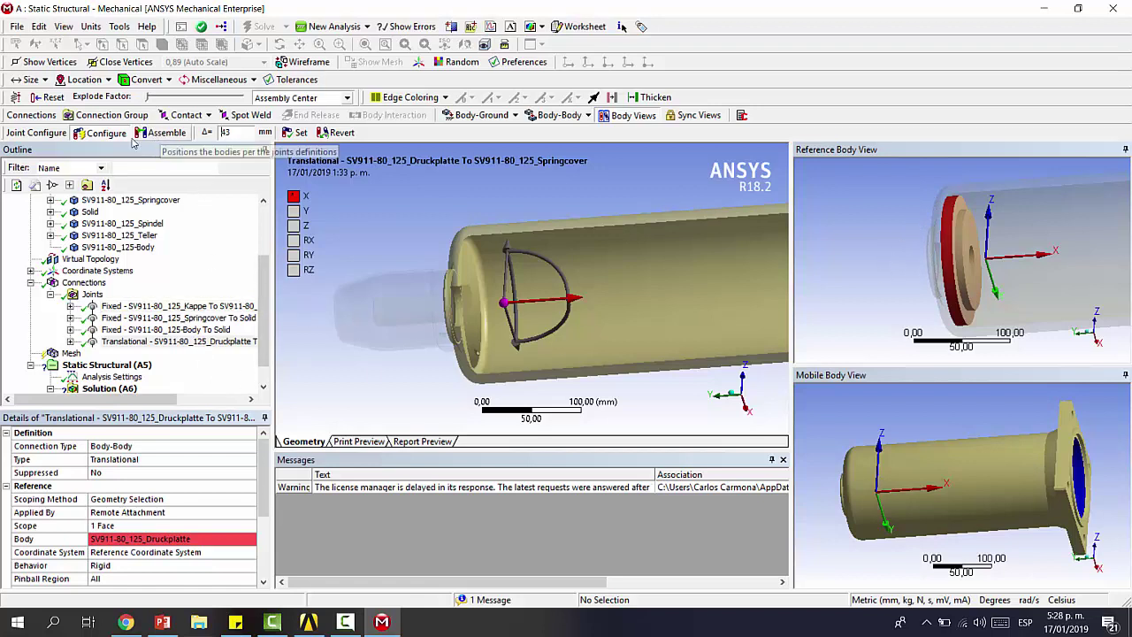
left_click(297, 132)
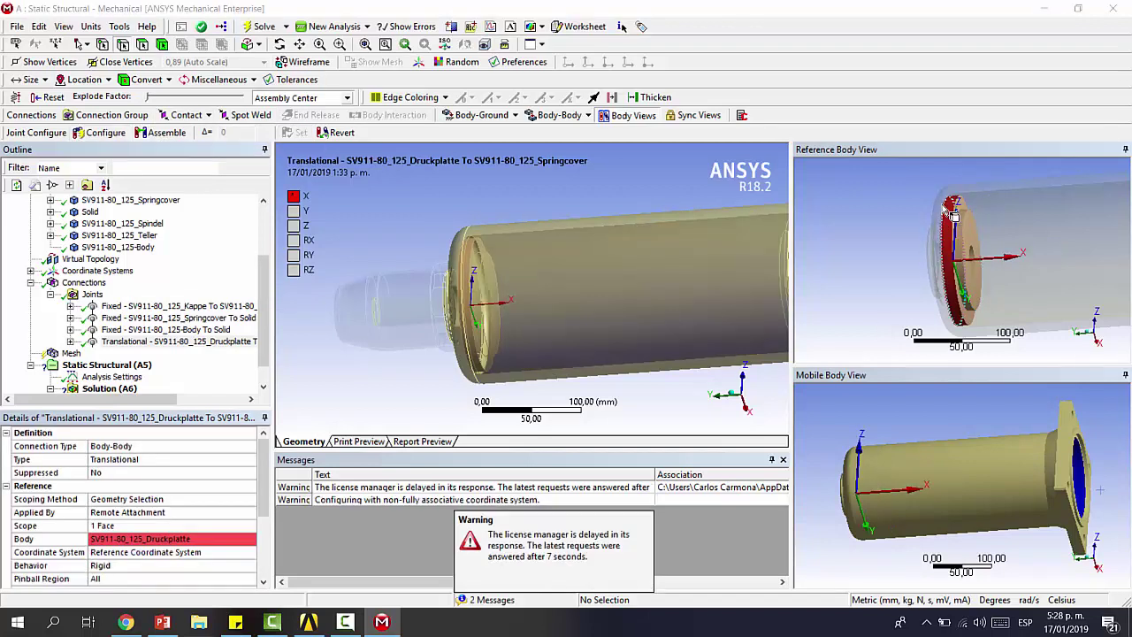
- Delete the translational joint between the pressure plate and the spring cover
left_click(218, 344)
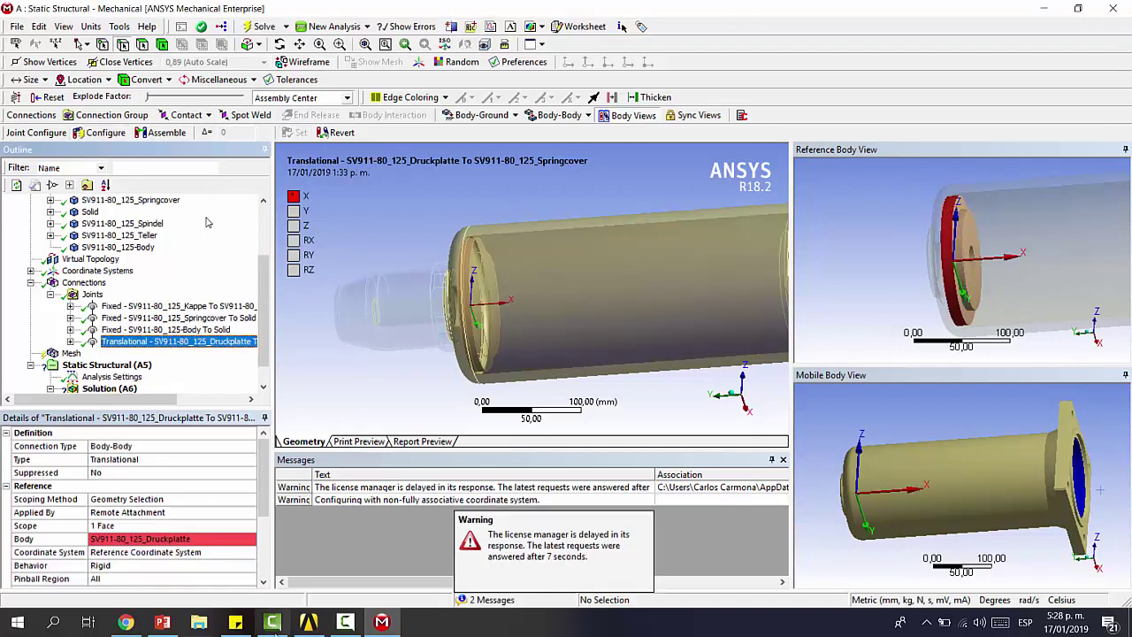
key("Delete")
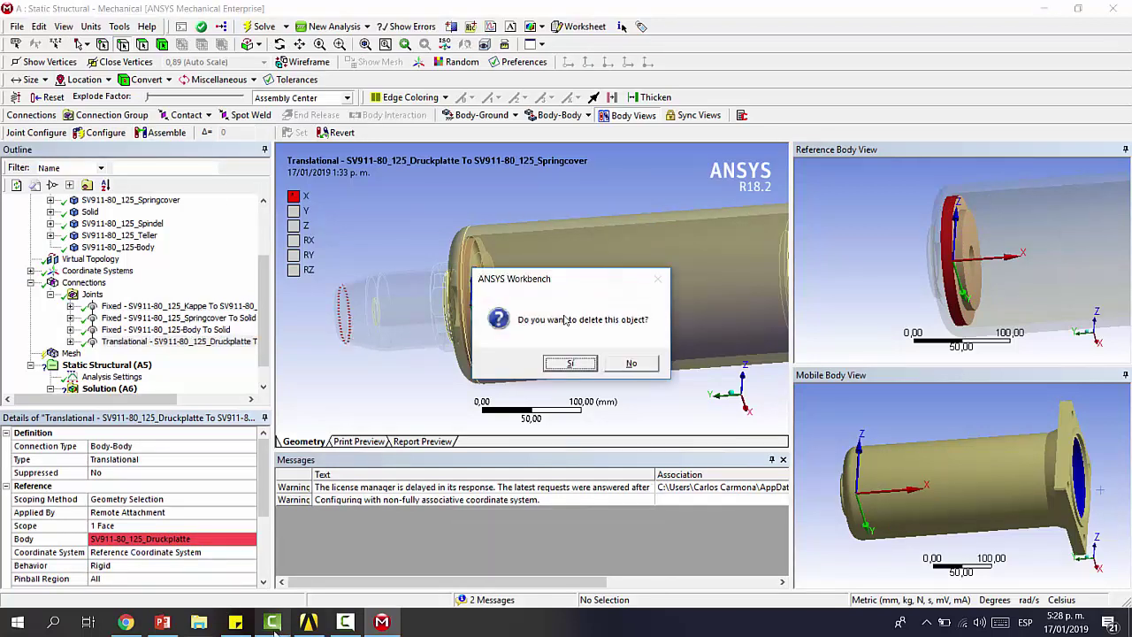
left_click(572, 364)
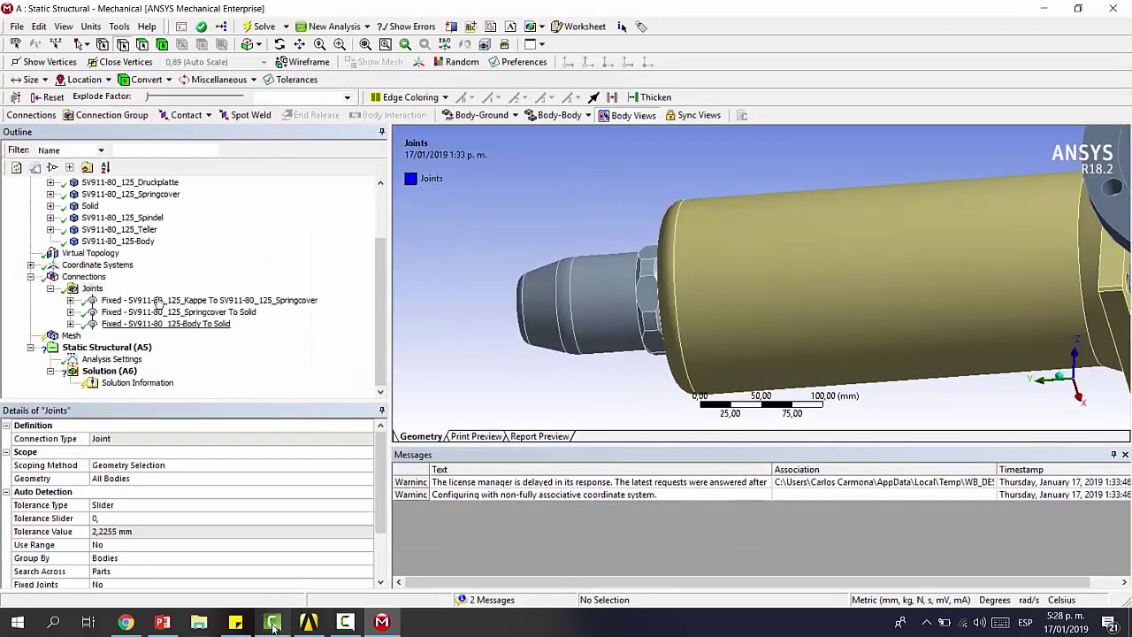
- Add a fixed body-body joint and scope its reference to the inner cylindrical face of the spring cover
left_click(548, 118)
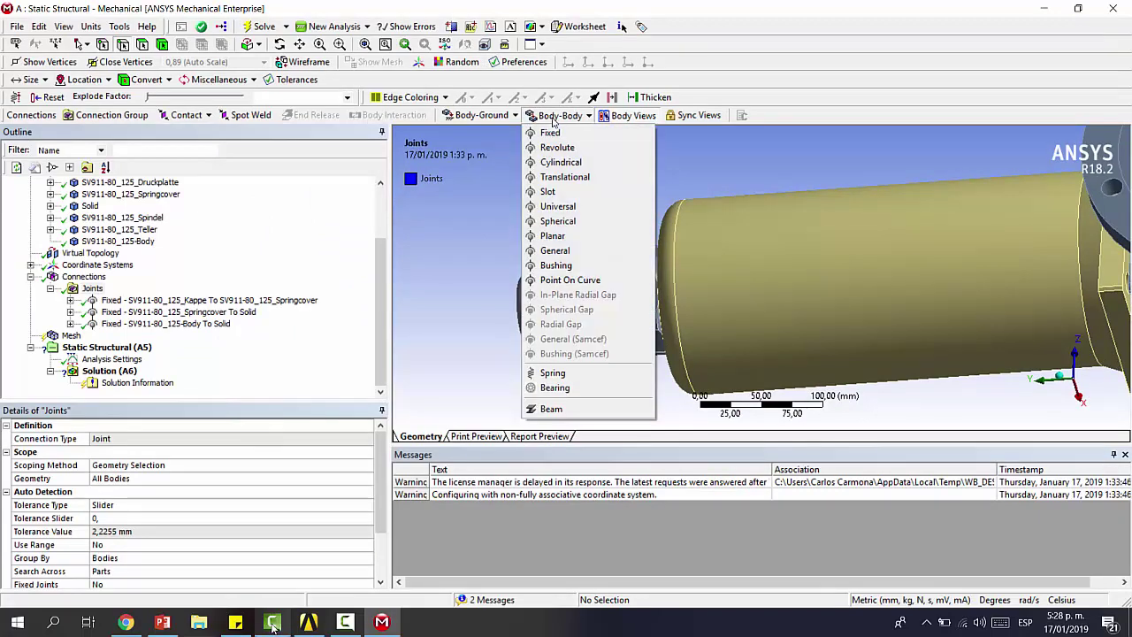
left_click(555, 130)
scroll(541, 282, "down", 2)
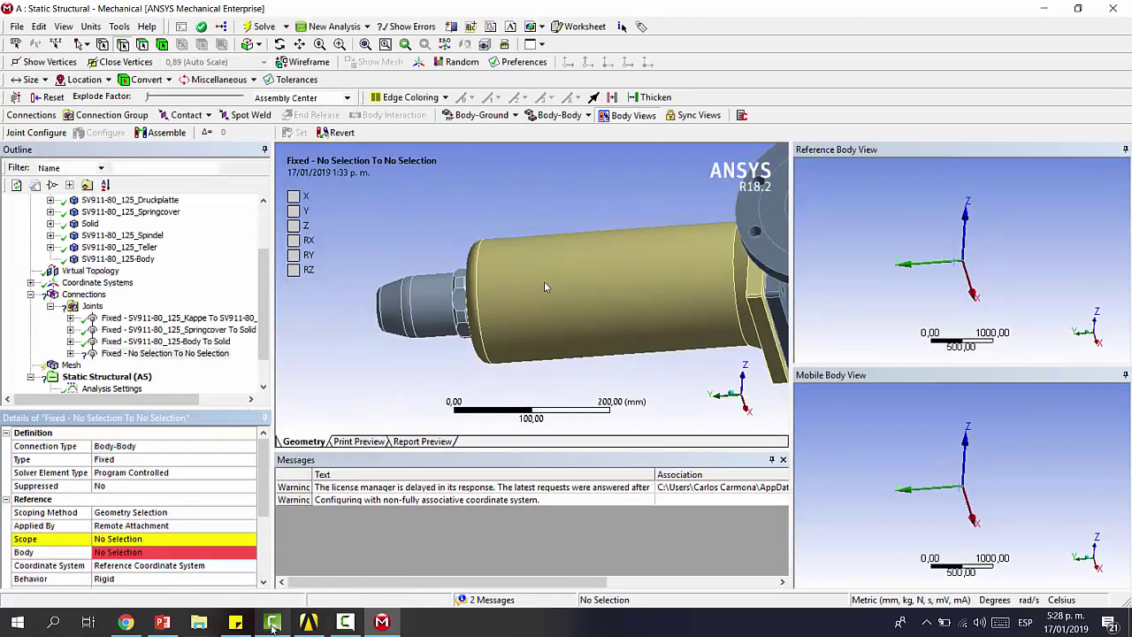
middle_click_drag(544, 281, 482, 287, "ctrl")
left_click(177, 541)
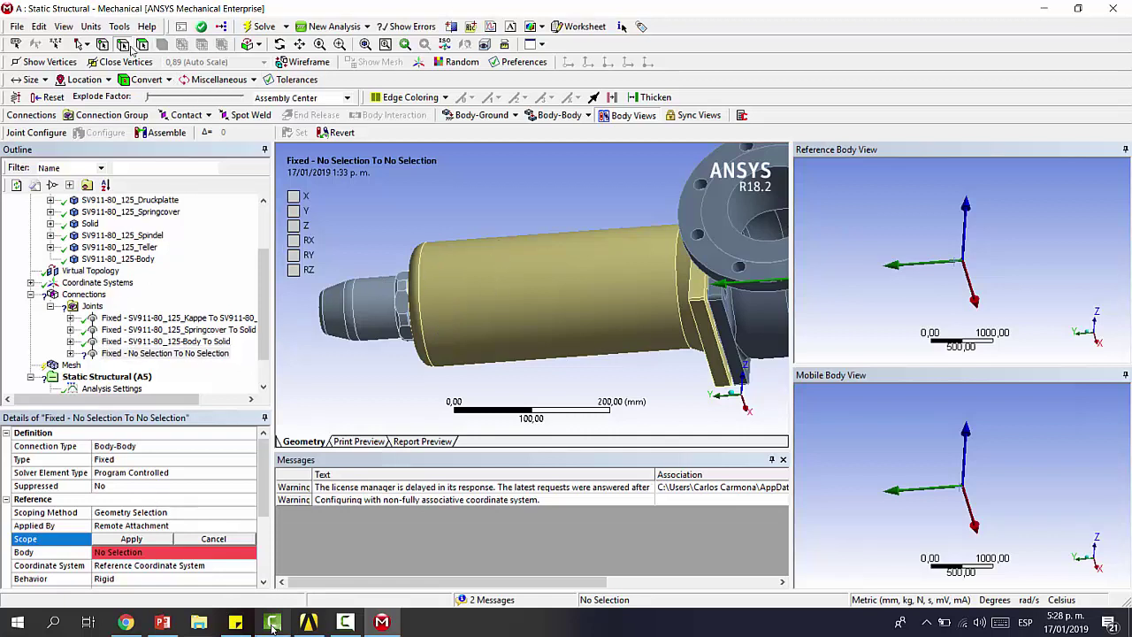
left_click(517, 267)
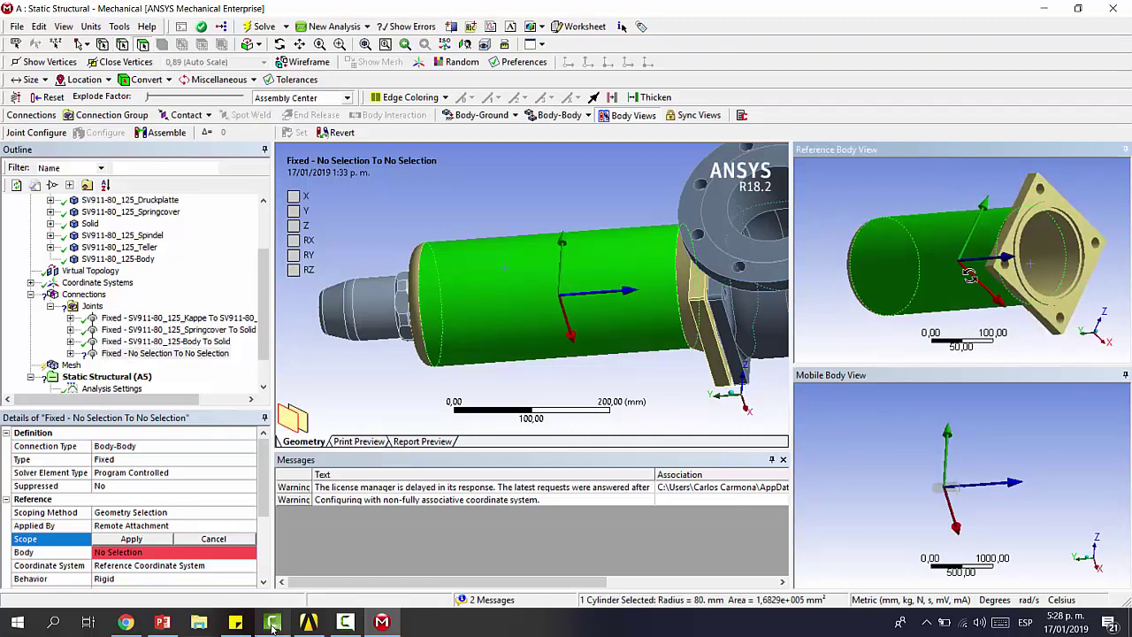
middle_click_drag(970, 275, 965, 277)
left_click(1034, 255)
left_click(152, 542)
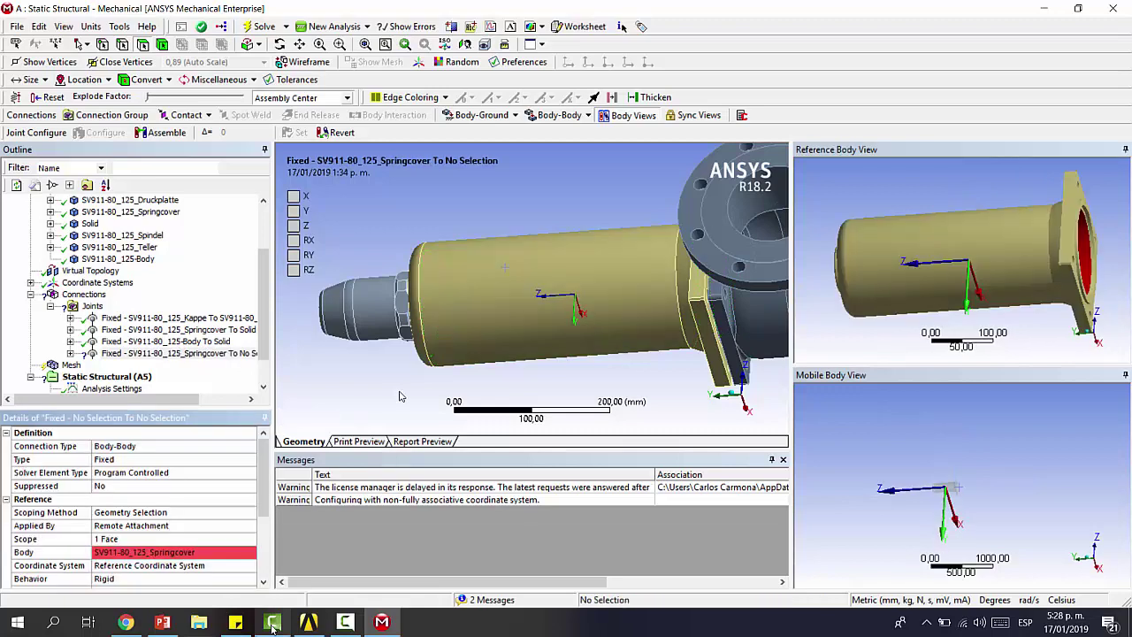
- Hide the spring cover and scope the fixed joint's mobile side to the outer cylindrical face of the cap-side pressure plate
left_click(158, 531)
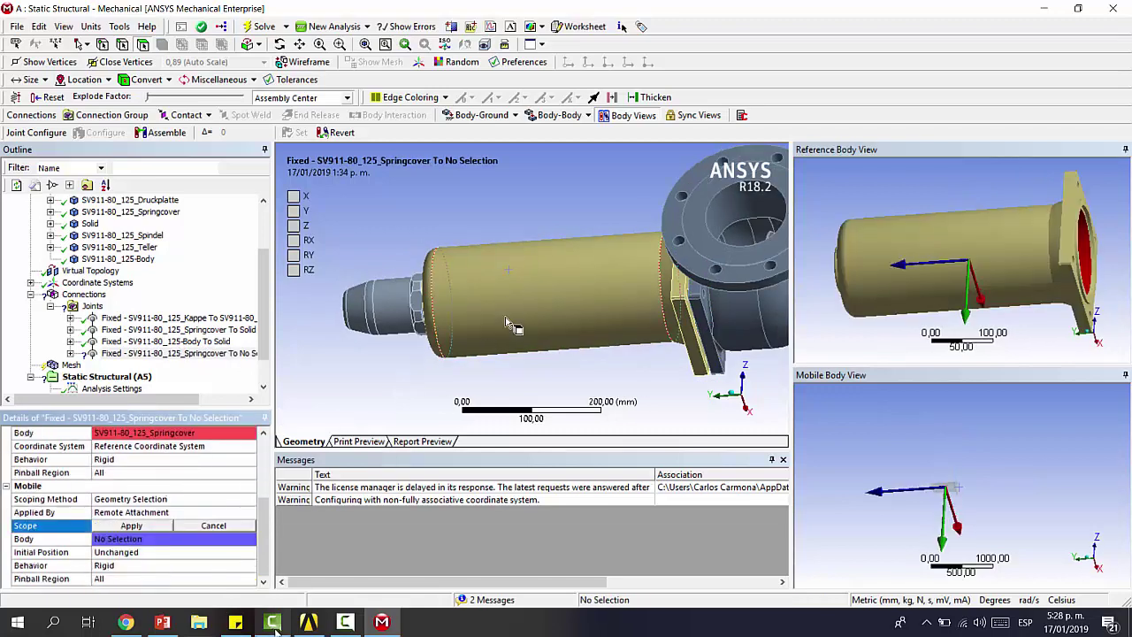
left_click(502, 300)
right_click(502, 301)
left_click(541, 278)
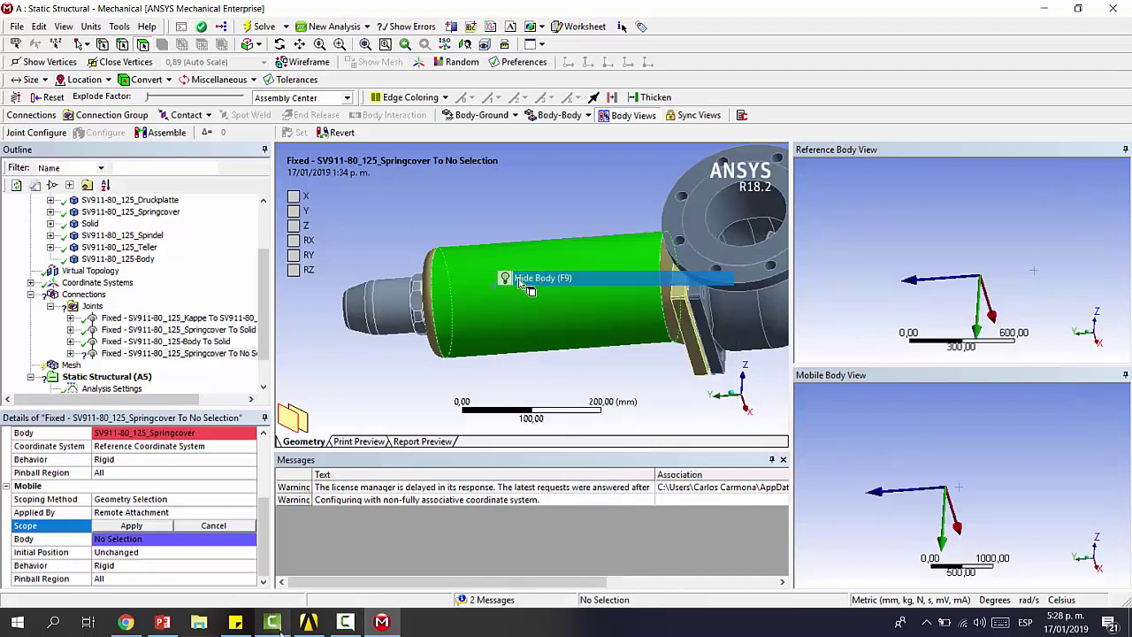
left_click(149, 525)
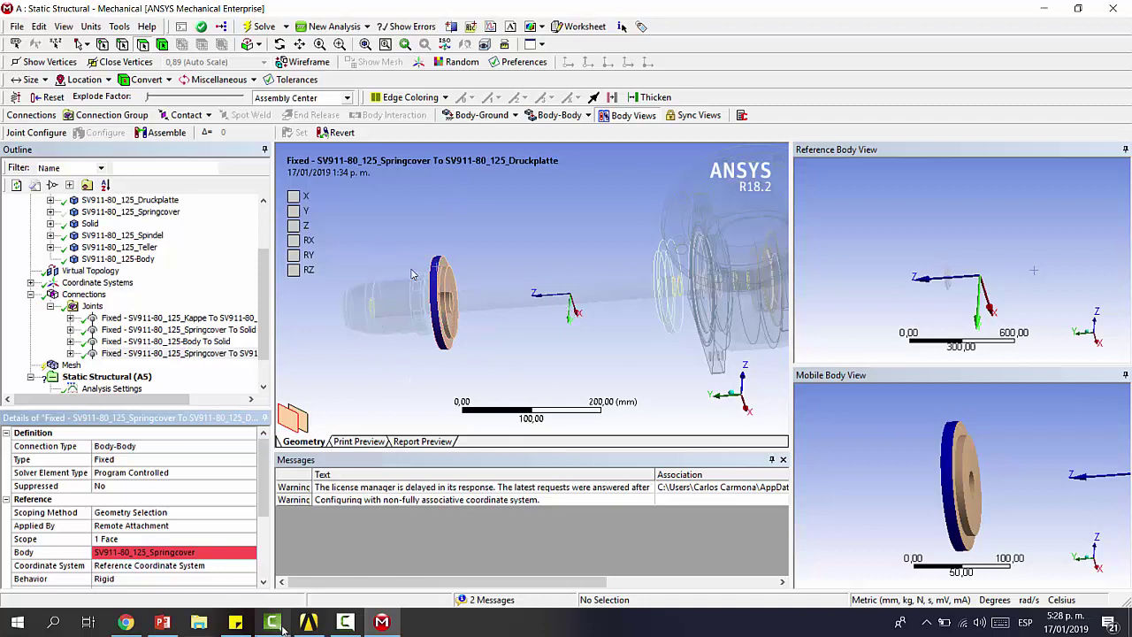
middle_click_drag(530, 266, 554, 266)
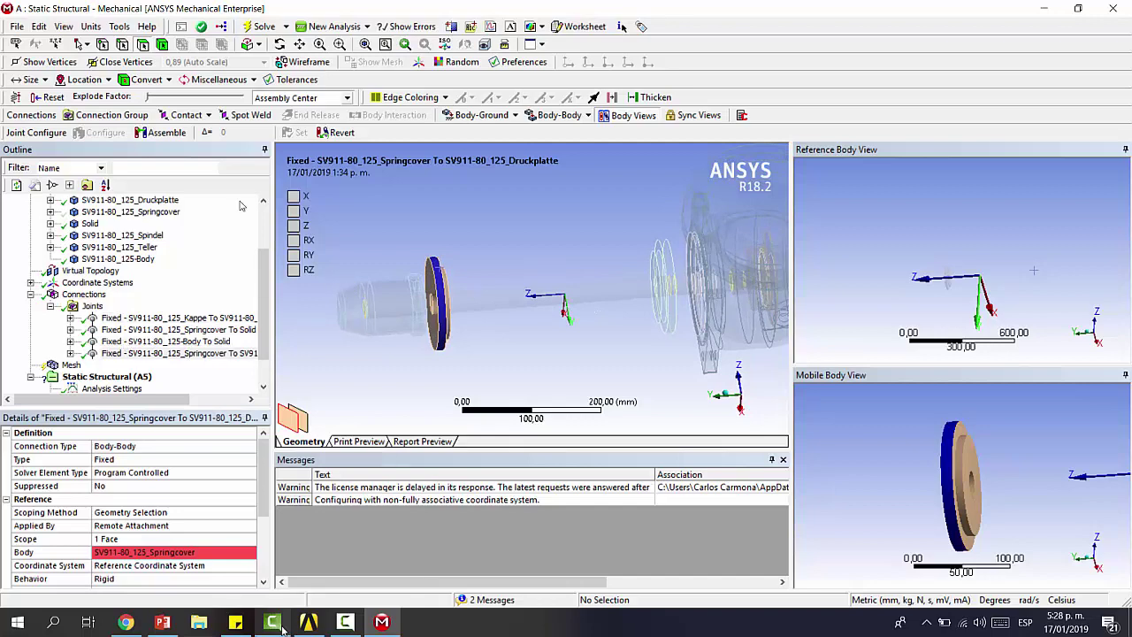
- Add a translational body-body joint and scope its mobile side to the outer cylindrical face of the valve-body-side pressure plate
left_click(92, 305)
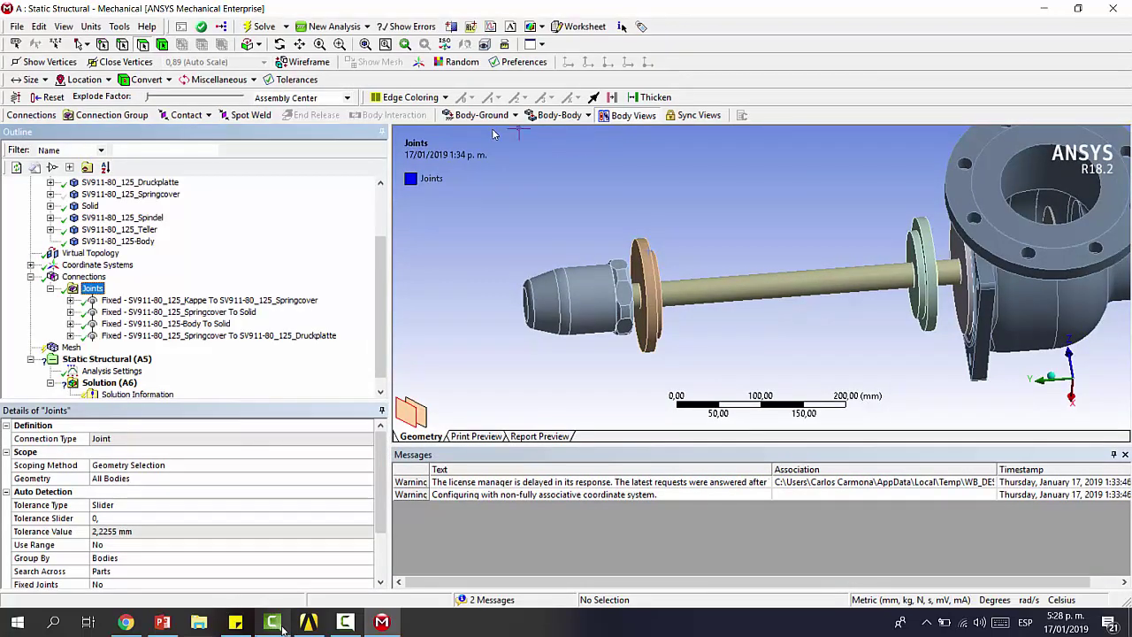
left_click(557, 115)
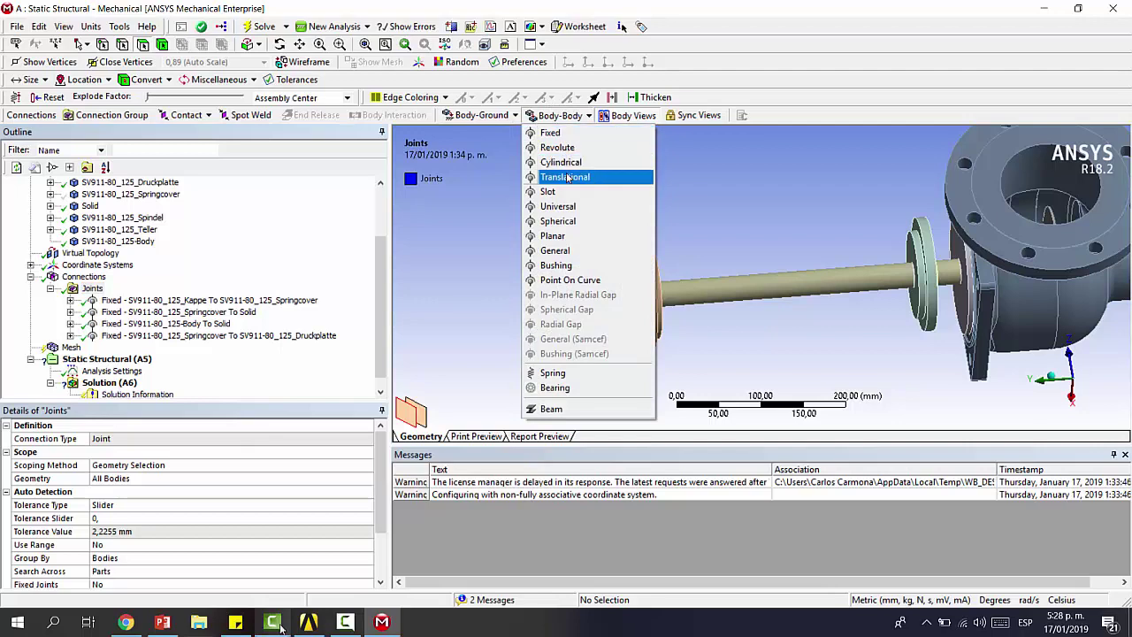
left_click(569, 180)
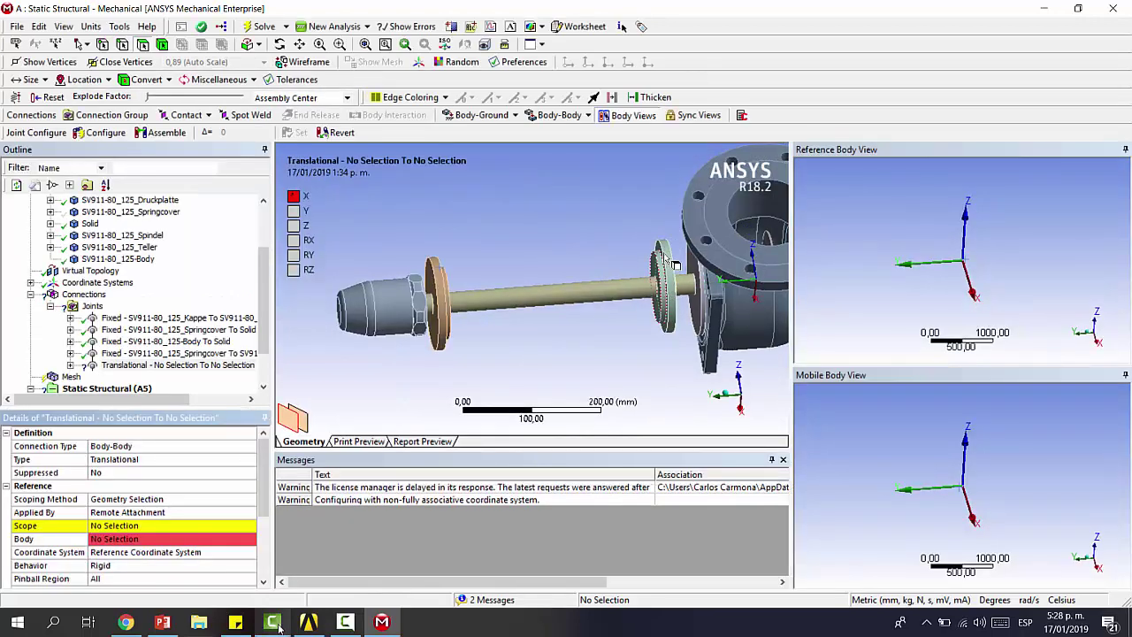
middle_click_drag(585, 333, 543, 277)
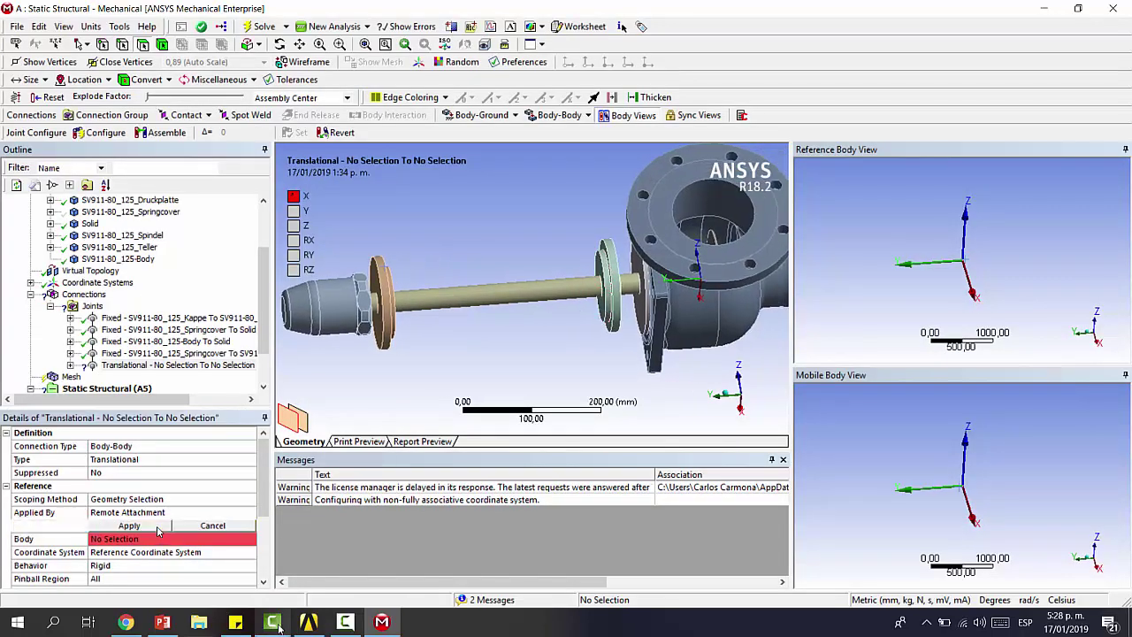
left_click(130, 524)
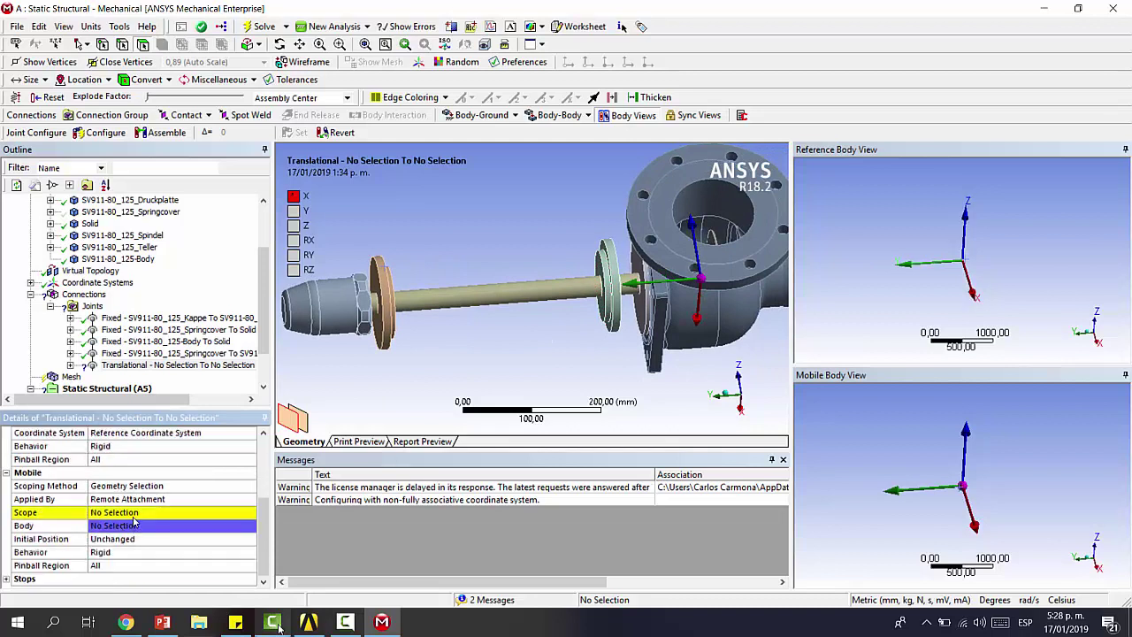
left_click(619, 272)
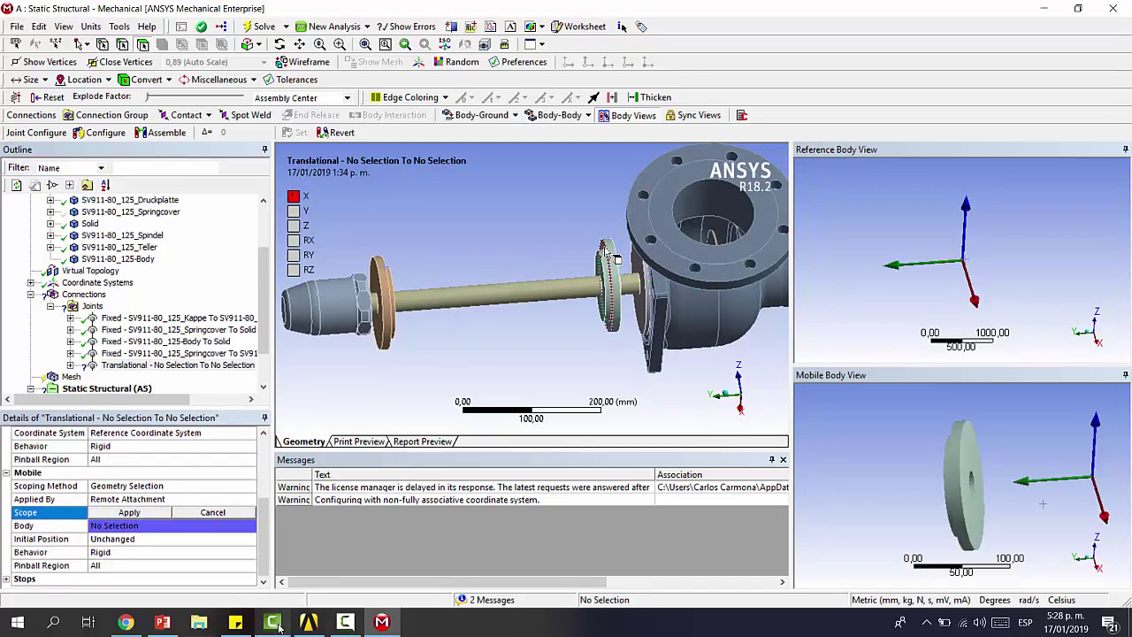
left_click(147, 512)
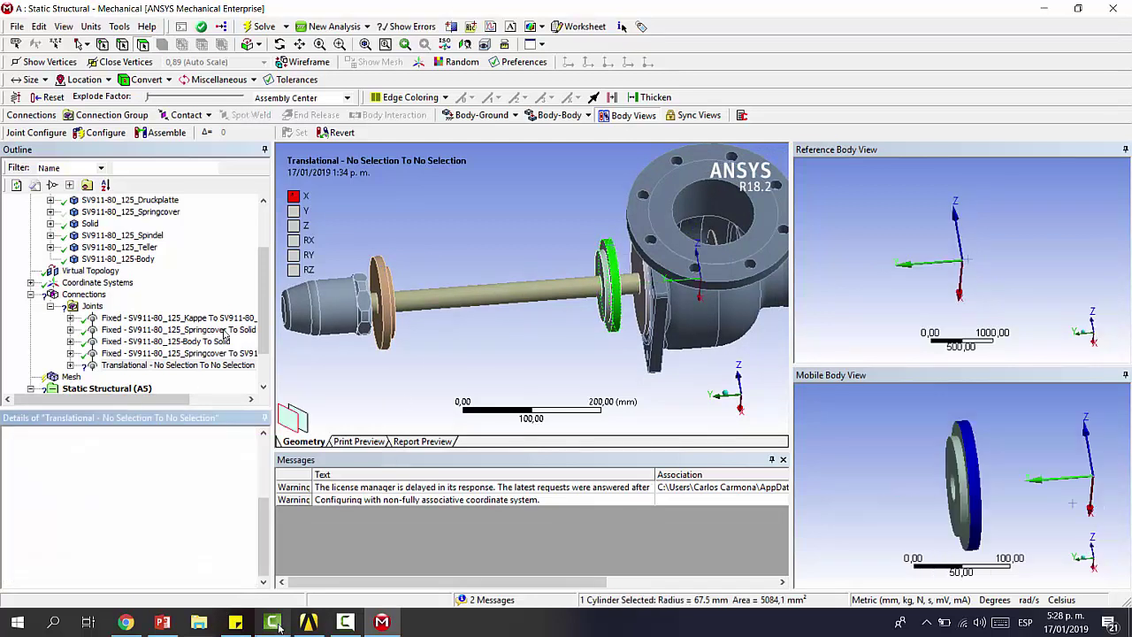
- Show the SV911-80_125_Springcover body and scope the translational joint's reference to its inner cylindrical face
right_click(115, 214)
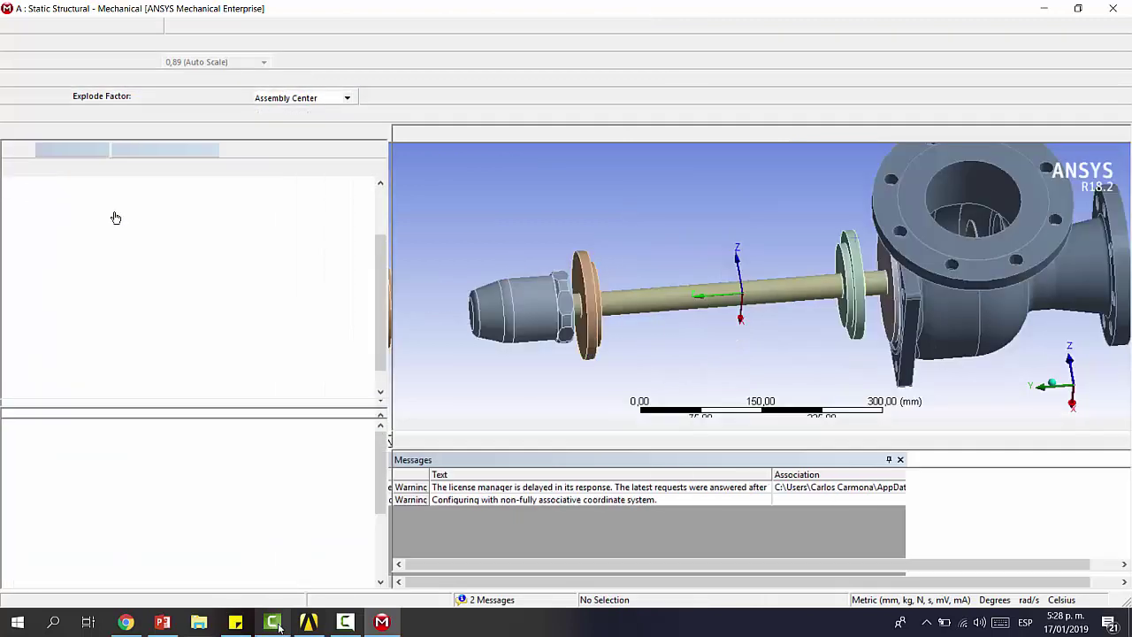
left_click(161, 327)
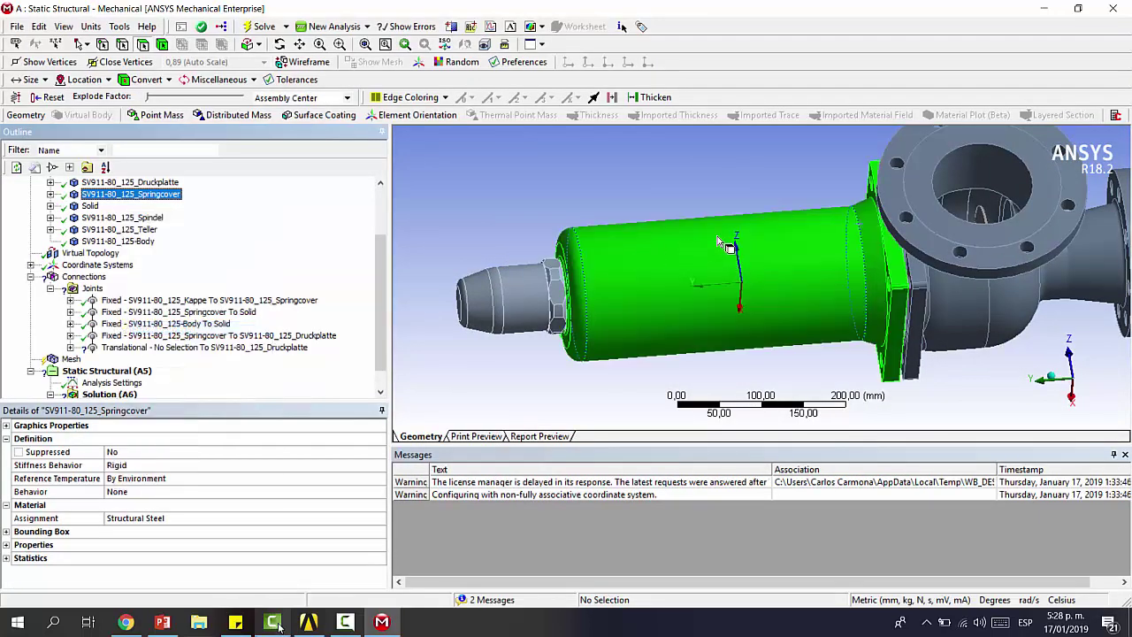
left_click(630, 306)
left_click(181, 348)
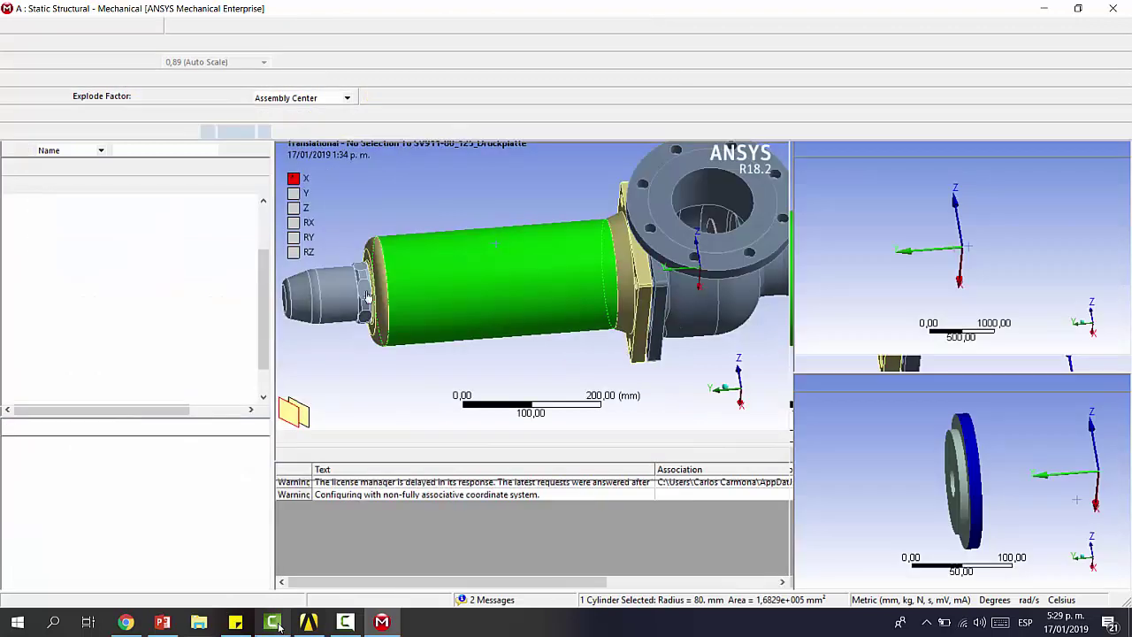
left_click(177, 529)
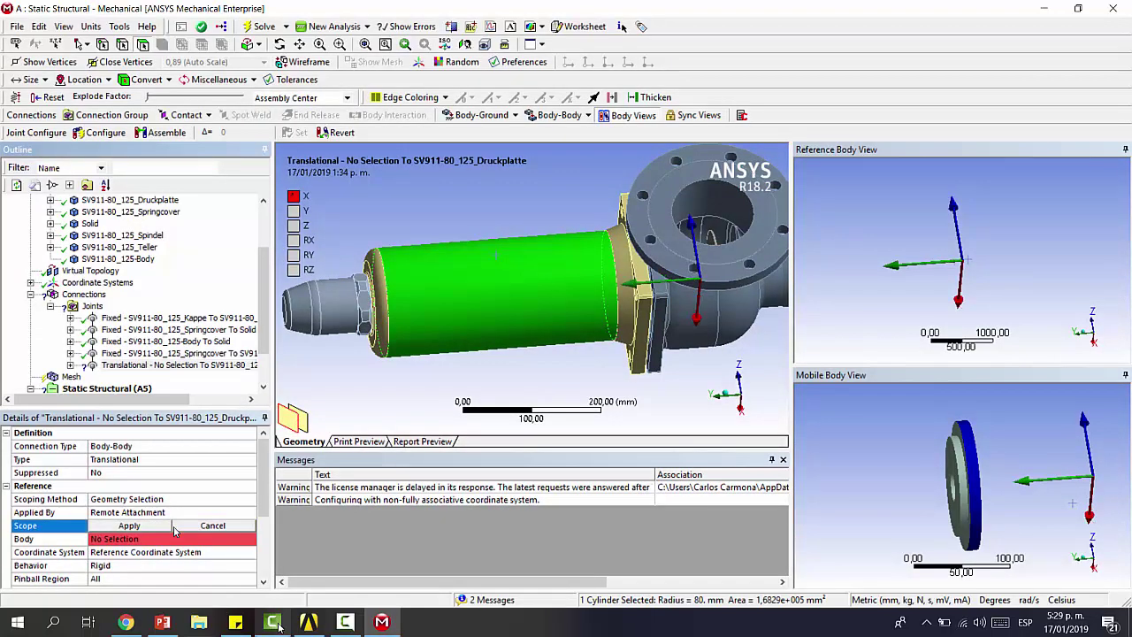
middle_click_drag(932, 283, 1005, 255)
left_click(1005, 255)
left_click(129, 525)
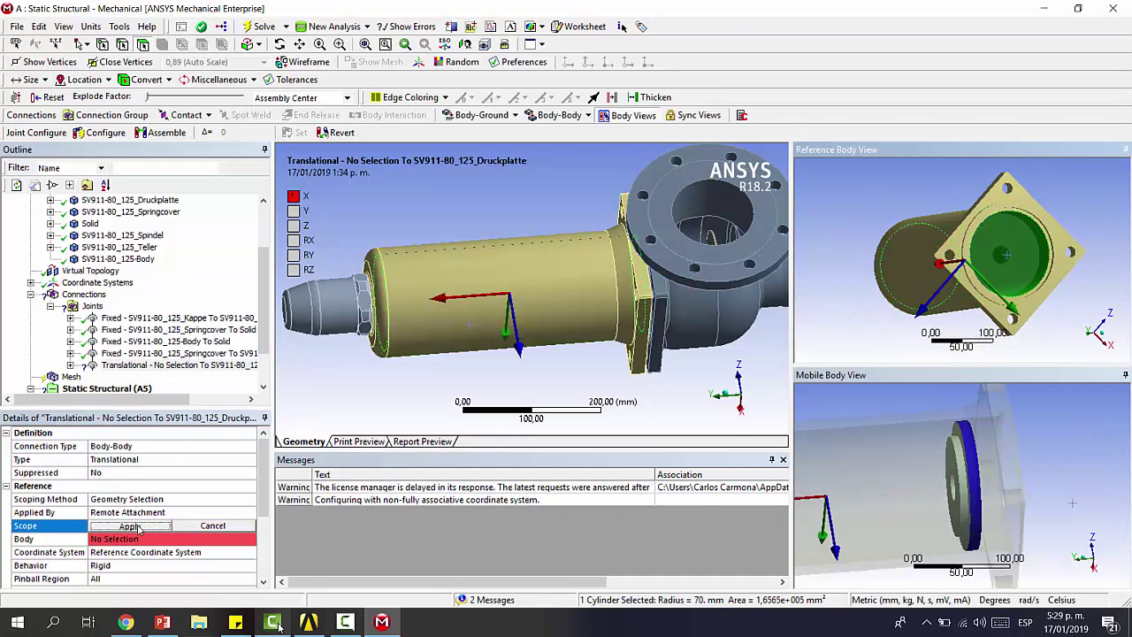
middle_click_drag(596, 336, 519, 343, "ctrl")
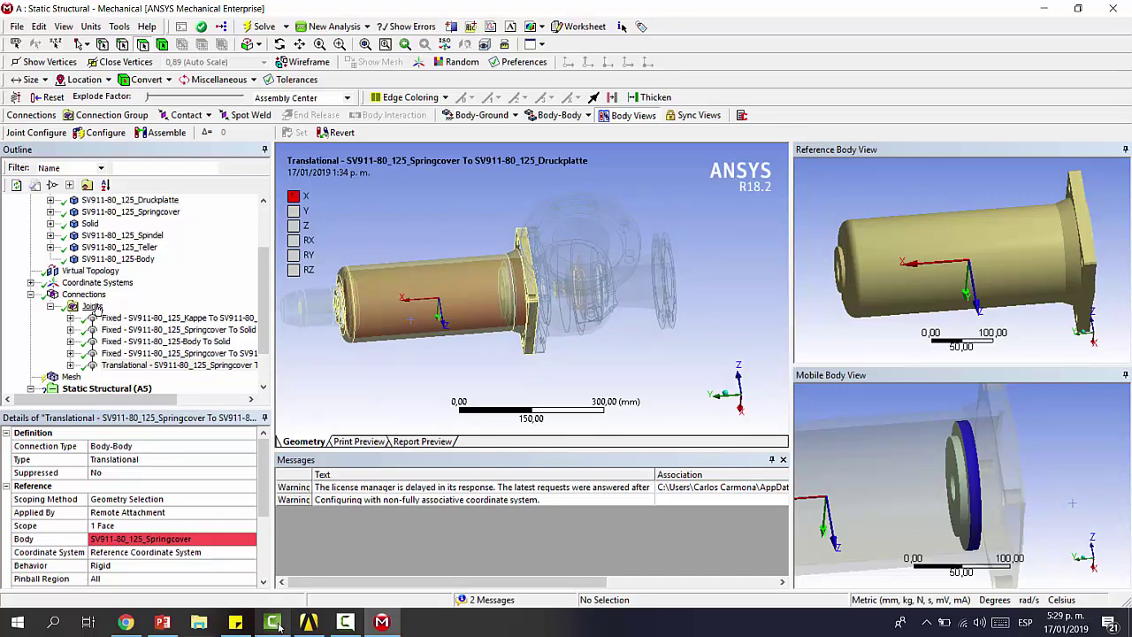
- Add a fixed body-body joint and scope its reference to the 15 mm radius cylindrical face of the spindle near the disc
left_click(92, 306)
mouse_move(805, 272)
middle_mouse_down()
mouse_move(770, 285)
mouse_move(796, 291)
middle_mouse_up()
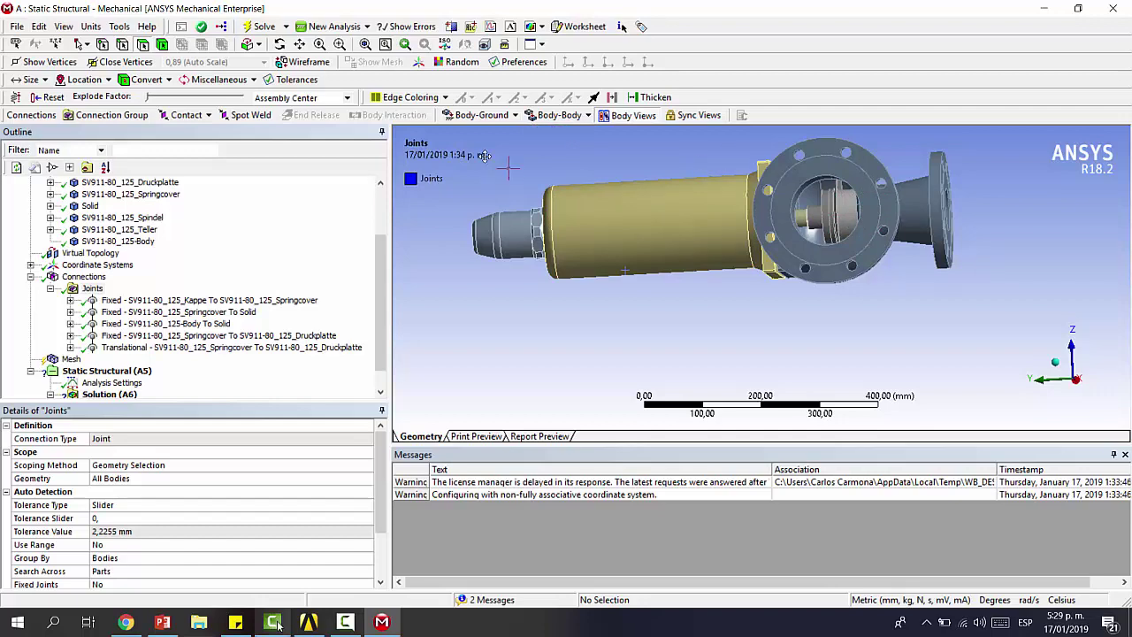
left_click(538, 116)
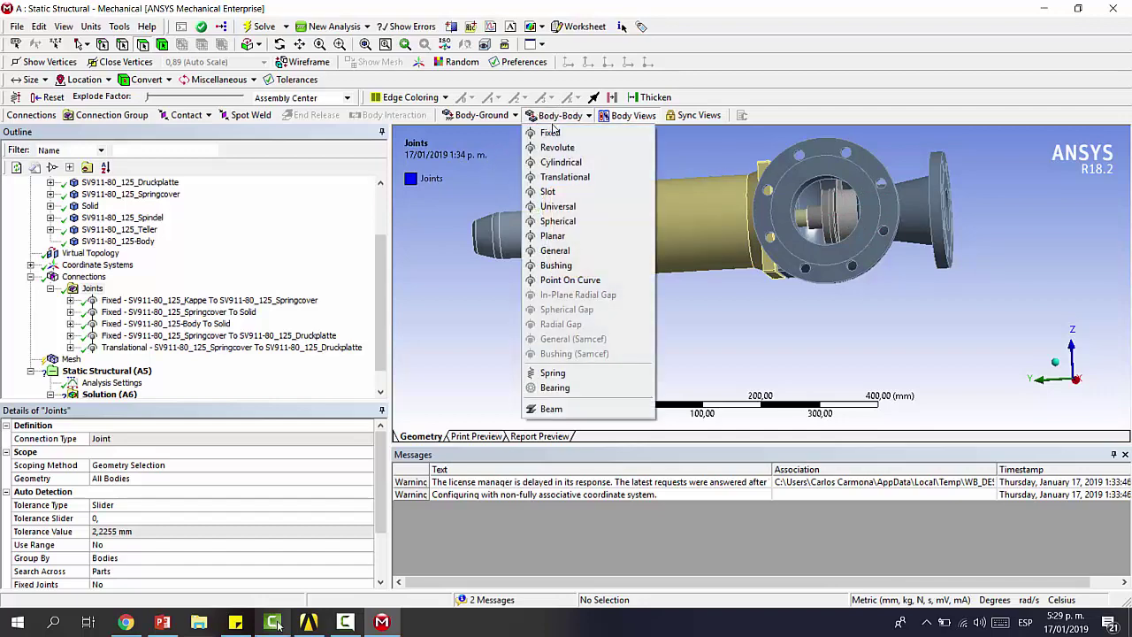
left_click(545, 129)
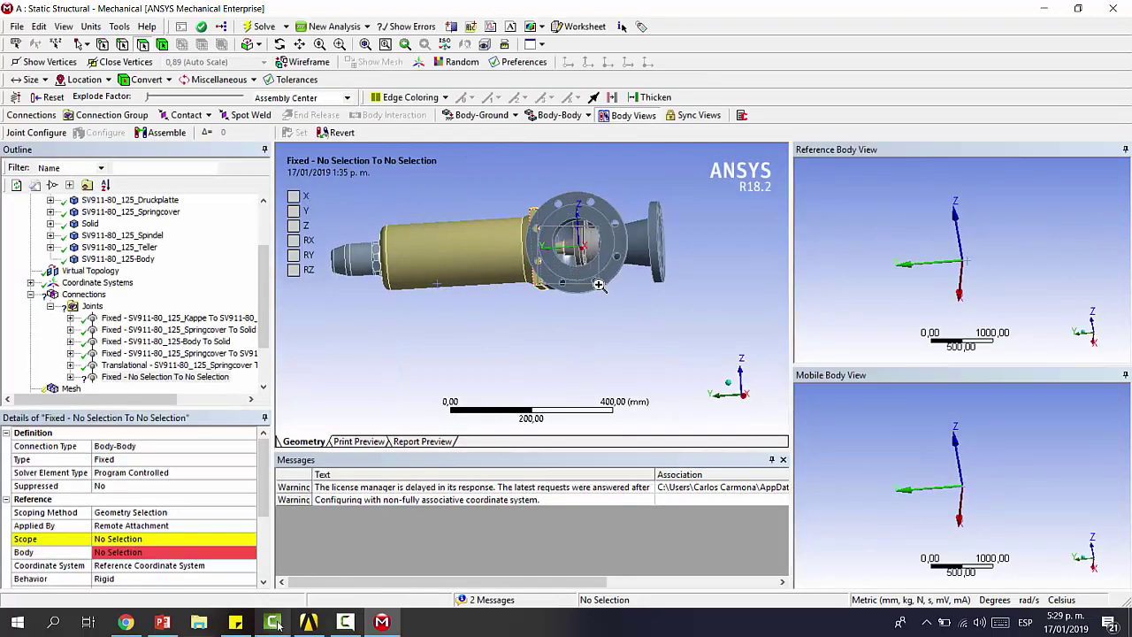
scroll(544, 240, "up", 5)
left_click(508, 245)
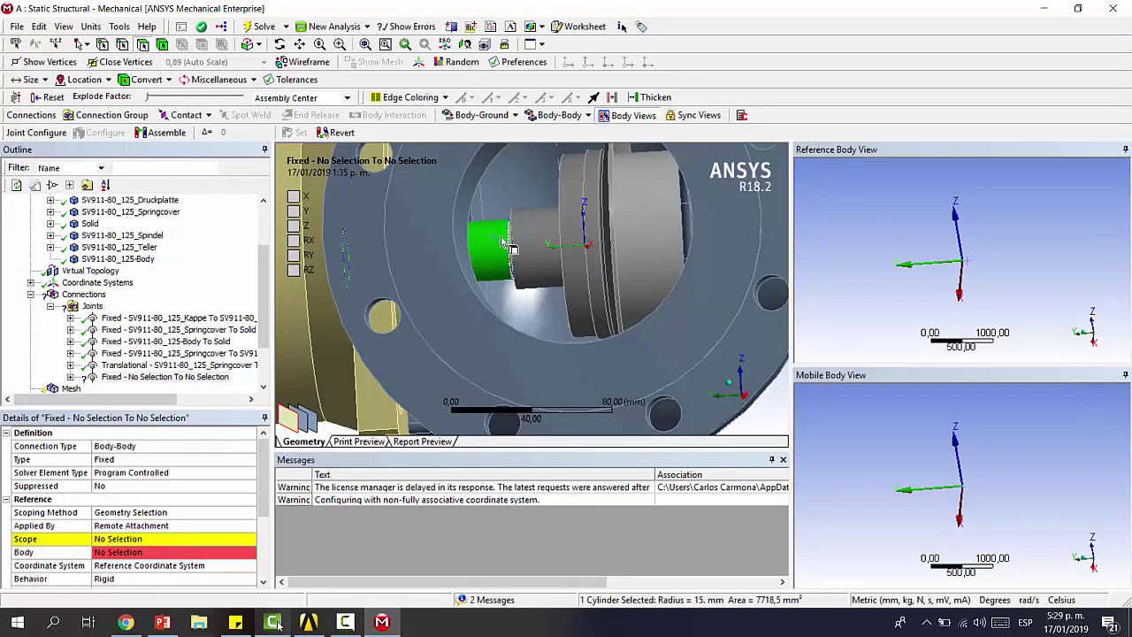
left_click(106, 543)
left_click(124, 538)
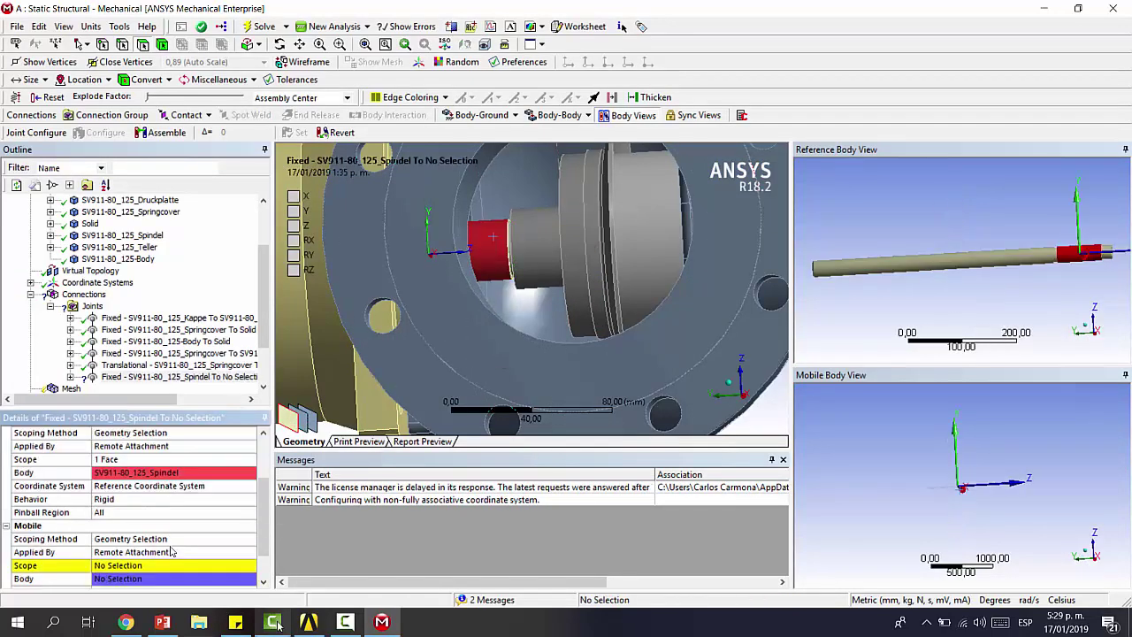
- Scope the fixed joint's mobile side to the inner cylindrical face of the SV911-80_125_Teller disc hub
left_click(142, 566)
left_click(548, 237)
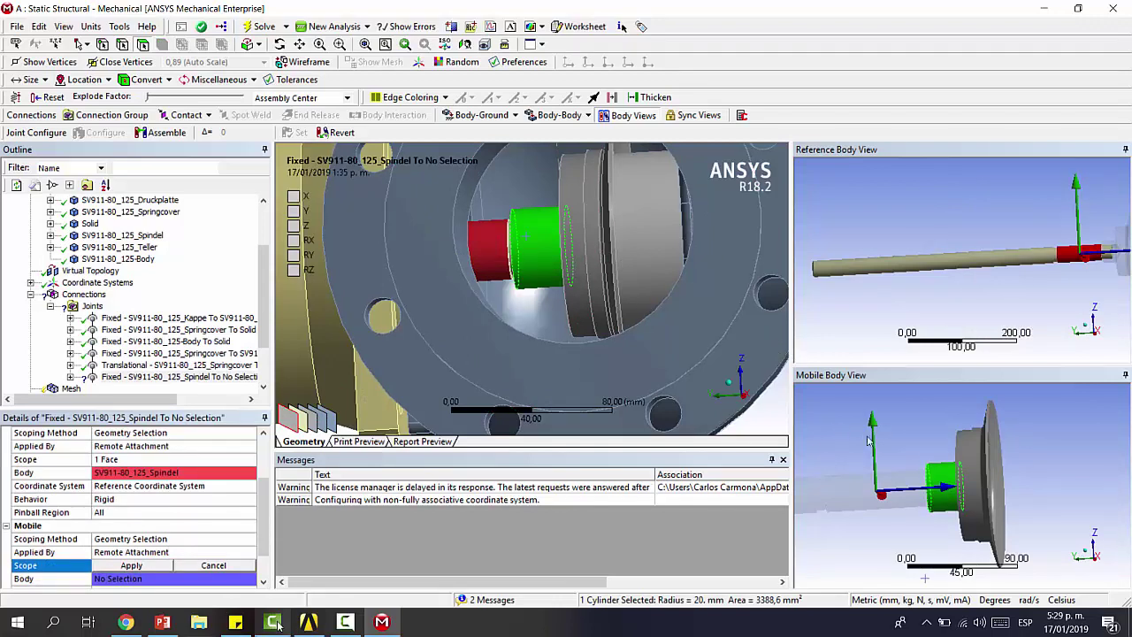
middle_click_drag(868, 440, 916, 454)
left_click(933, 487)
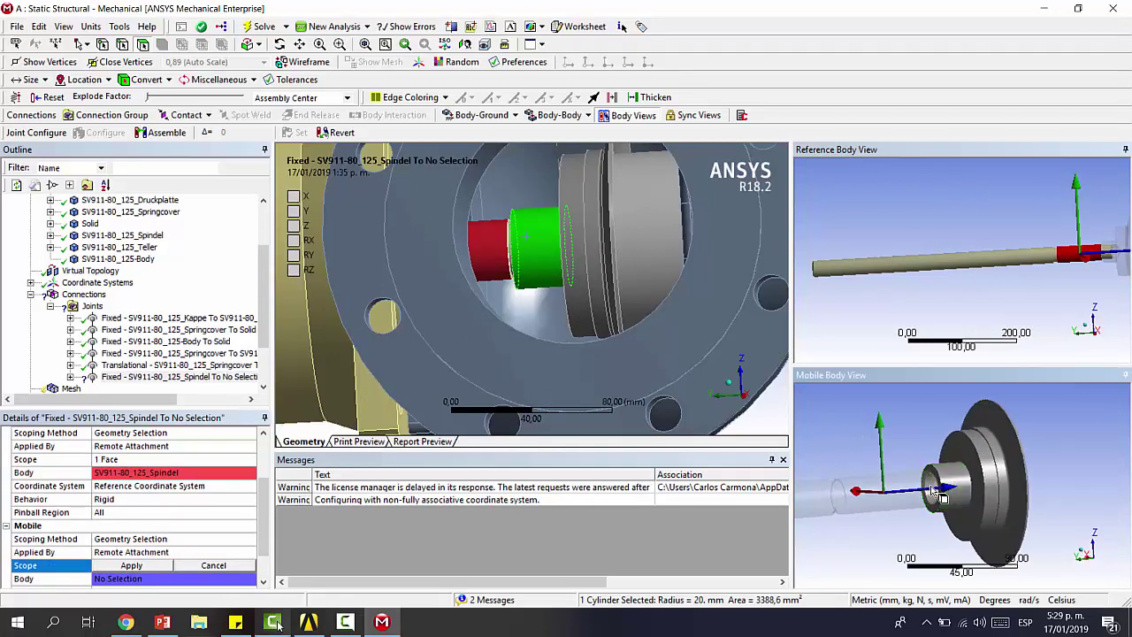
left_click(145, 566)
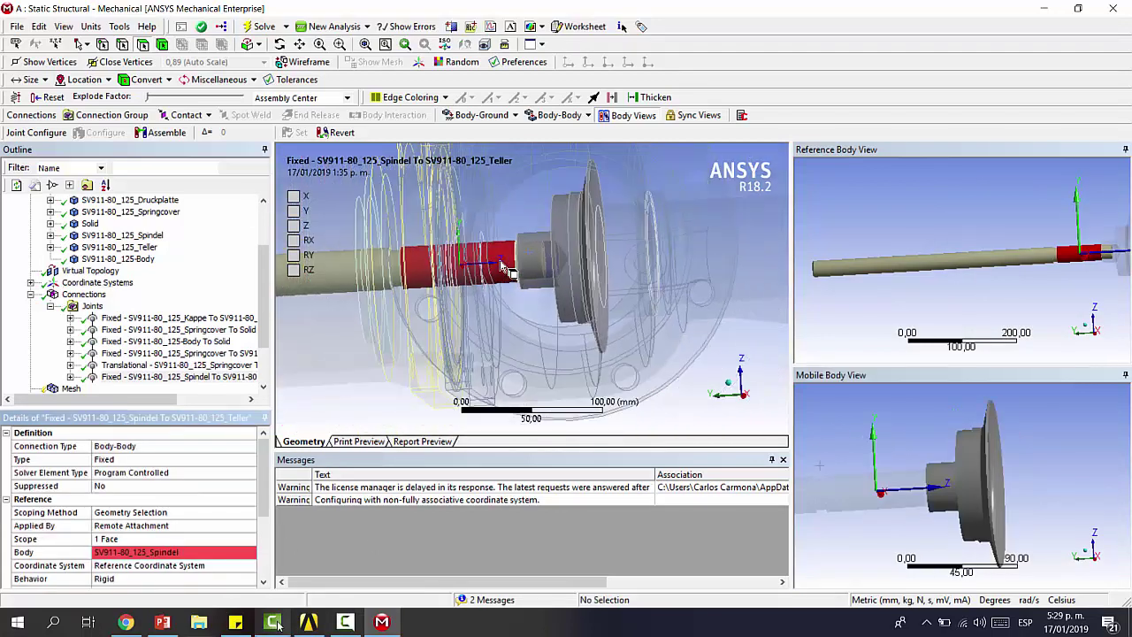
- Add another fixed body-body joint and scope its reference to the flat circular face of the Teller disc on the seat side
left_click(559, 115)
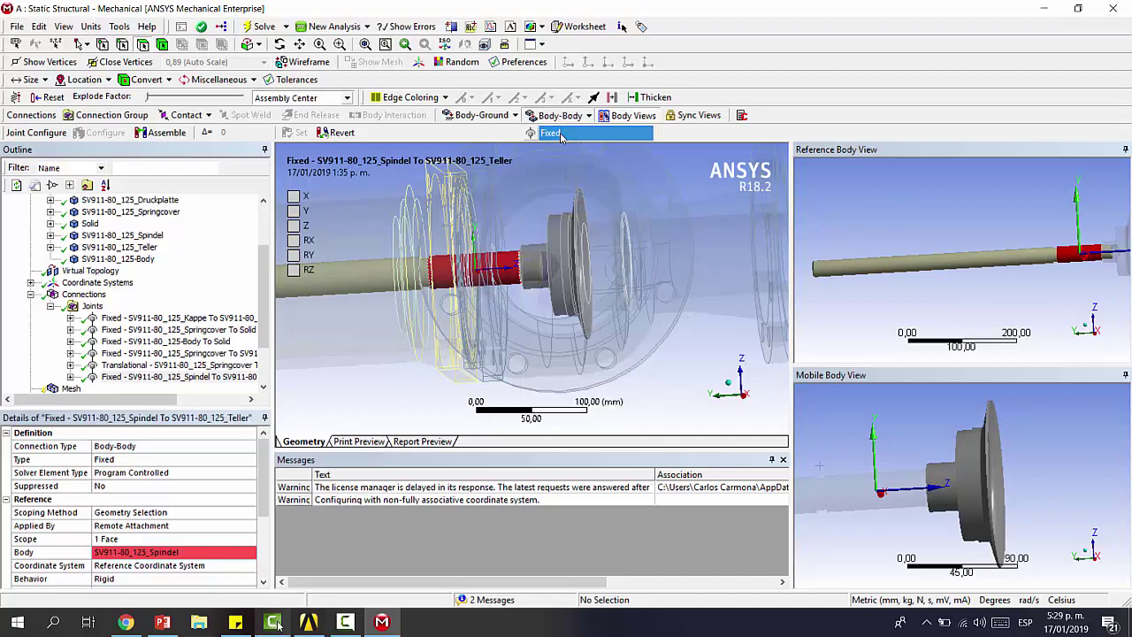
left_click(550, 134)
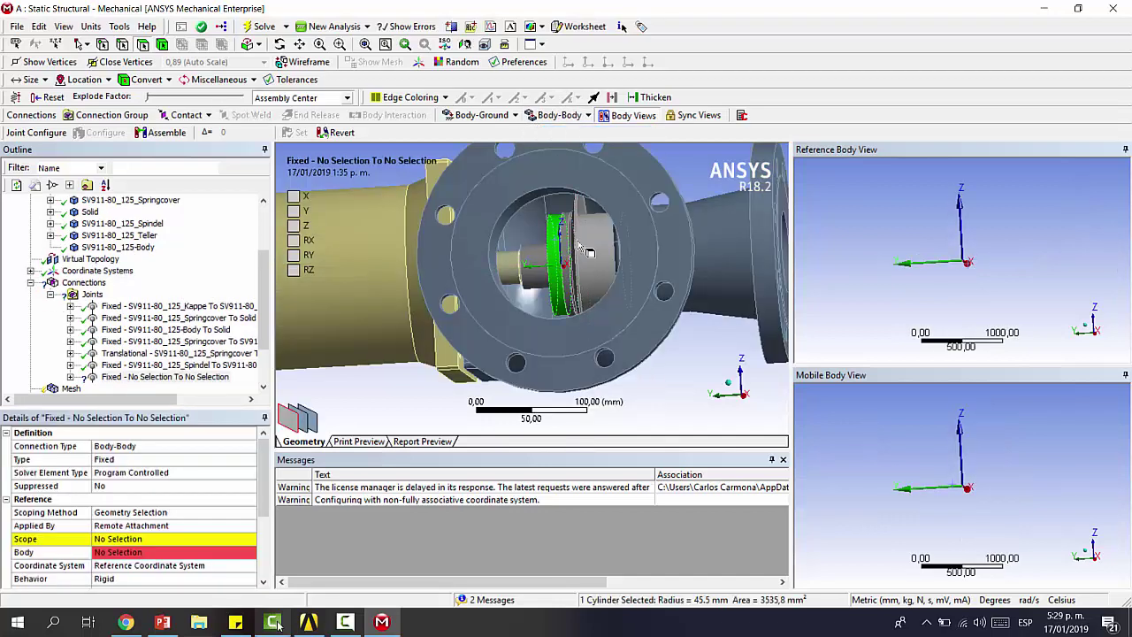
left_click(185, 539)
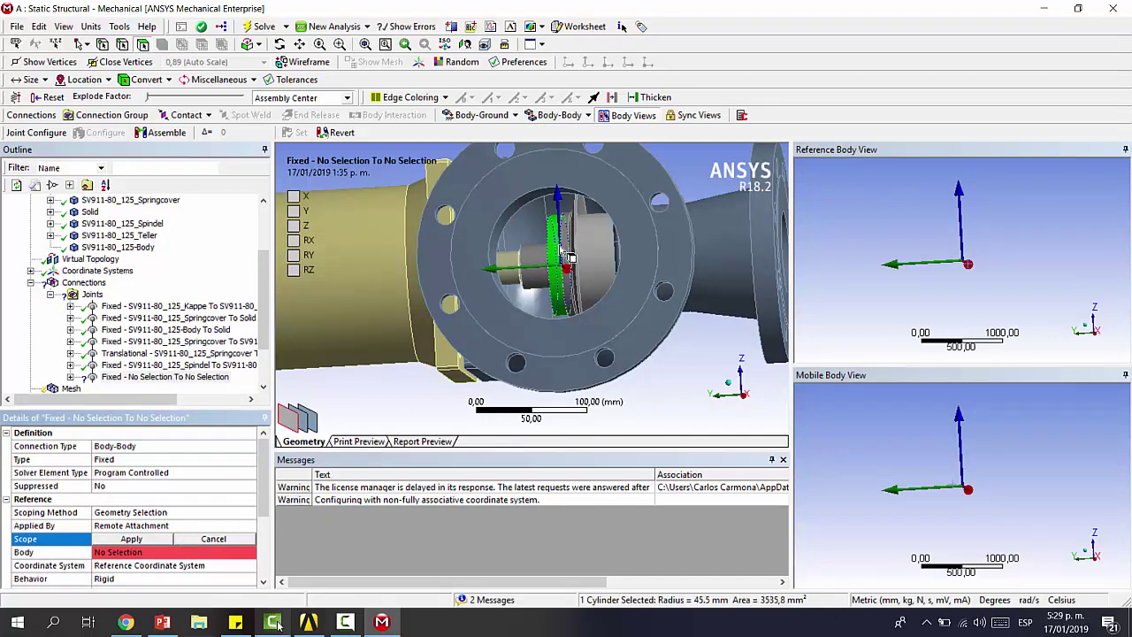
left_click(959, 256)
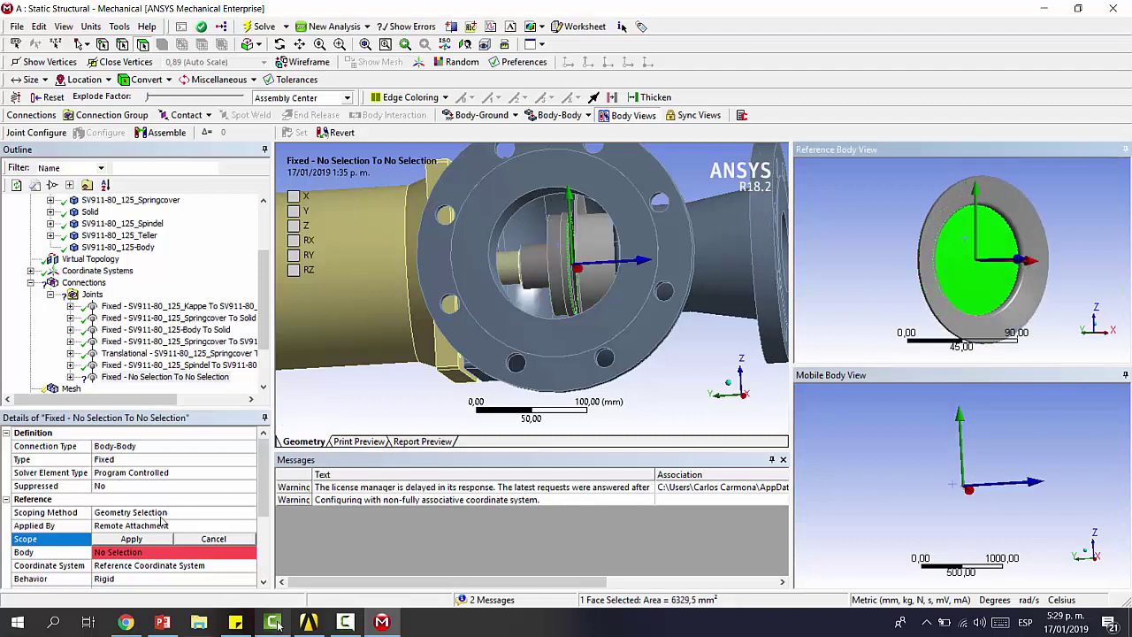
left_click(130, 539)
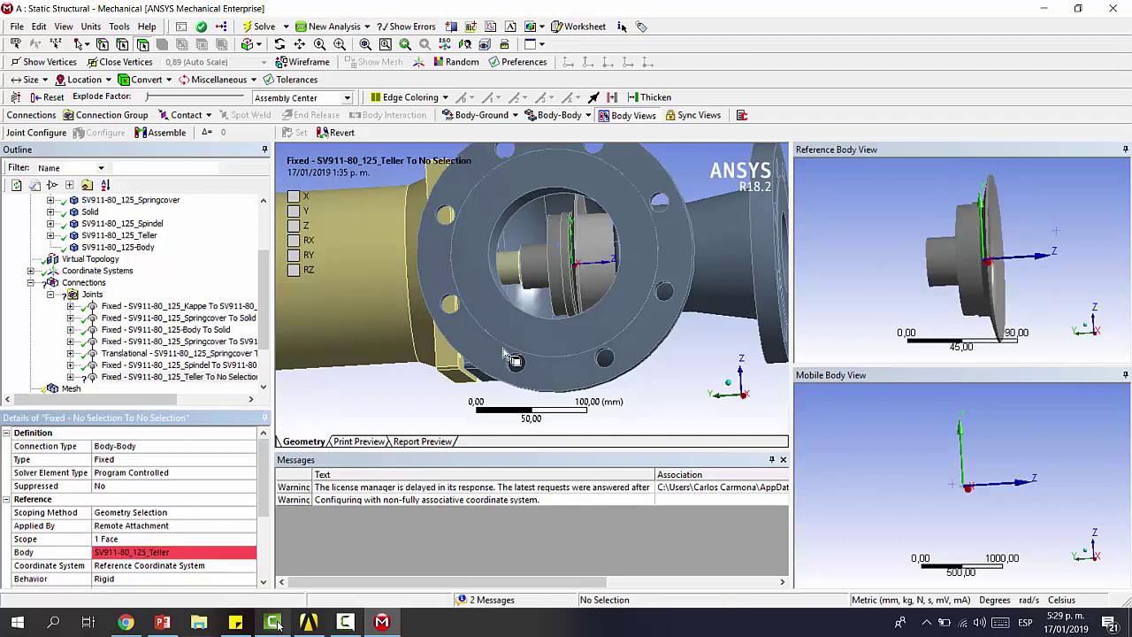
- Scope the new fixed joint's mobile side to the ring-shaped end face of the seat that touches the disc
left_click(118, 539)
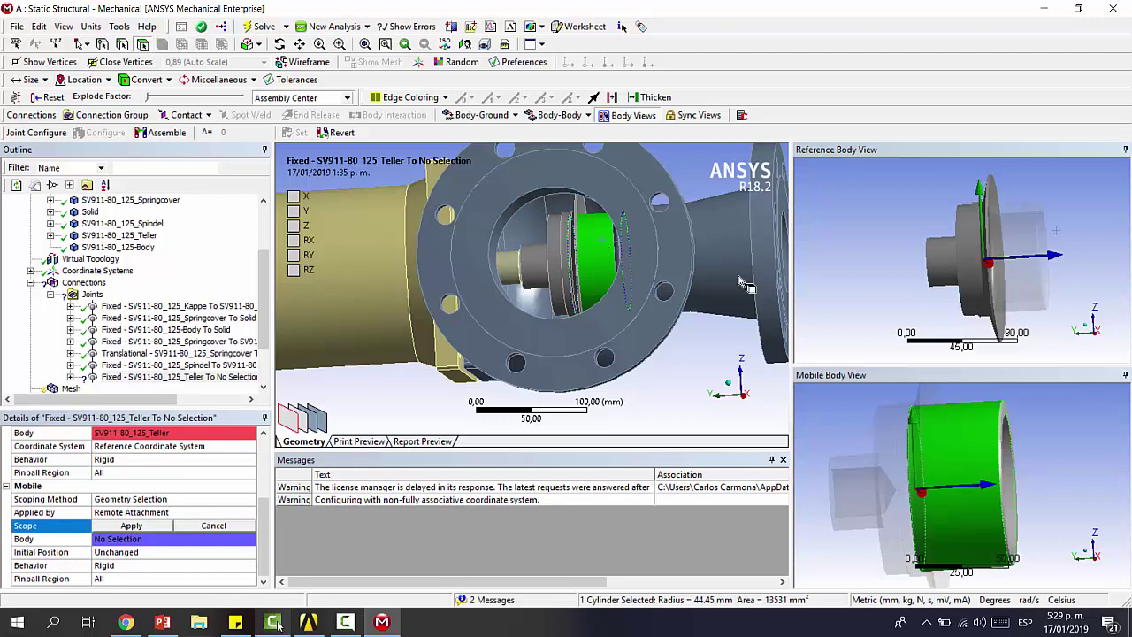
middle_click_drag(927, 471, 953, 426)
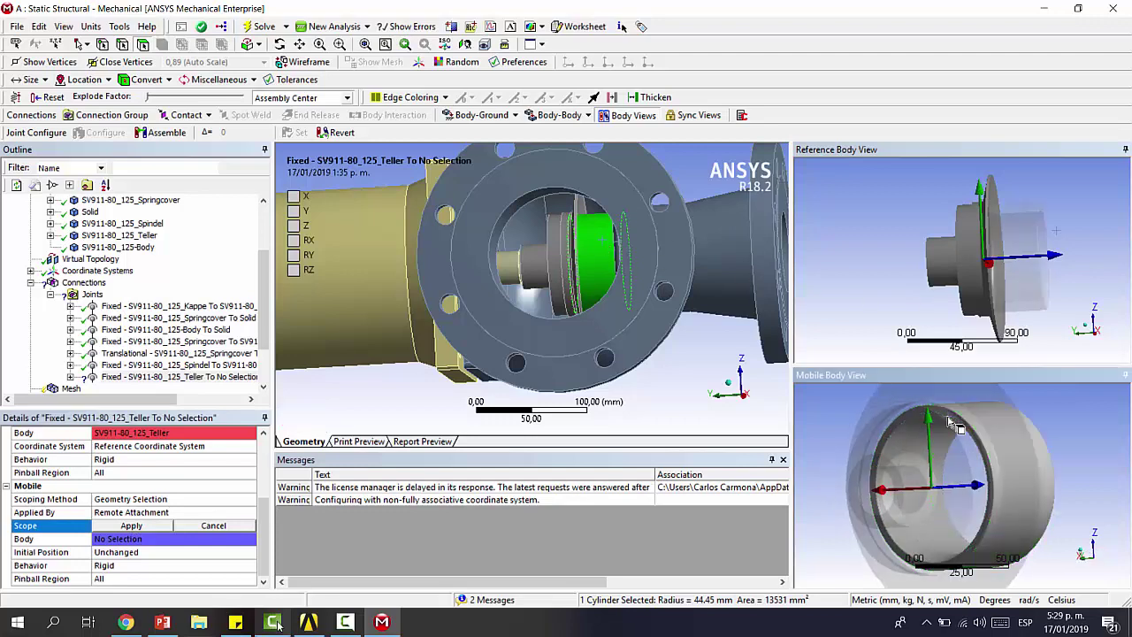
left_click(952, 424)
left_click(929, 421)
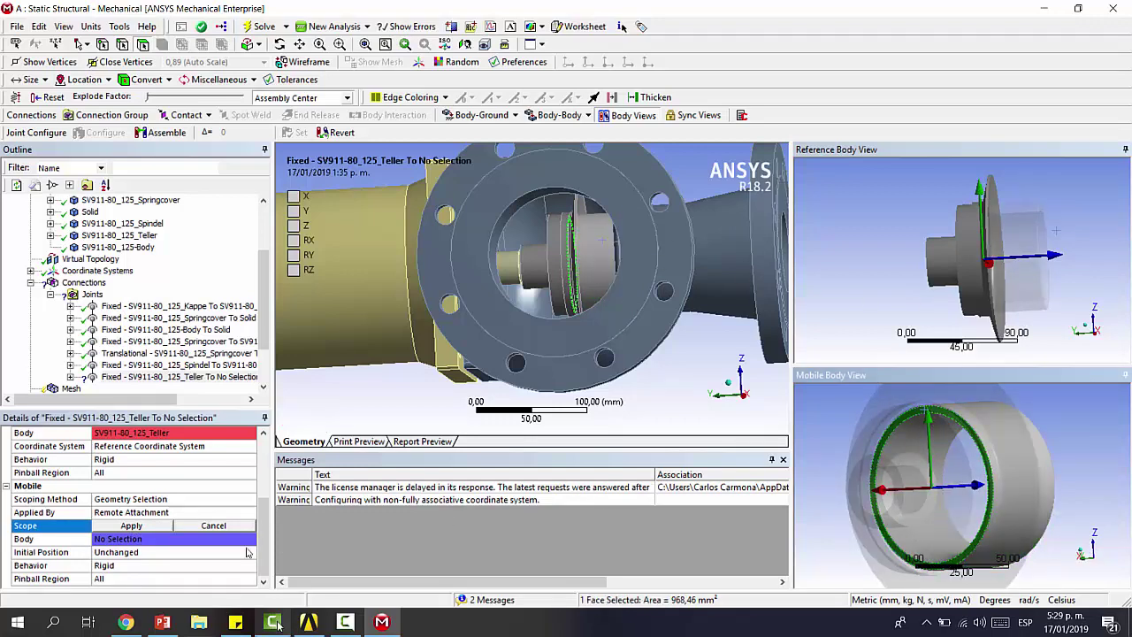
left_click(131, 525)
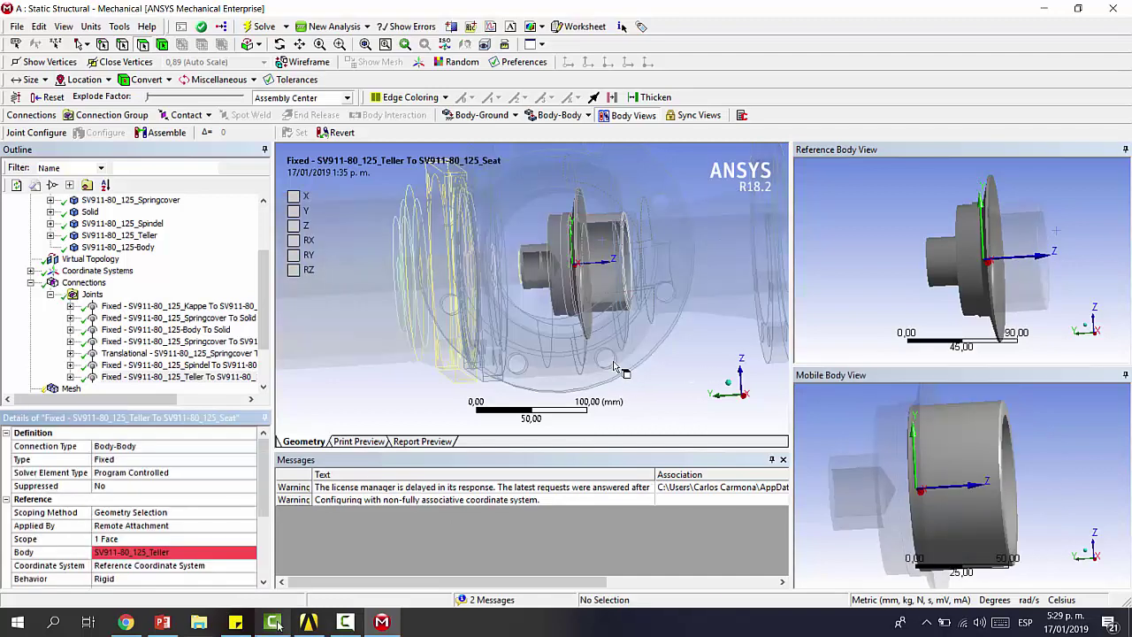
- Add a translational body-body joint and scope its reference to the inner cylindrical face of the guide plate Solid
middle_click_drag(616, 367, 610, 345)
scroll(612, 299, "down", 6)
scroll(614, 358, "up", 4)
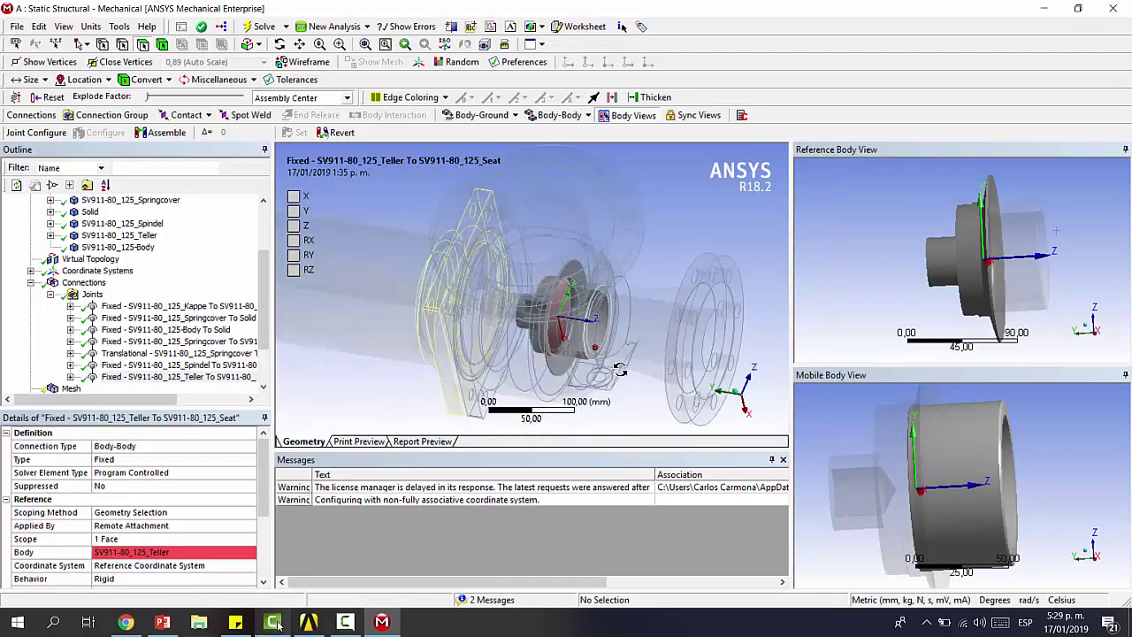
scroll(501, 302, "down", 5)
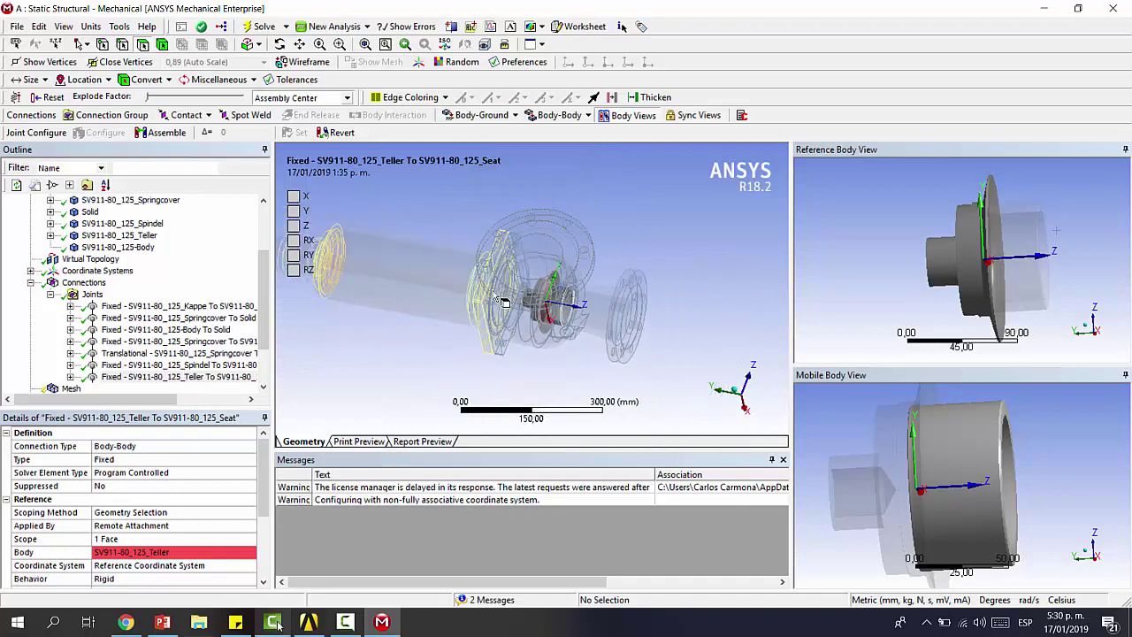
middle_click_drag(502, 302, 503, 286)
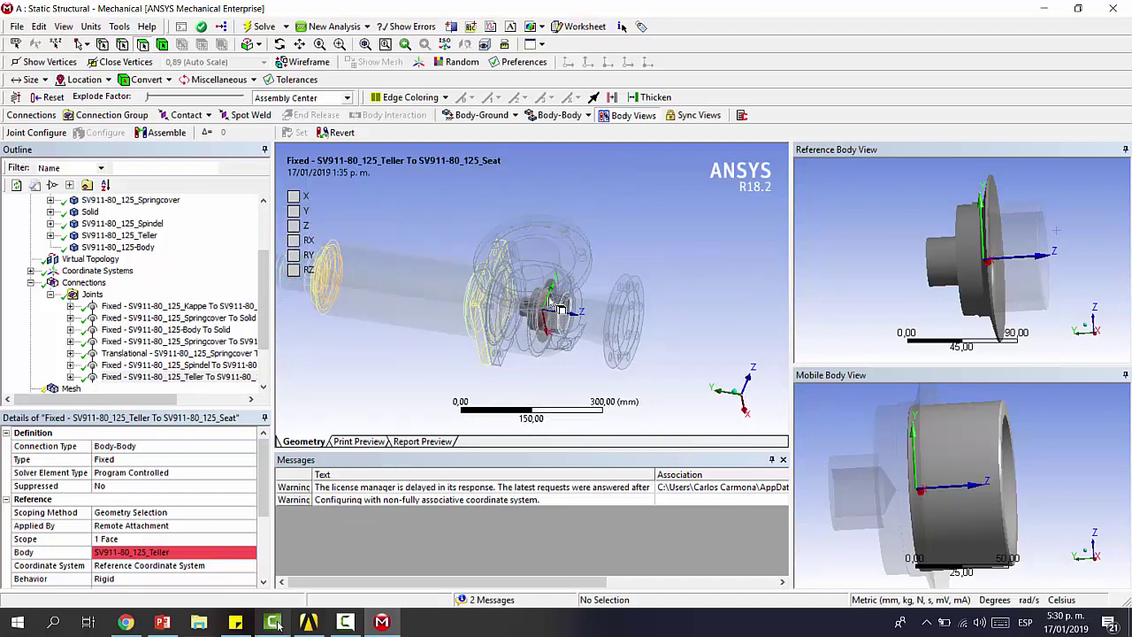
left_click(513, 115)
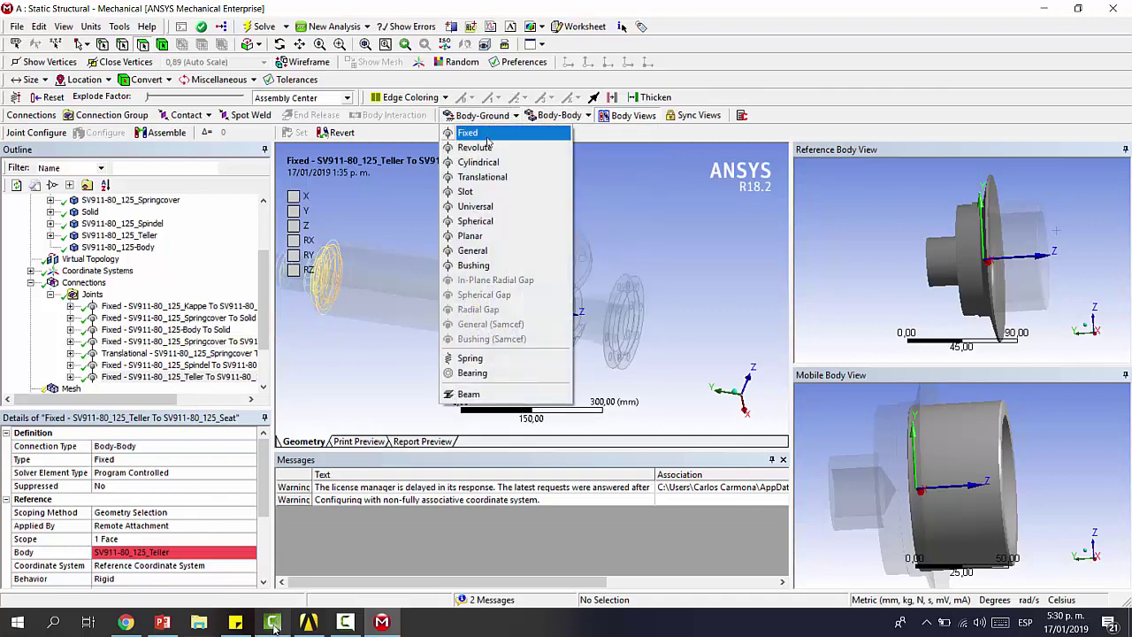
left_click(565, 177)
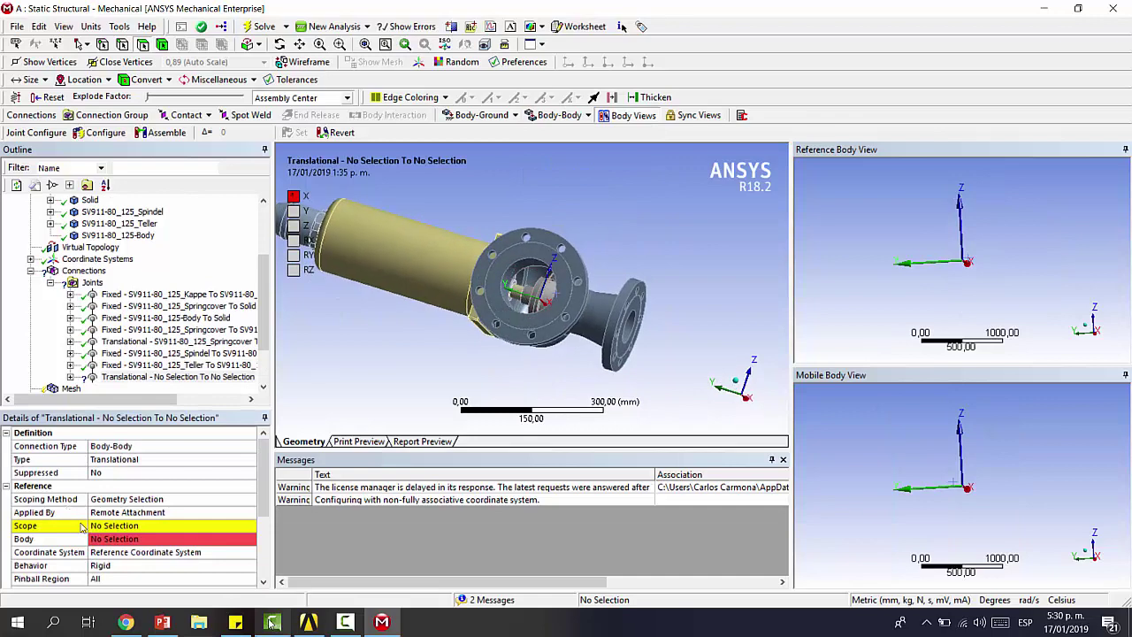
left_click(120, 528)
scroll(509, 274, "up", 8)
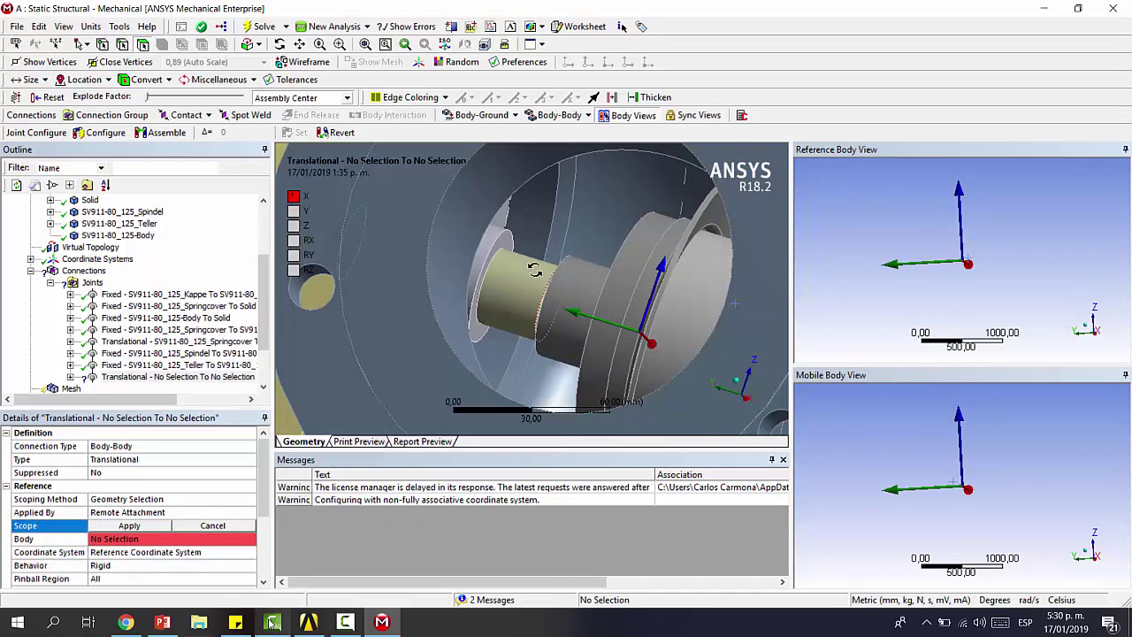
left_click(511, 268)
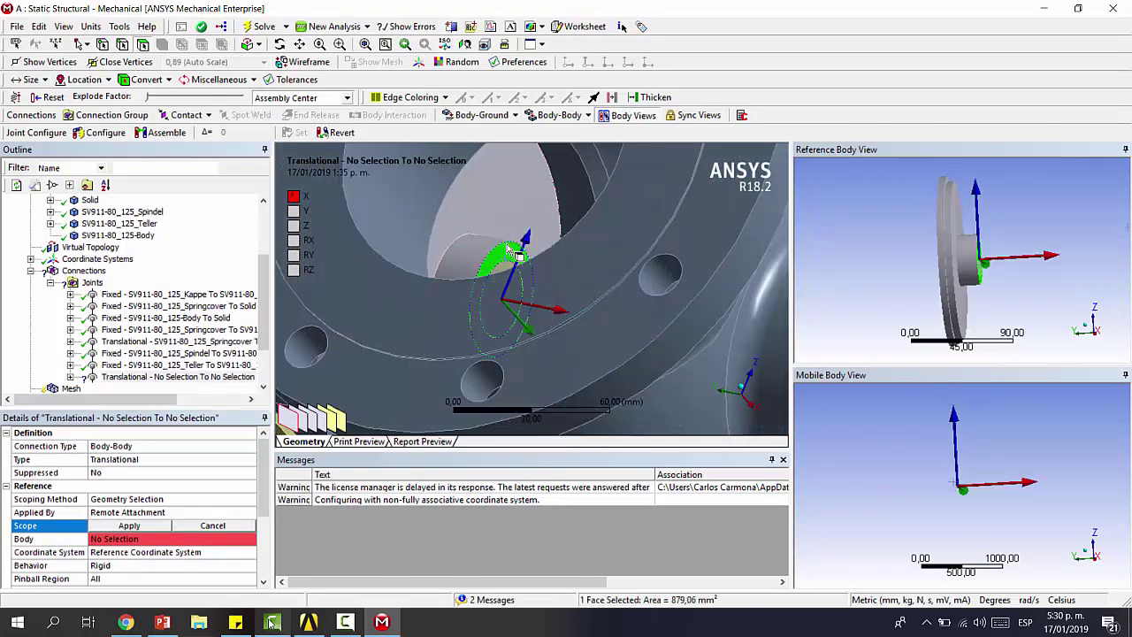
middle_click_drag(973, 220, 977, 256)
left_click(977, 257)
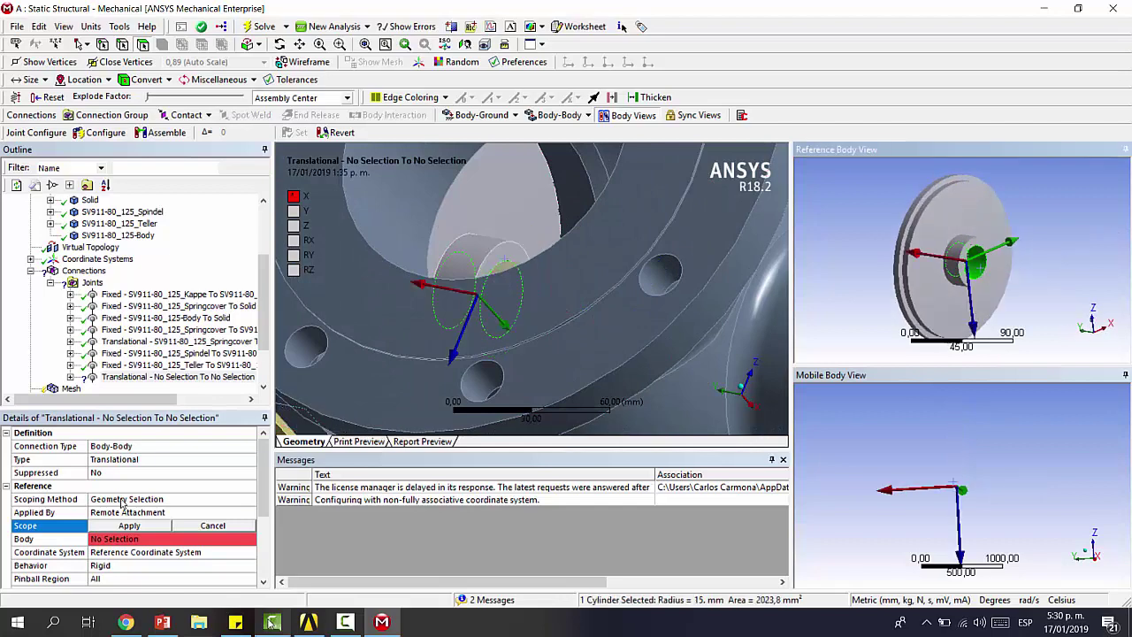
left_click(127, 528)
- Scope the translational joint's mobile side to the spindle's outer cylindrical face that passes through the guide plate
scroll(157, 499, "down", 3)
left_click(132, 515)
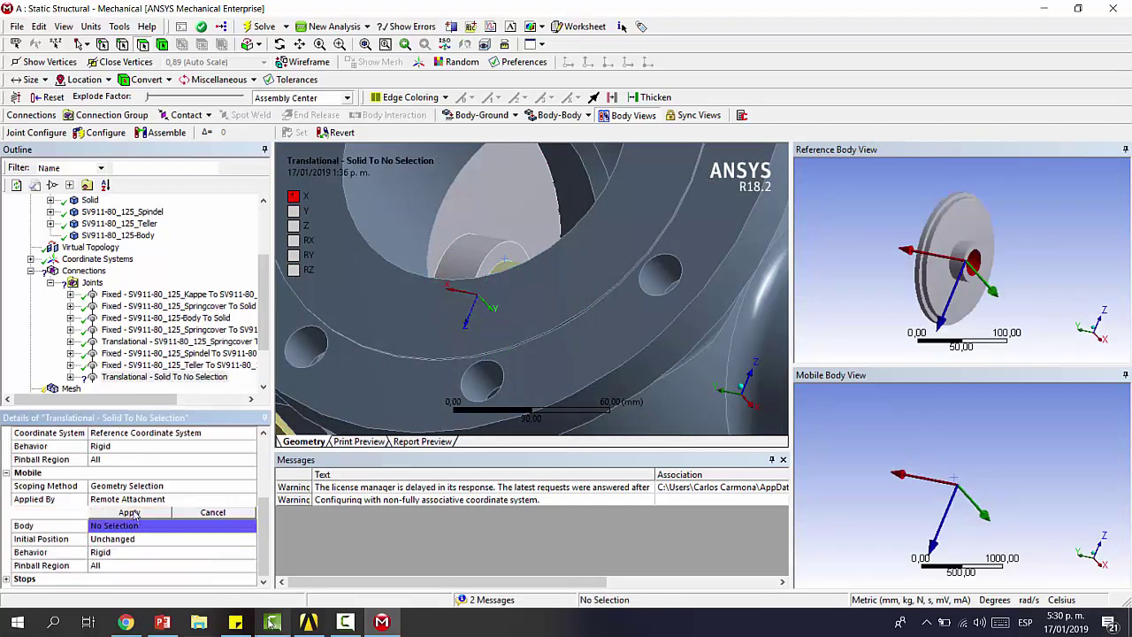
middle_click_drag(510, 255, 523, 310)
left_click(524, 310)
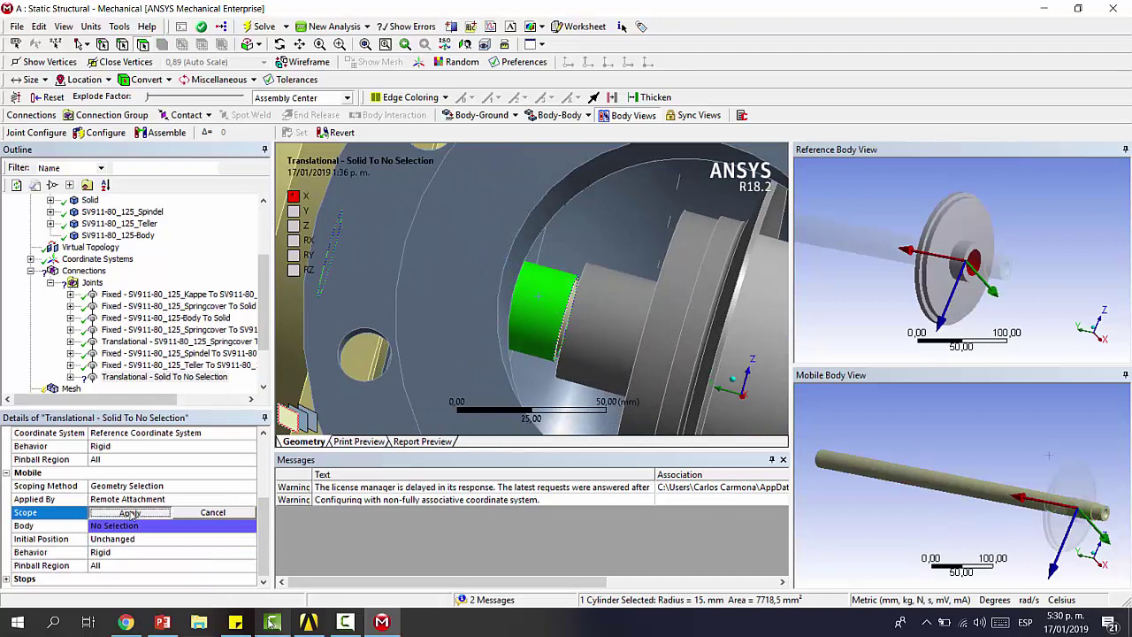
left_click(129, 512)
- Add a body-body spring connection to the assembly from the Joints group
scroll(157, 504, "down", 3)
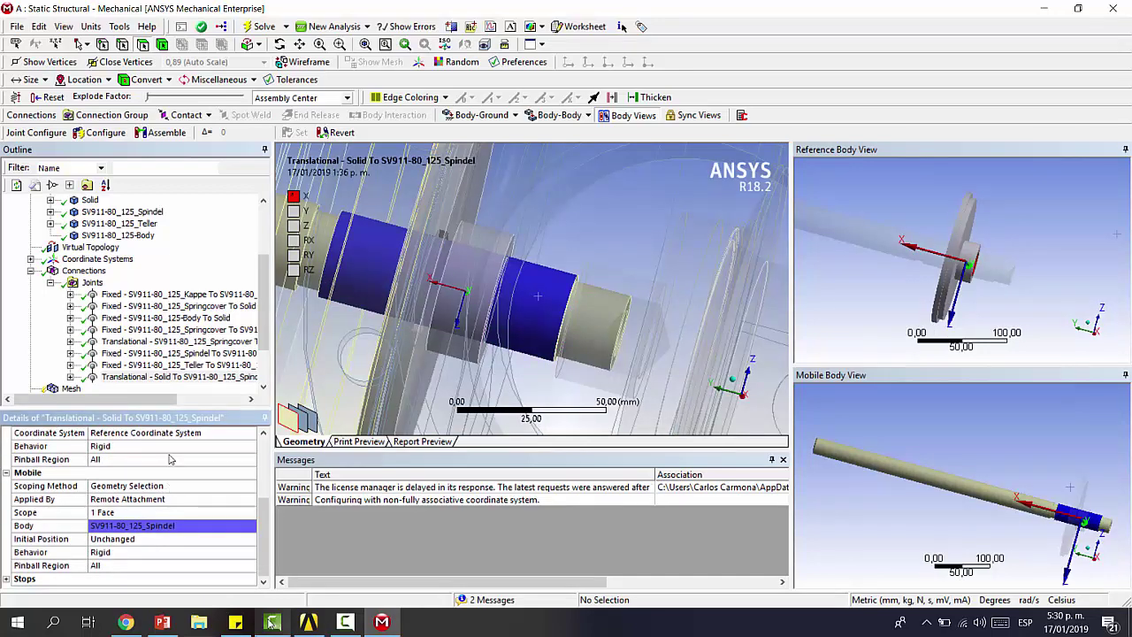
scroll(200, 343, "down", 2)
scroll(602, 296, "down", 6)
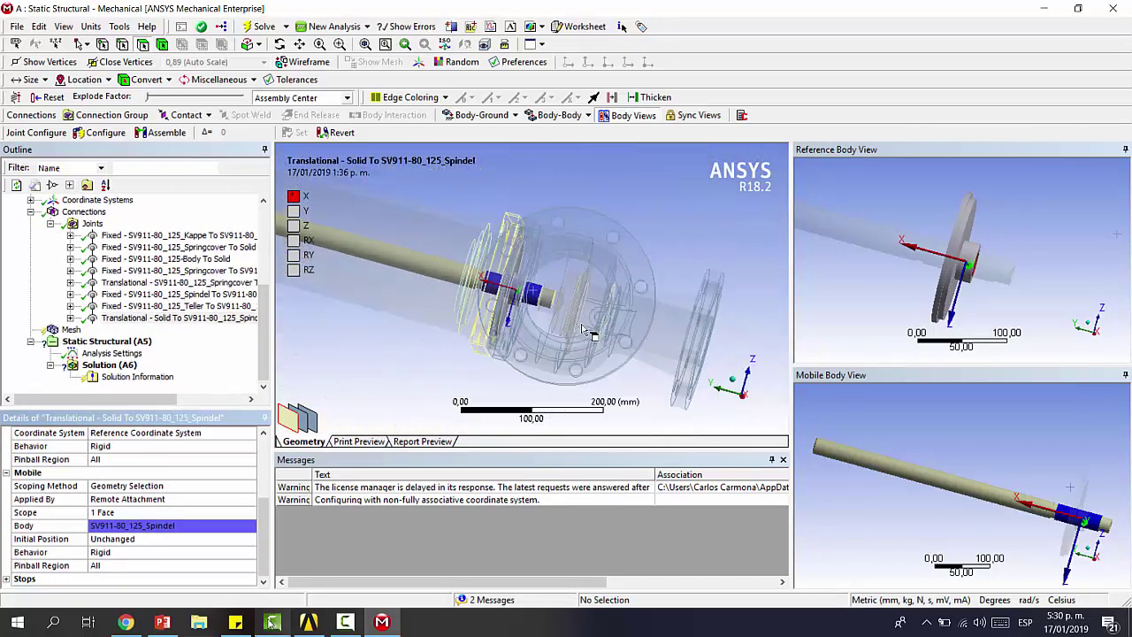
middle_click_drag(593, 330, 544, 290)
scroll(545, 315, "down", 2)
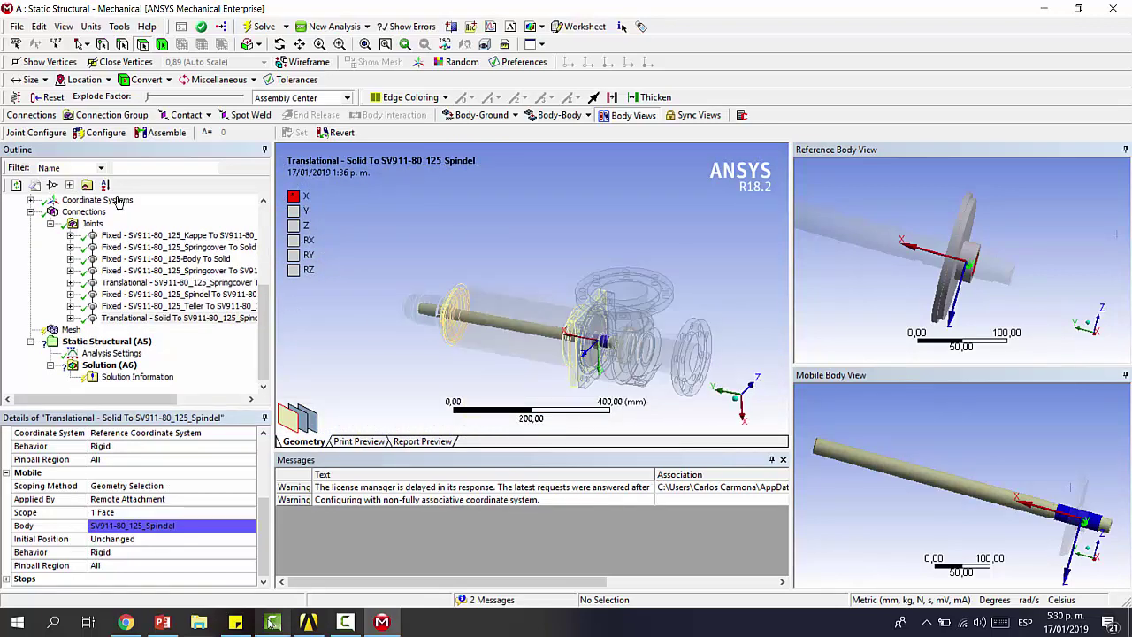
left_click(92, 223)
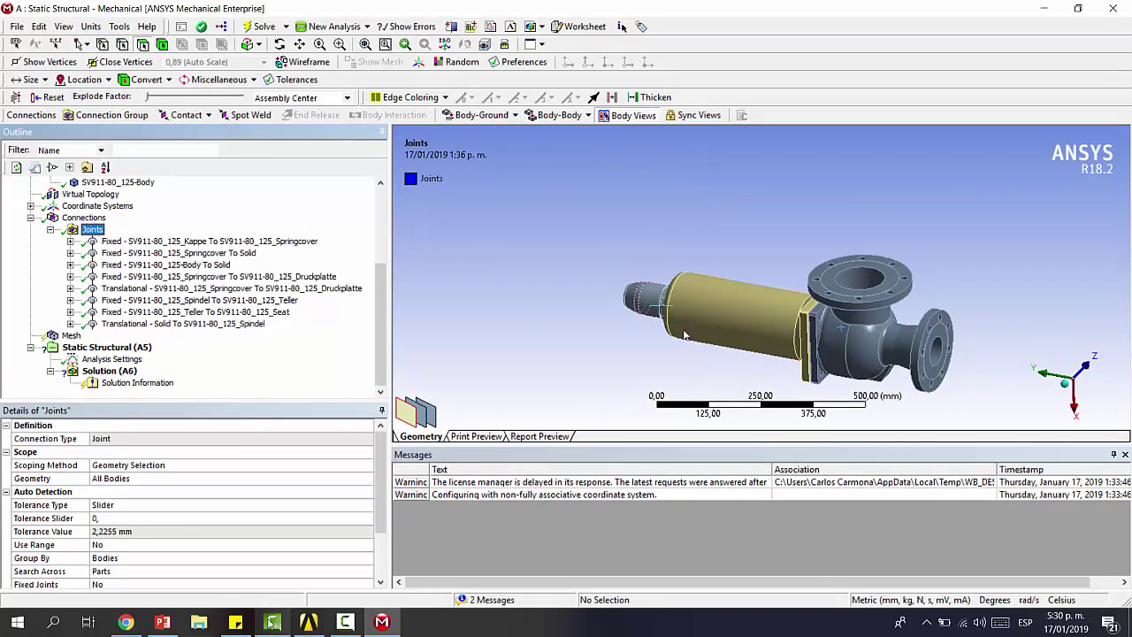
left_click(545, 116)
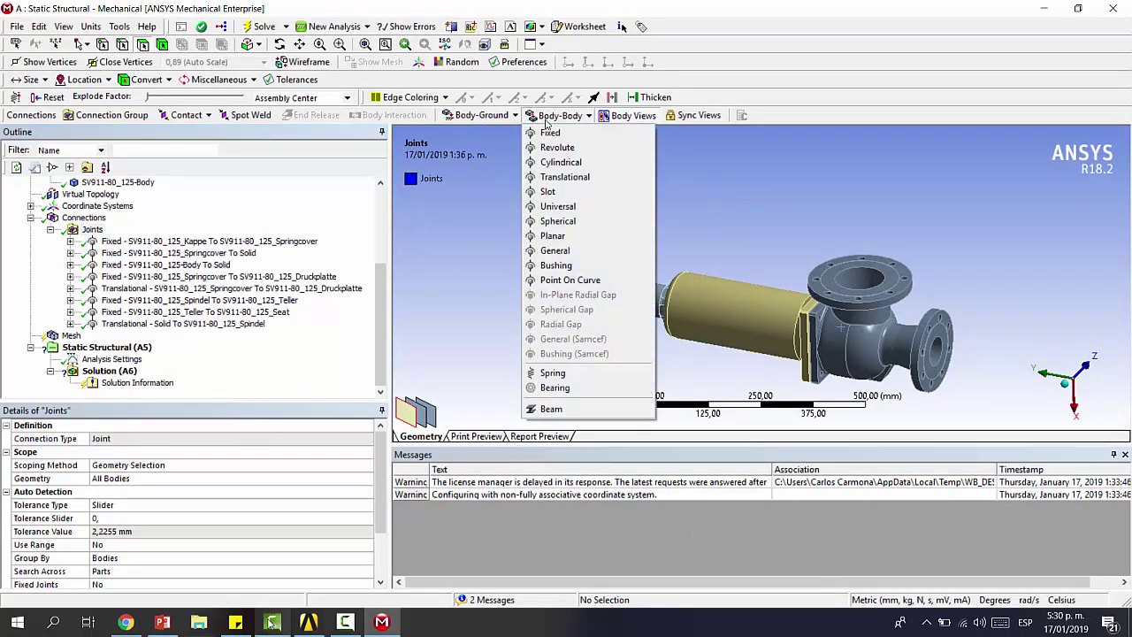
left_click(564, 377)
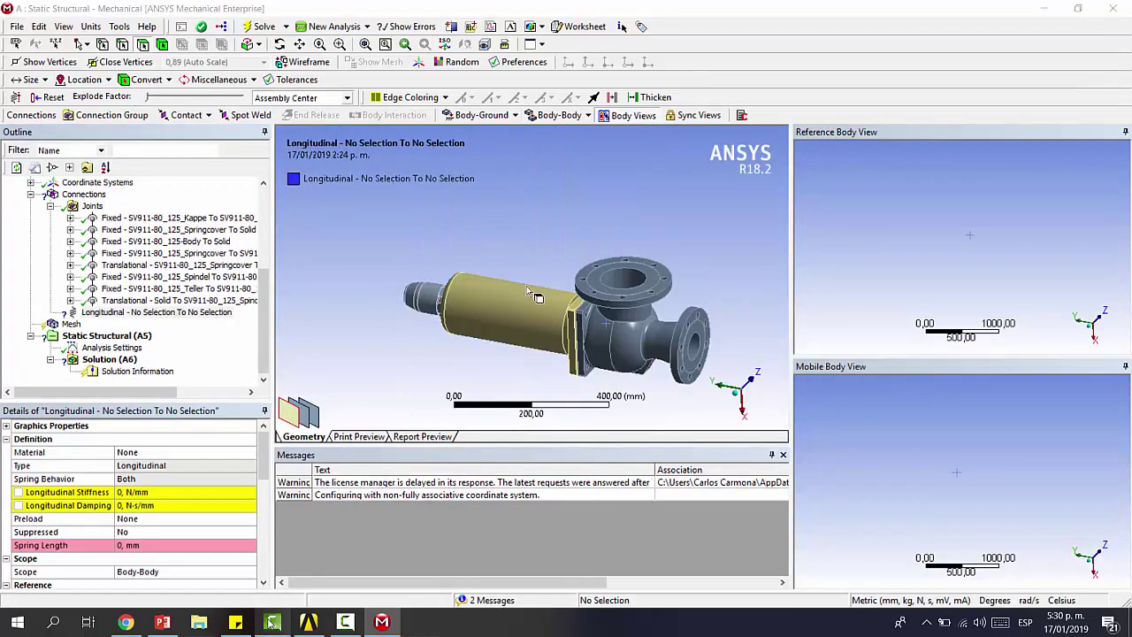
- Close the Messages pane and orient the valve upright, viewed normal to the XY plane
left_click(782, 456)
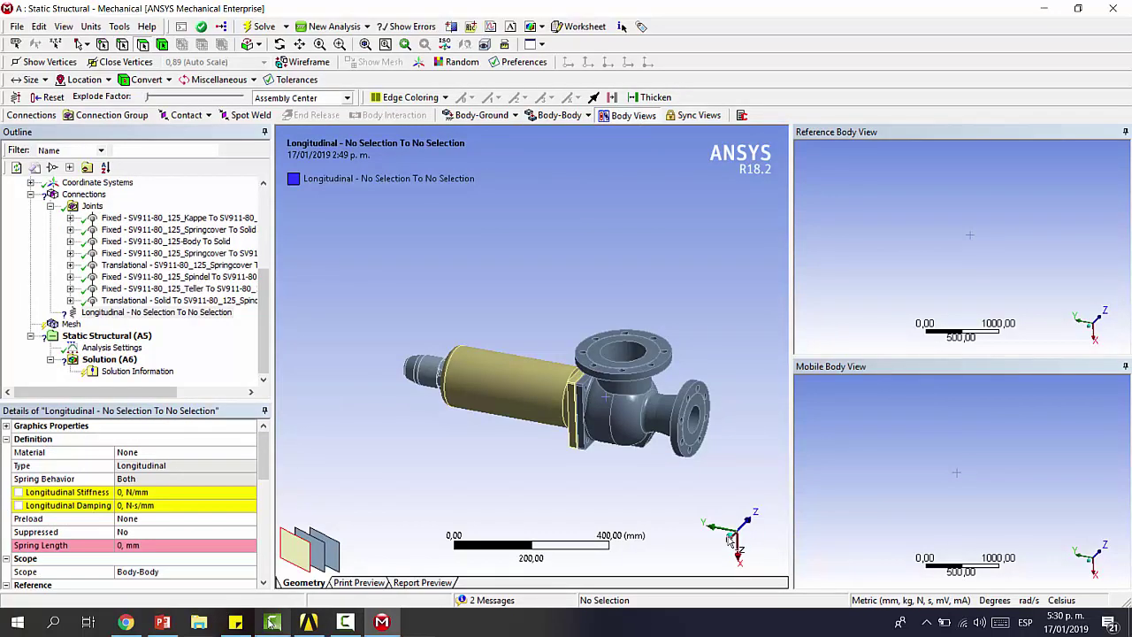
left_click(732, 535)
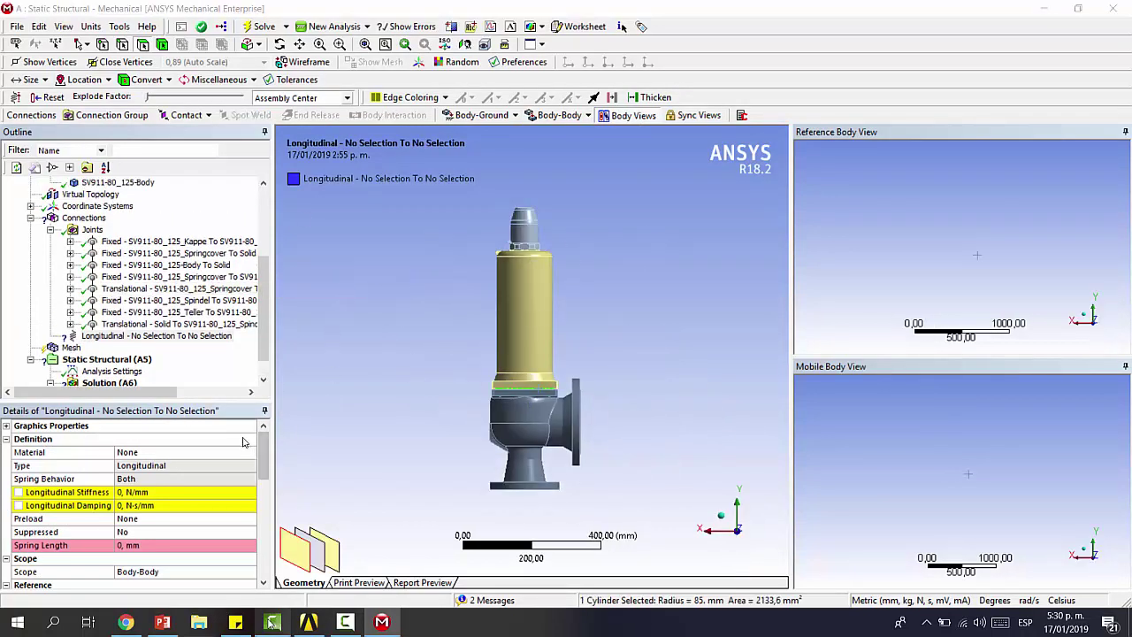
- Set the spring's longitudinal stiffness to 500 N/mm and hide the spring cover body
left_click(139, 493)
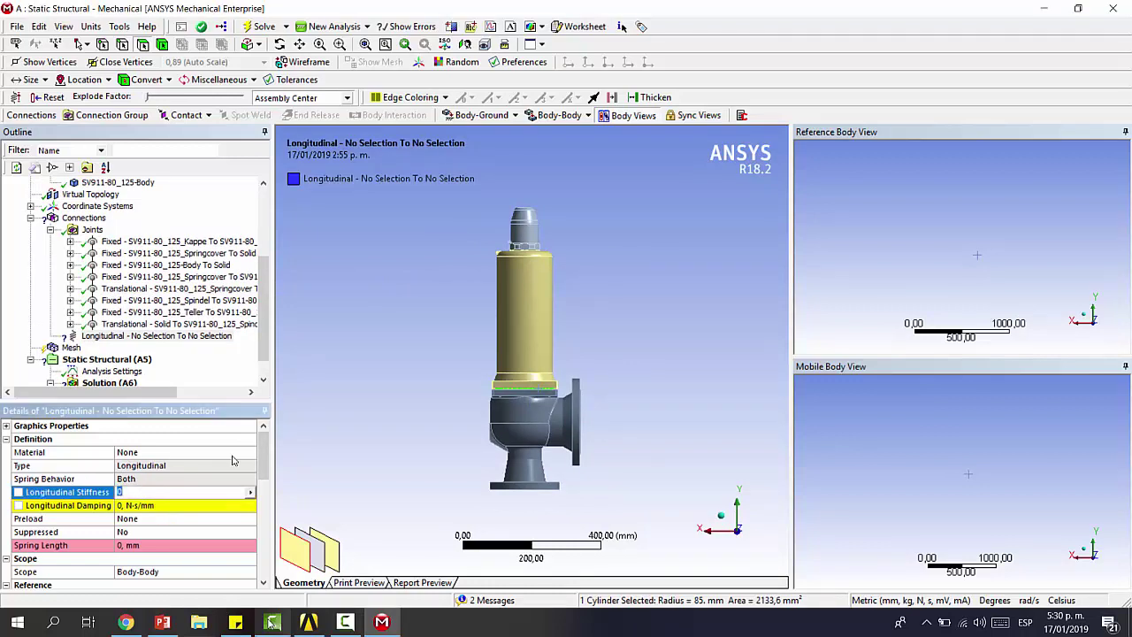
key("Return")
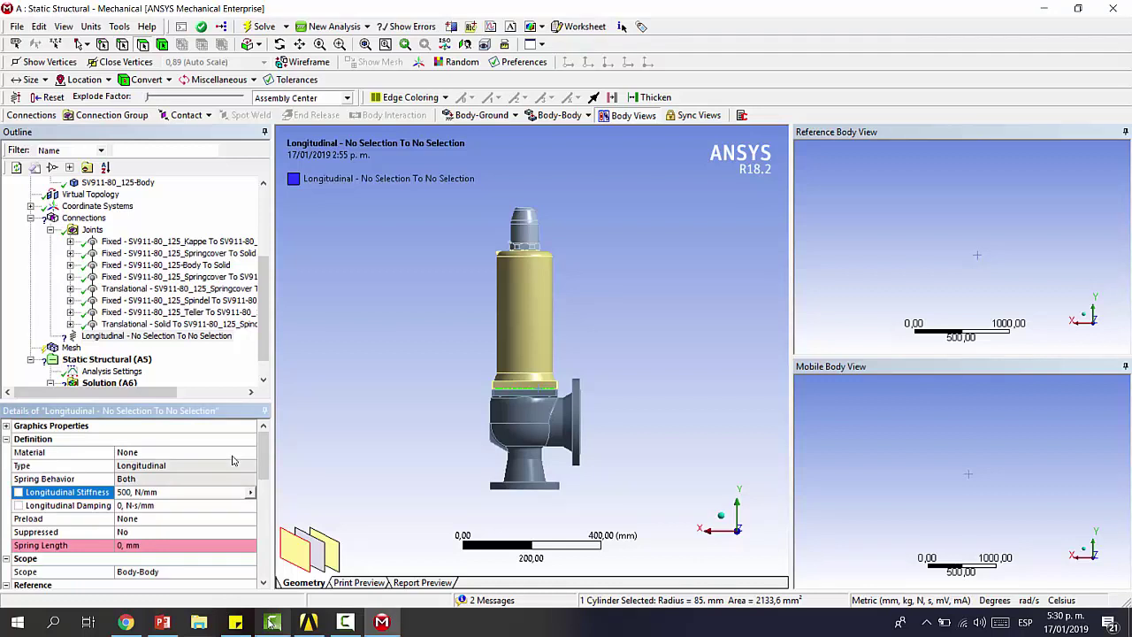
scroll(199, 489, "down", 4)
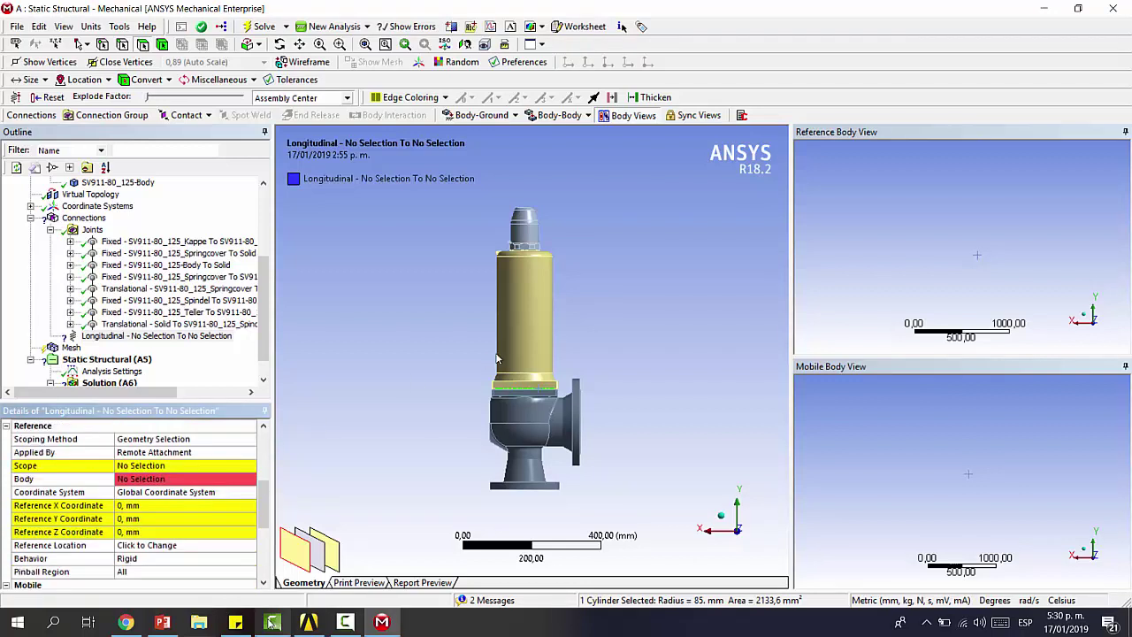
left_click(543, 341)
right_click(523, 264)
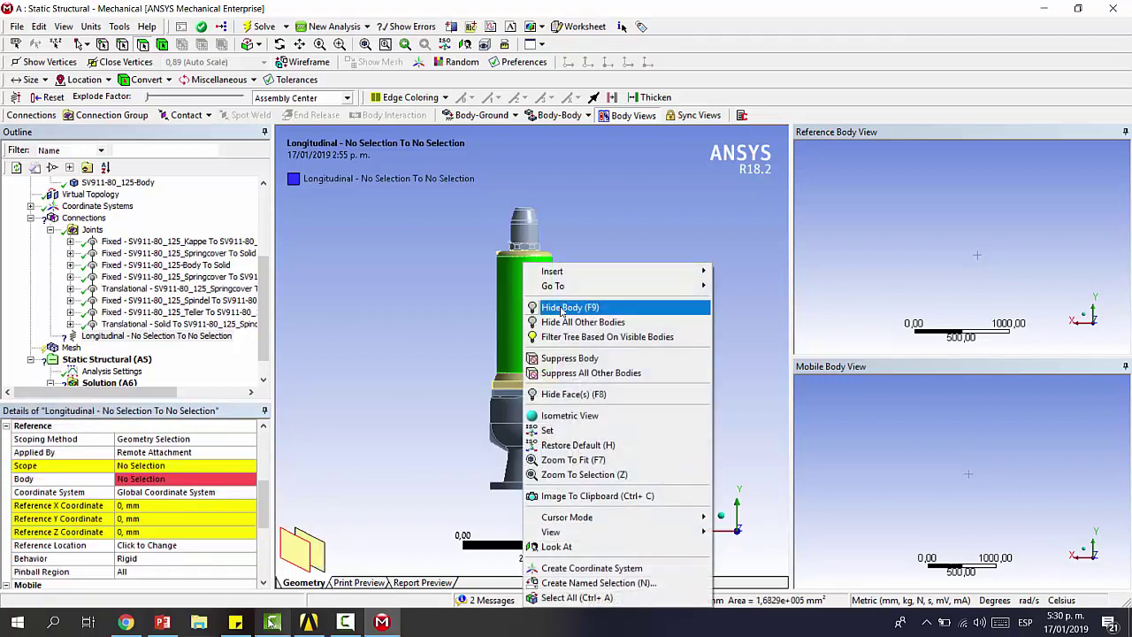
left_click(562, 309)
- Scope the spring's reference side to the upper circular hole edge of the lower Druckplatte, where the spindle passes through
scroll(550, 381, "up", 5)
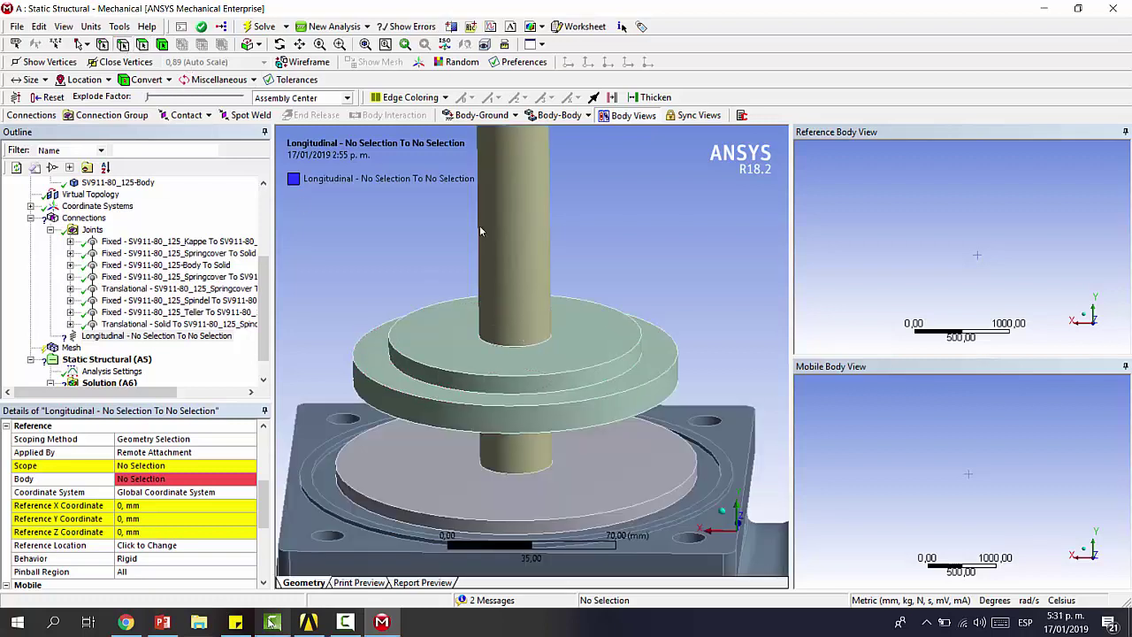
left_click(543, 348)
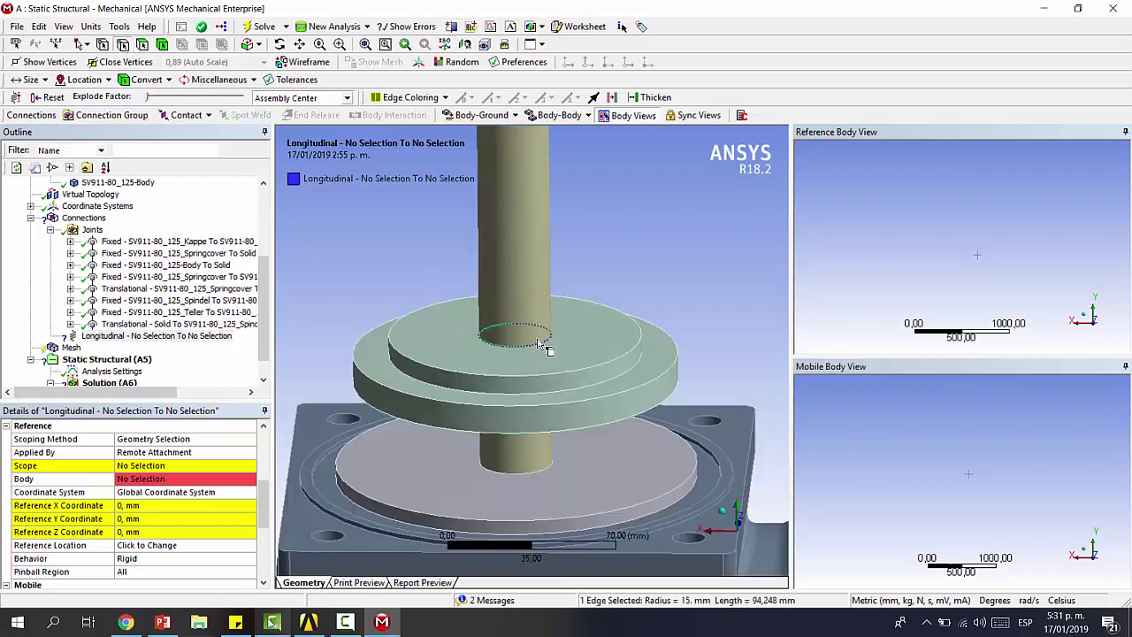
left_click(158, 465)
left_click(132, 465)
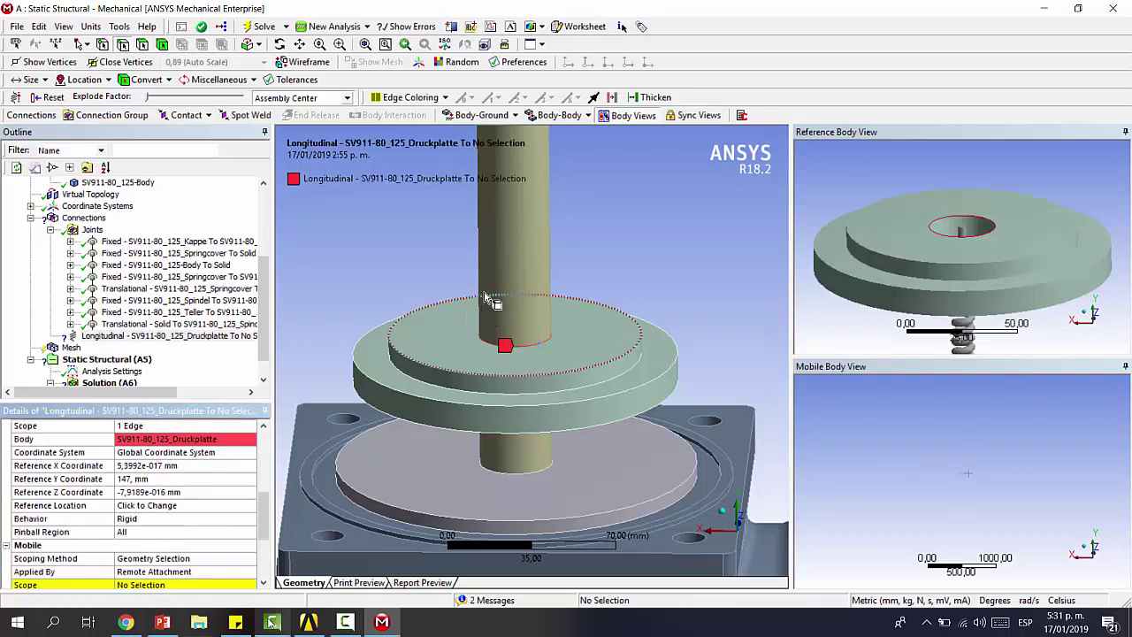
- Scope the spring's mobile side to the circular hole edge on the underside of the upper Druckplatte around the spindle
middle_click_drag(484, 295, 490, 272)
scroll(491, 273, "down", 5)
middle_click_drag(573, 265, 555, 171, "ctrl")
left_click(555, 163)
scroll(48, 506, "down", 3)
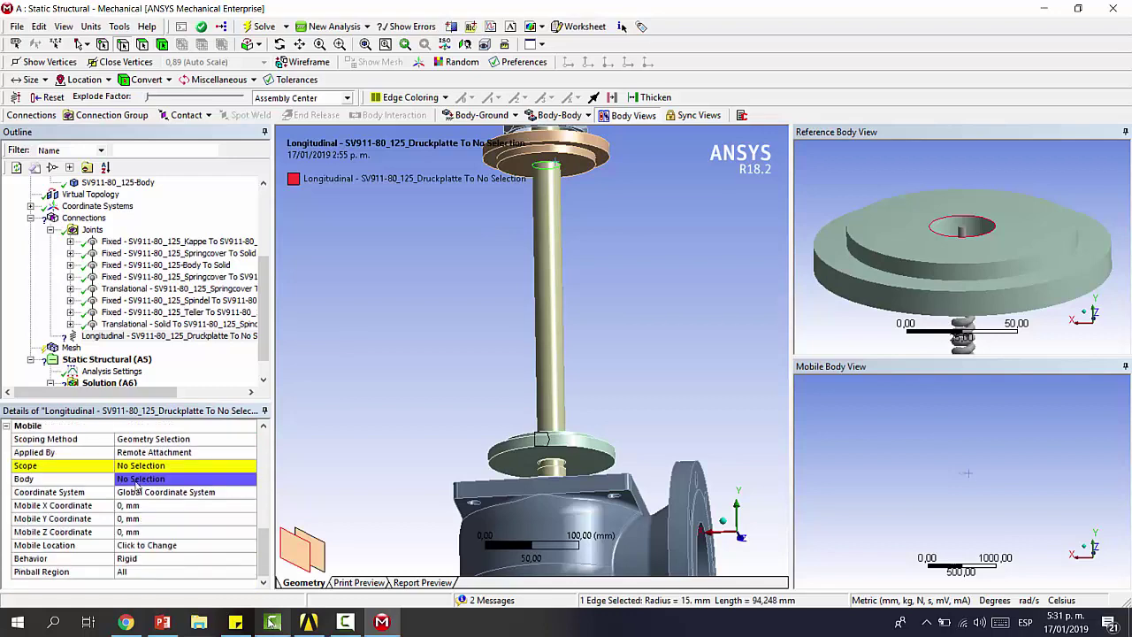
left_click(146, 467)
left_click(133, 465)
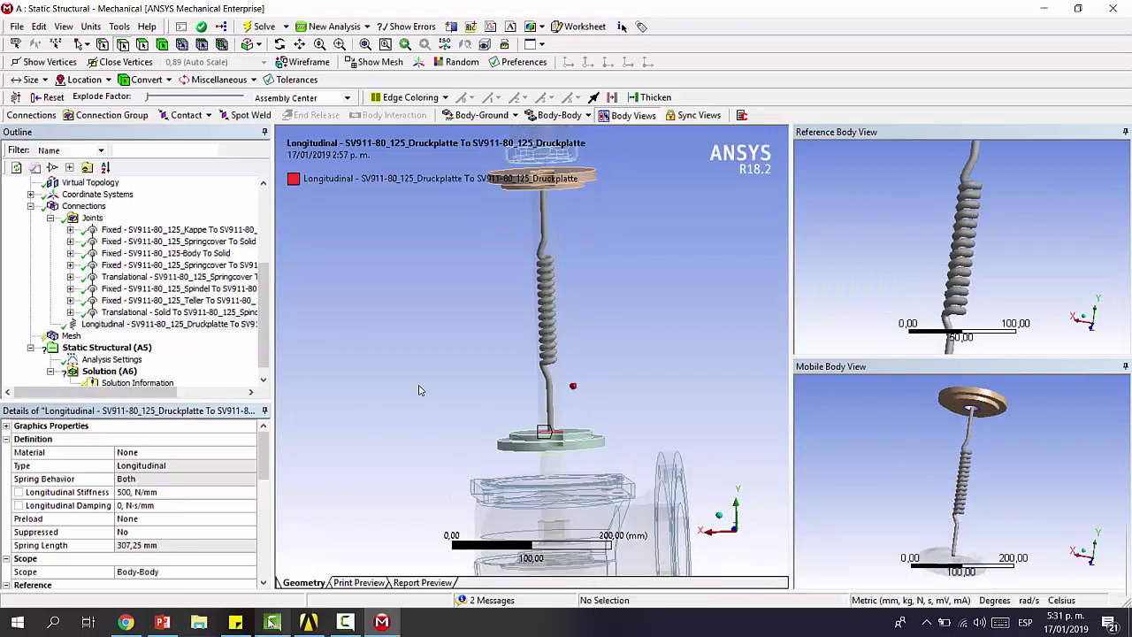
- Generate a mesh on the valve body with the default settings and inspect its elements around the flanges
left_click(71, 336)
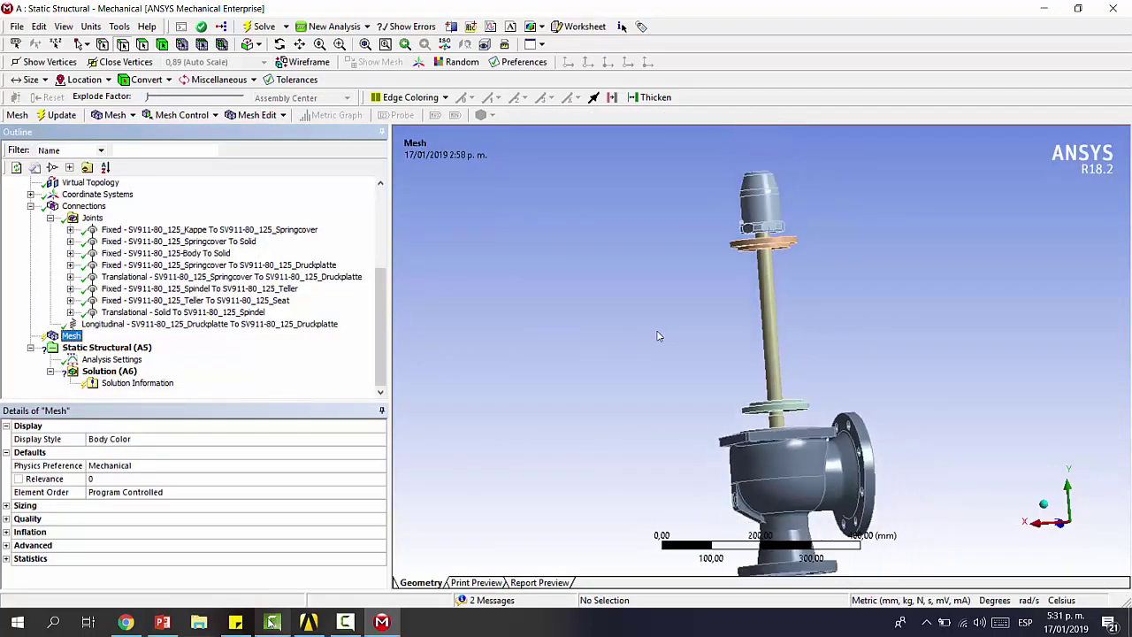
scroll(730, 300, "down", 2)
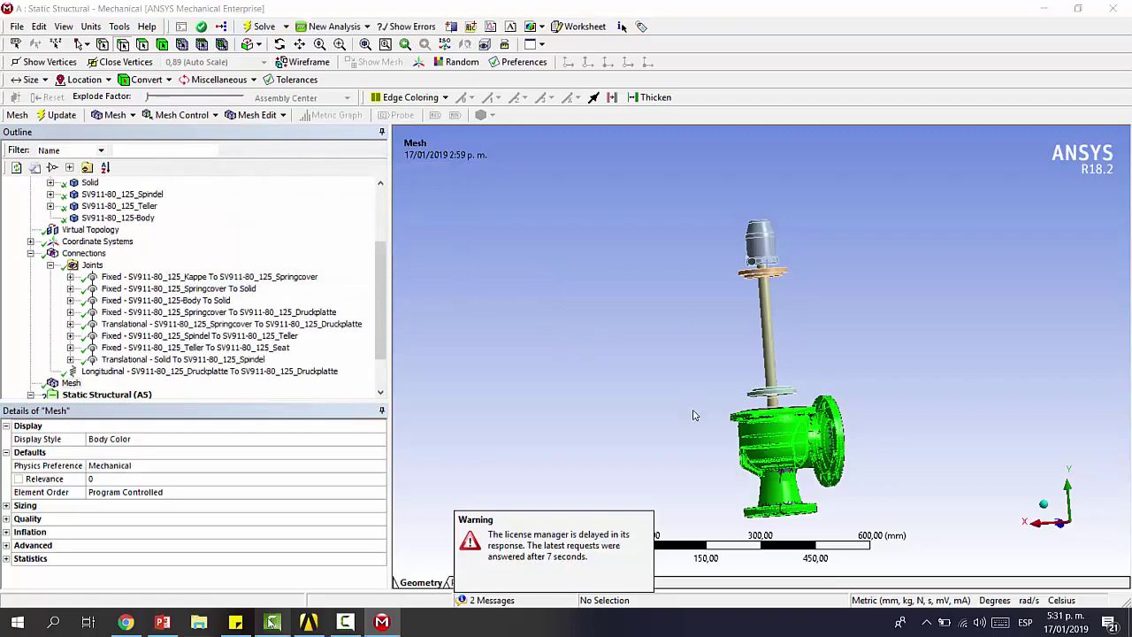
left_click(69, 383)
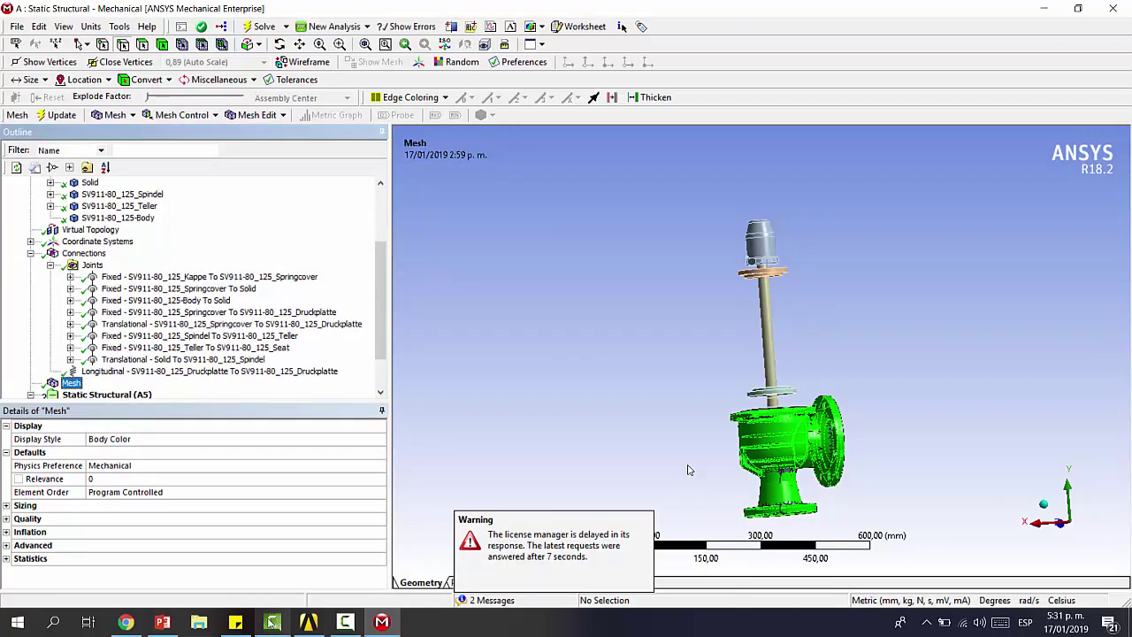
mouse_move(693, 468)
middle_mouse_down()
mouse_move(894, 471)
mouse_move(979, 413)
mouse_move(876, 475)
mouse_move(858, 442)
middle_mouse_up()
right_click_drag(771, 252, 955, 464)
middle_click_drag(933, 438, 904, 346)
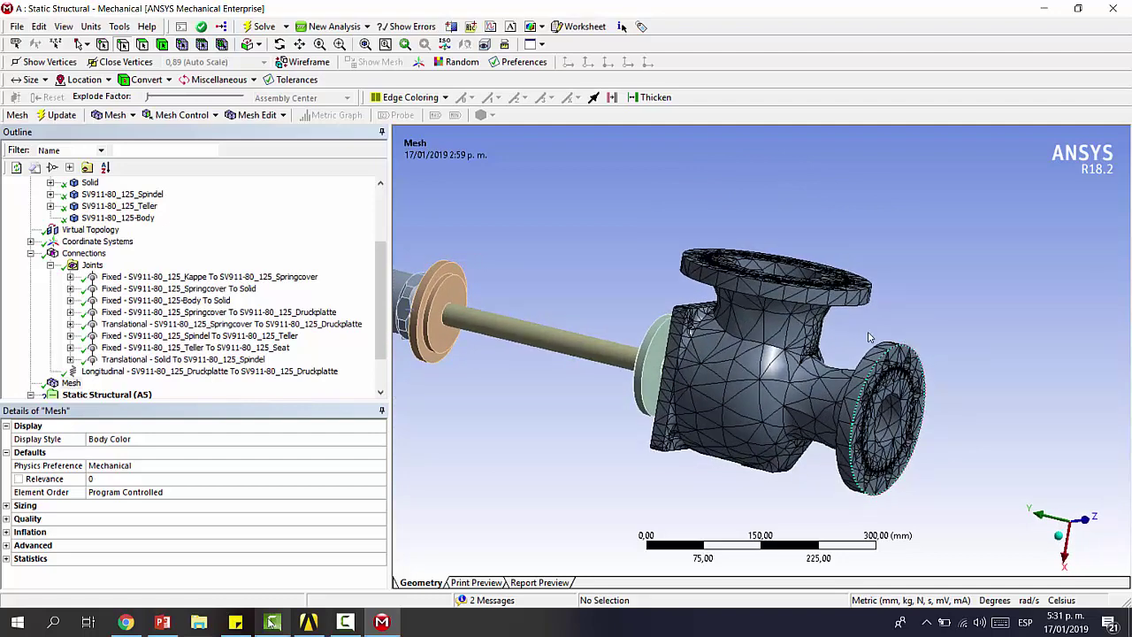
middle_click_drag(869, 336, 582, 265)
scroll(298, 300, "down", 2)
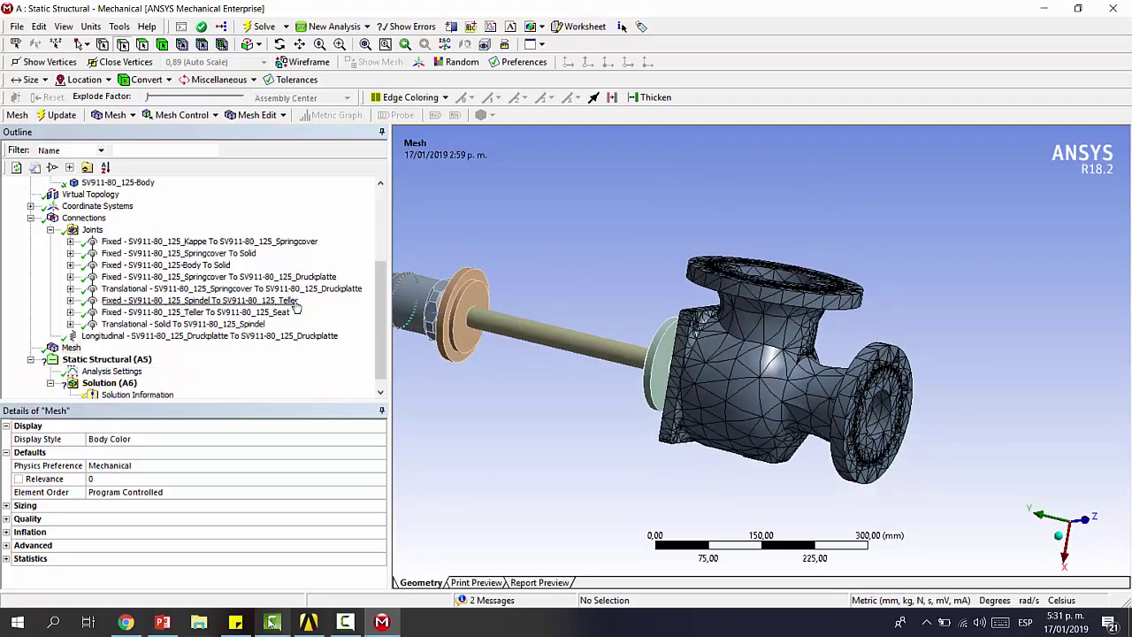
middle_click_drag(940, 342, 933, 332)
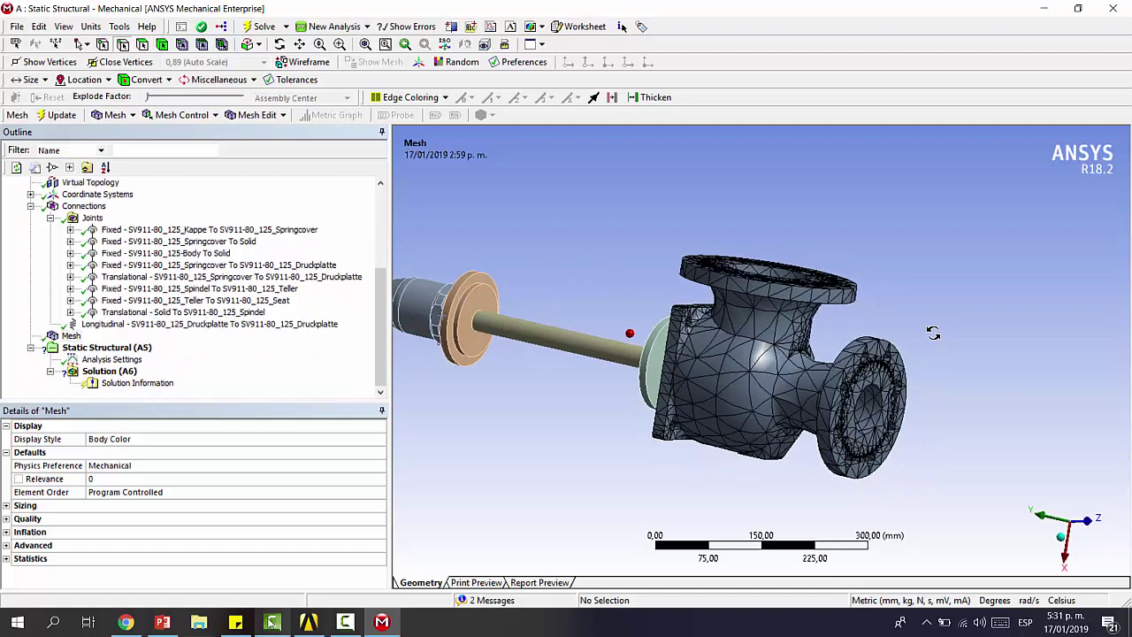
- Add a mesh method control to the Mesh
left_click(77, 336)
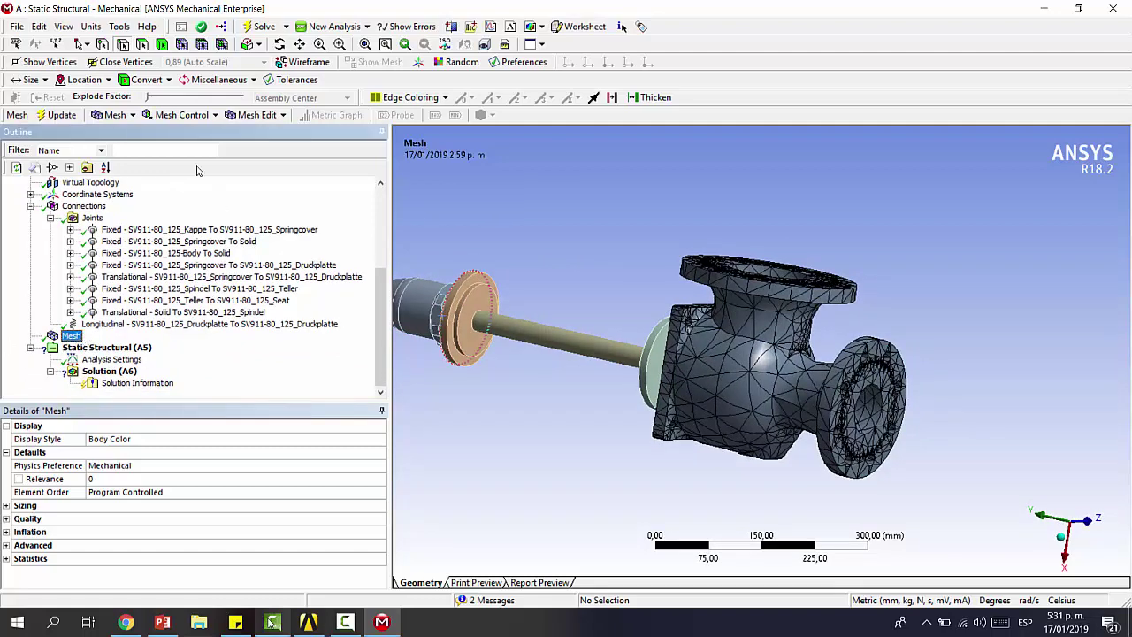
left_click(189, 122)
left_click(189, 132)
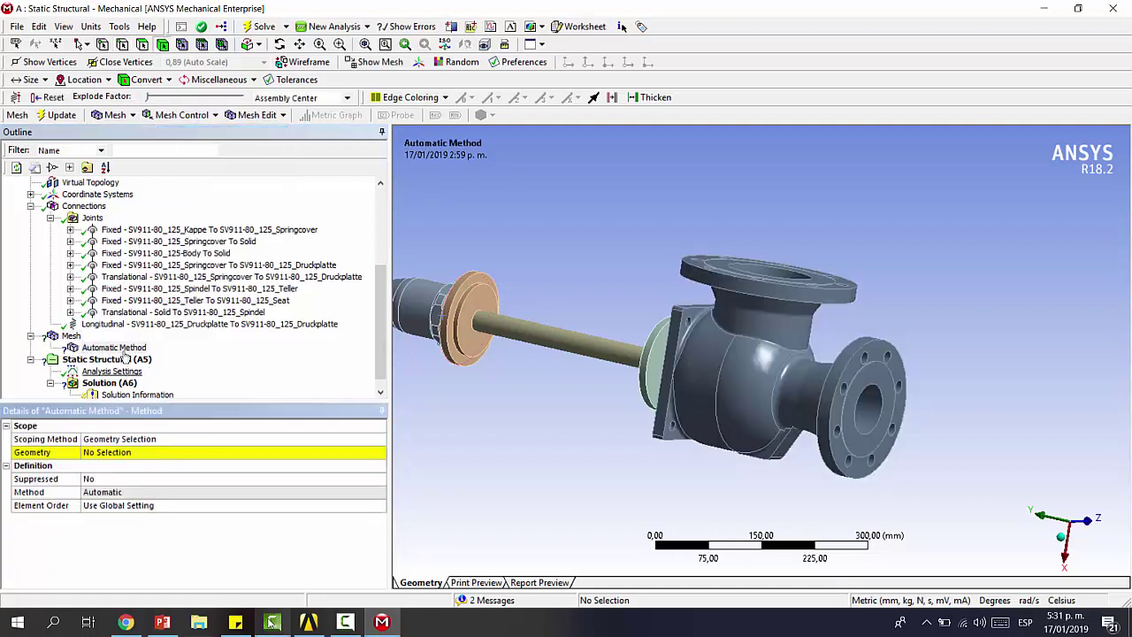
left_click(111, 347)
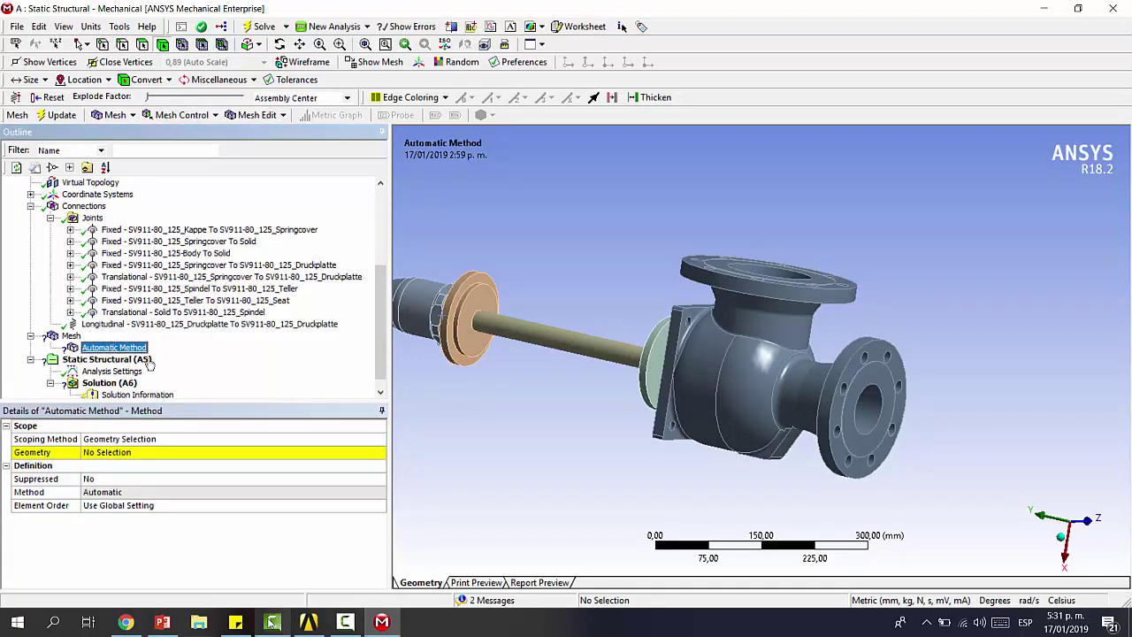
left_click(170, 452)
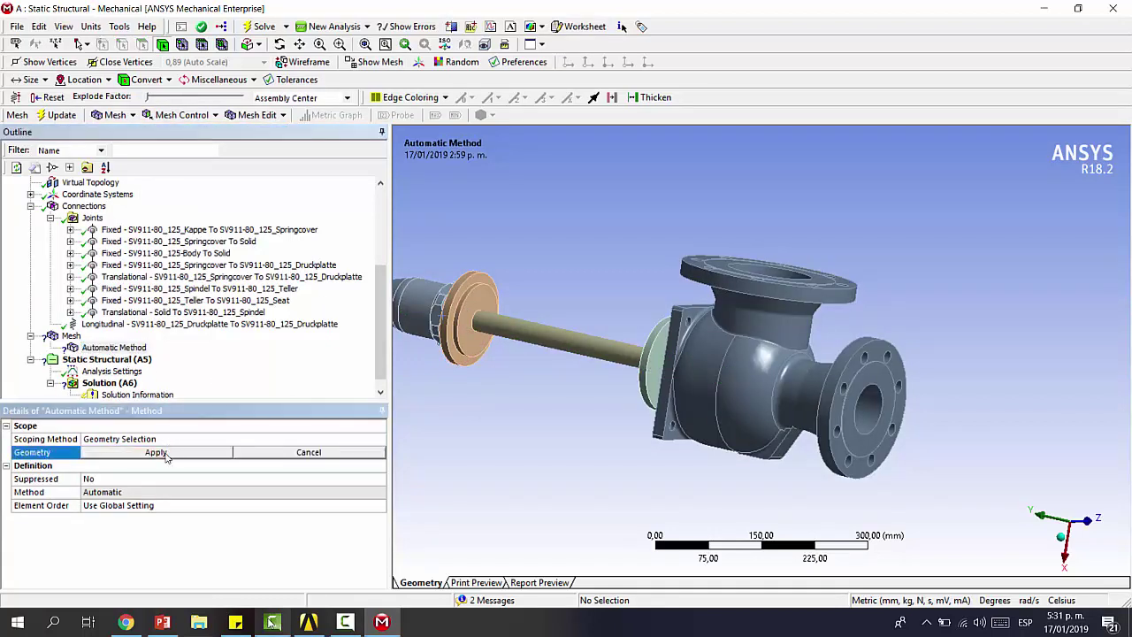
left_click(164, 452)
left_click(128, 348)
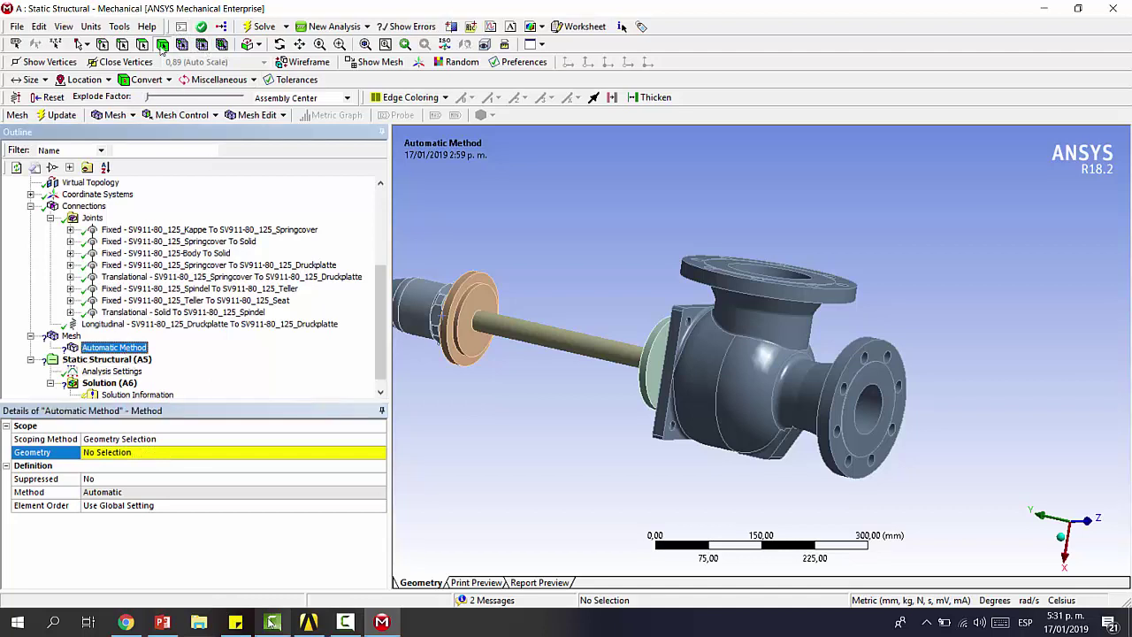
- Scope the mesh method to the valve body and set the method to Tetrahedrons
left_click(752, 372)
left_click(117, 452)
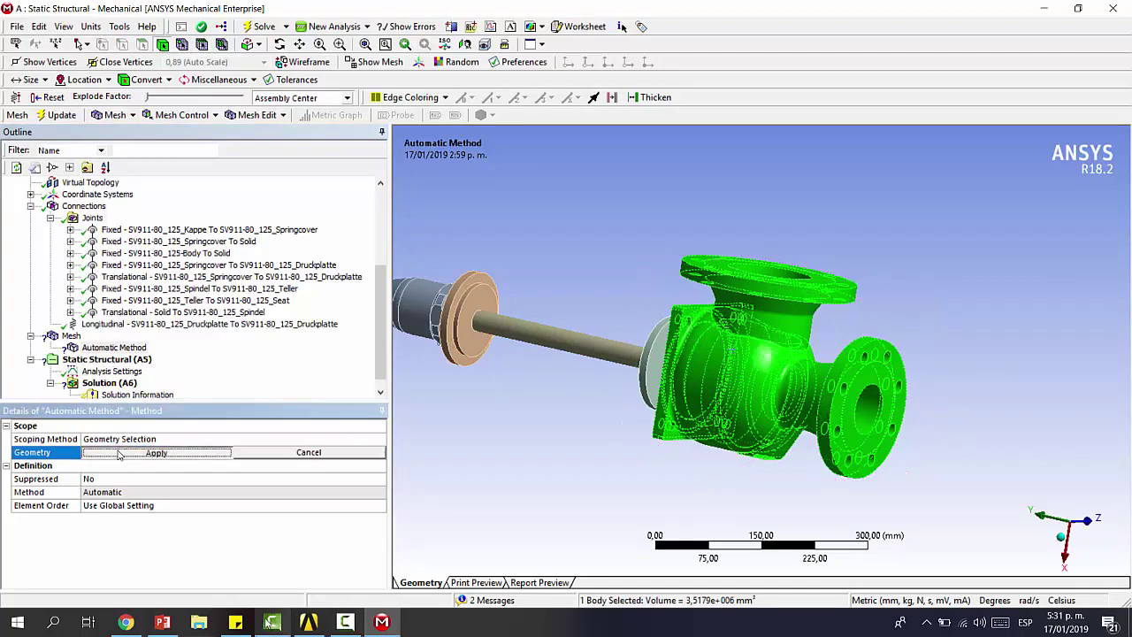
left_click(133, 451)
left_click(150, 492)
left_click(379, 496)
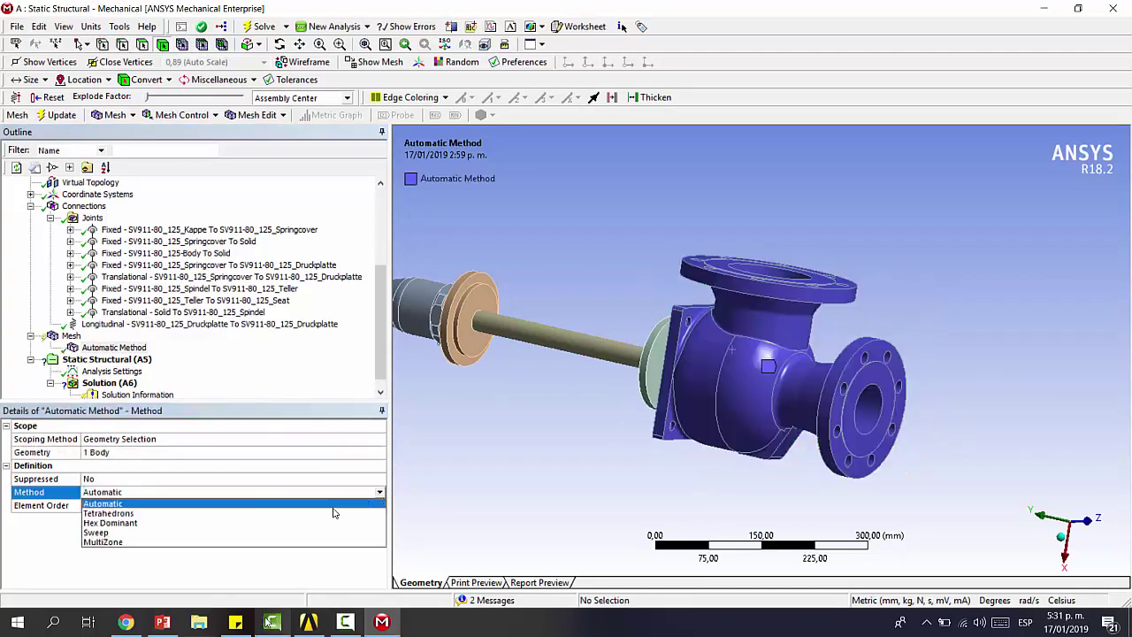
left_click(336, 510)
- Add a sizing control scoped to the valve body, give it a finer element size and regenerate the mesh
middle_click_drag(629, 332, 589, 302)
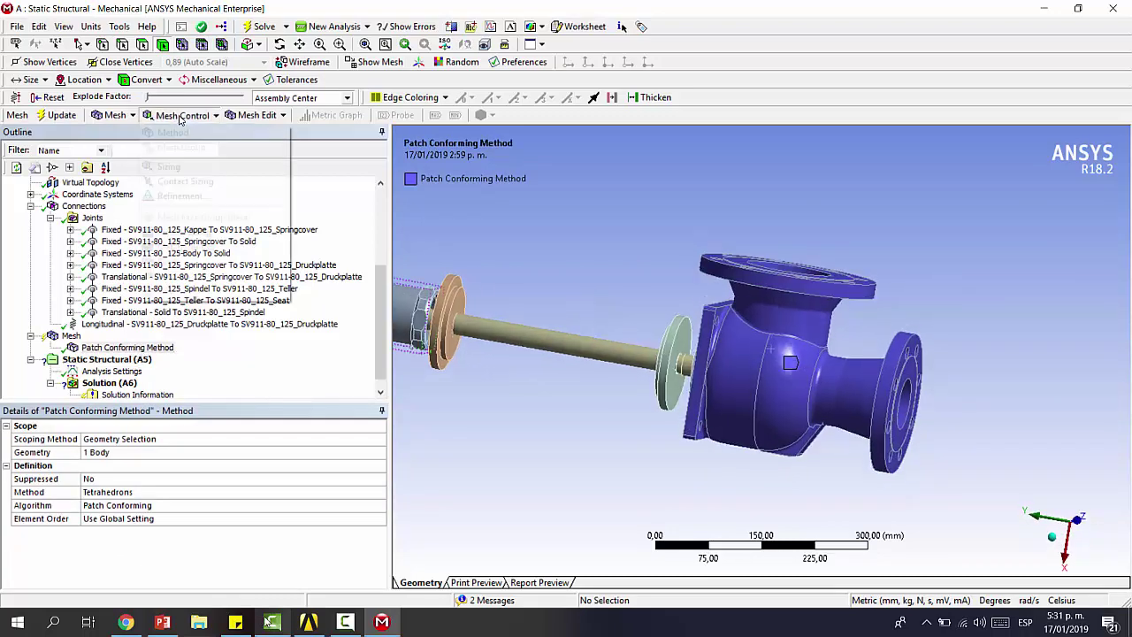
left_click(177, 115)
left_click(190, 161)
left_click(762, 362)
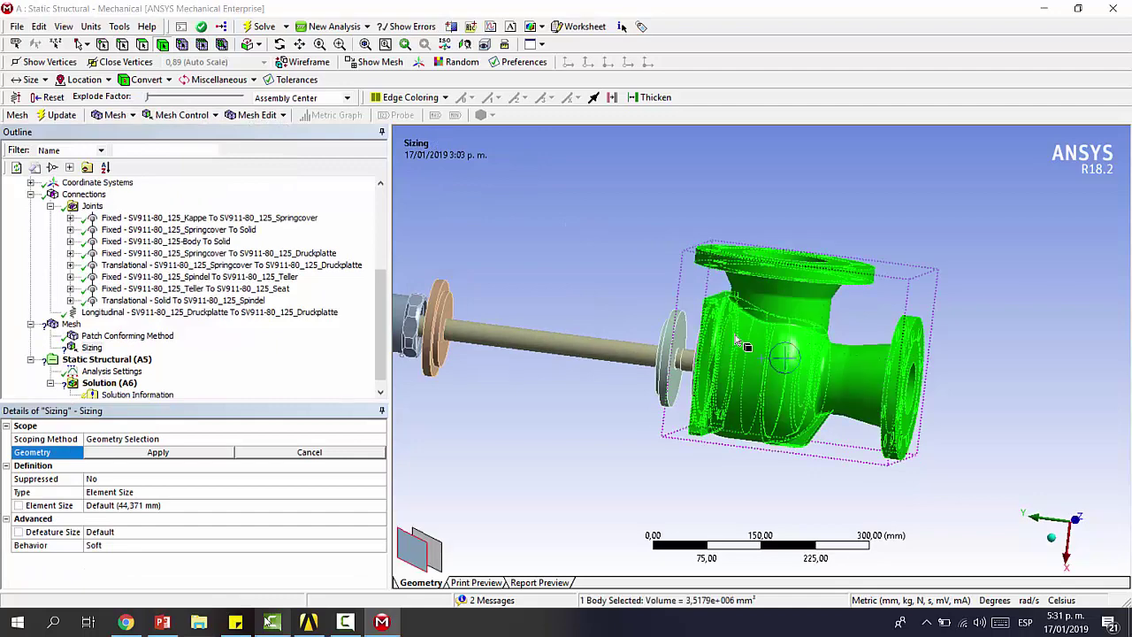
left_click(157, 452)
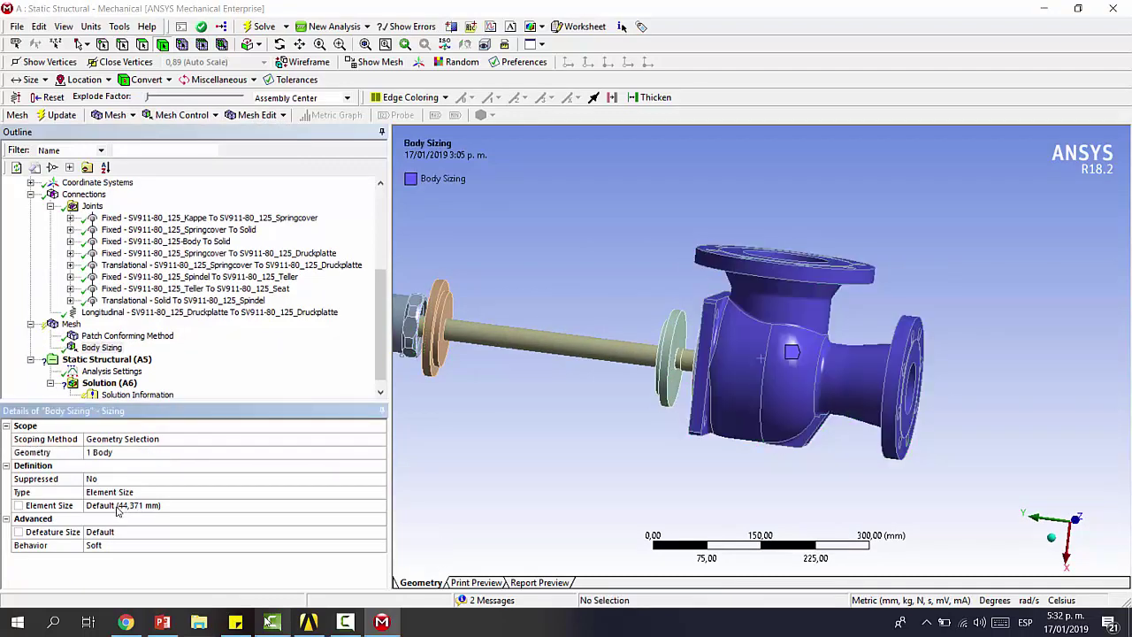
left_click(117, 507)
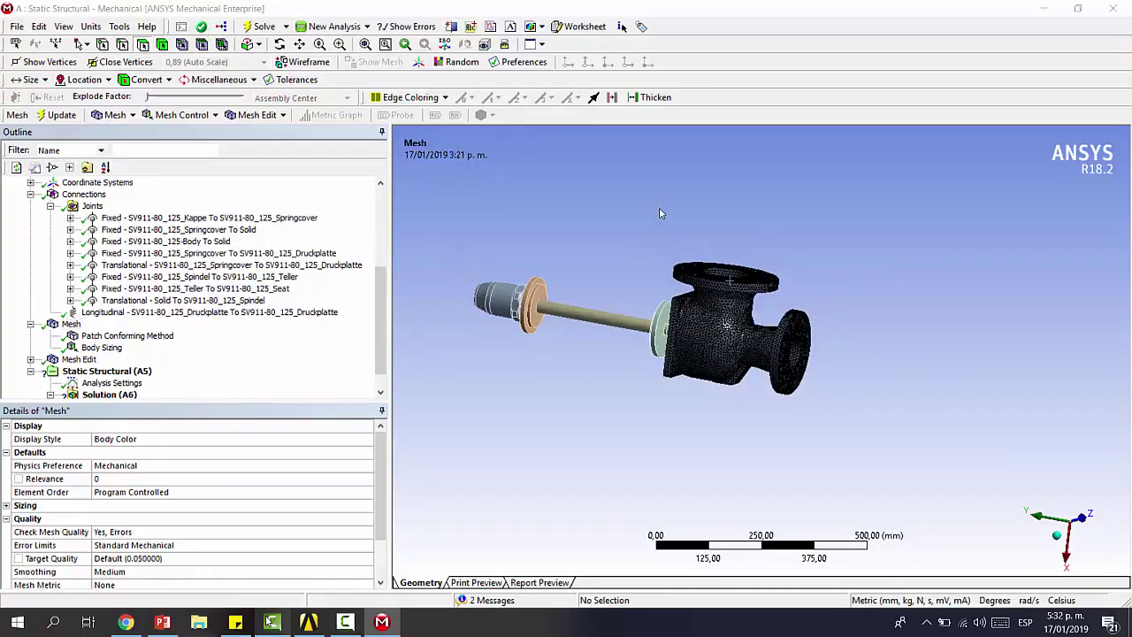
- Examine the refined tetrahedral mesh on the valve body's curved faces and flanges, close up and from several angles
scroll(750, 390, "up", 10)
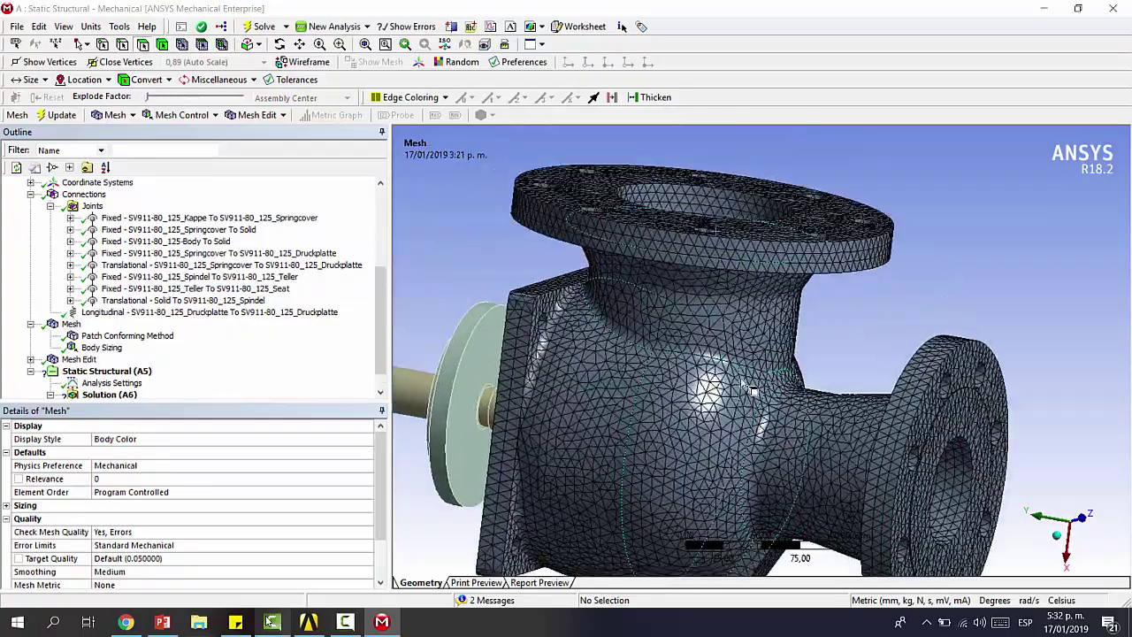
middle_click_drag(748, 389, 709, 286)
scroll(801, 343, "down", 1)
left_click(723, 311)
left_click(743, 354)
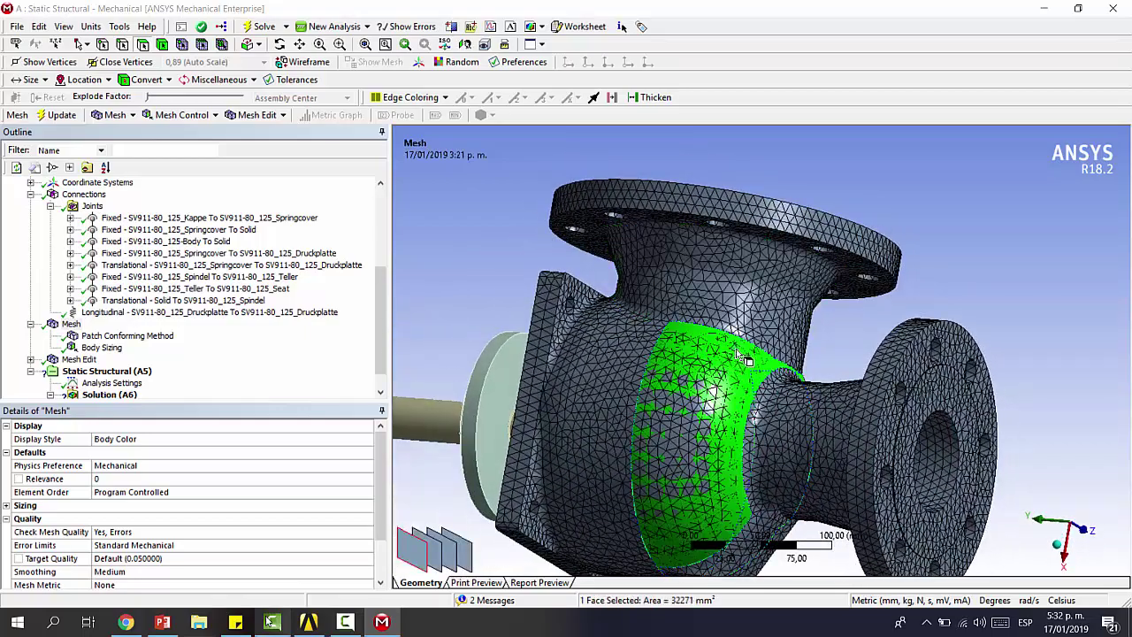
left_click(610, 354)
left_click(822, 354)
left_click(871, 330)
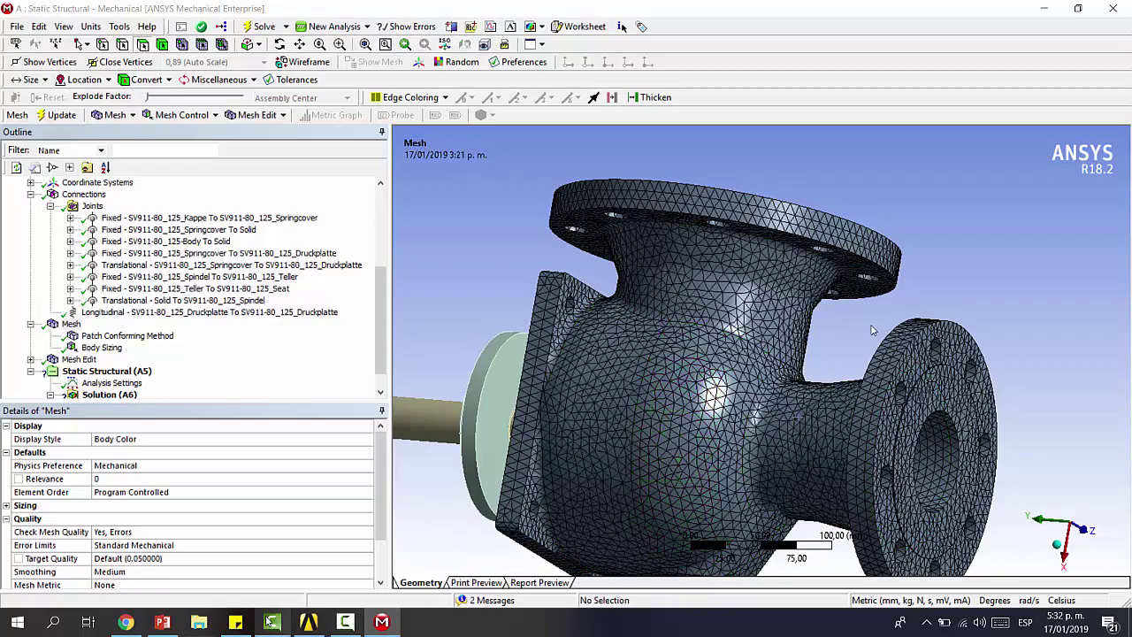
middle_click_drag(734, 376, 662, 378)
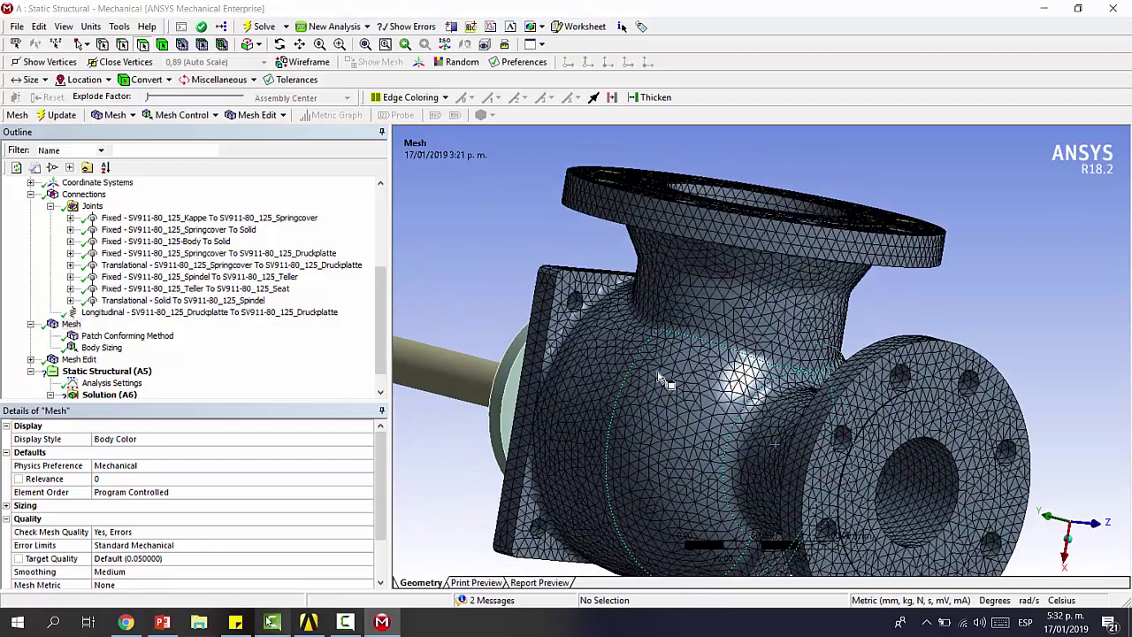
scroll(661, 378, "up", 6)
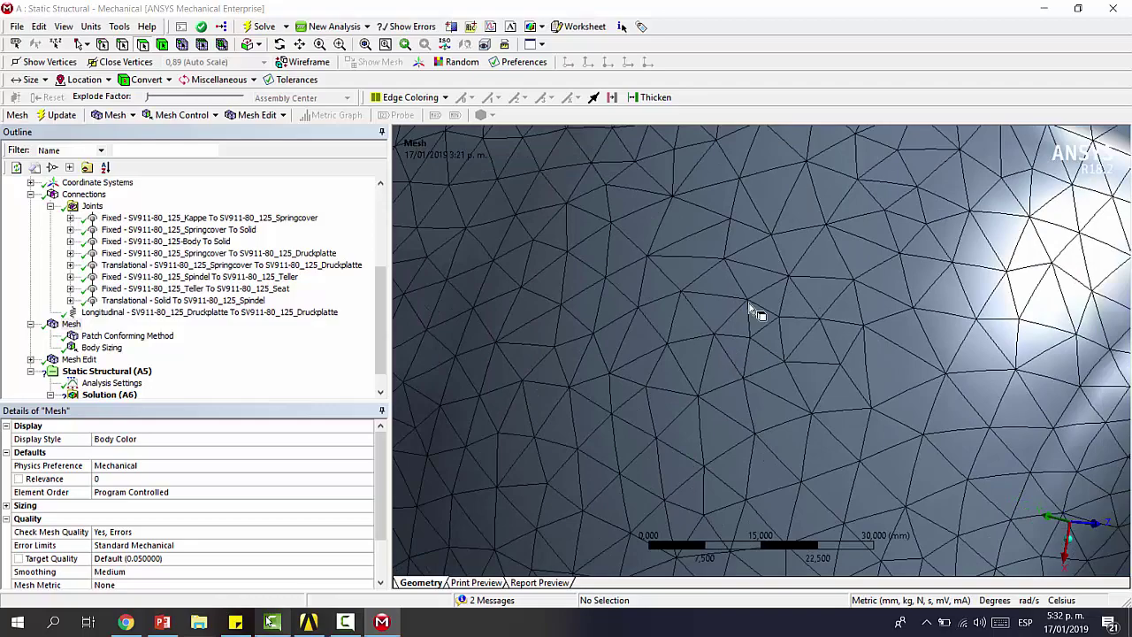
scroll(749, 309, "down", 6)
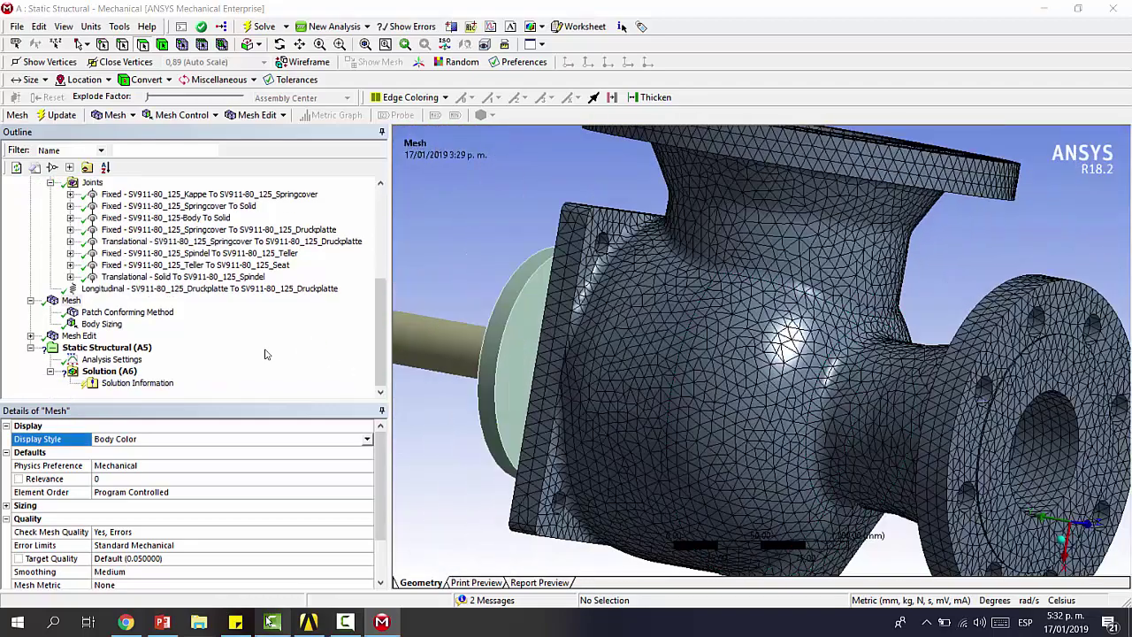
- Open the Analysis Settings of the static structural analysis and view the valve body's two flange openings
left_click(133, 347)
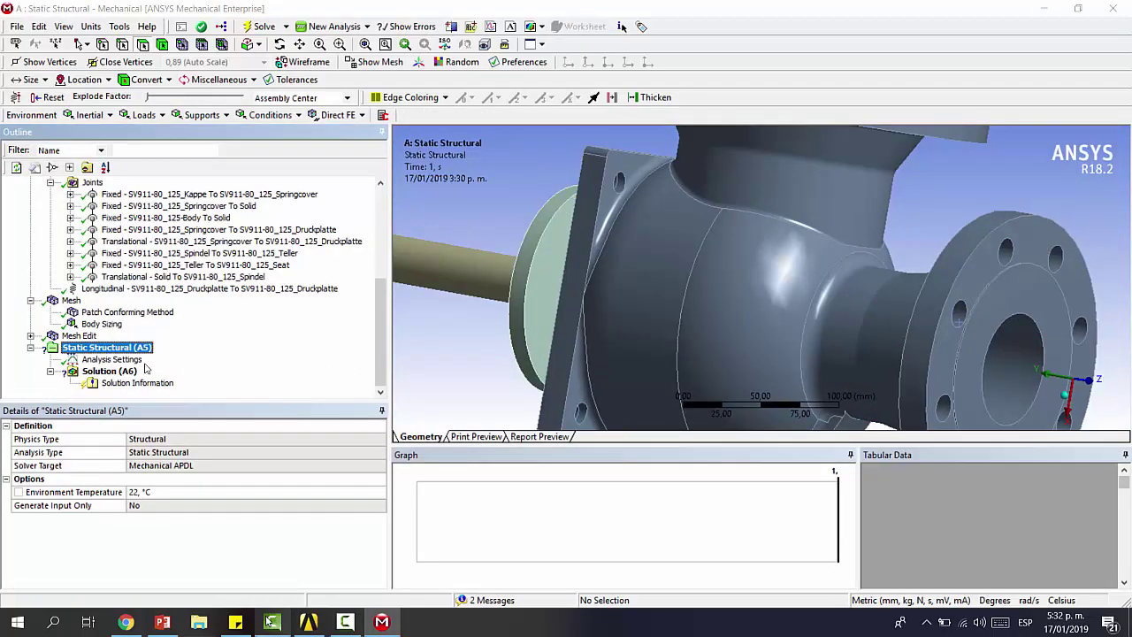
left_click(130, 361)
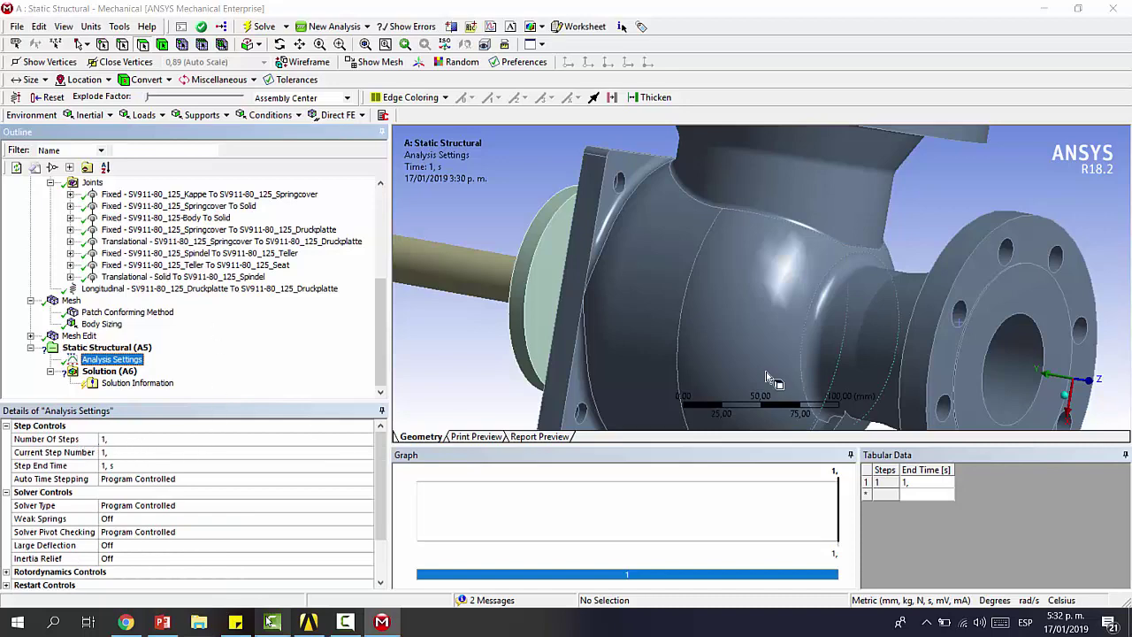
middle_click_drag(729, 232, 749, 341)
scroll(745, 251, "down", 3)
middle_click_drag(734, 262, 782, 281)
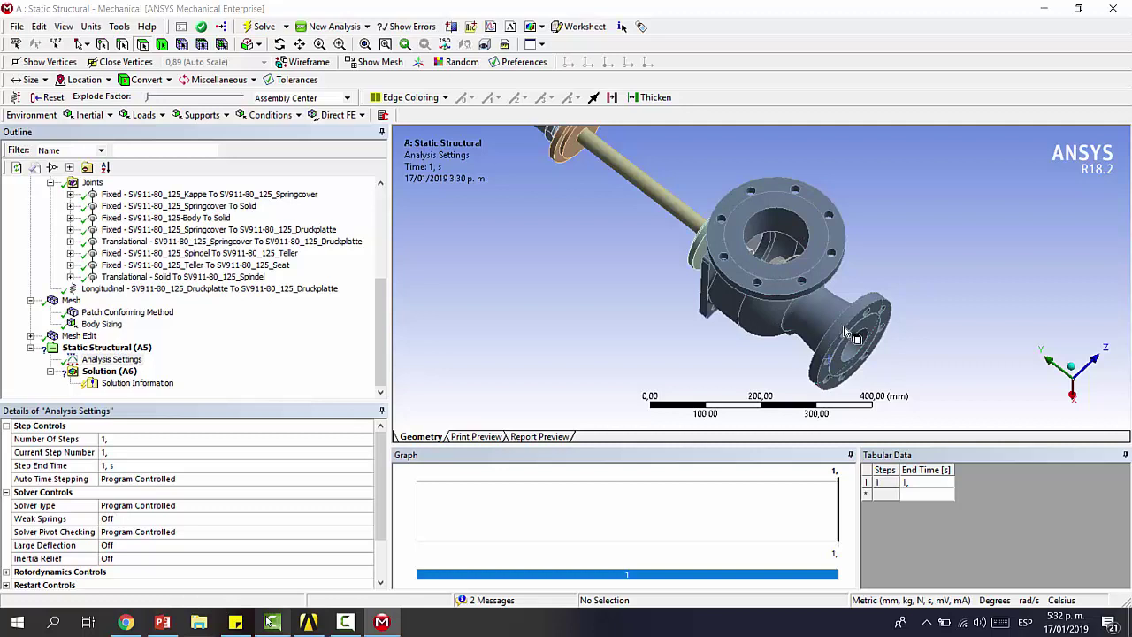
- Set the number of load steps in the Analysis Settings to 4
left_click(105, 440)
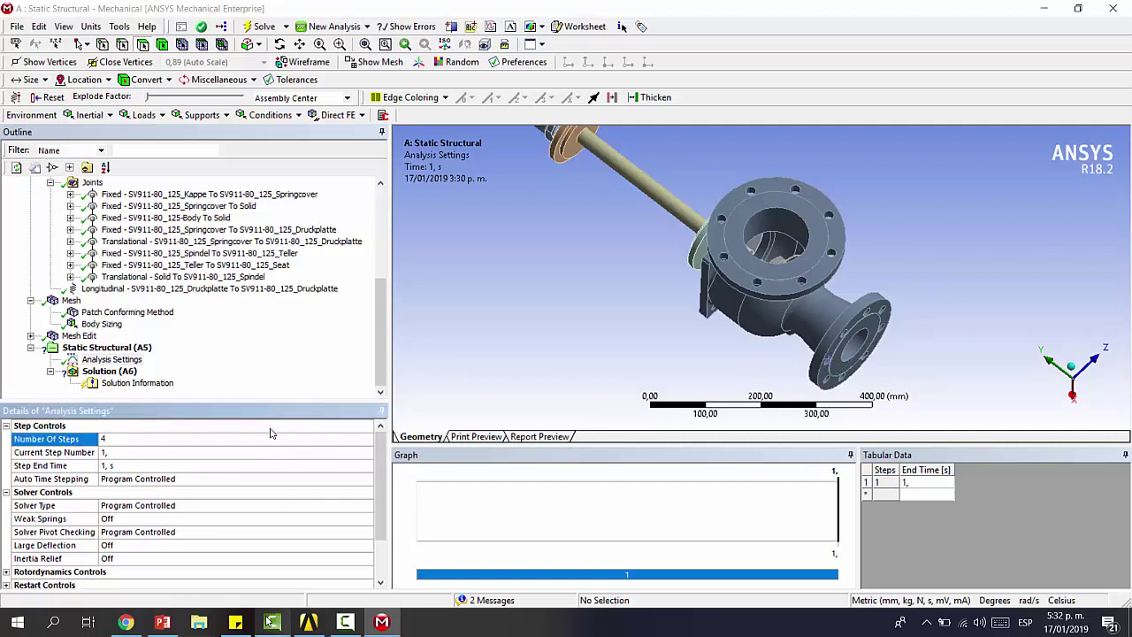
key("Return")
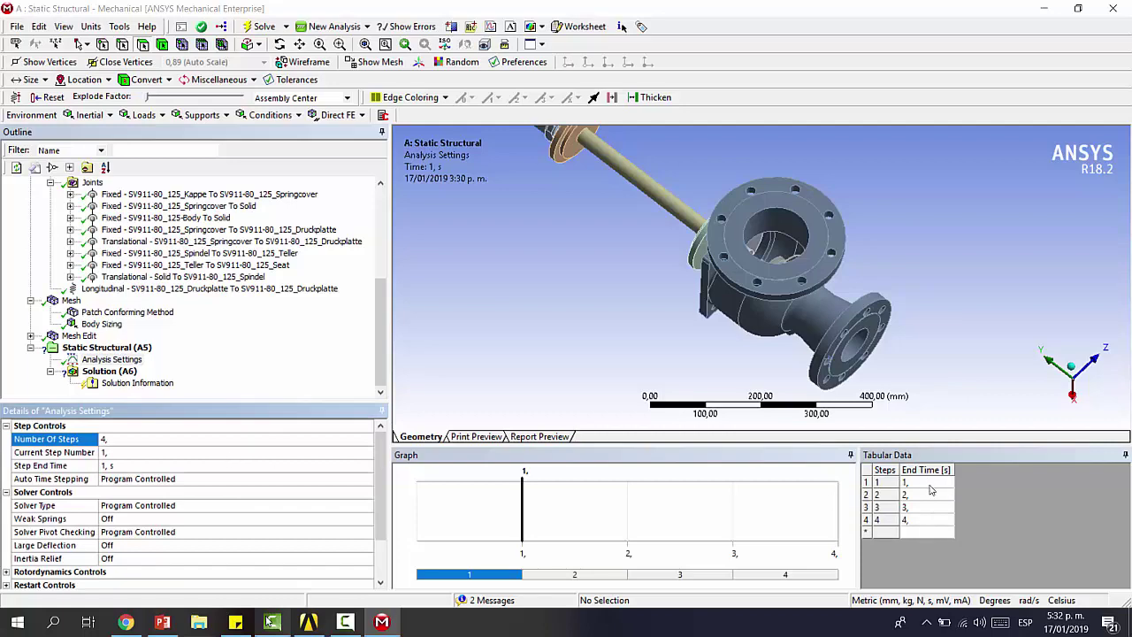
- Examine the valve body's two flange openings from several angles, selecting the small flange's bore and an inner face behind the large opening
middle_click_drag(615, 389, 615, 350)
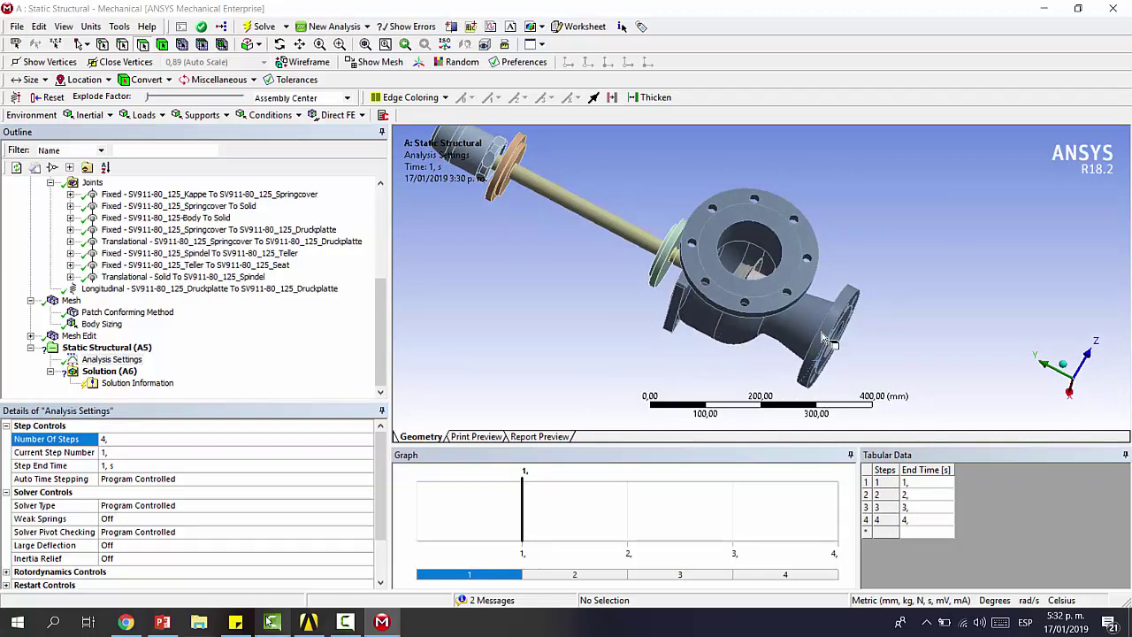
middle_click_drag(875, 339, 821, 279)
left_click(806, 282)
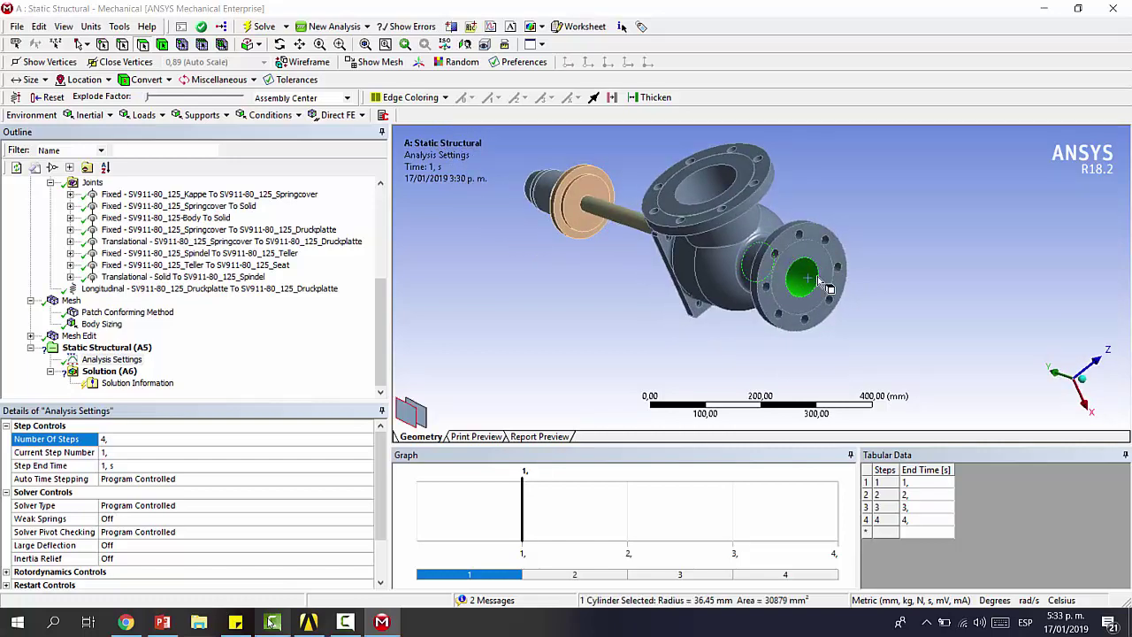
middle_click_drag(757, 258, 747, 228)
left_click(741, 226)
left_click(739, 222)
left_click(742, 224)
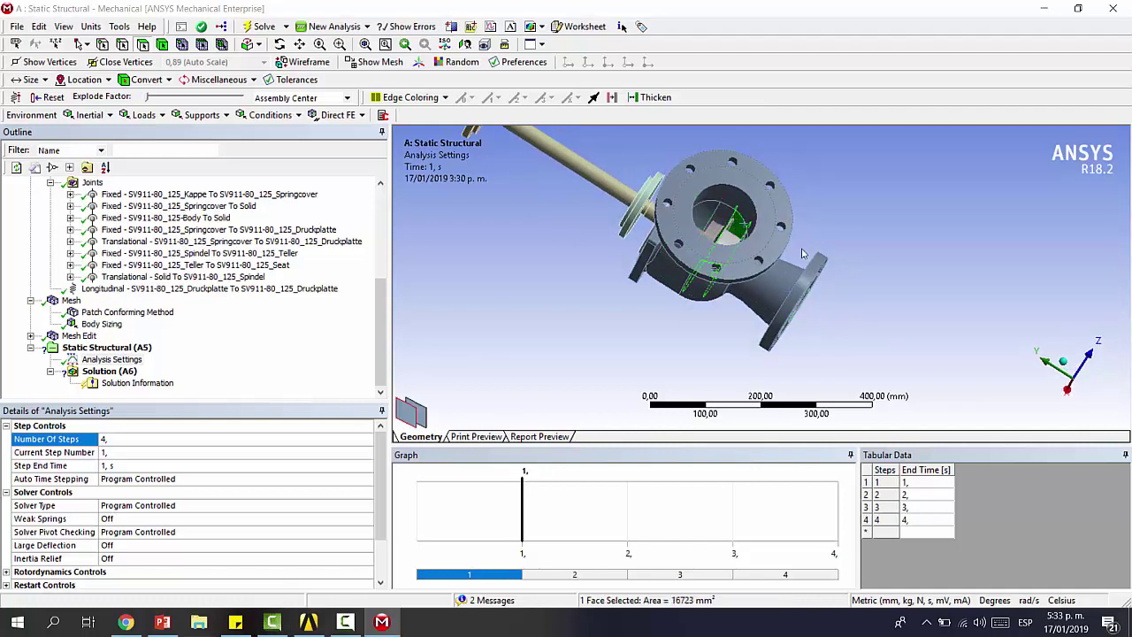
scroll(765, 308, "up", 1)
mouse_move(765, 309)
middle_mouse_down()
mouse_move(767, 299)
mouse_move(747, 299)
middle_mouse_up()
scroll(106, 292, "up", 2)
scroll(80, 301, "down", 2)
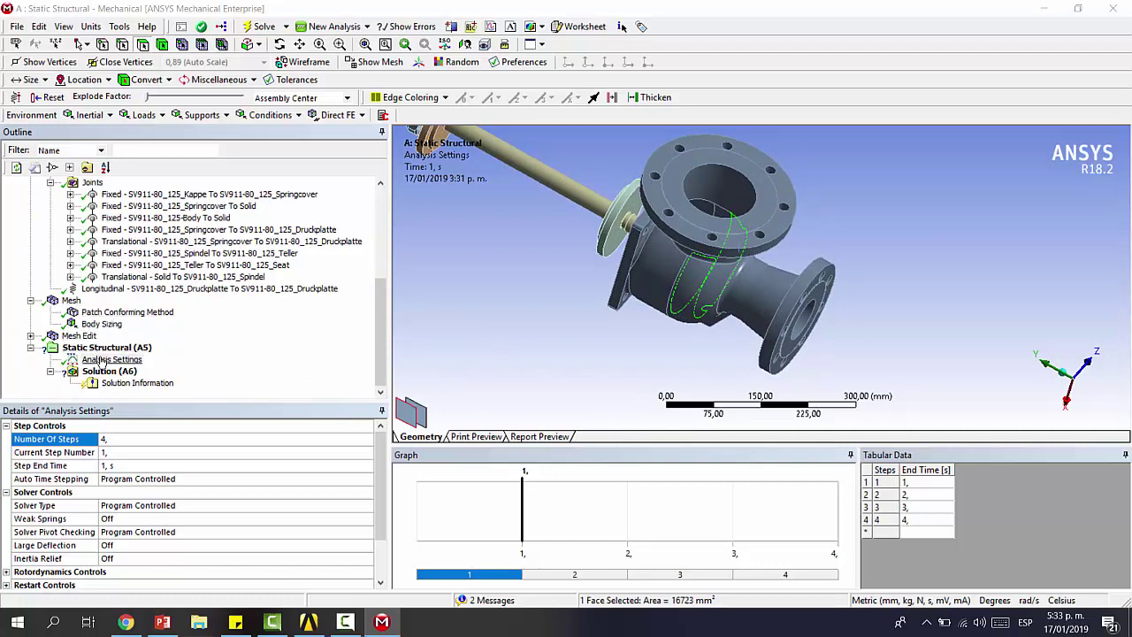
- Add a fixed support to the static structural analysis and scope it to the eight bolt-hole faces of the valve body's large flange
left_click(106, 346)
left_click(202, 115)
left_click(215, 134)
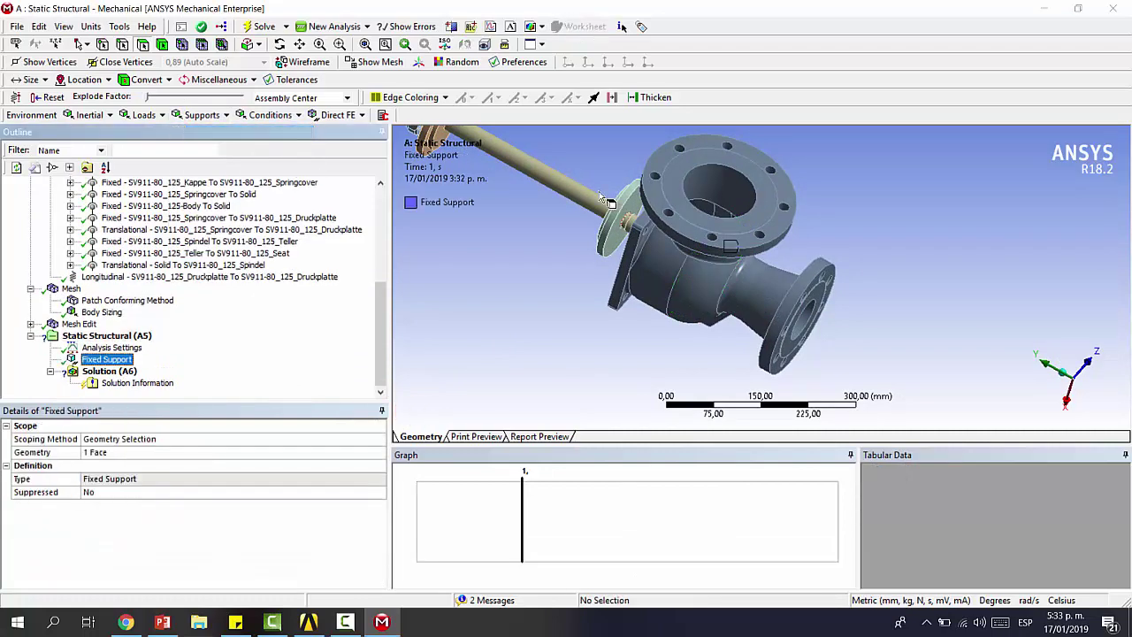
left_click(680, 150)
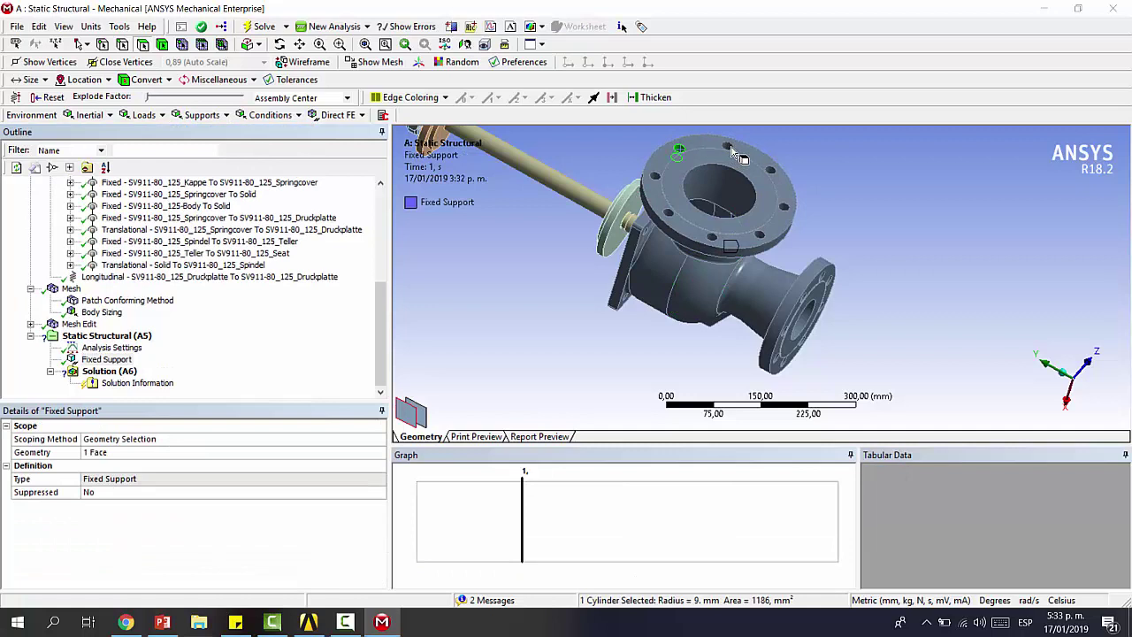
left_click(728, 147, "ctrl")
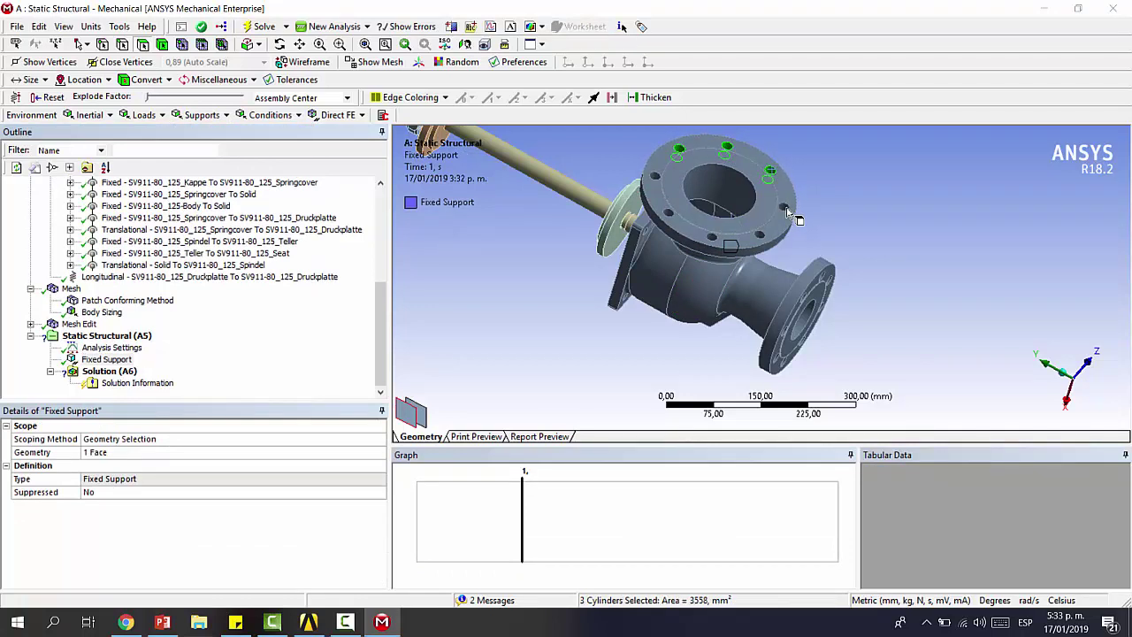
left_click(785, 209, "ctrl")
left_click(760, 235, "ctrl")
left_click(711, 237, "ctrl")
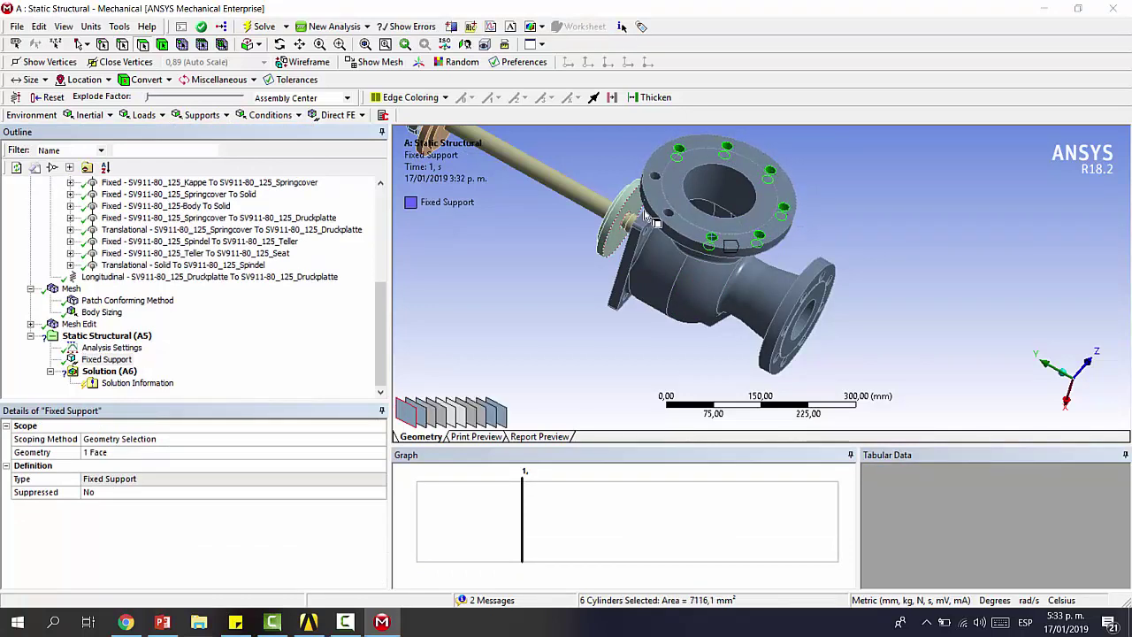
left_click(668, 213, "ctrl")
left_click(654, 176, "ctrl")
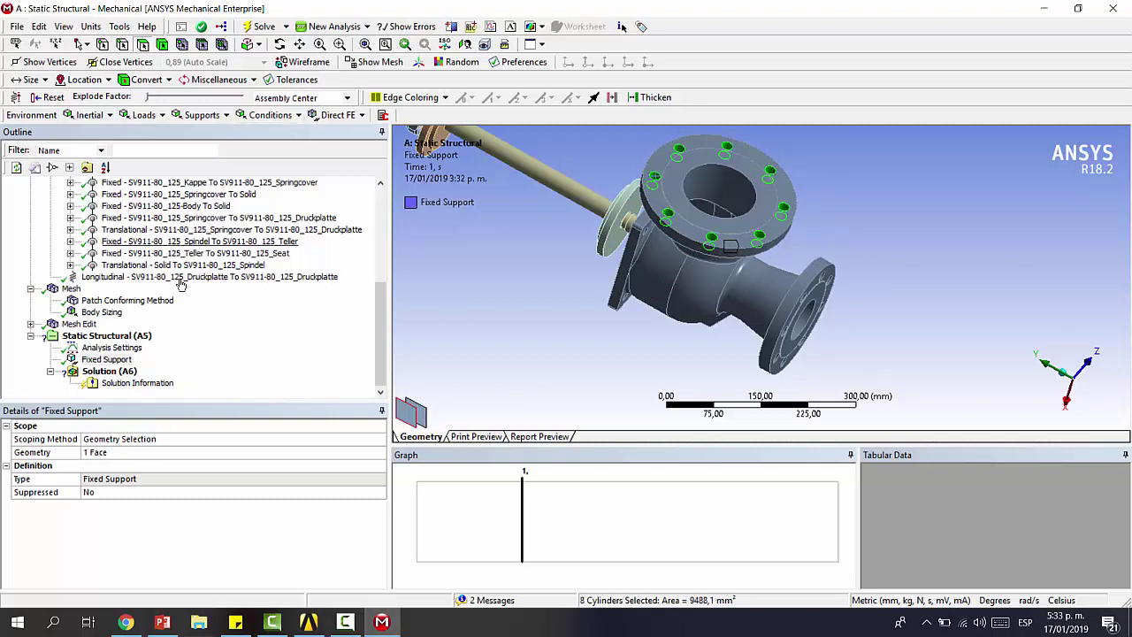
left_click(127, 452)
left_click(128, 453)
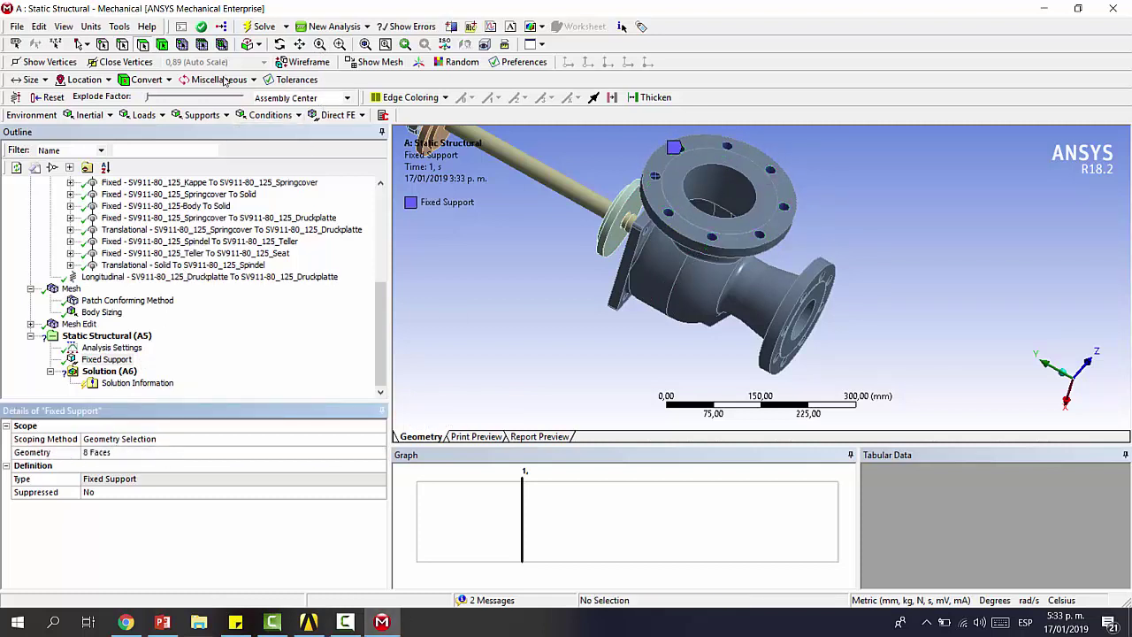
- Add a second fixed support scoped to seven bolt-hole faces of the valve body's small flange
left_click(201, 115)
left_click(203, 132)
middle_click_drag(725, 283, 787, 221)
left_click(780, 198)
left_click(798, 218, "ctrl")
left_click(798, 255, "ctrl")
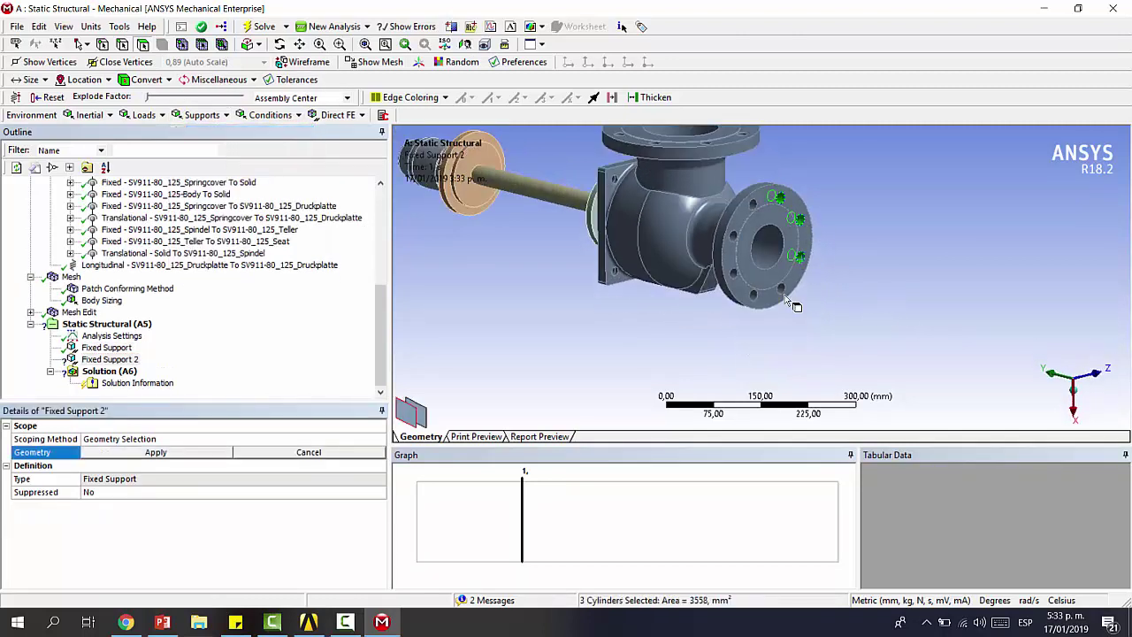
left_click(733, 271, "ctrl")
left_click(730, 235, "ctrl")
left_click(156, 451)
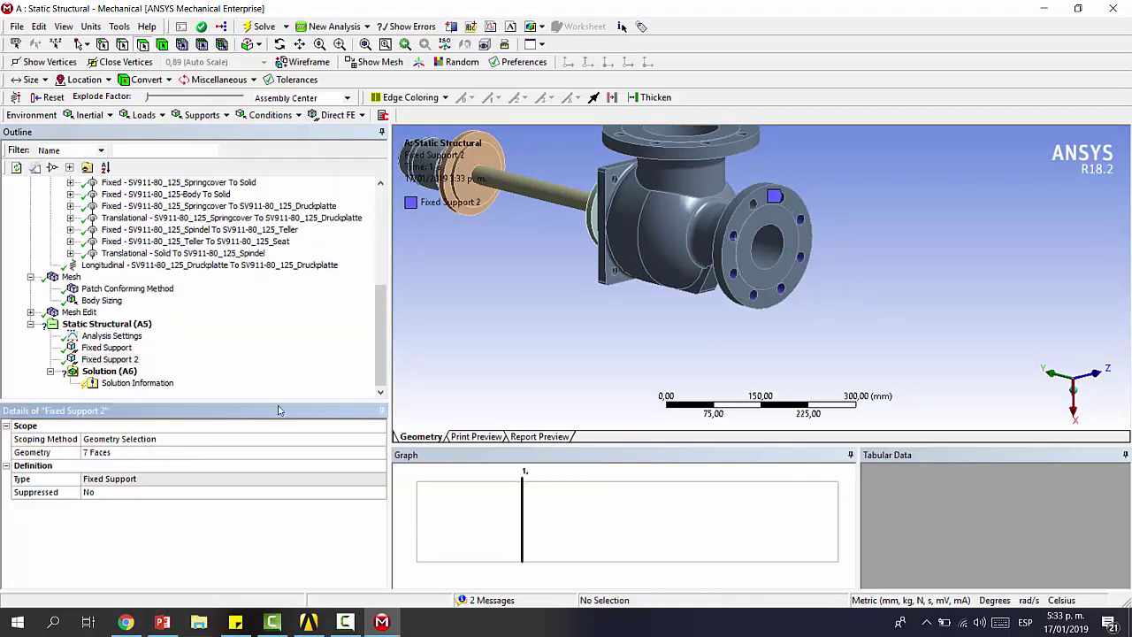
- Add a joint load and assign it to the joint Translational - Solid To SV911-80_125_Spindel
middle_click_drag(467, 295, 560, 295)
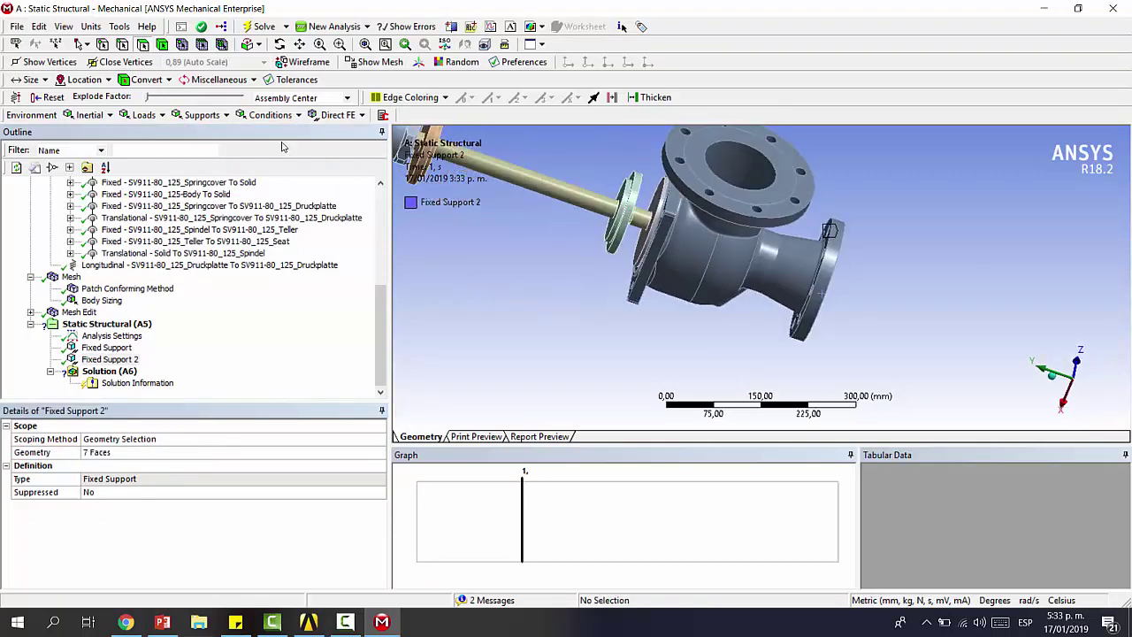
left_click(222, 116)
left_click(146, 116)
left_click(158, 117)
left_click(154, 309)
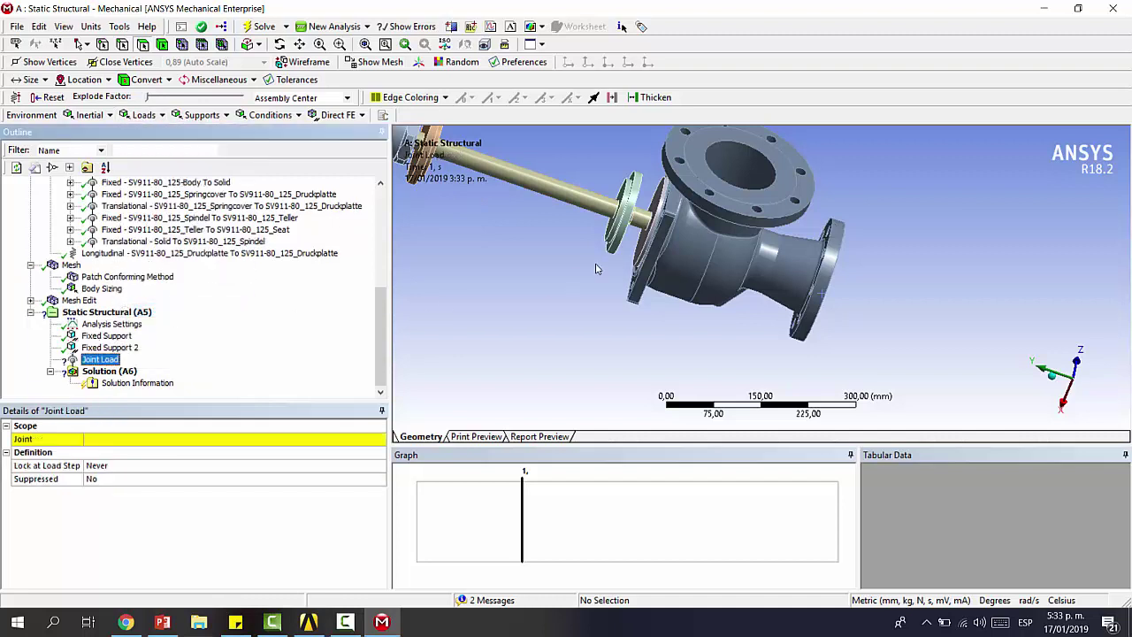
left_click(155, 440)
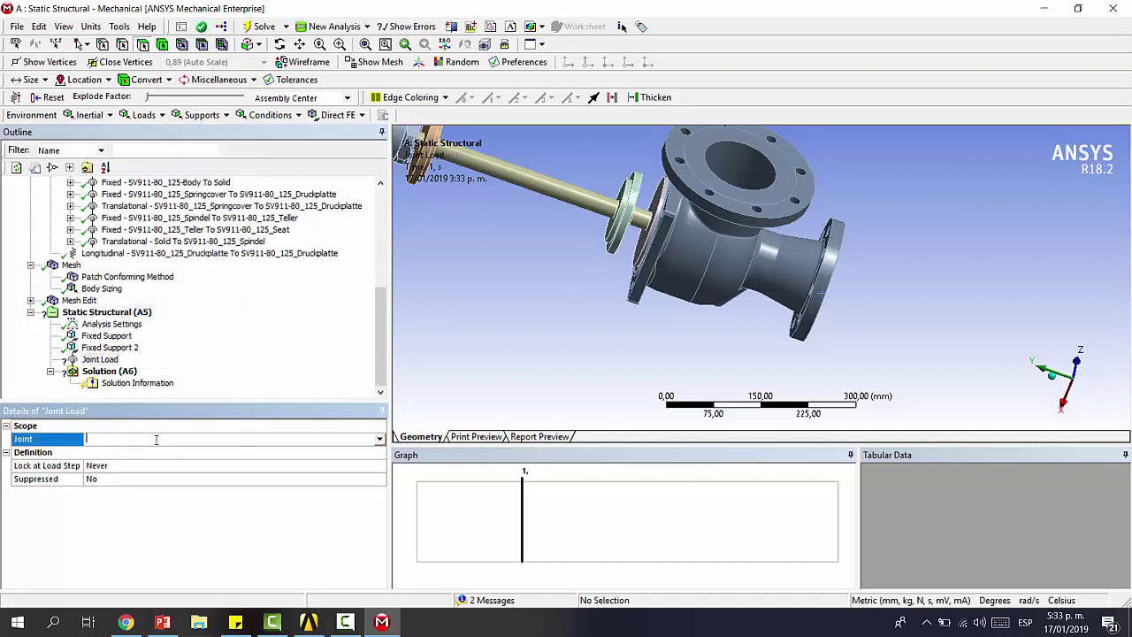
left_click(379, 440)
left_click(288, 463)
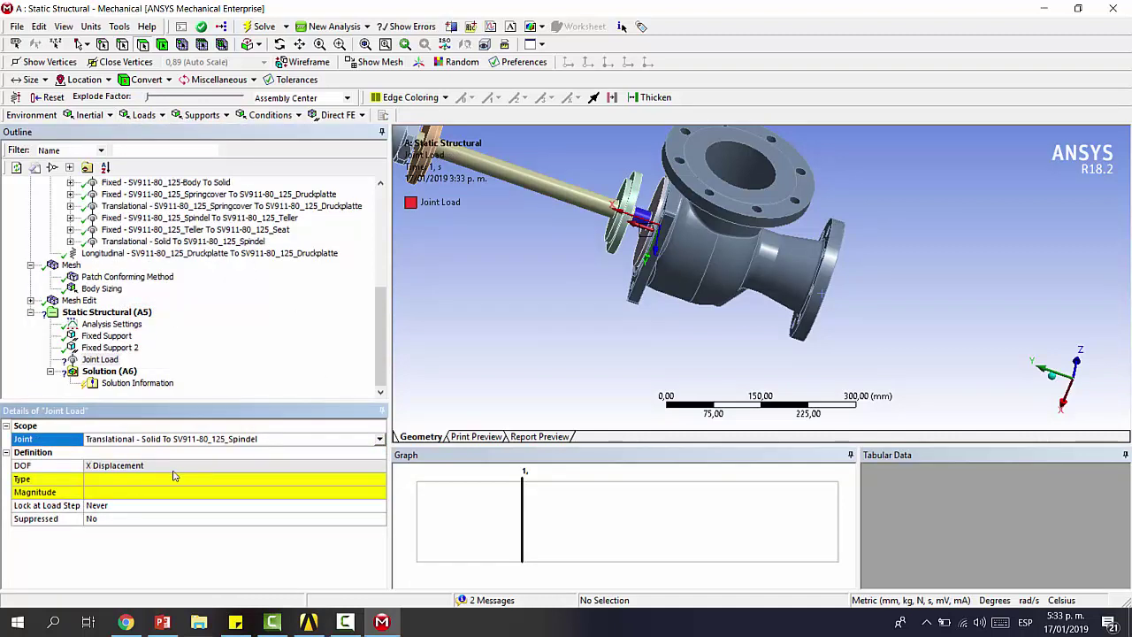
- Set the joint load's type to Displacement and define its magnitude as tabular data
left_click(199, 491)
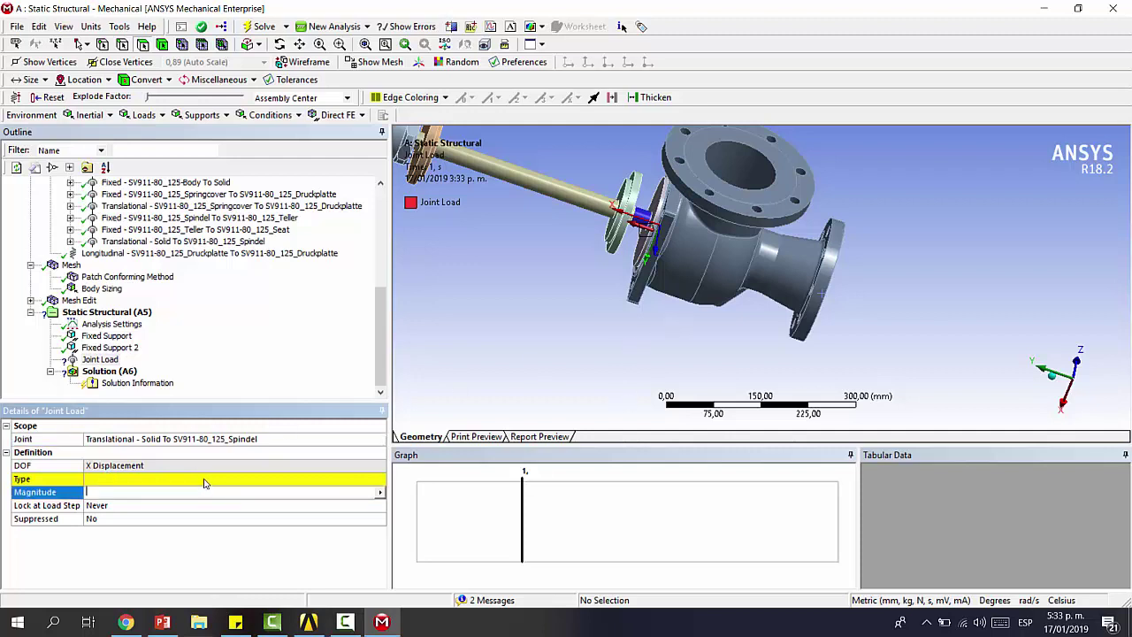
left_click(204, 480)
left_click(379, 479)
left_click(345, 491)
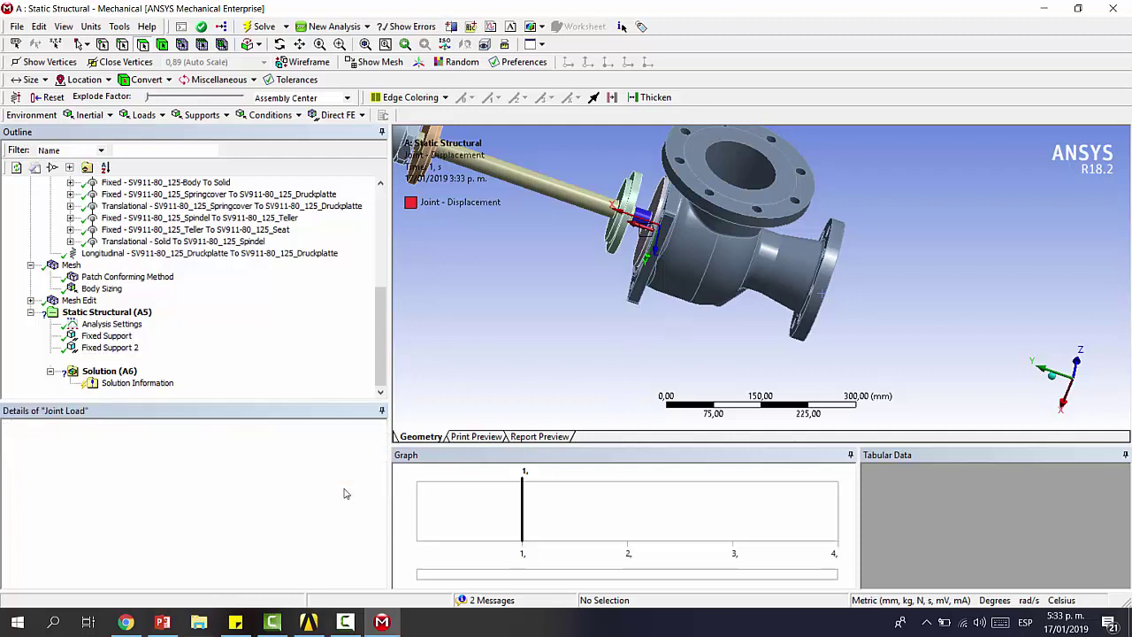
left_click(274, 493)
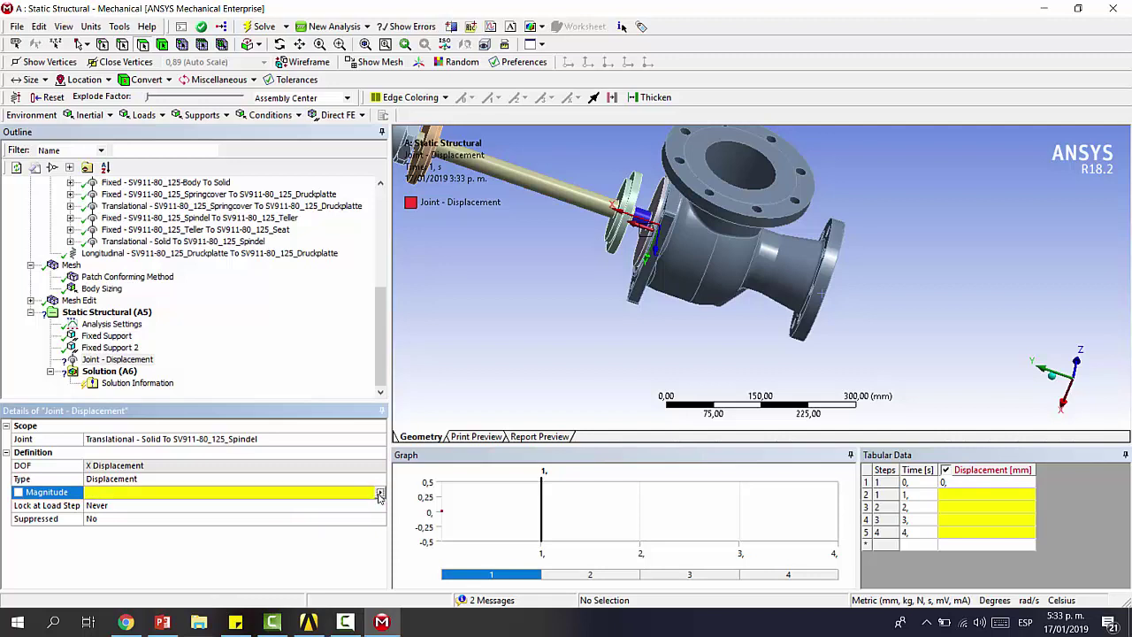
left_click(377, 492)
left_click(421, 564)
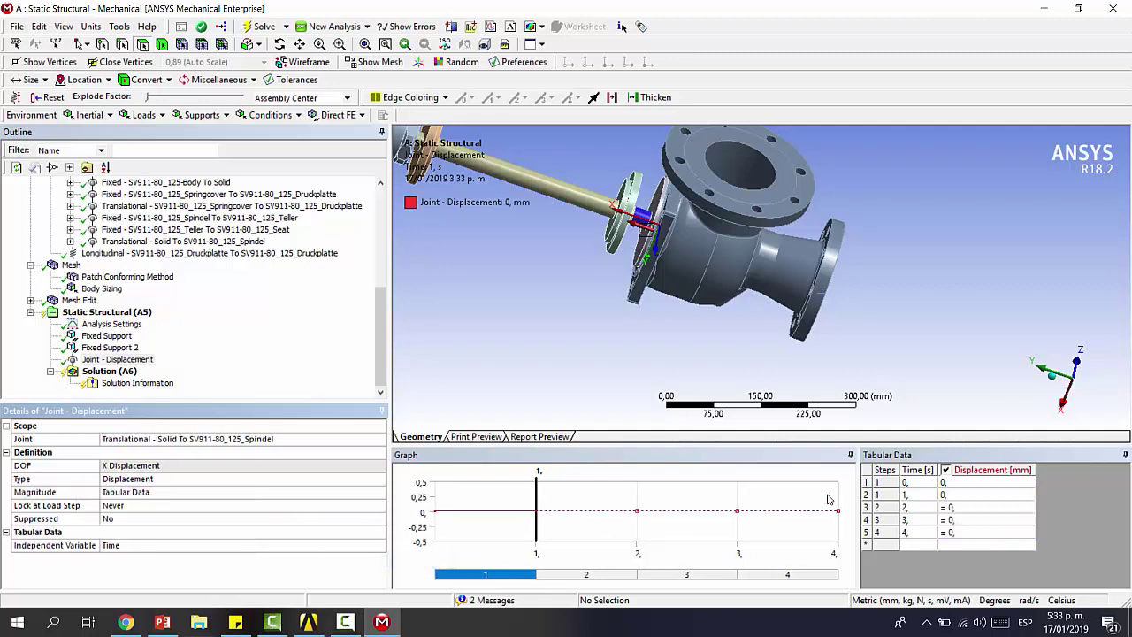
- Enter a joint displacement of 40 mm at 4 s and delete the table row at 1 s so the displacement ramps evenly
left_click(970, 535)
type("40")
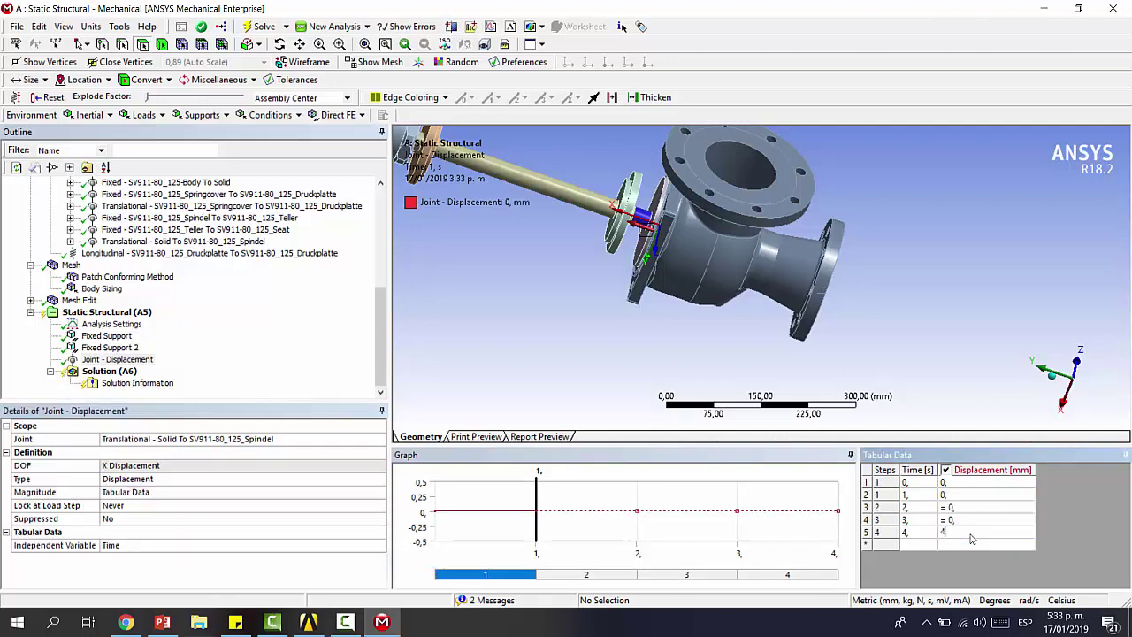
key("Return")
right_click(884, 498)
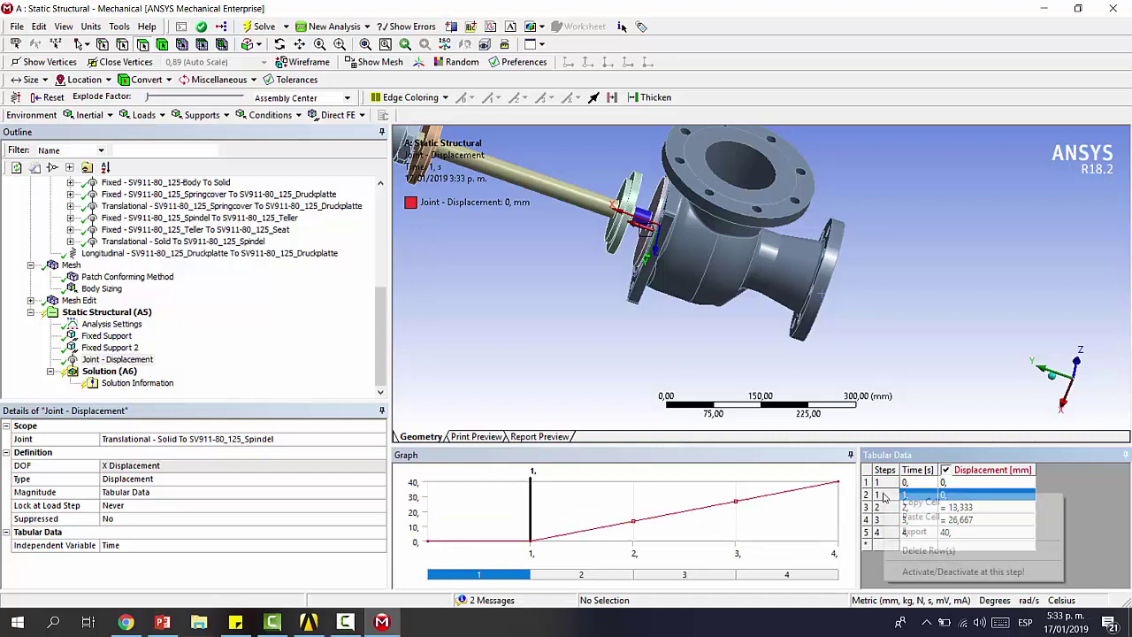
left_click(919, 548)
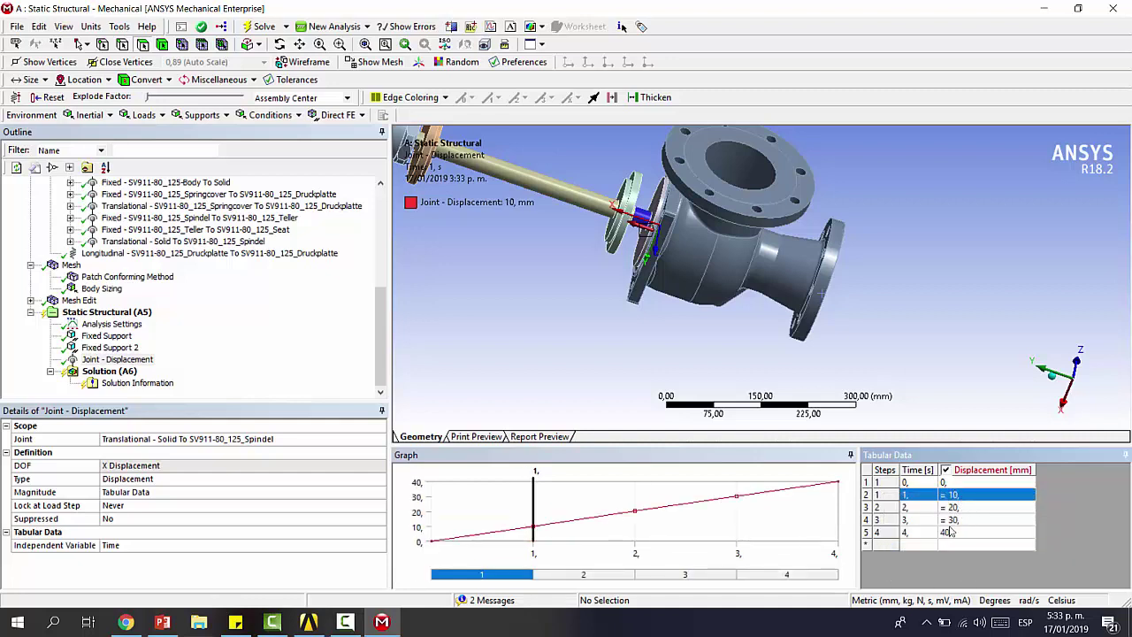
- View the valve with its joint displacement, switch to the browser to check the safety valve's set-pressure range, and return to ANSYS Mechanical
middle_click_drag(924, 426, 871, 376)
middle_click_drag(851, 274, 858, 373, "ctrl")
middle_click_drag(865, 308, 843, 317)
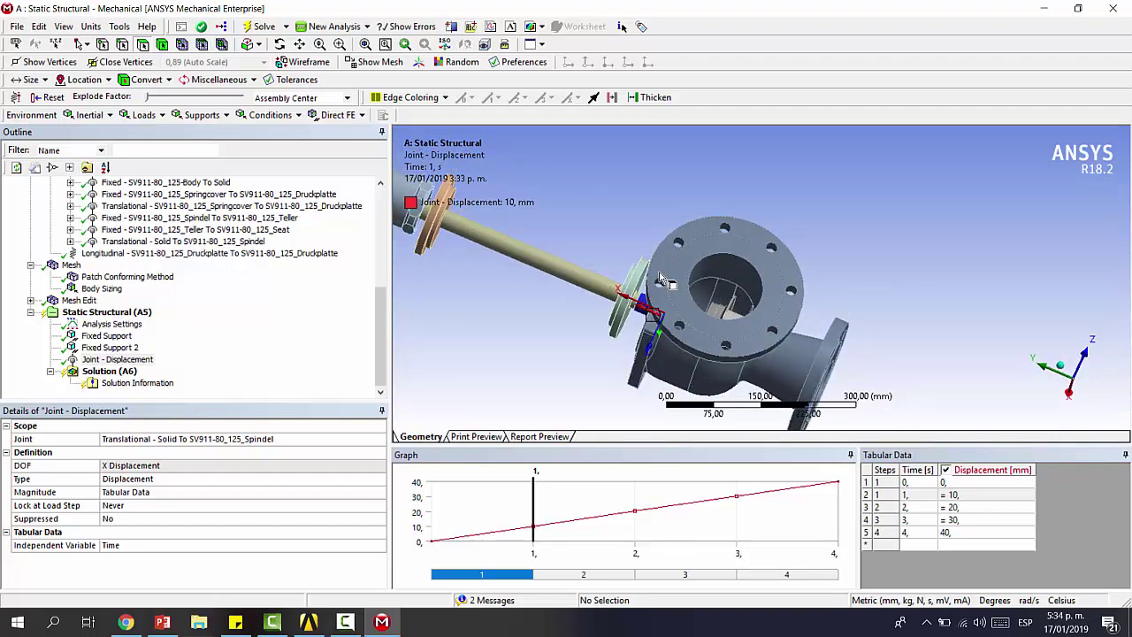
middle_click_drag(661, 281, 842, 272)
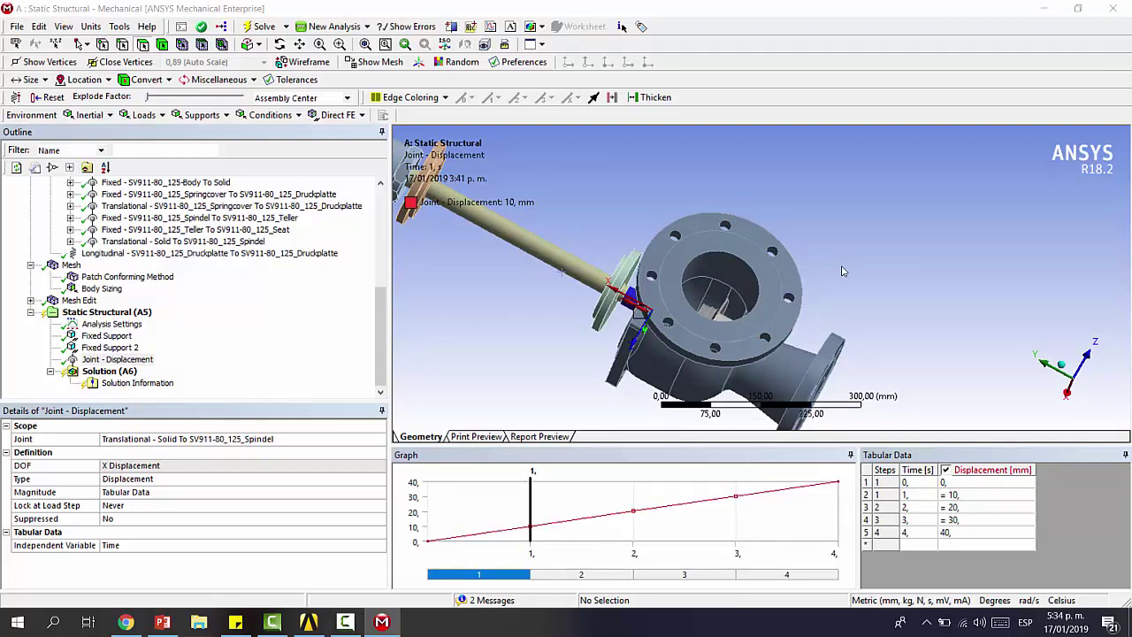
key("alt+Tab")
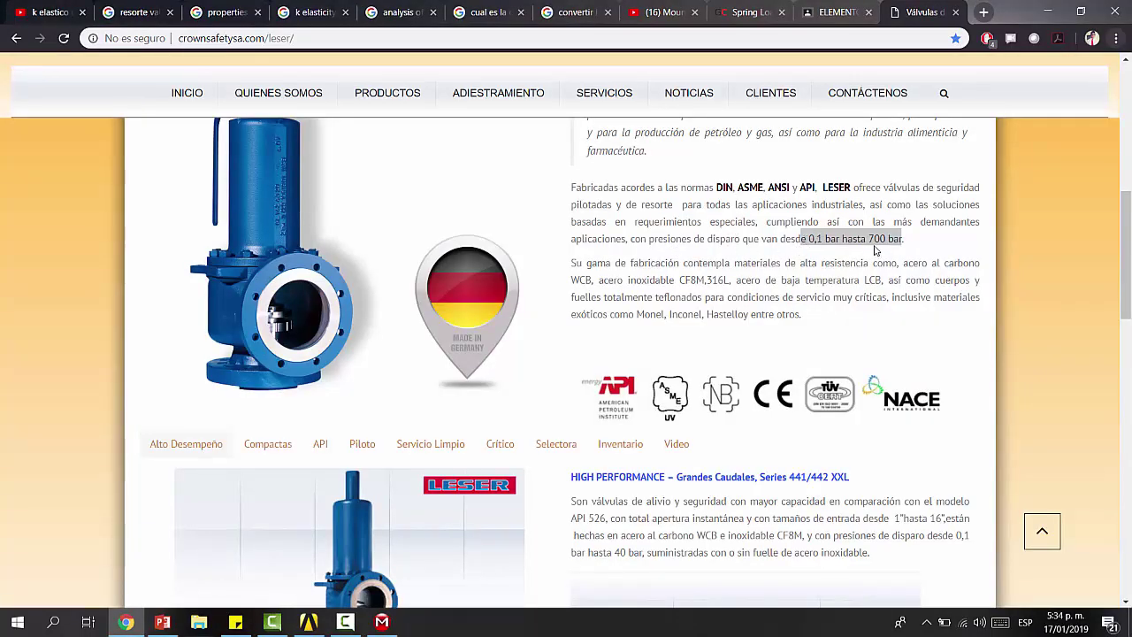
key("alt+Tab")
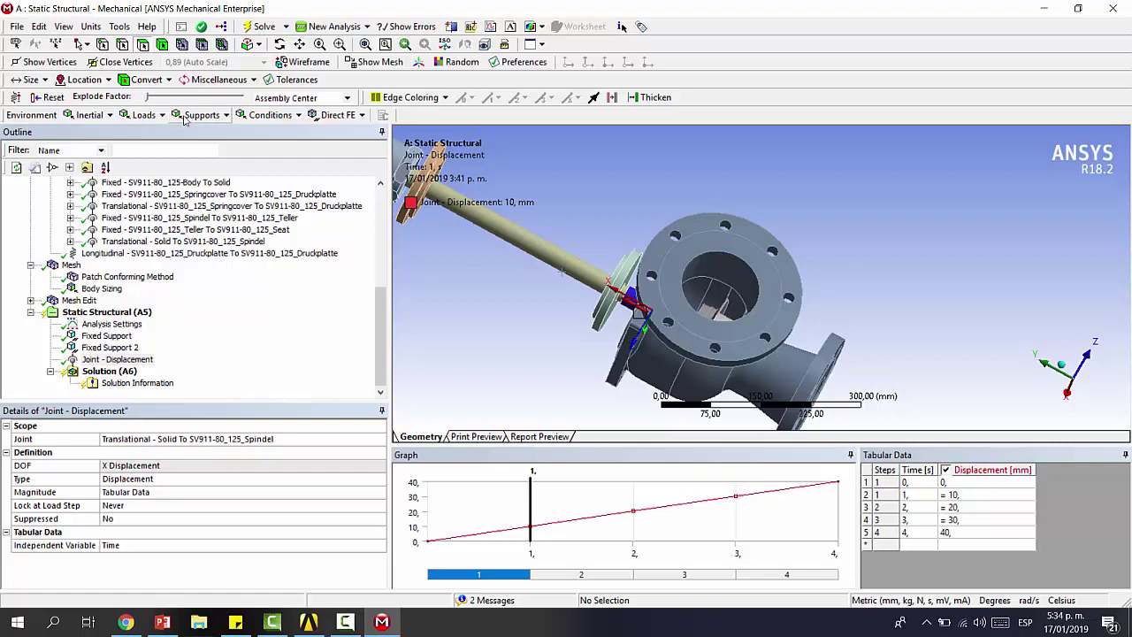
- Add a pressure load scoped to the inner cylindrical face of the valve body's small flange
left_click(144, 115)
left_click(160, 133)
middle_click_drag(767, 295, 813, 318)
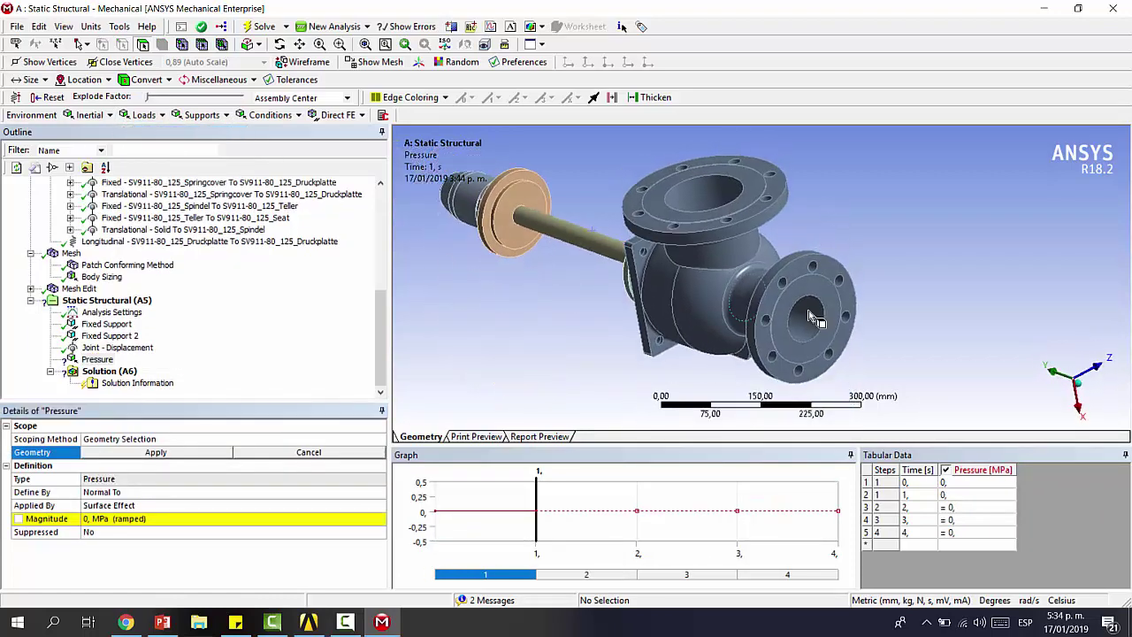
left_click(809, 322)
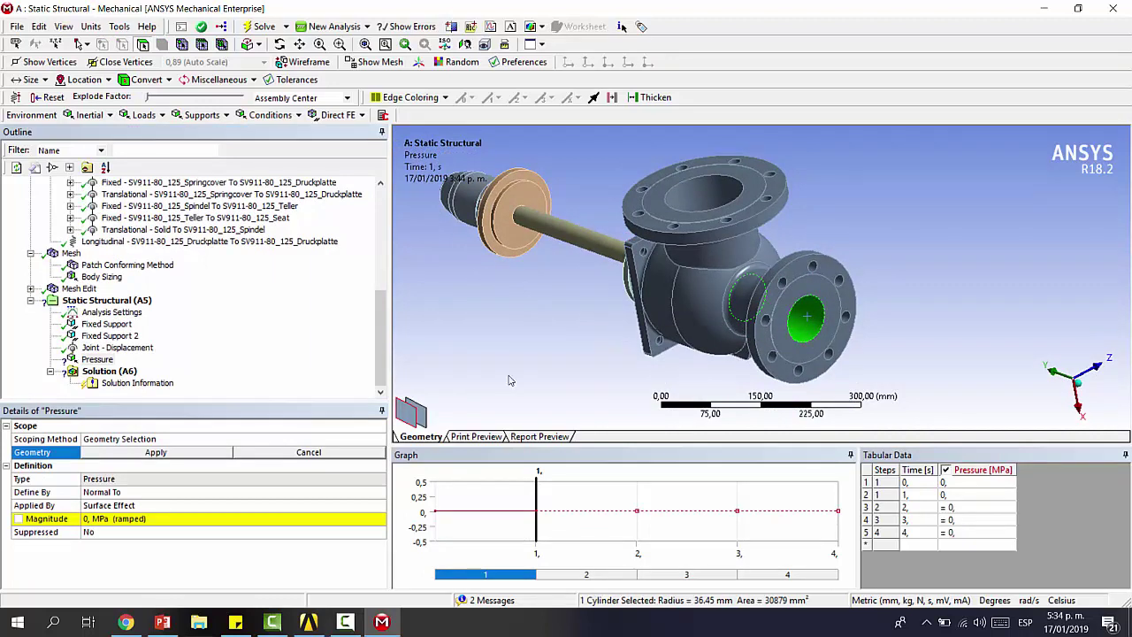
left_click(156, 452)
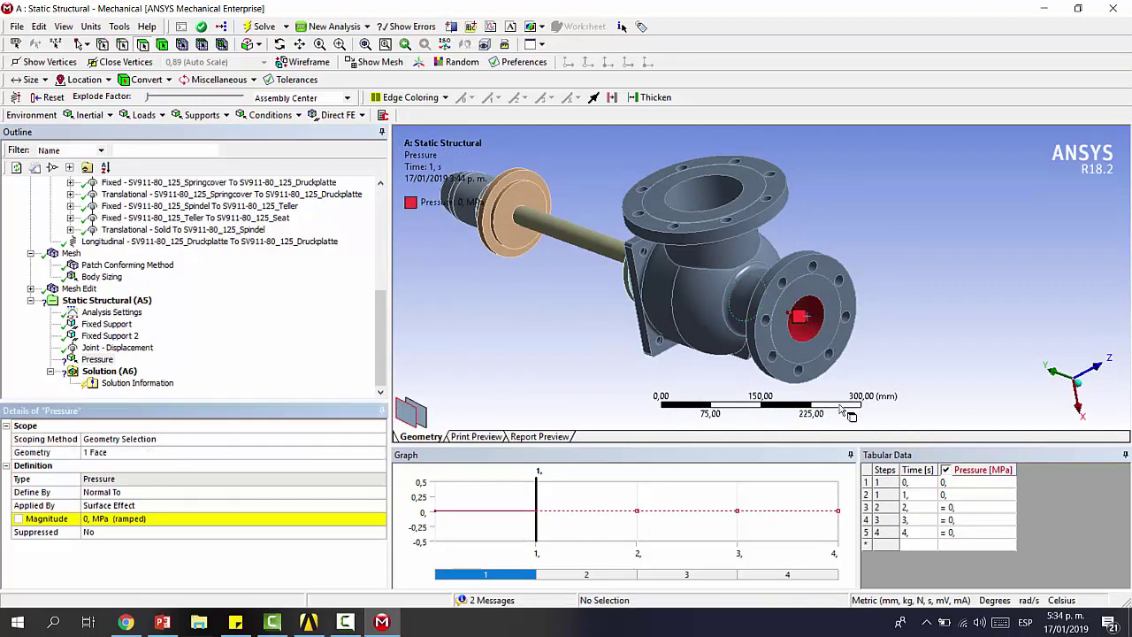
- Define the small-flange pressure's magnitude as tabular data and enter 1 MPa at 1 s
left_click(163, 519)
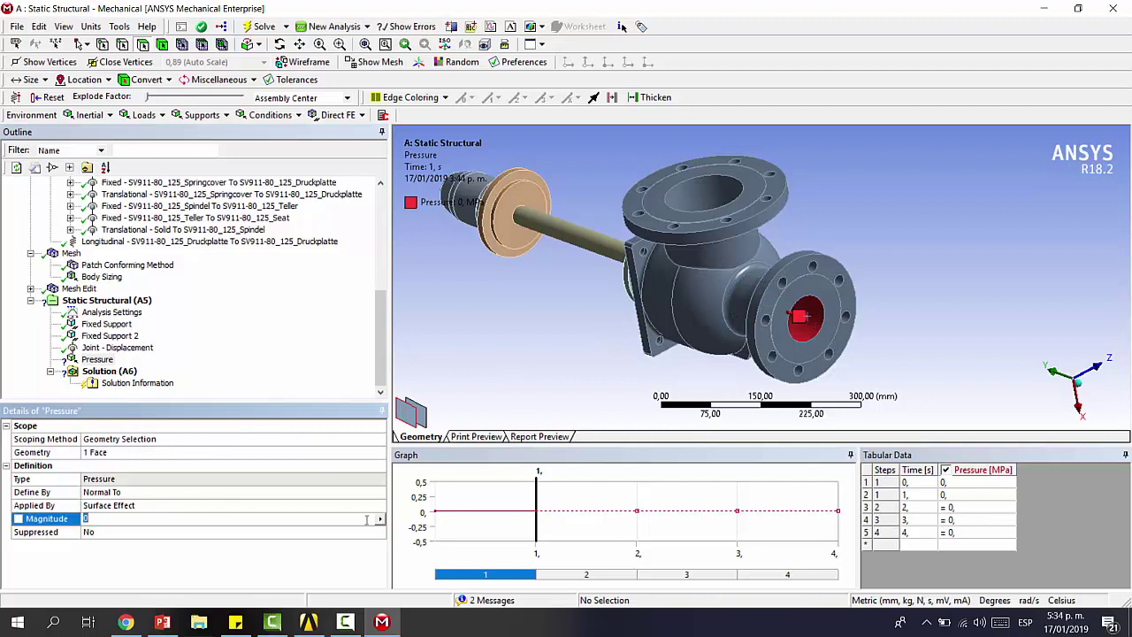
left_click(379, 519)
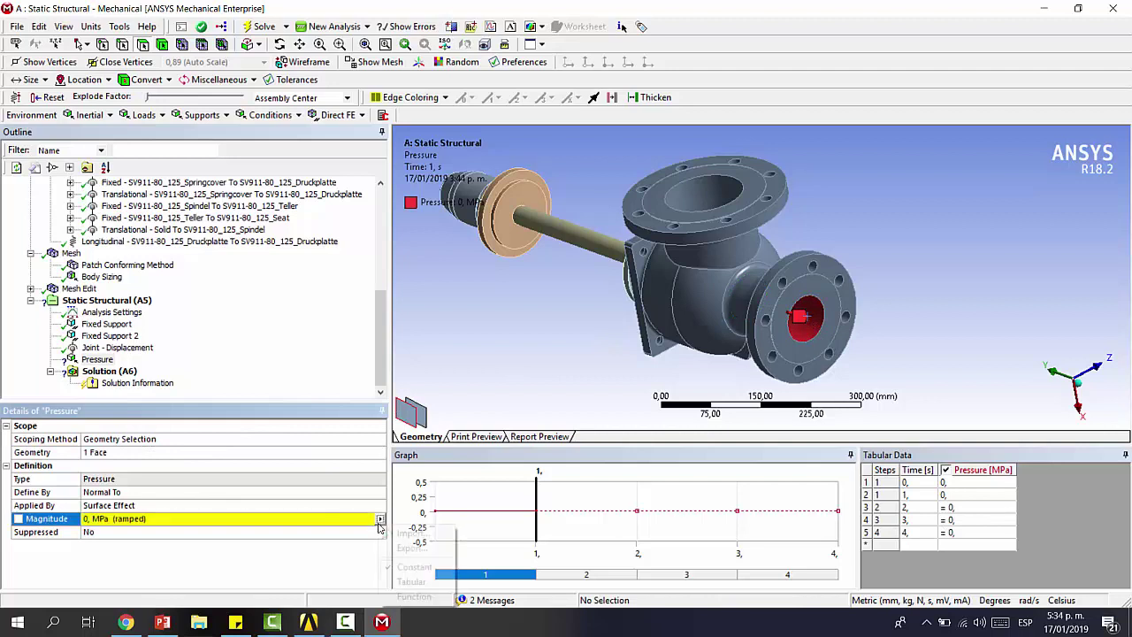
left_click(411, 581)
left_click(963, 495)
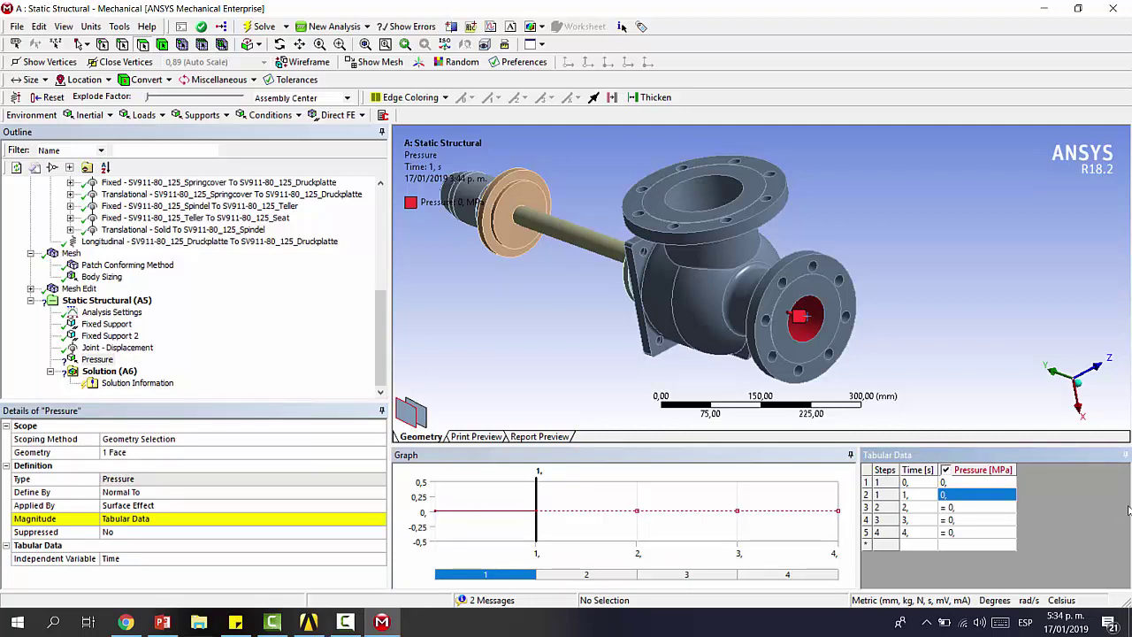
type("1")
key("Return")
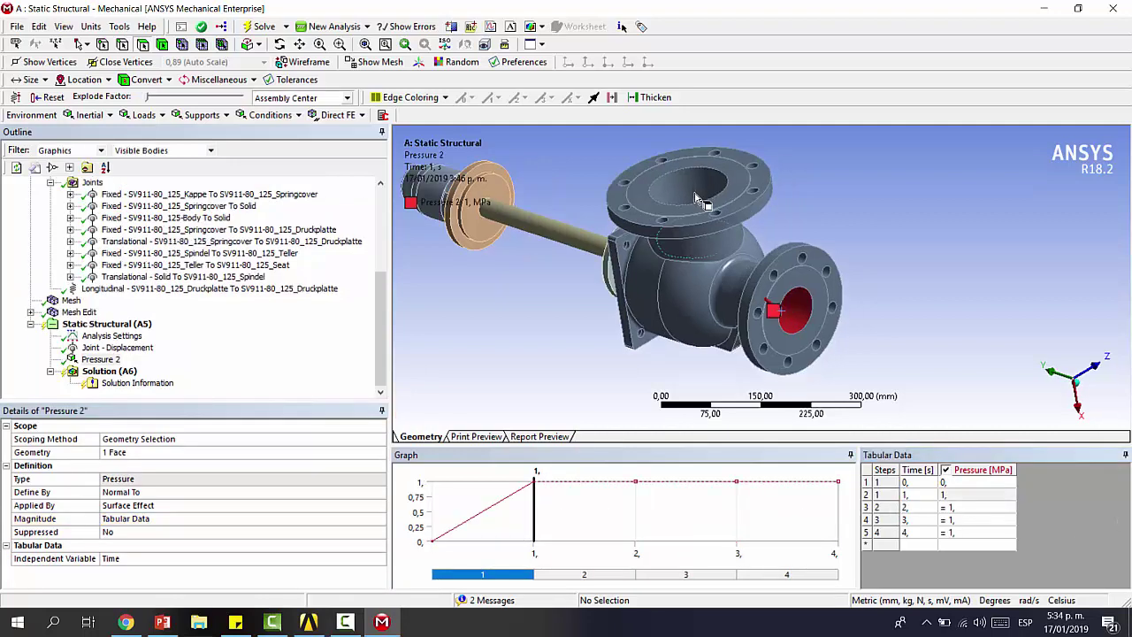
- Isolate the valve body by hiding all other bodies
middle_click_drag(823, 230, 765, 187)
left_click(758, 180)
right_click(758, 180)
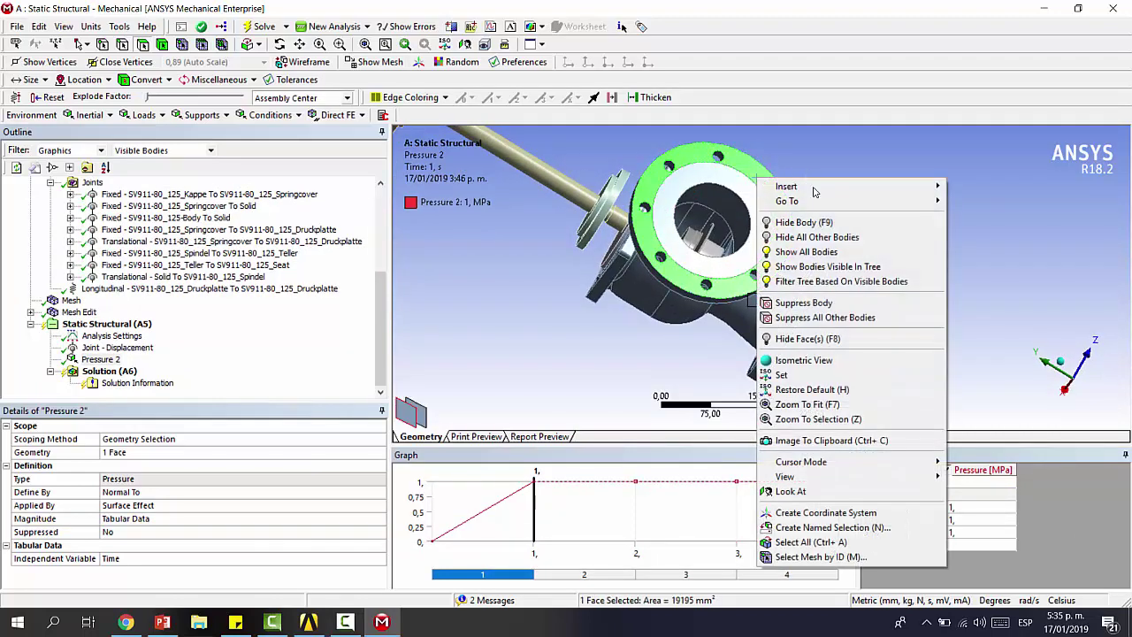
left_click(831, 239)
- Add another pressure load and select the valve body's inner cavity faces, extending the selection to its limits
middle_click_drag(800, 259, 707, 265)
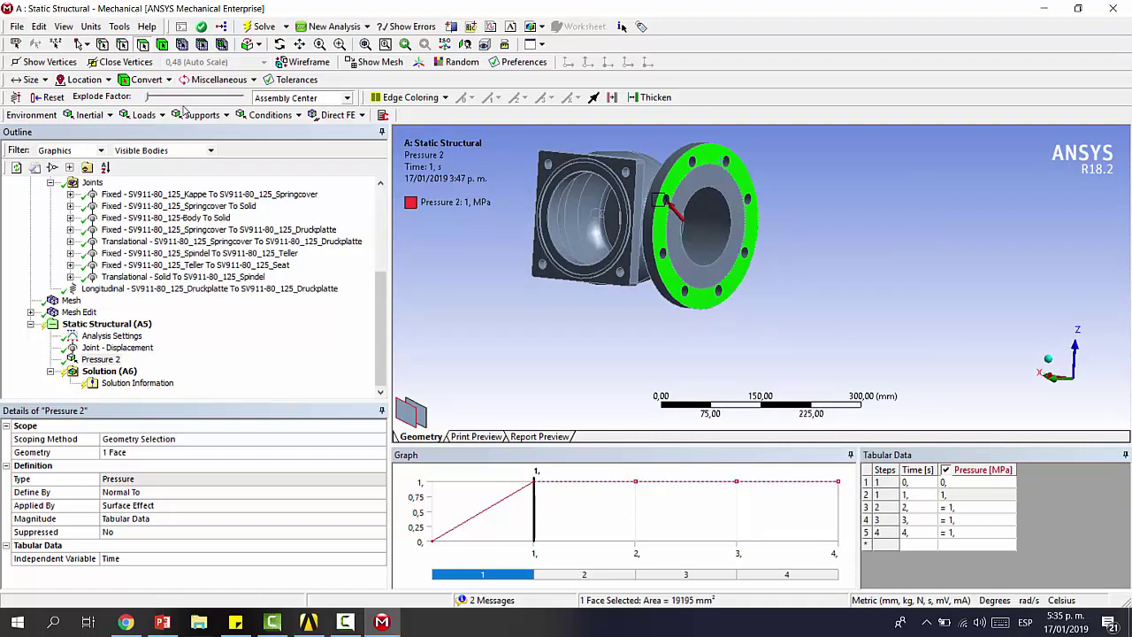
left_click(157, 116)
left_click(154, 133)
left_click(594, 209)
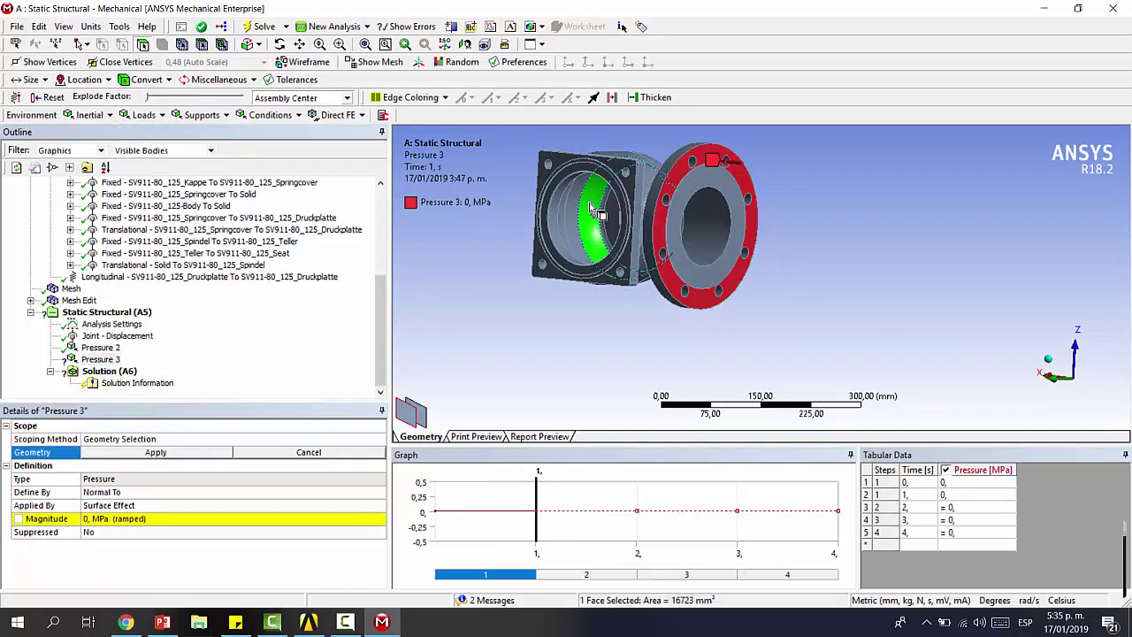
left_click(250, 44)
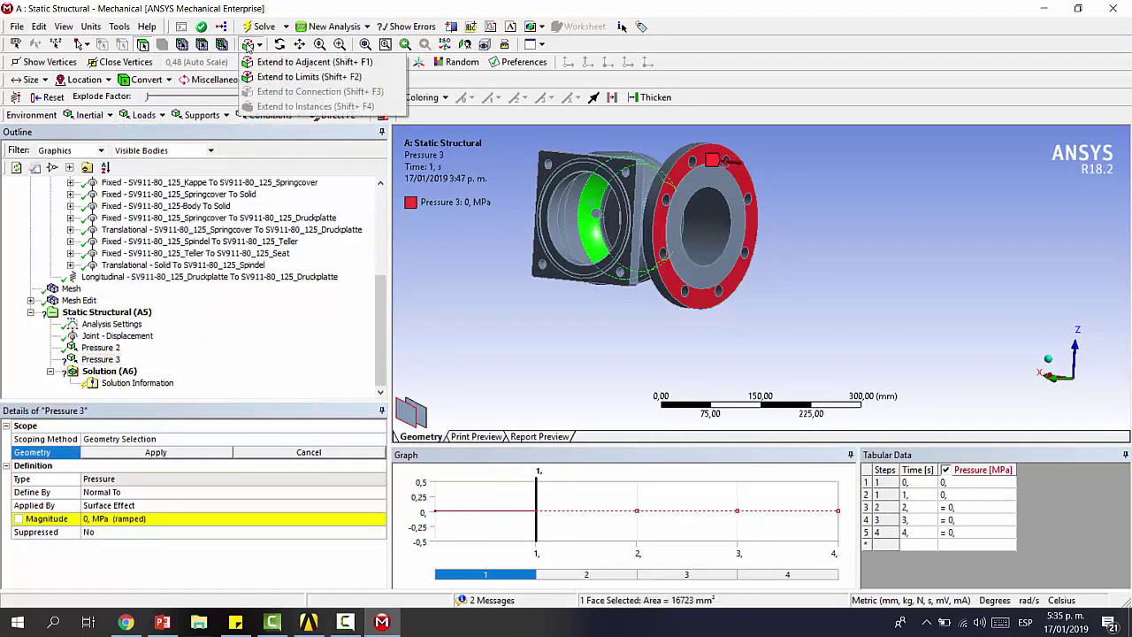
left_click(279, 77)
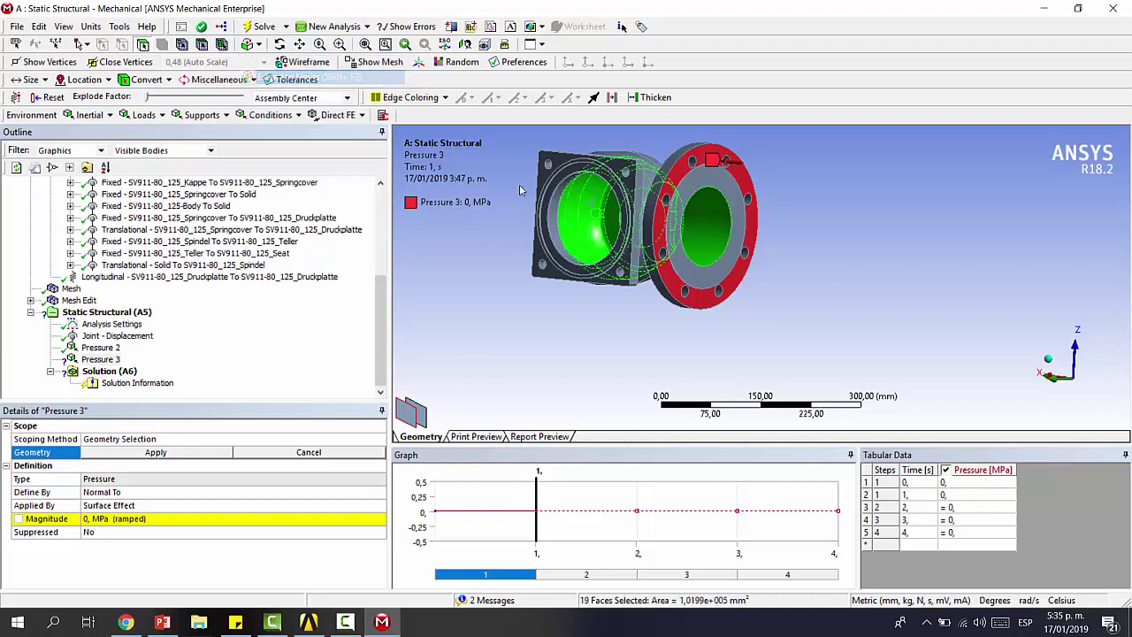
- Add the remaining inner faces towards the small flange to the selection and apply it as the new pressure's geometry
middle_click_drag(610, 232, 645, 221)
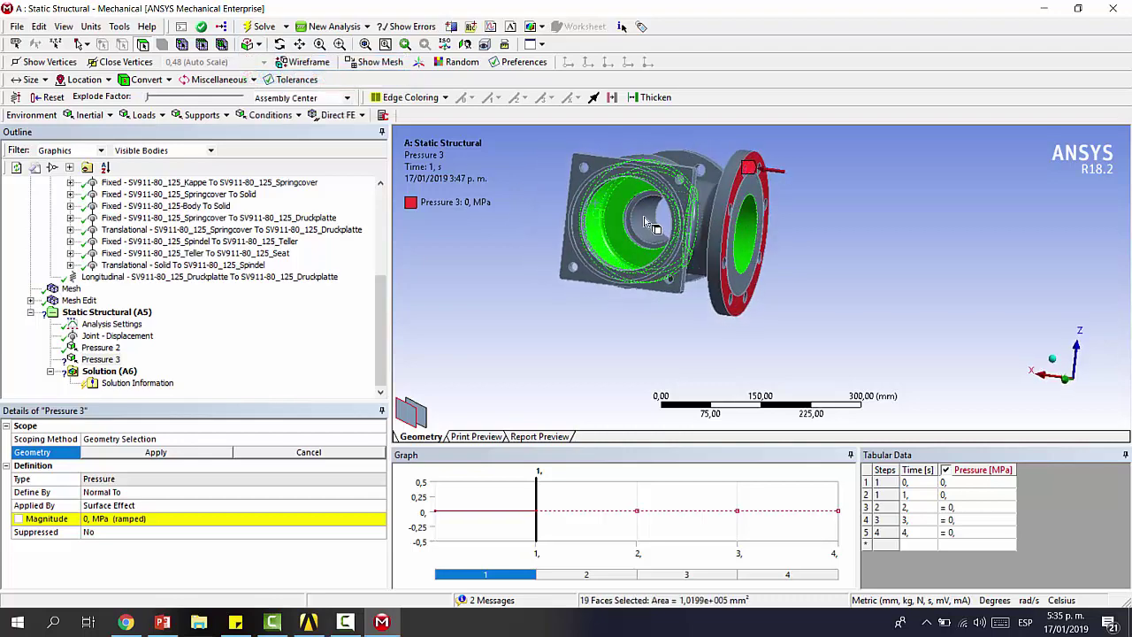
left_click(644, 220, "ctrl")
left_click(637, 209, "ctrl")
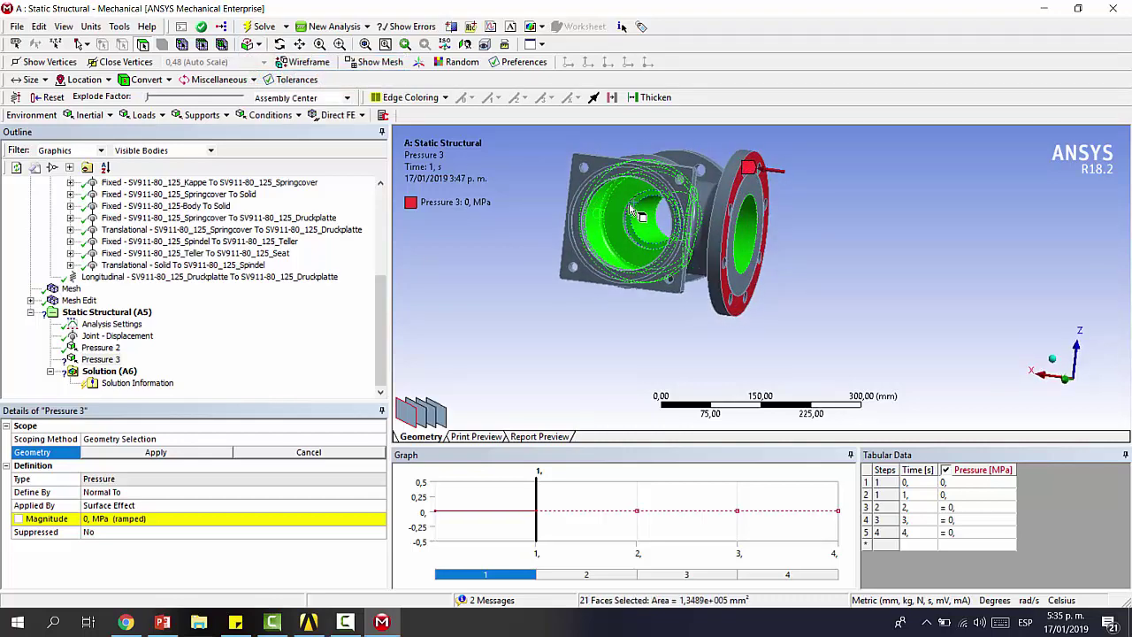
left_click(633, 207, "ctrl")
middle_click_drag(659, 237, 456, 192)
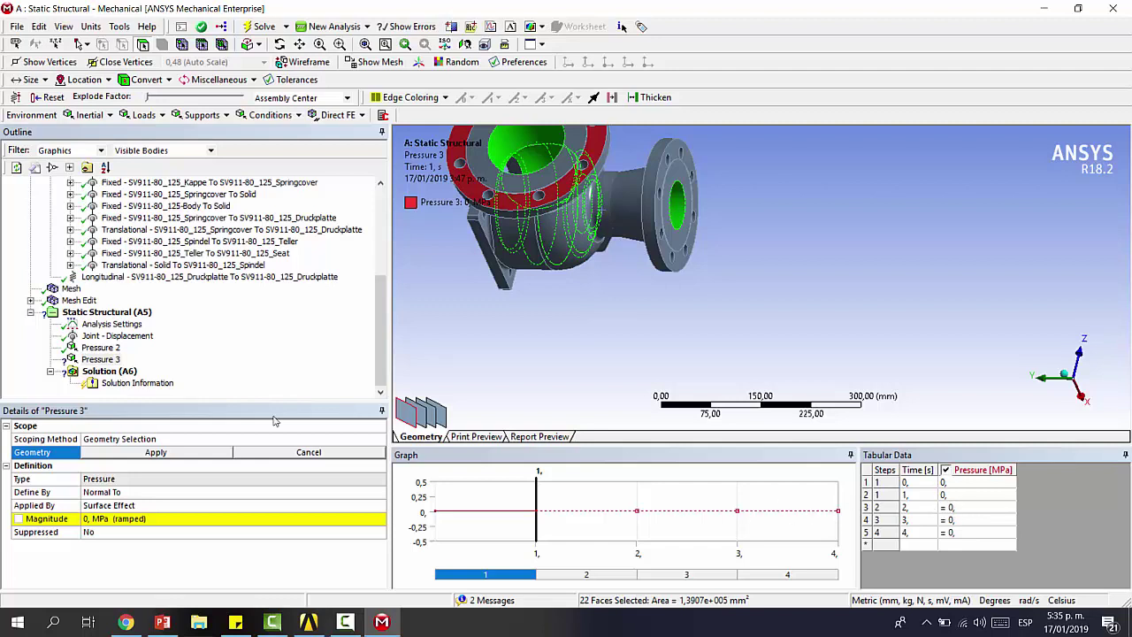
left_click(168, 453)
- Define the inner cavity pressure's magnitude as tabular data and enter 1 MPa at 2 s
left_click(257, 520)
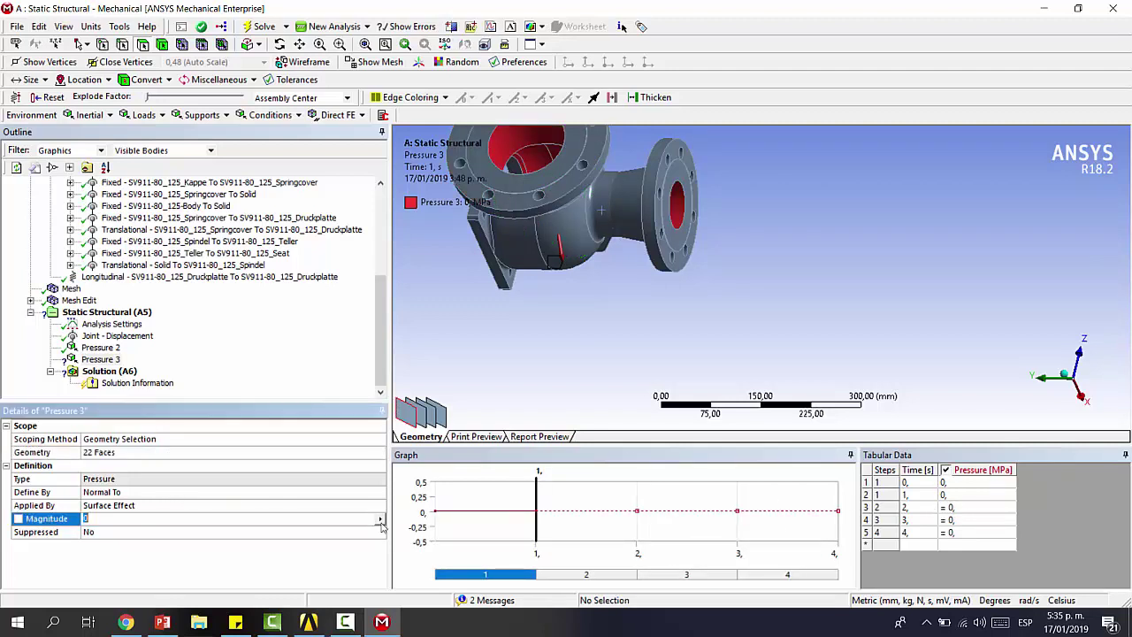
left_click(380, 519)
left_click(416, 580)
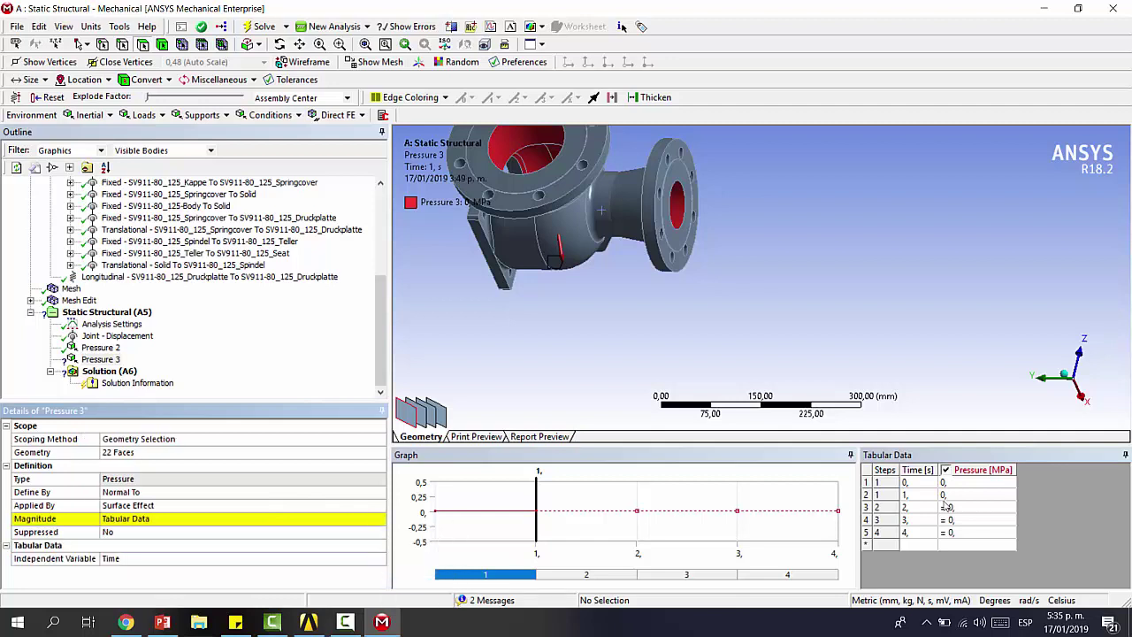
left_click(964, 508)
type("1")
key("Return")
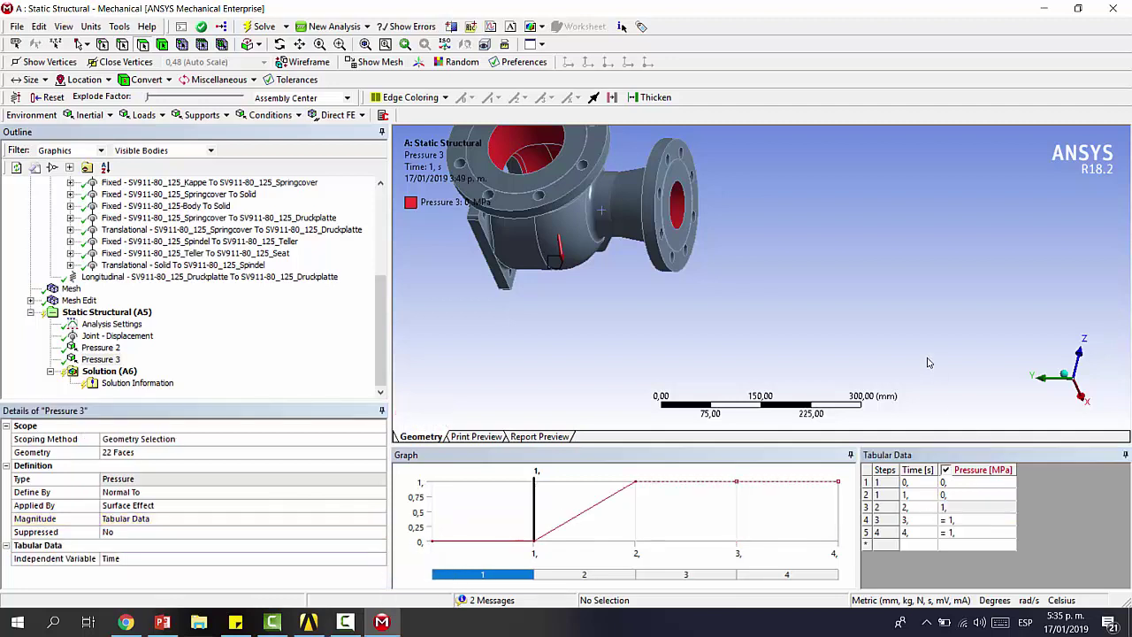
- Show all bodies of the valve assembly again
middle_click_drag(691, 282, 539, 225)
left_click(545, 233)
right_click(544, 221)
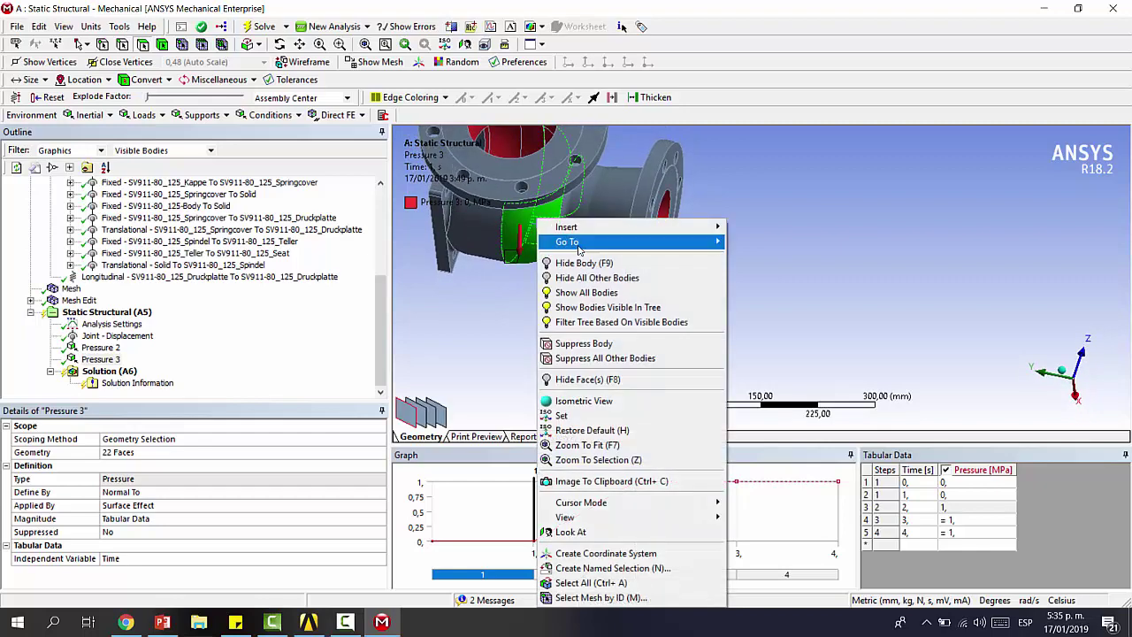
left_click(581, 292)
scroll(581, 303, "down", 3)
middle_click_drag(577, 311, 579, 253)
- Add Total Deformation and Equivalent (von-Mises) Stress results to the solution and solve the analysis
left_click(124, 371)
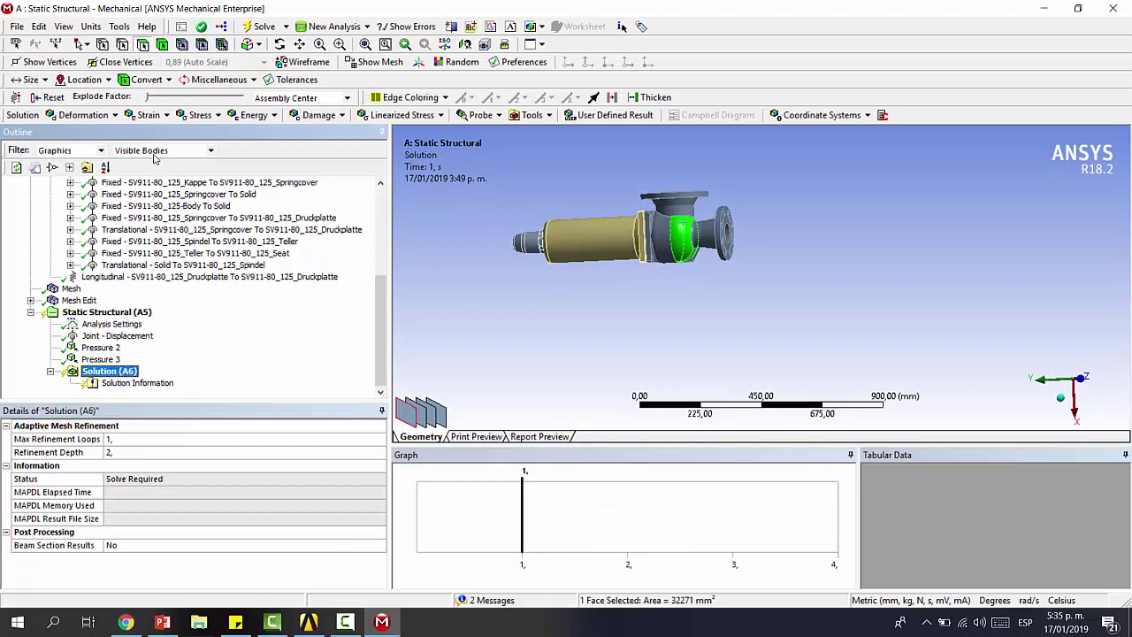
left_click(86, 115)
left_click(70, 132)
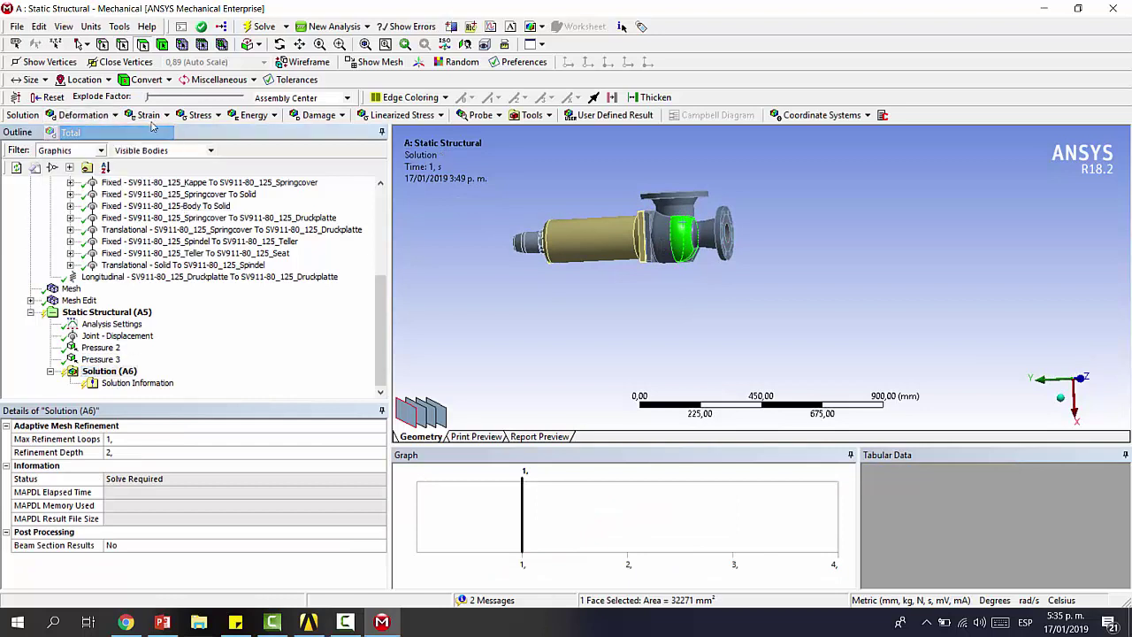
left_click(198, 116)
left_click(221, 132)
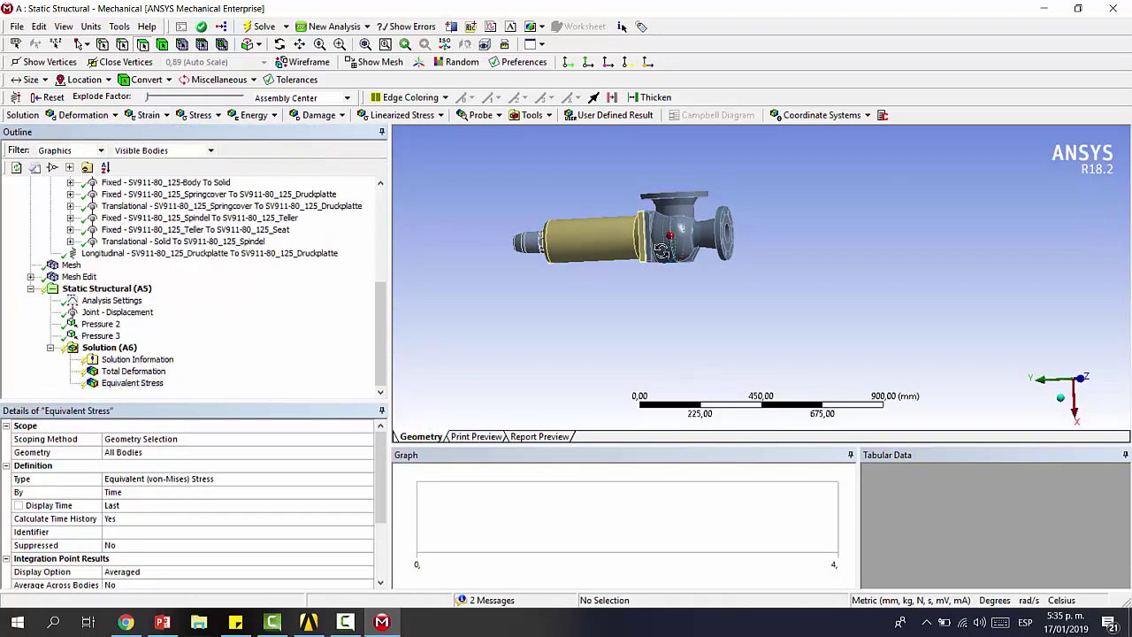
middle_click_drag(672, 256, 673, 284)
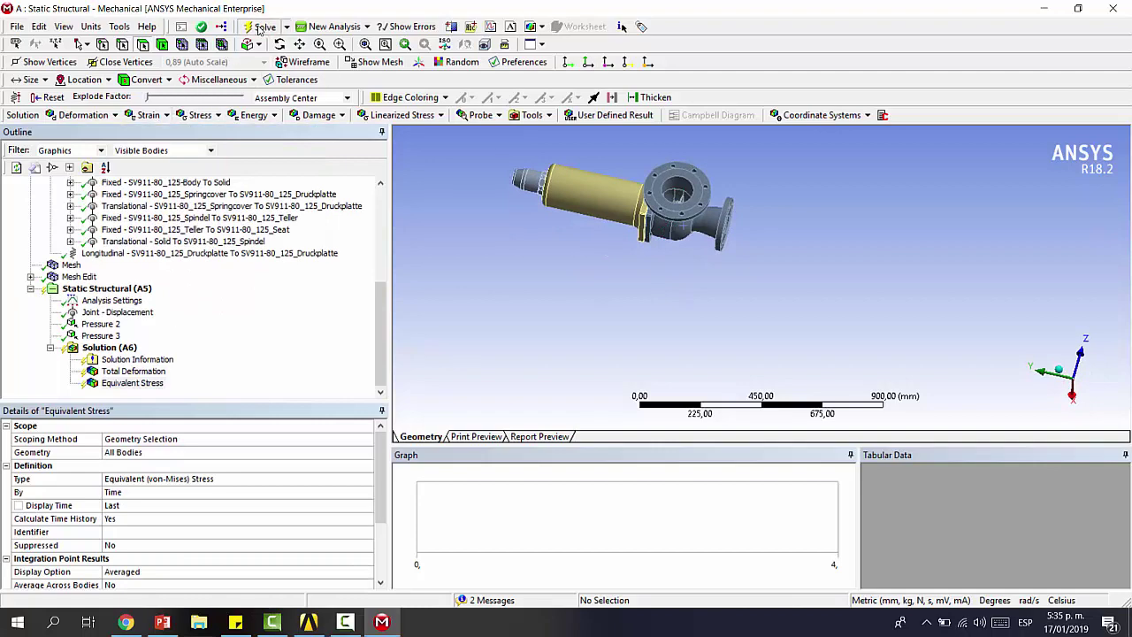
left_click(259, 27)
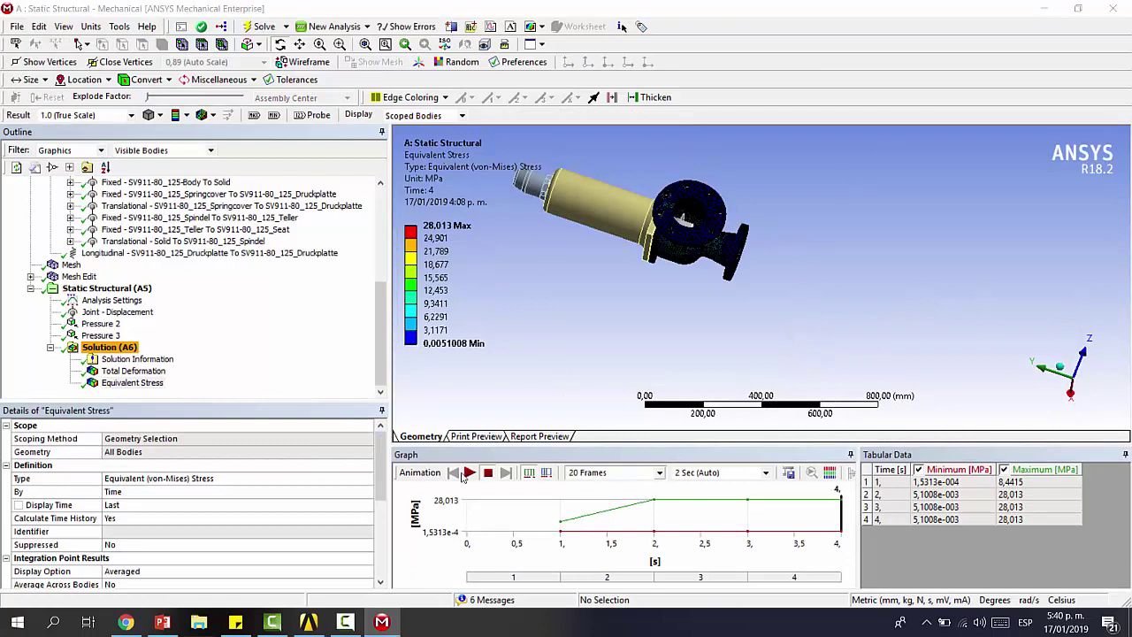
- Examine the equivalent stress distribution on the valve body from several sides and play its animation over the load steps
scroll(684, 240, "up", 5)
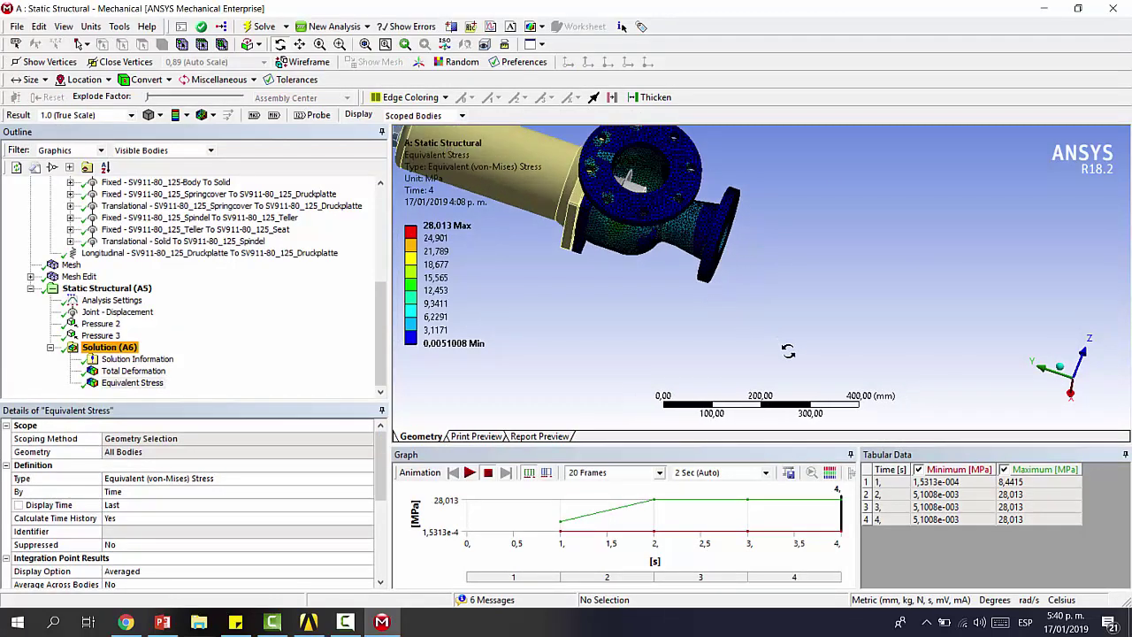
left_click_drag(716, 321, 1106, 409)
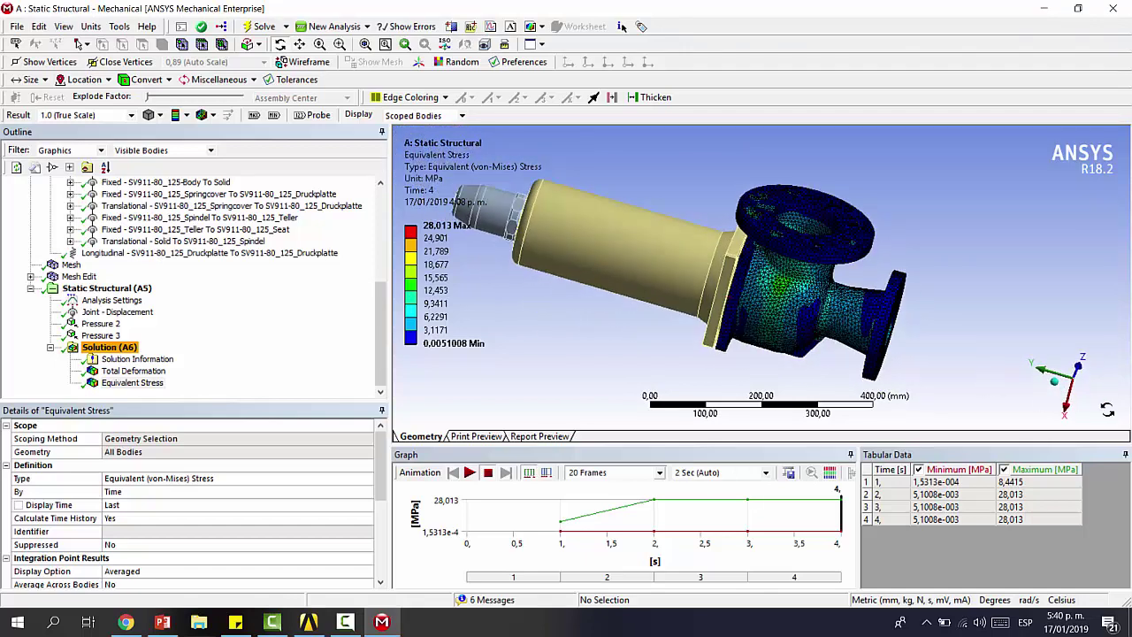
left_click(1053, 386)
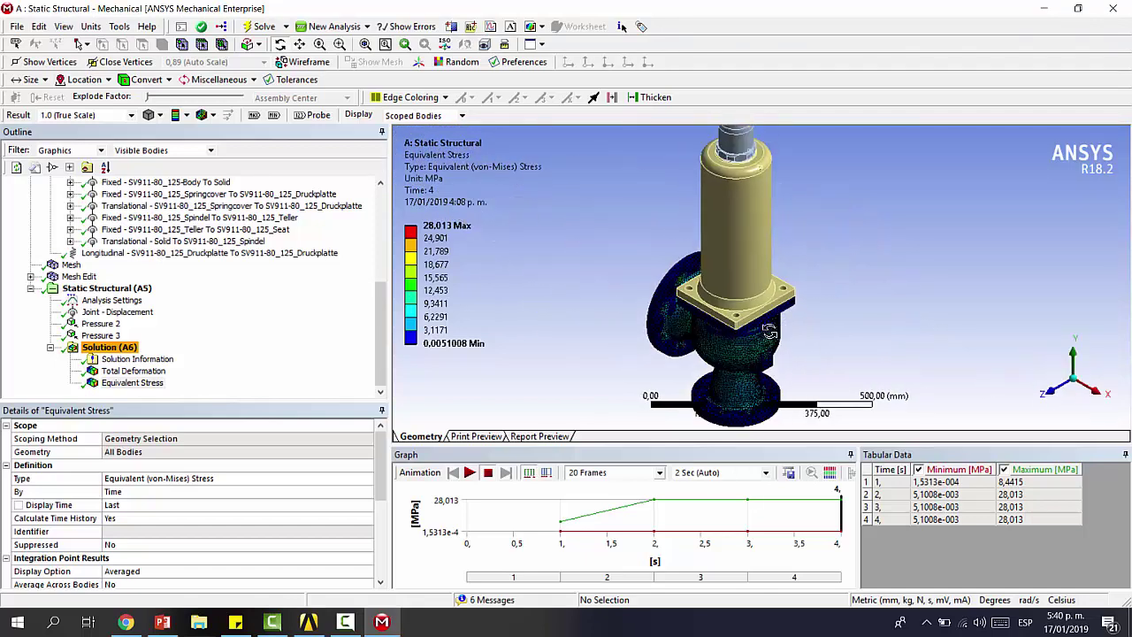
left_click(138, 384)
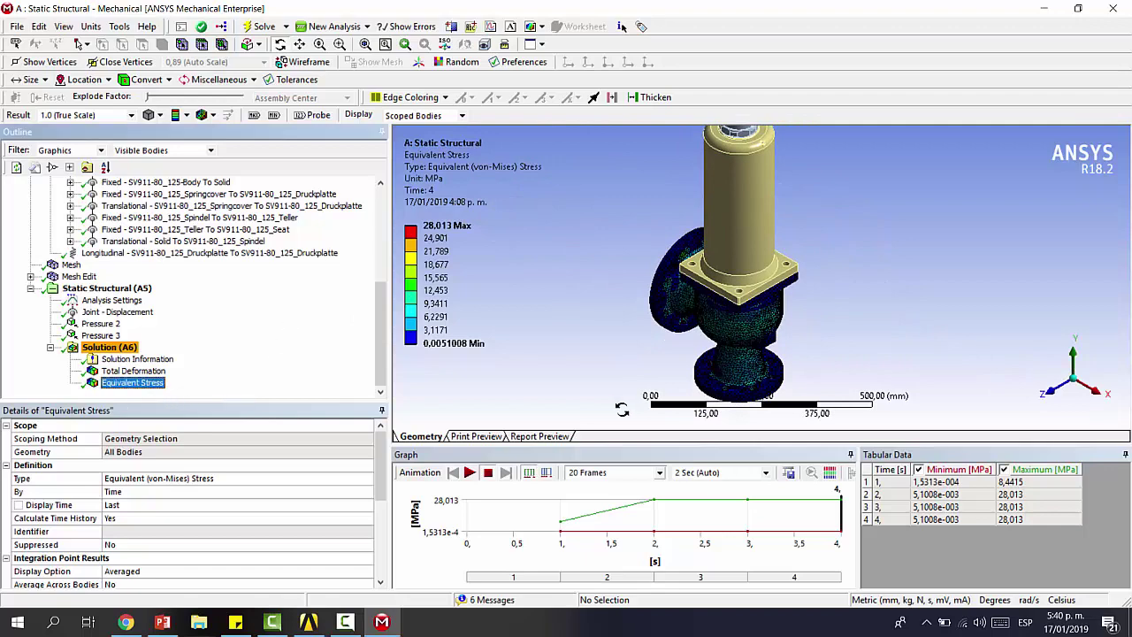
scroll(696, 318, "up", 3)
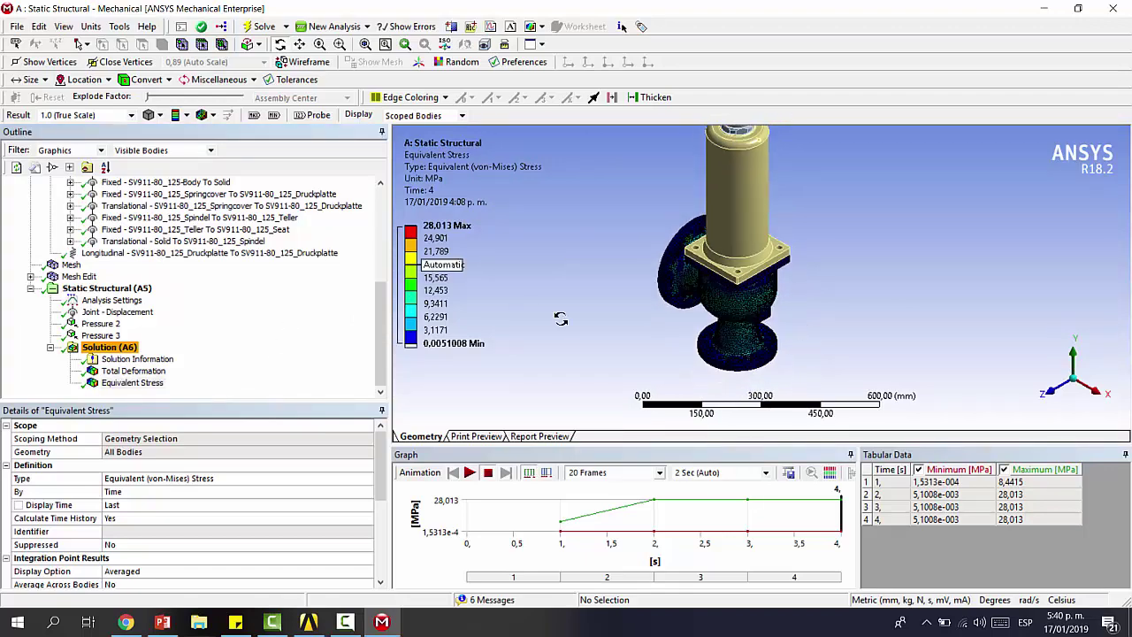
left_click(469, 472)
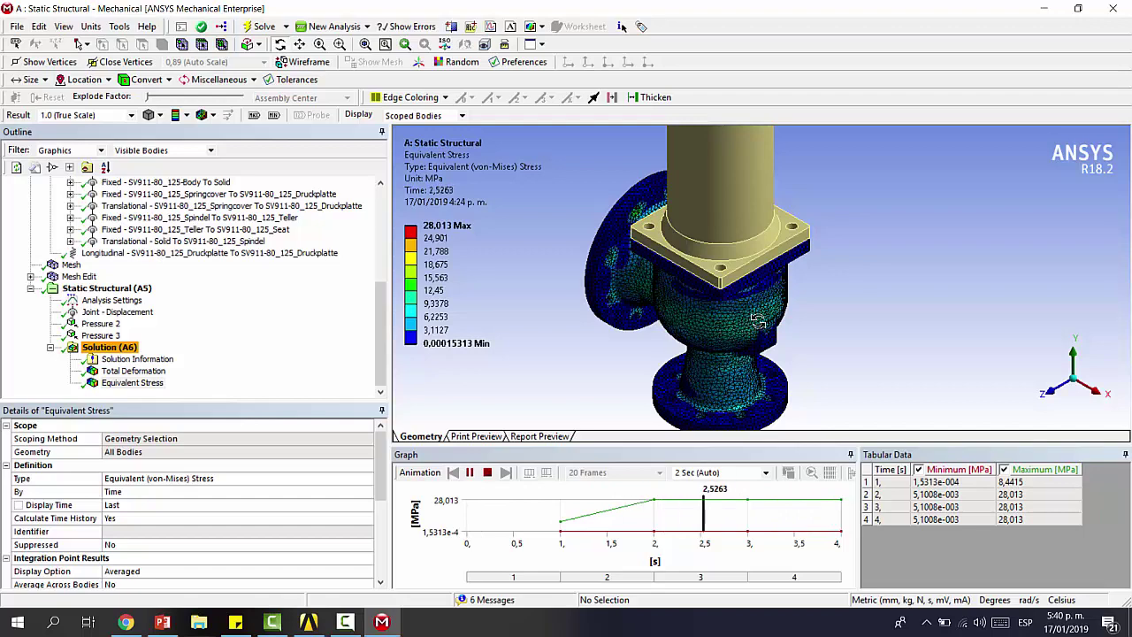
left_click_drag(742, 352, 737, 424)
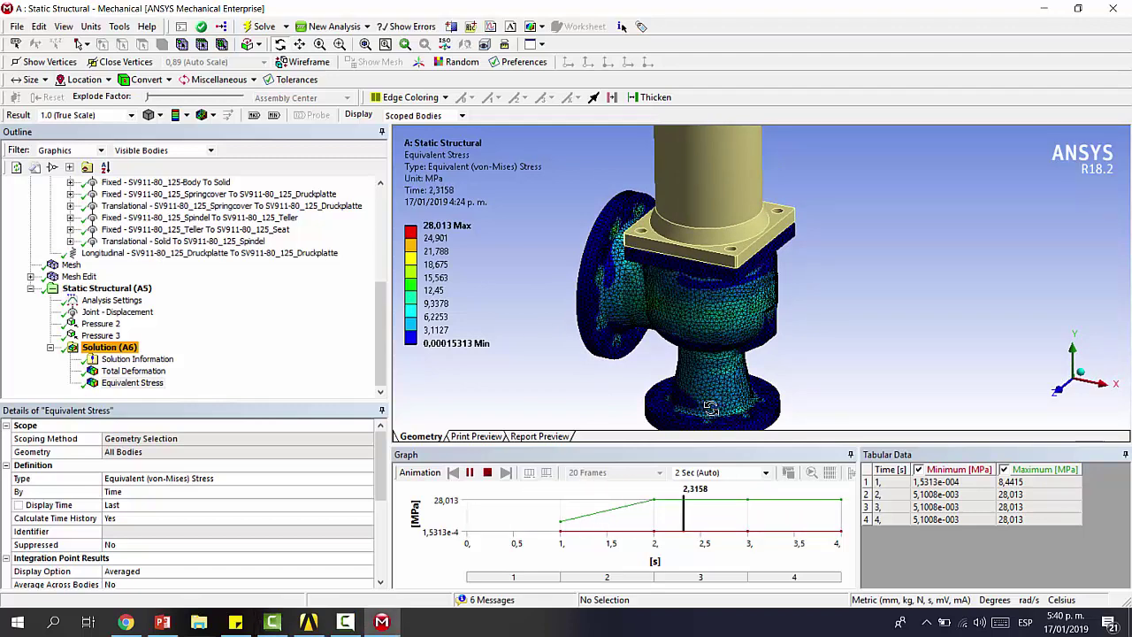
left_click(730, 379)
left_click_drag(729, 380, 763, 415)
- Set the stress animation's duration to 3 Sec and watch the valve body from the side
left_click(766, 474)
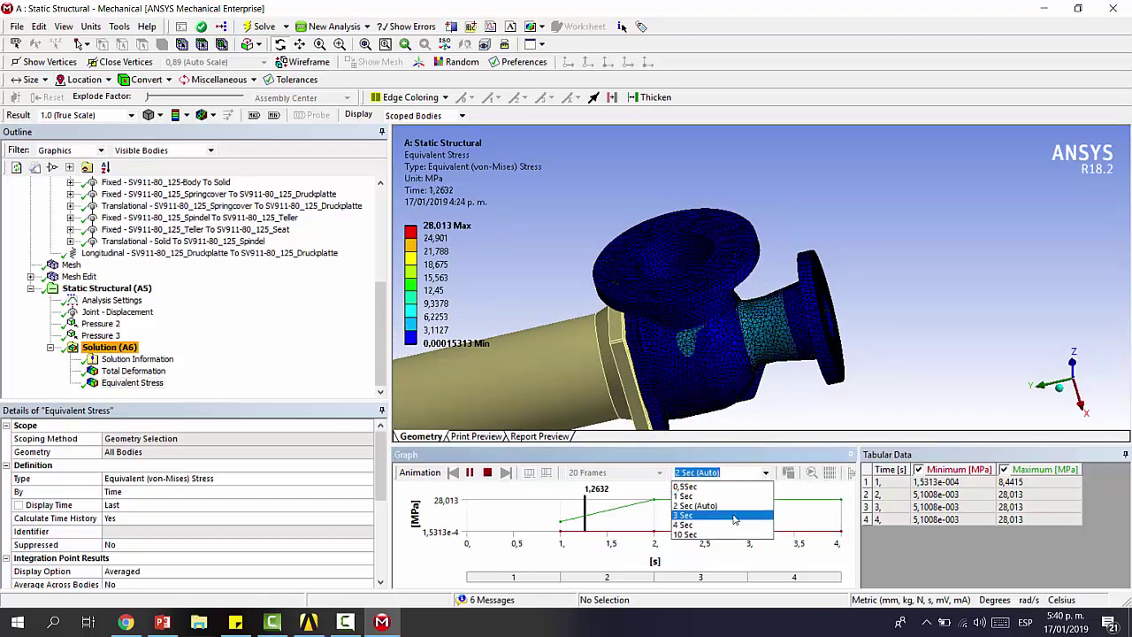
left_click(694, 515)
left_click_drag(777, 339, 782, 375)
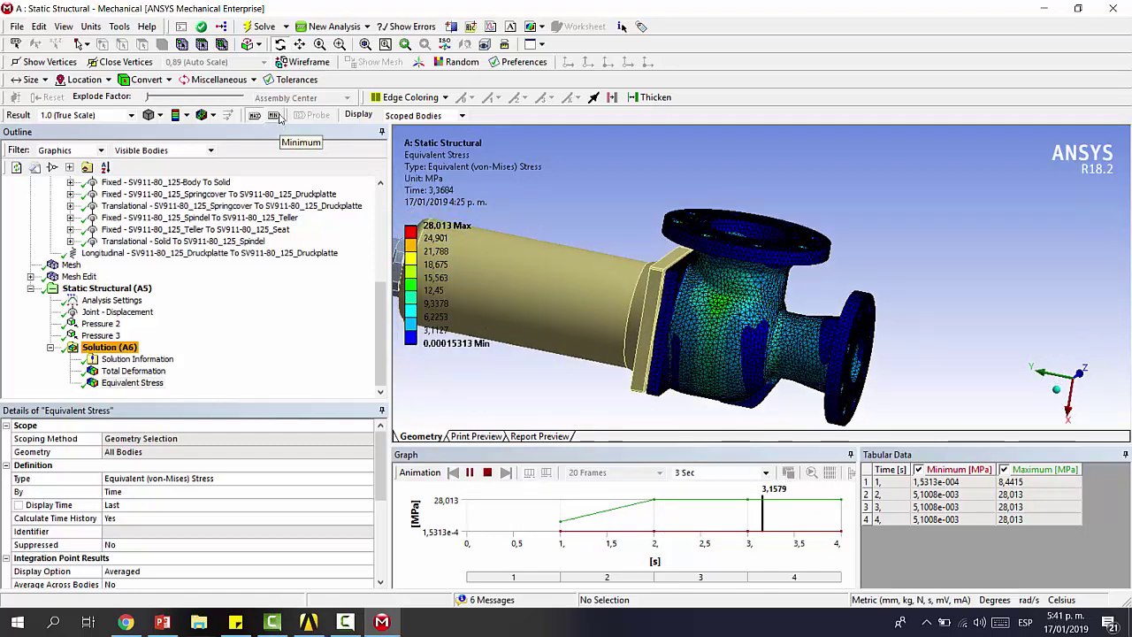
- Stop the animation and show the maximum and minimum labels on the equivalent stress plot
left_click(487, 472)
right_click_drag(751, 340, 752, 339)
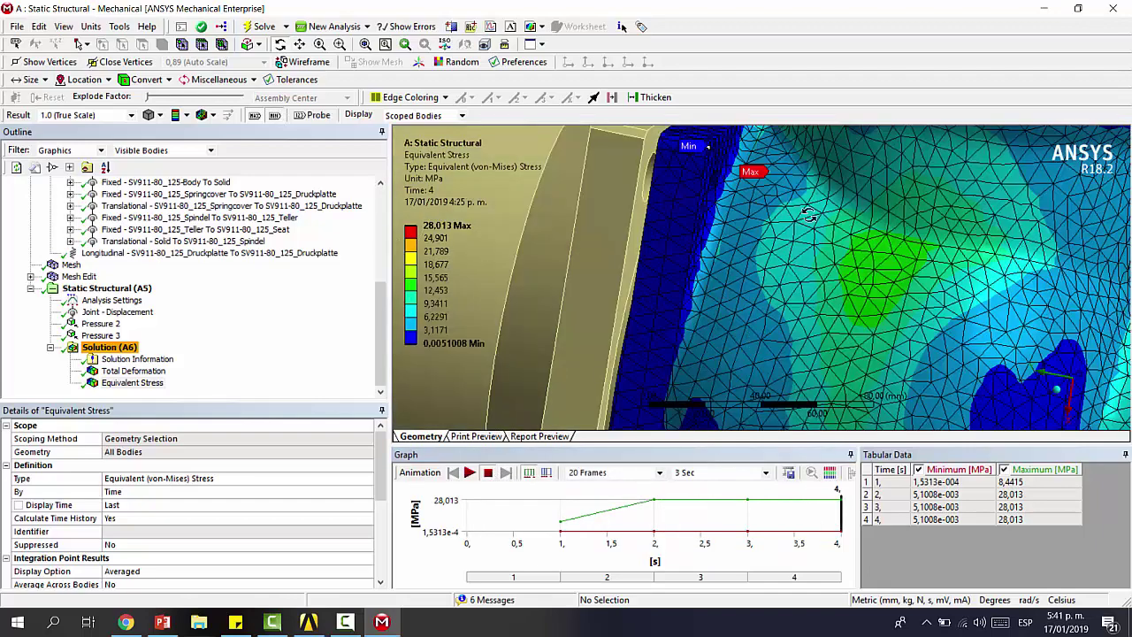
middle_click_drag(819, 210, 687, 237)
- Hide all bodies except the valve body, working from the solution's geometry view
right_click(730, 244)
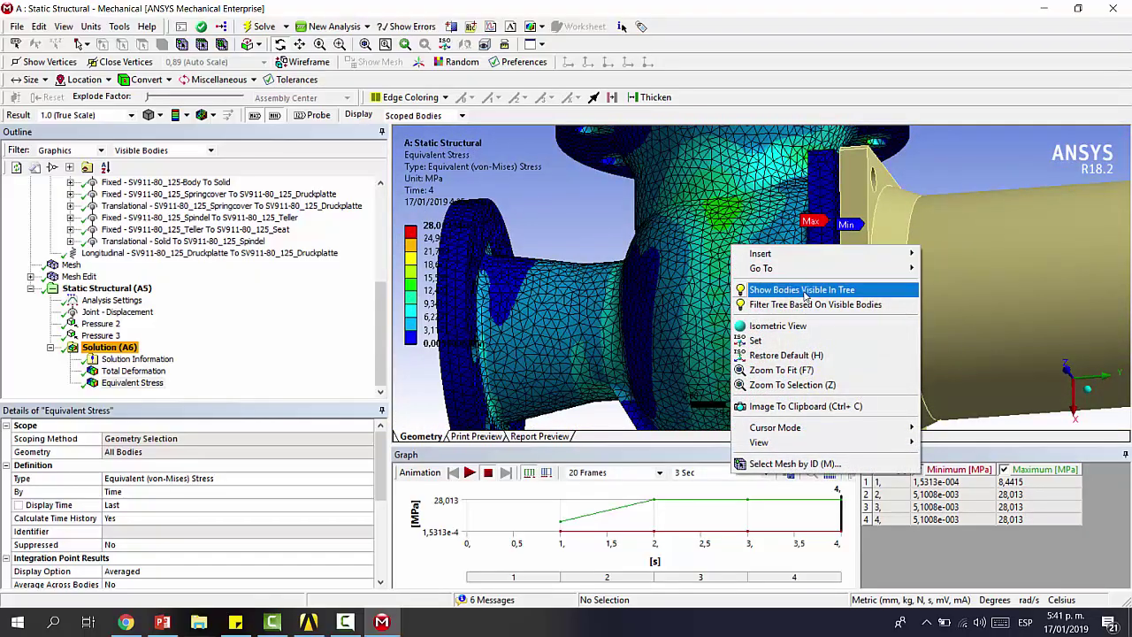
left_click(600, 258)
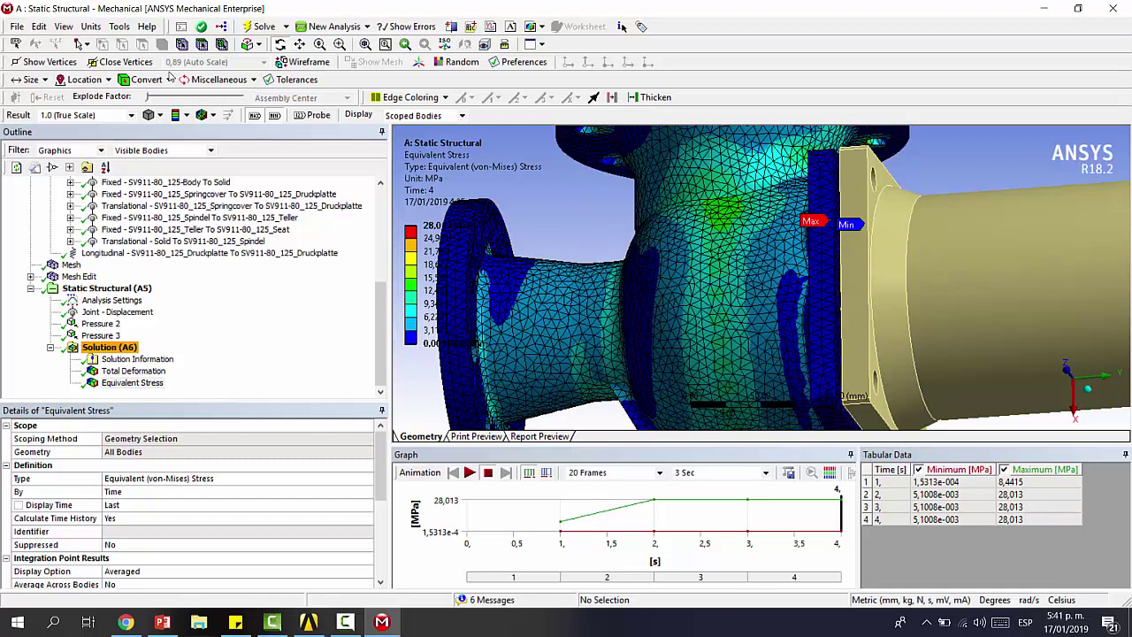
left_click(113, 346)
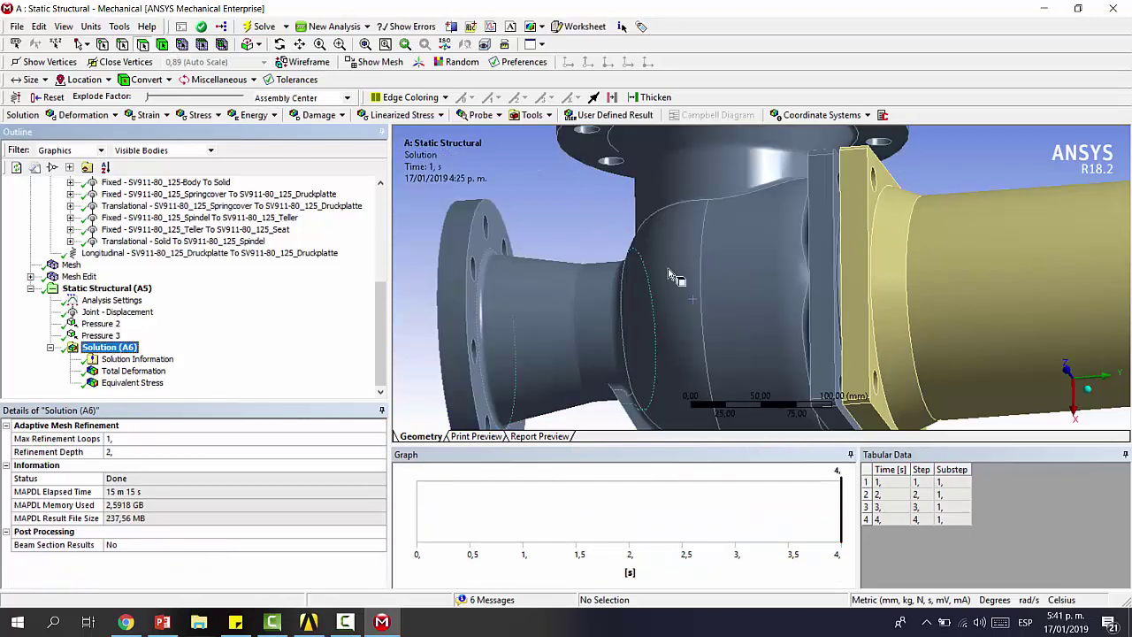
left_click(736, 272)
right_click(737, 272)
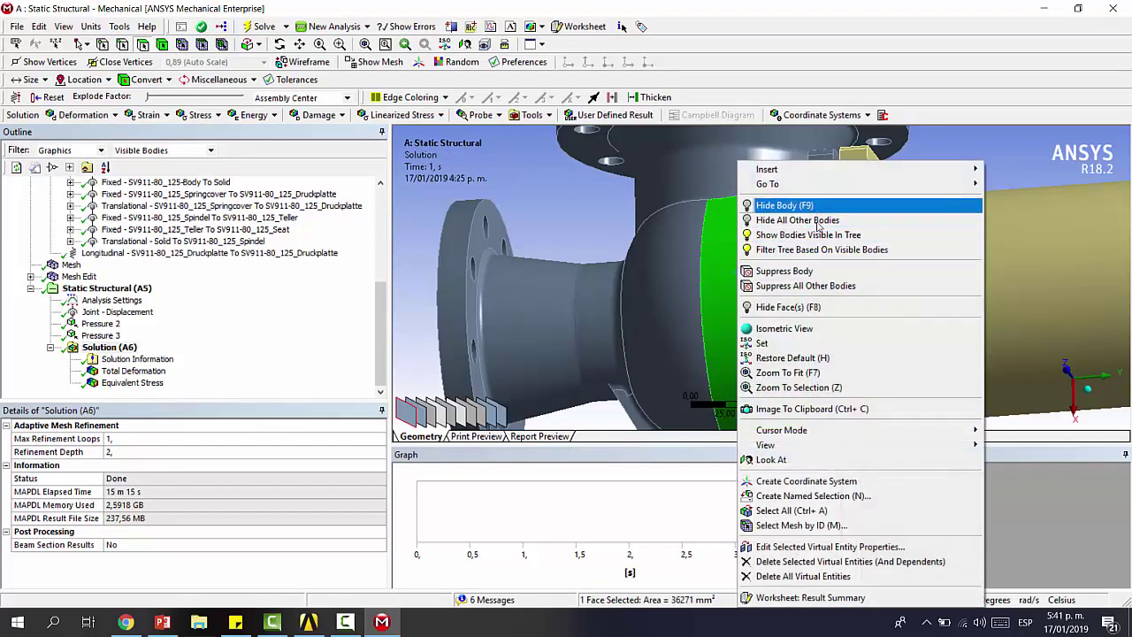
left_click(816, 224)
middle_click_drag(965, 284, 915, 291)
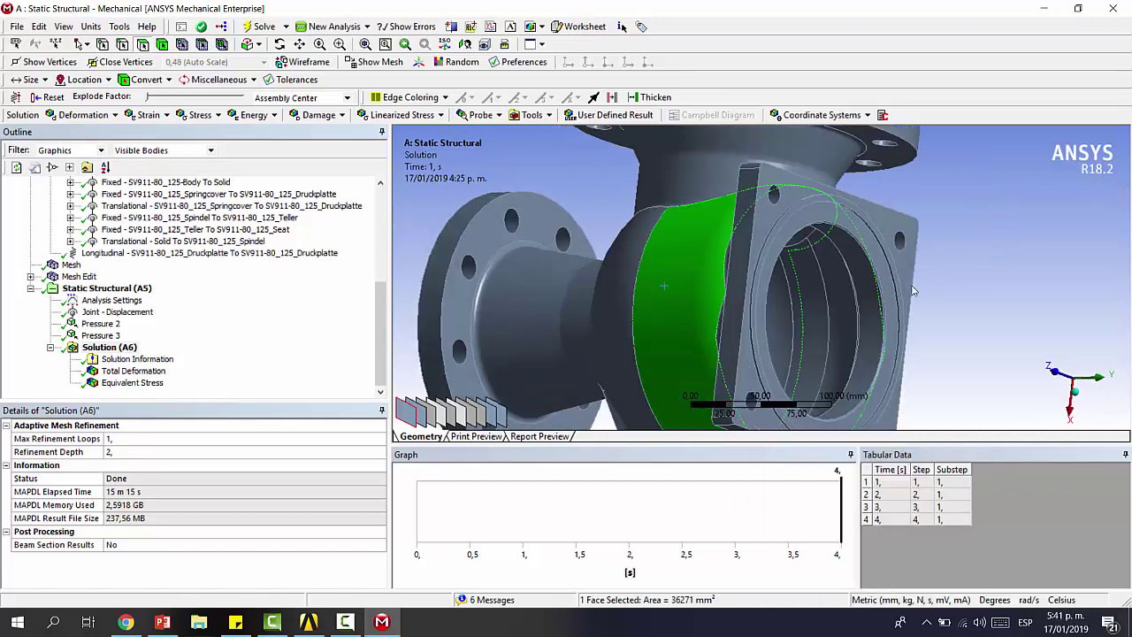
- Examine the isolated valve body's equivalent stress around the square flange opening and its maximum location, and start the result animation
left_click(134, 383)
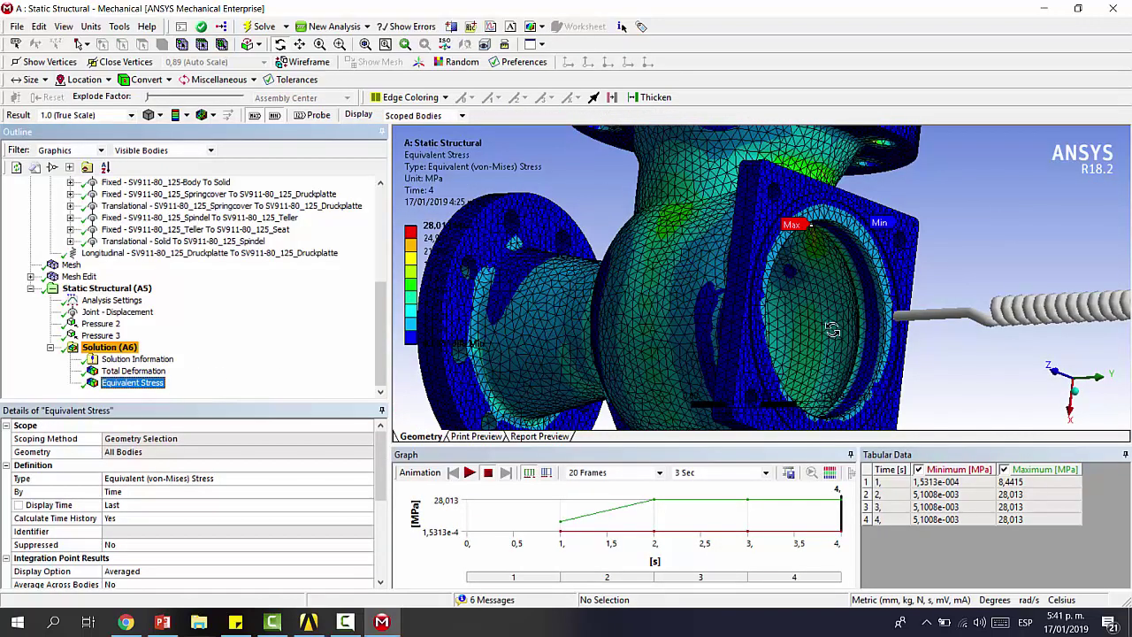
scroll(921, 302, "down", 5)
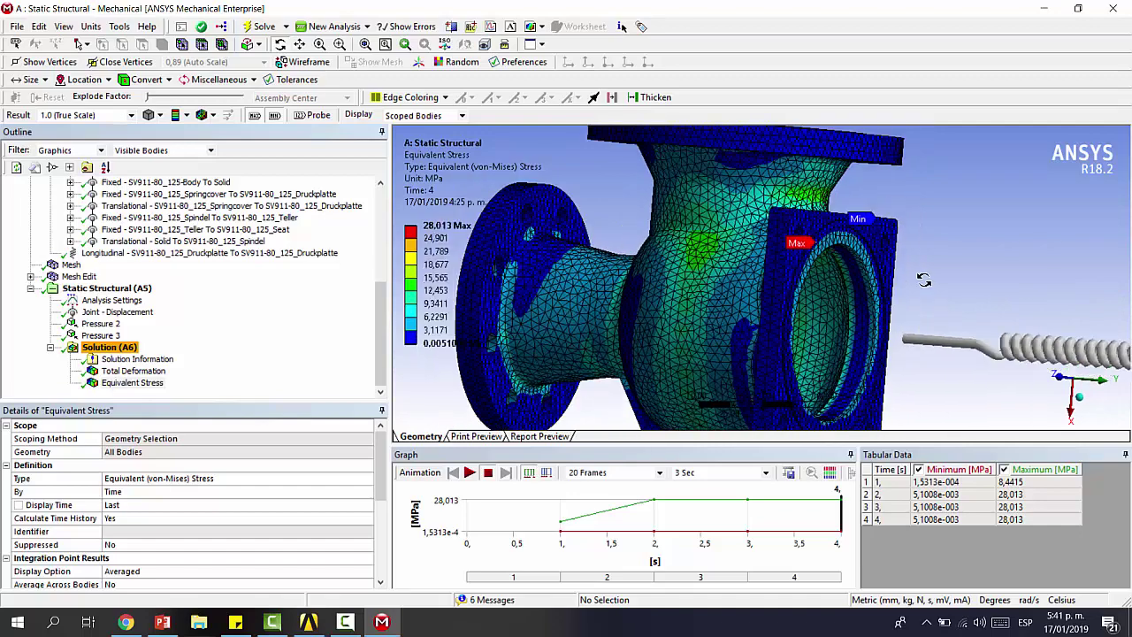
middle_click_drag(924, 281, 816, 279, "ctrl")
scroll(763, 280, "up", 7)
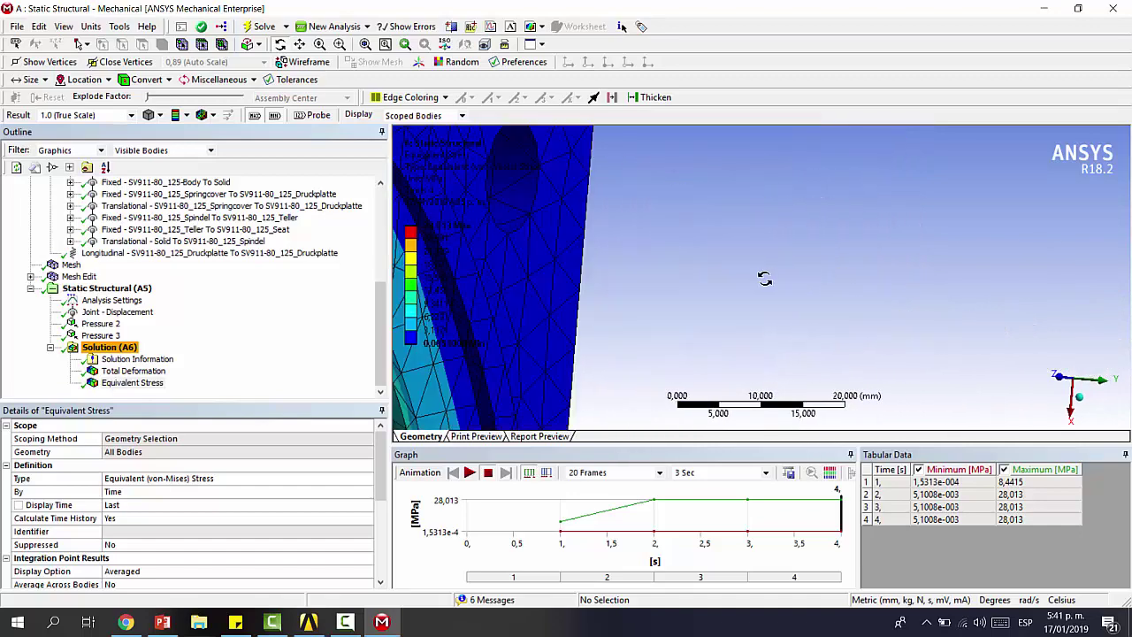
scroll(764, 280, "down", 2)
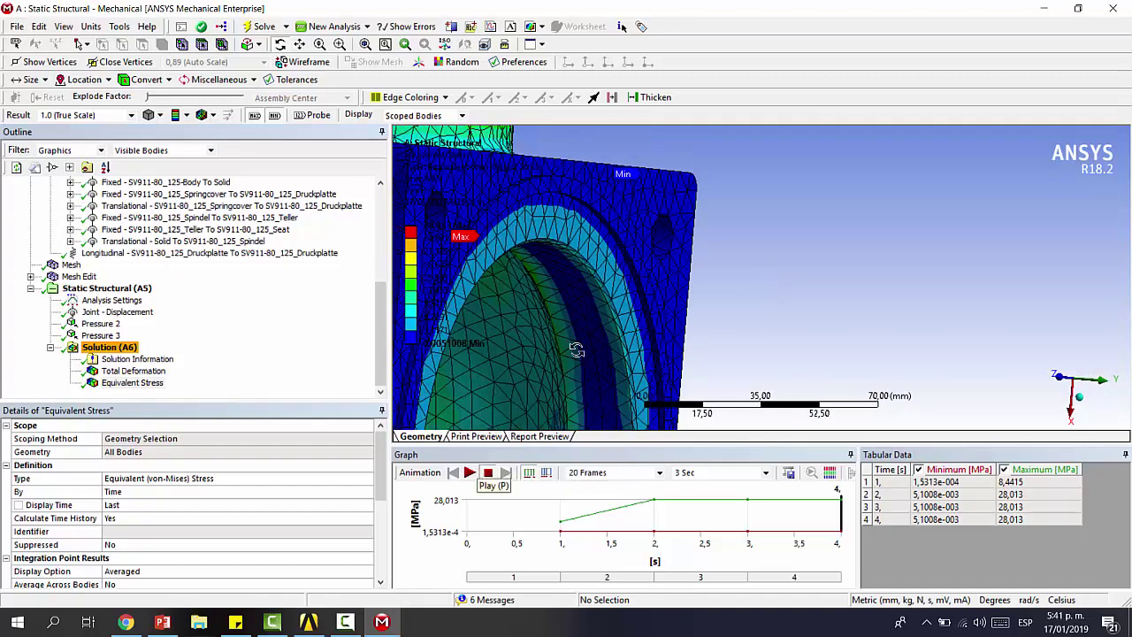
middle_click_drag(577, 350, 798, 229)
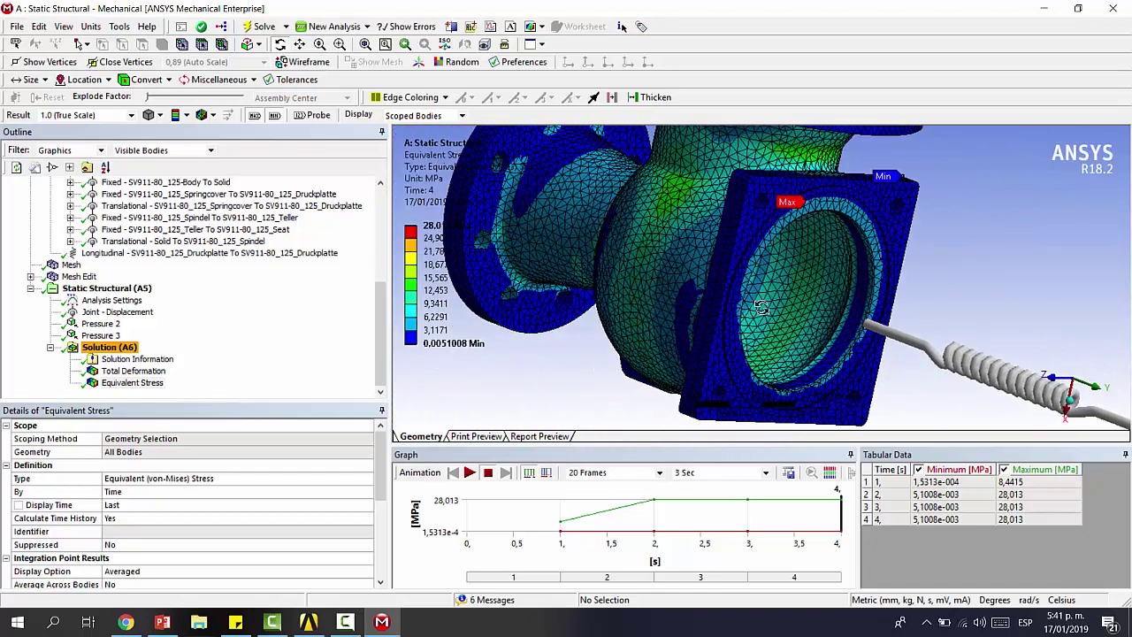
left_click_drag(732, 333, 759, 336)
left_click(470, 474)
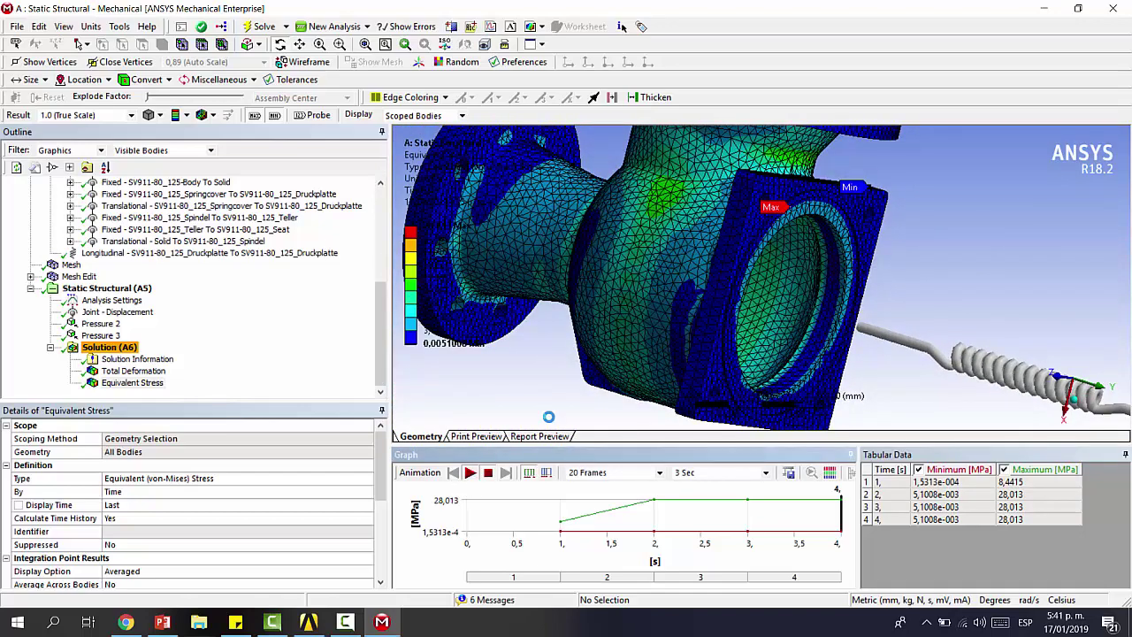